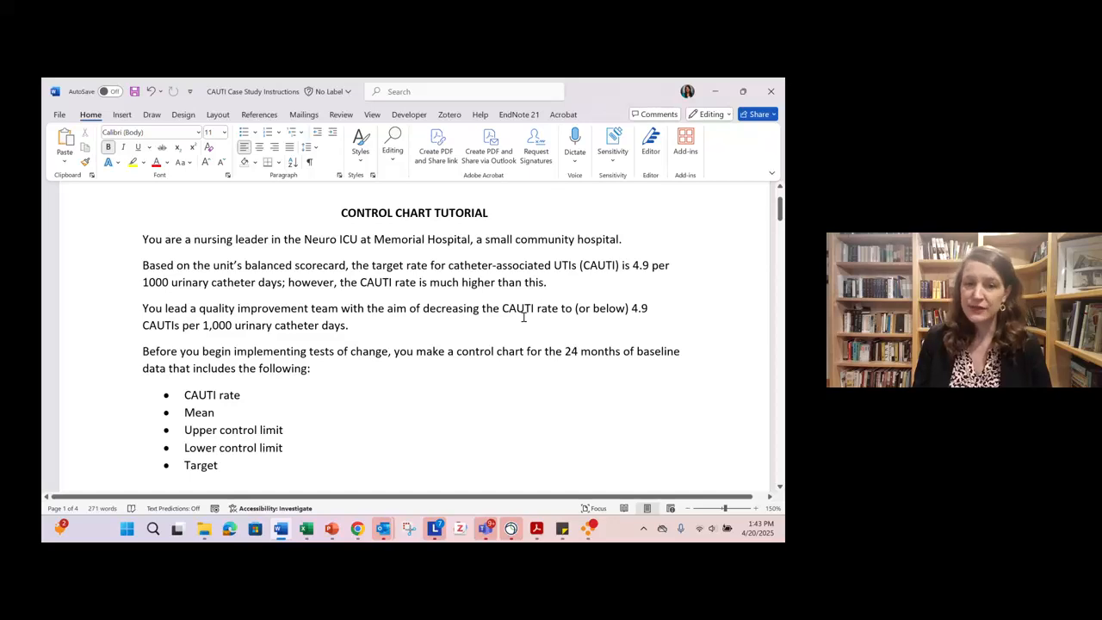
- Review the control chart instructions in Word and the monthly CAUTI counts and Foley days in the Excel practice dataset
scroll(524, 317, "down", 2)
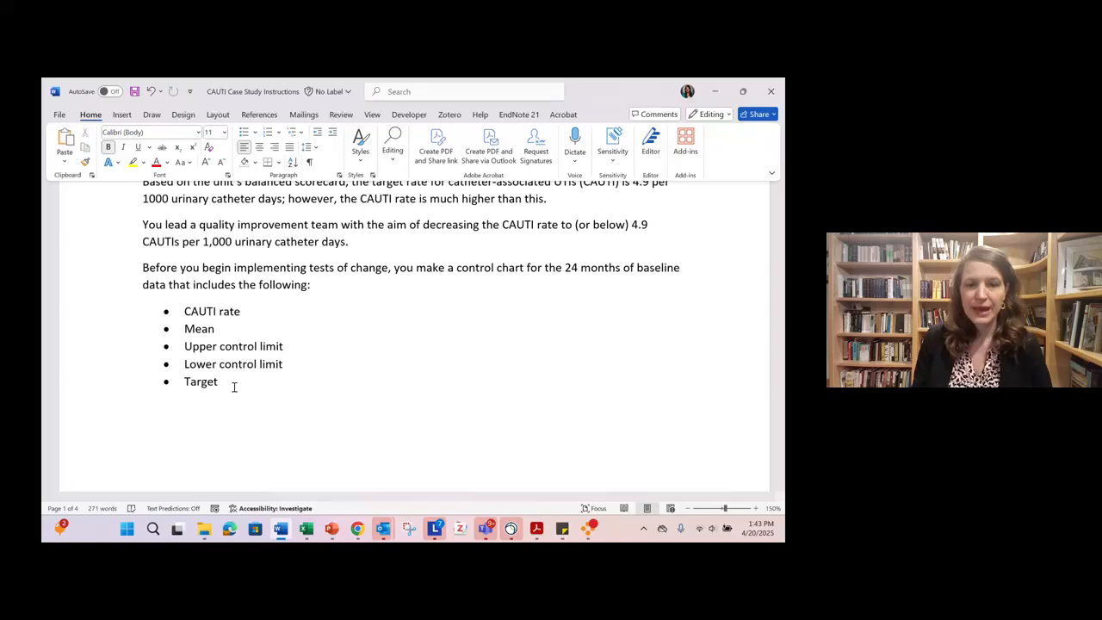
left_click(307, 519)
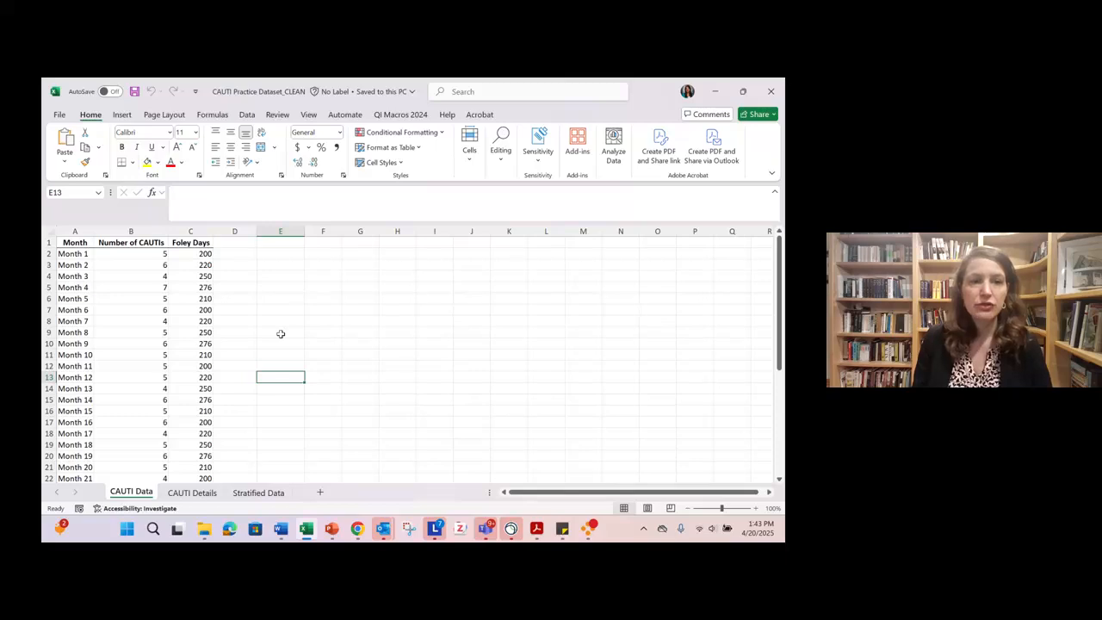
scroll(281, 333, "down", 1)
scroll(281, 333, "up", 1)
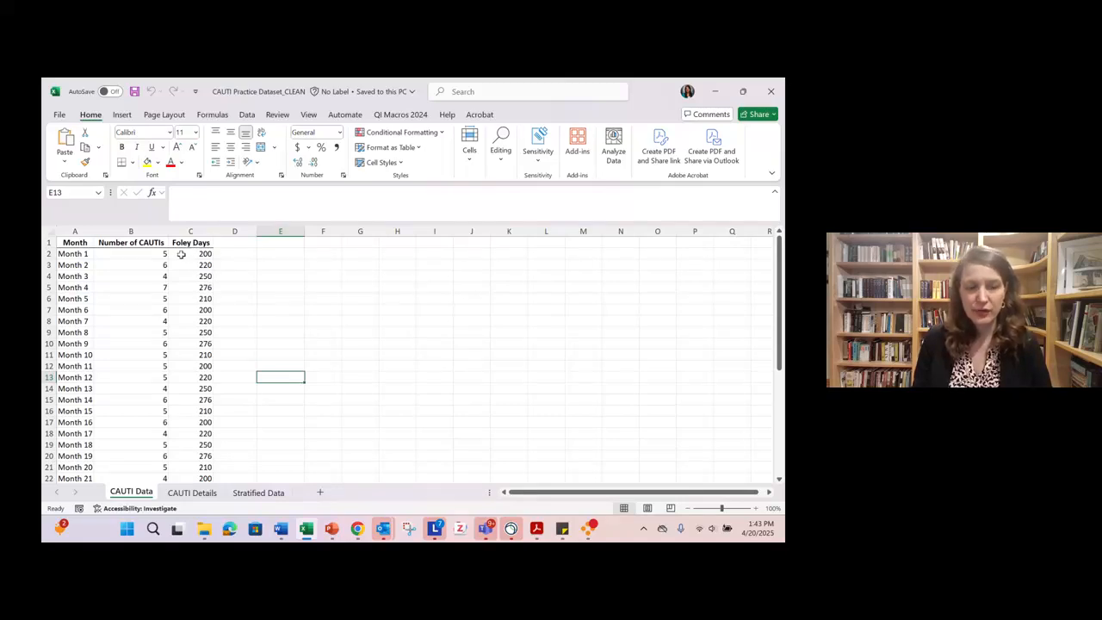
scroll(180, 254, "down", 4)
scroll(181, 254, "up", 4)
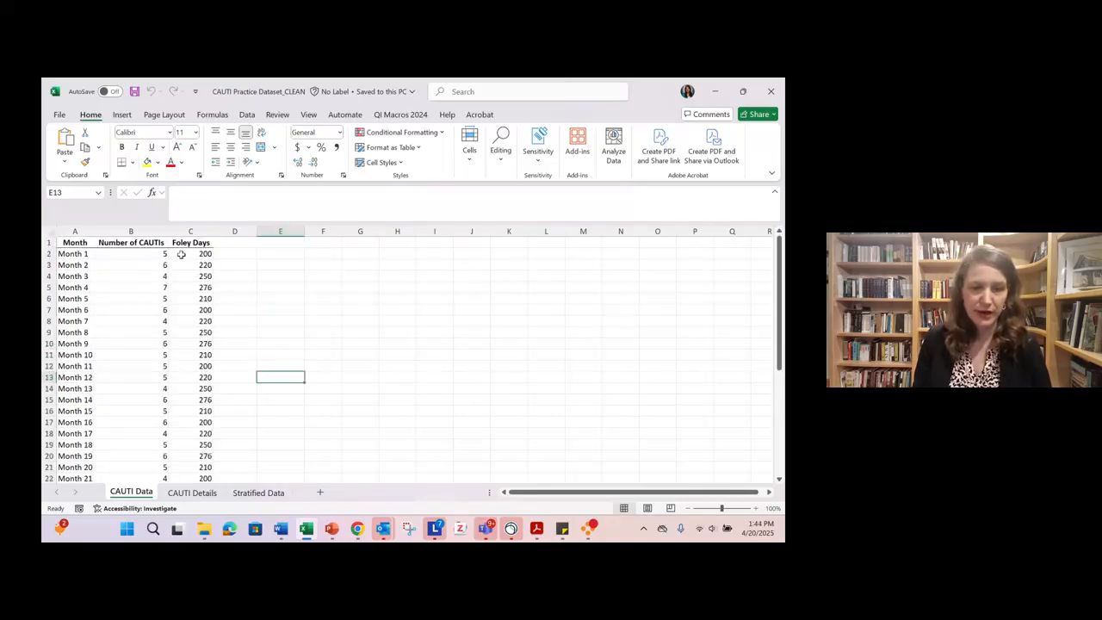
scroll(112, 327, "down", 2)
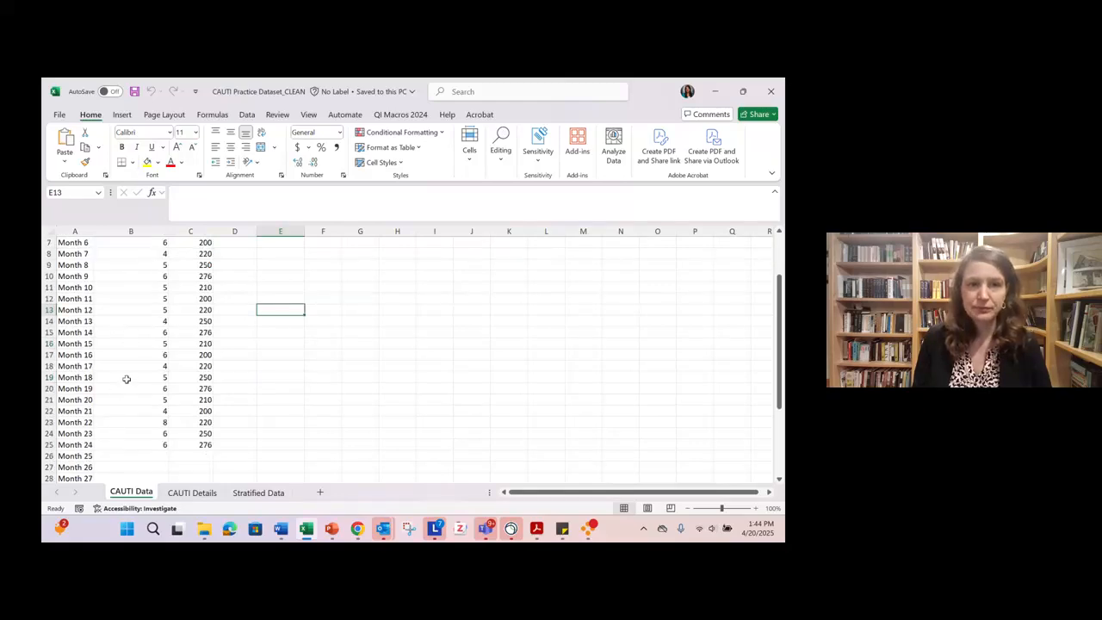
key("alt+Tab")
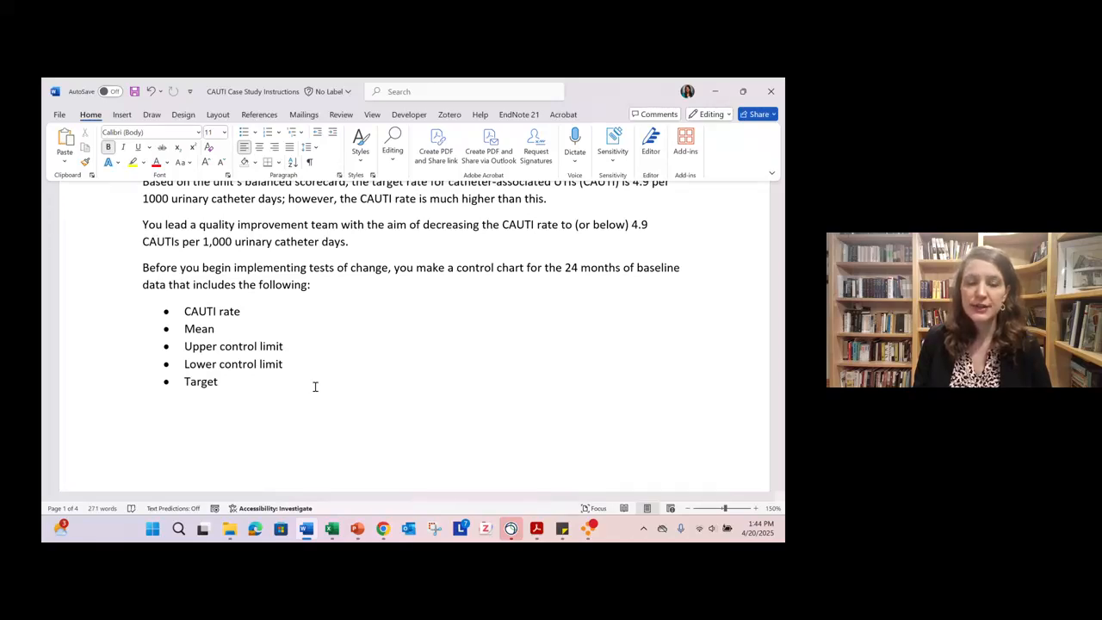
- Switch to the Excel practice dataset and enter the heading "CAUTI Rate per 1000 Foley Days" in cell D1
mouse_move(331, 532)
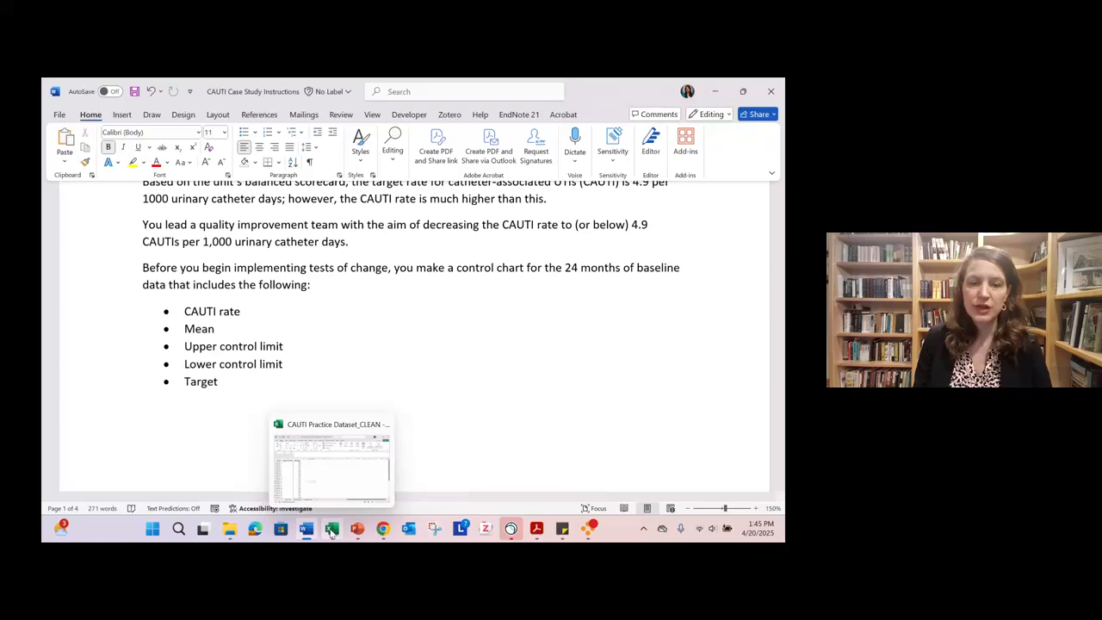
left_click(332, 532)
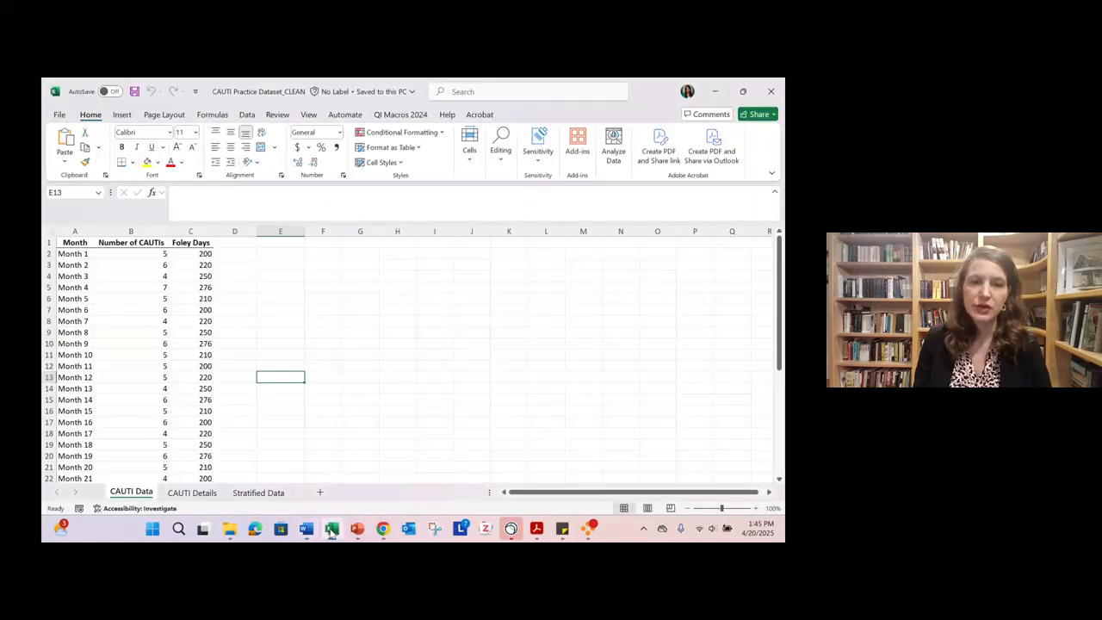
left_click(232, 243)
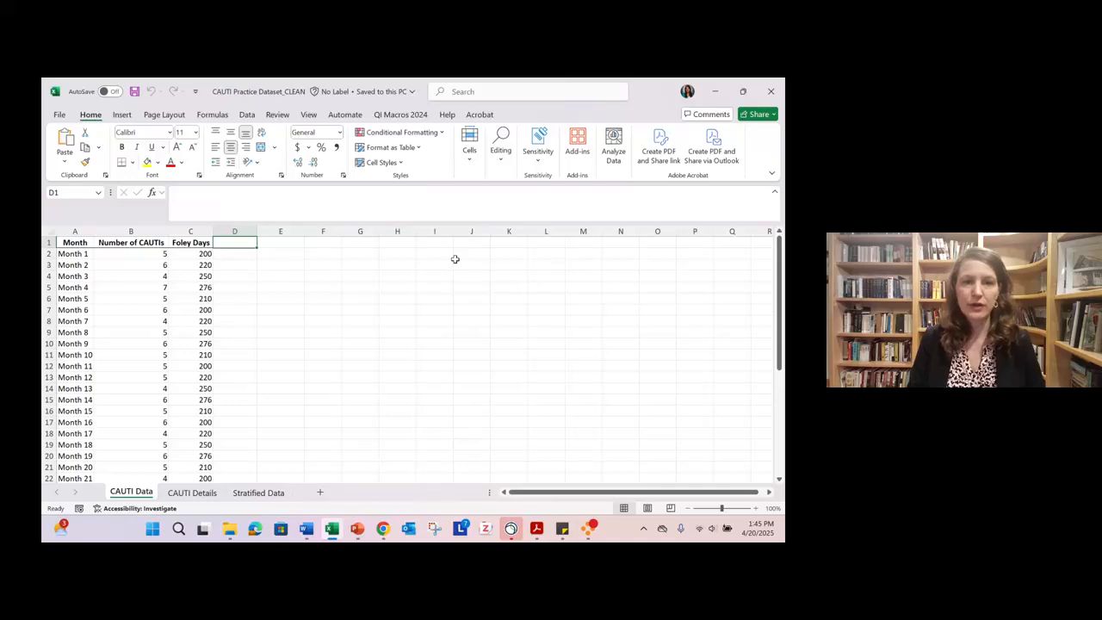
type("CAUTI")
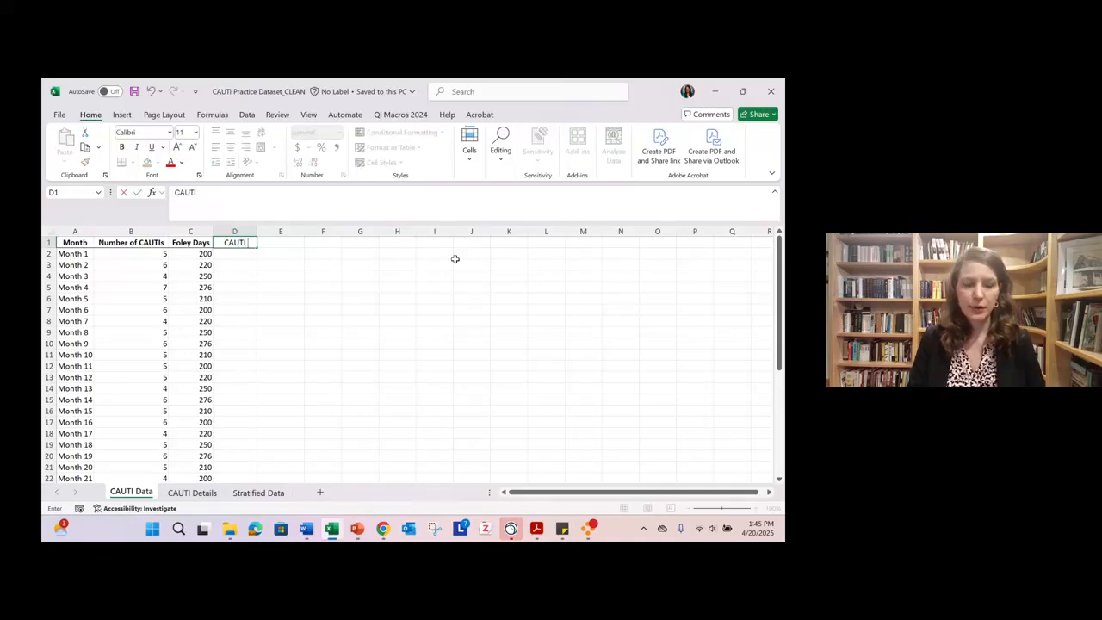
type(" Rate per 1")
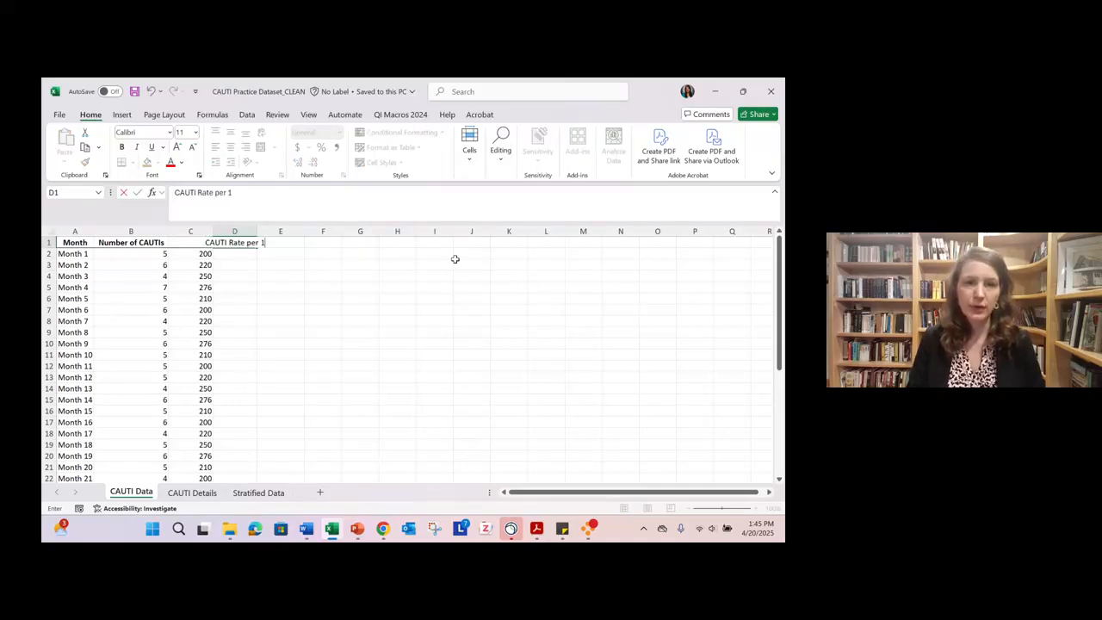
type("000 Foley")
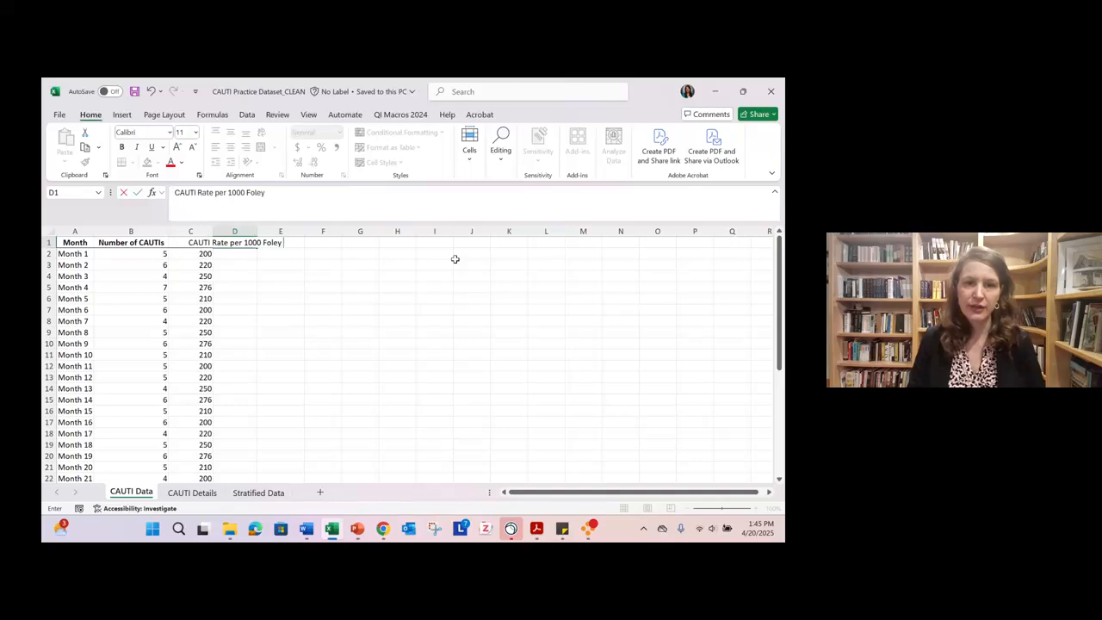
type(" Days")
key("Tab")
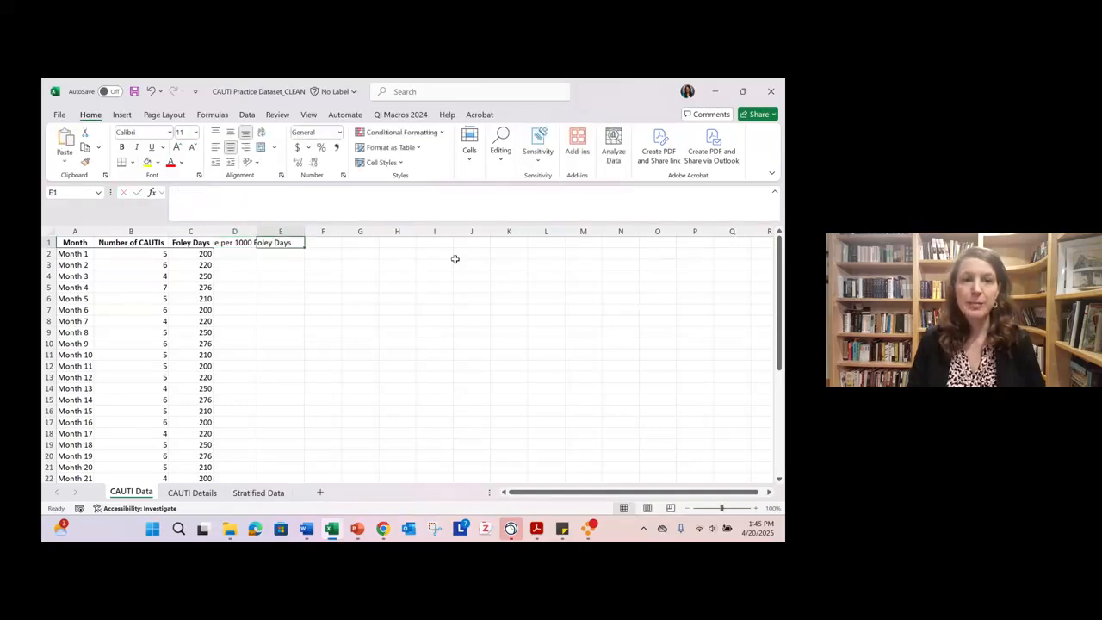
- Add the column headings Mean, UCL, LCL and Target in cells E1 through H1
type("Mean")
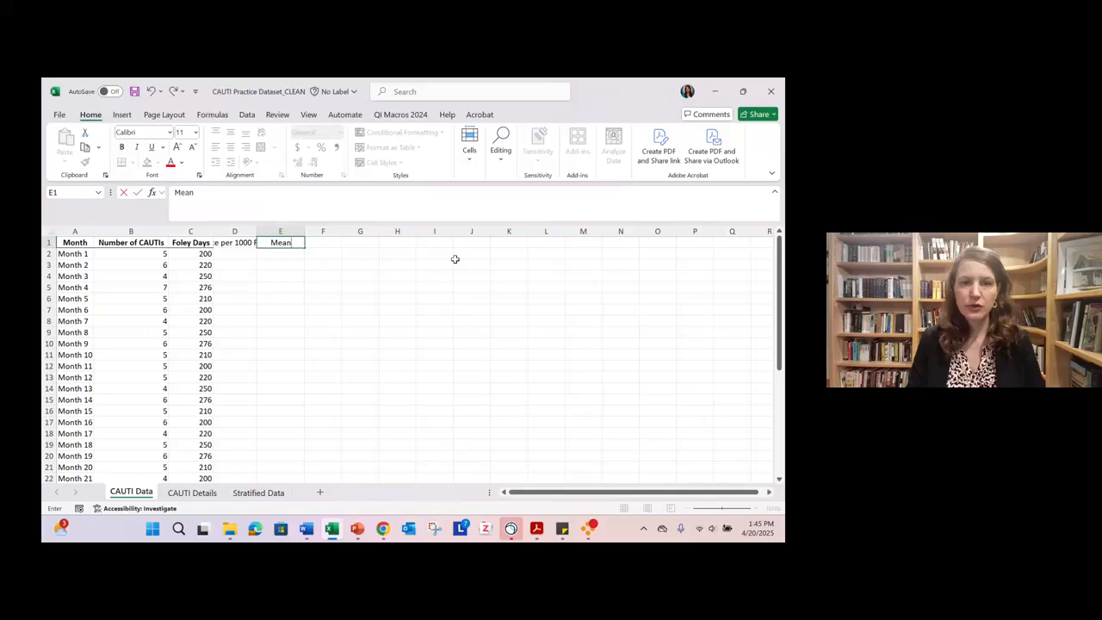
key("Tab")
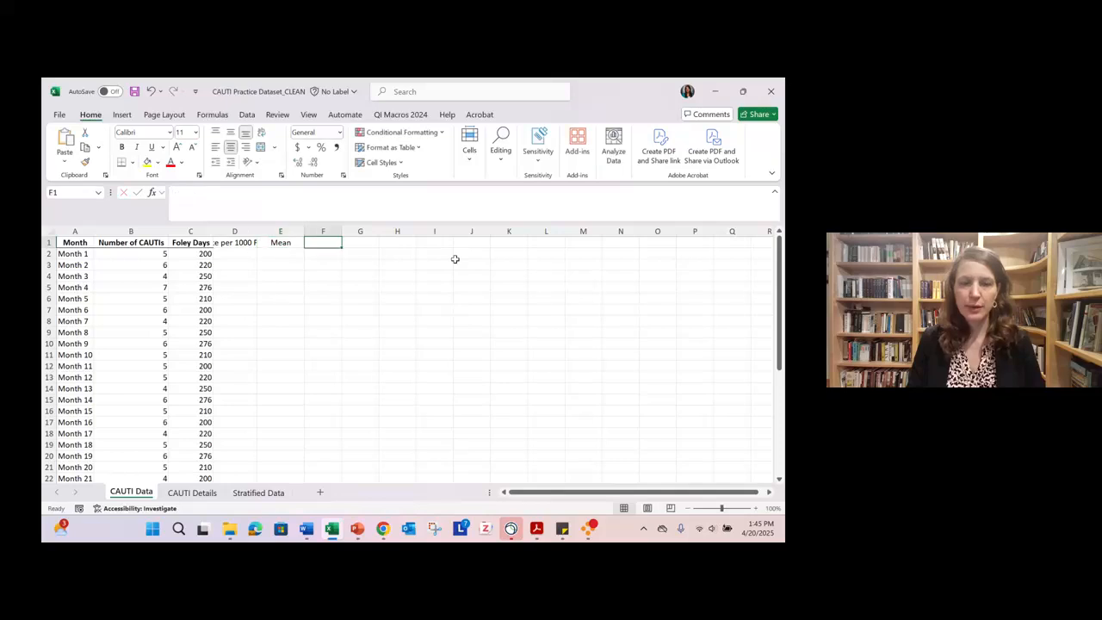
type("UCL")
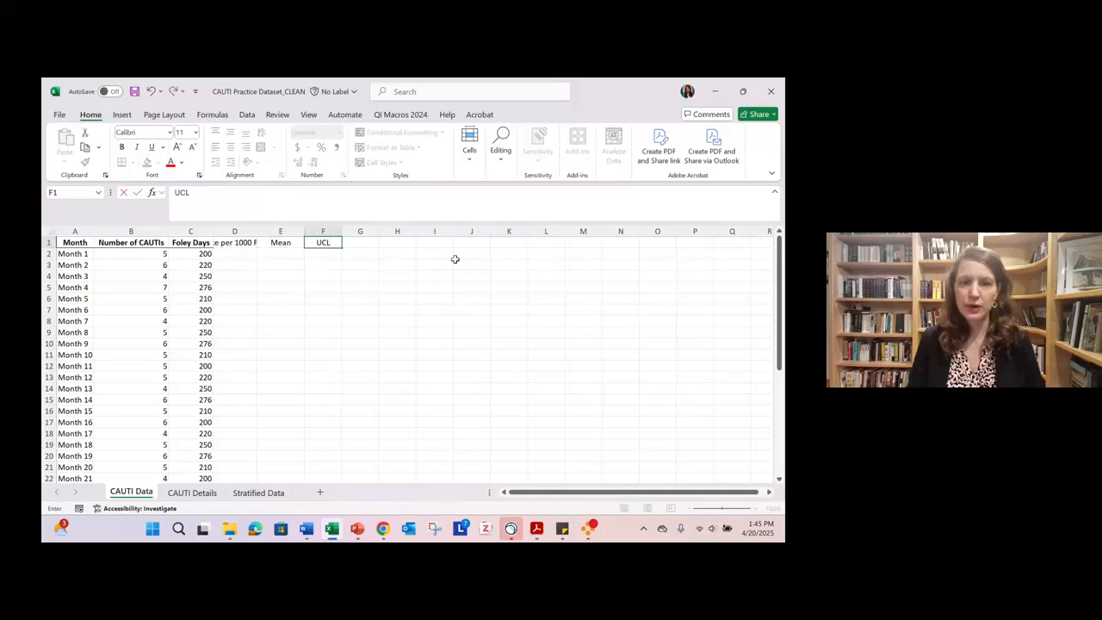
key("Tab")
type("LCL")
key("Tab")
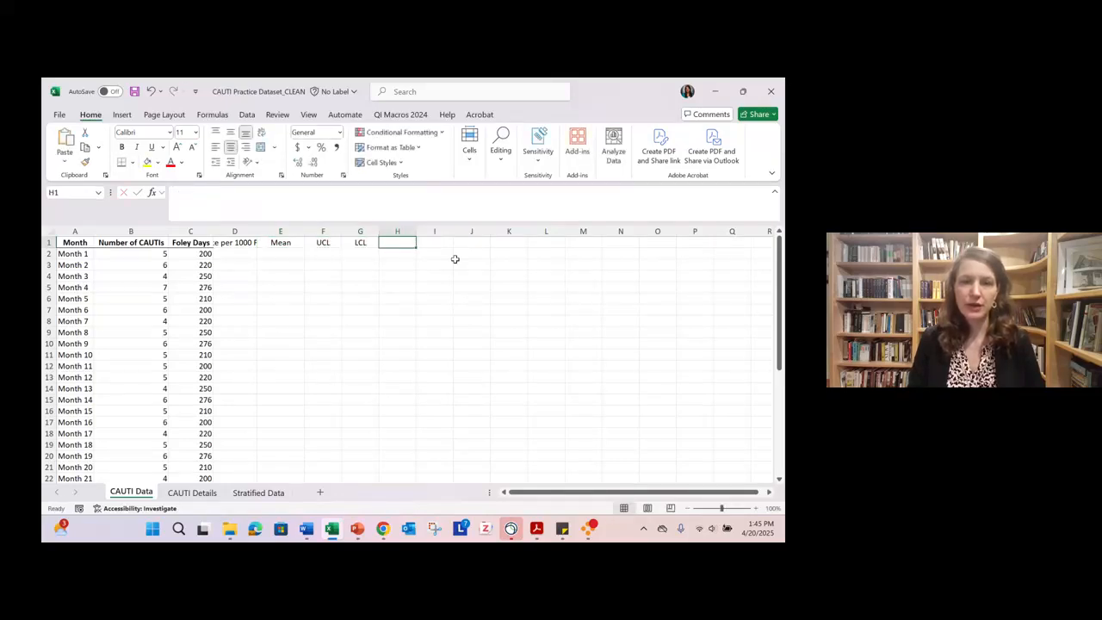
type("Ta")
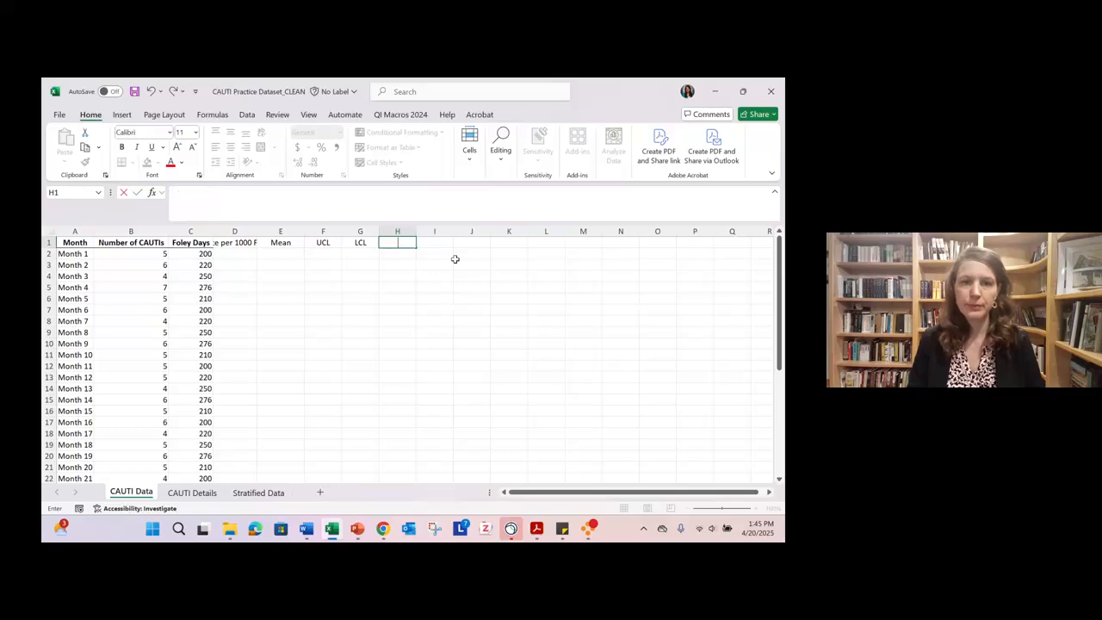
type("rget")
key("Return")
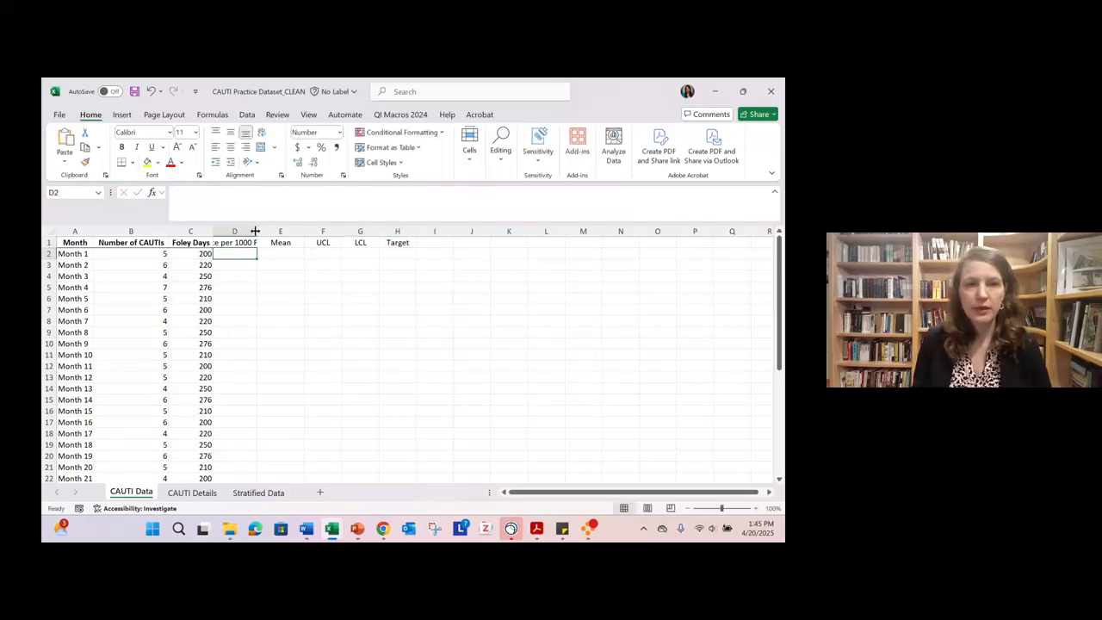
- Widen column D to fit its full heading and enlarge the worksheet to 150%
left_click_drag(258, 230, 335, 231)
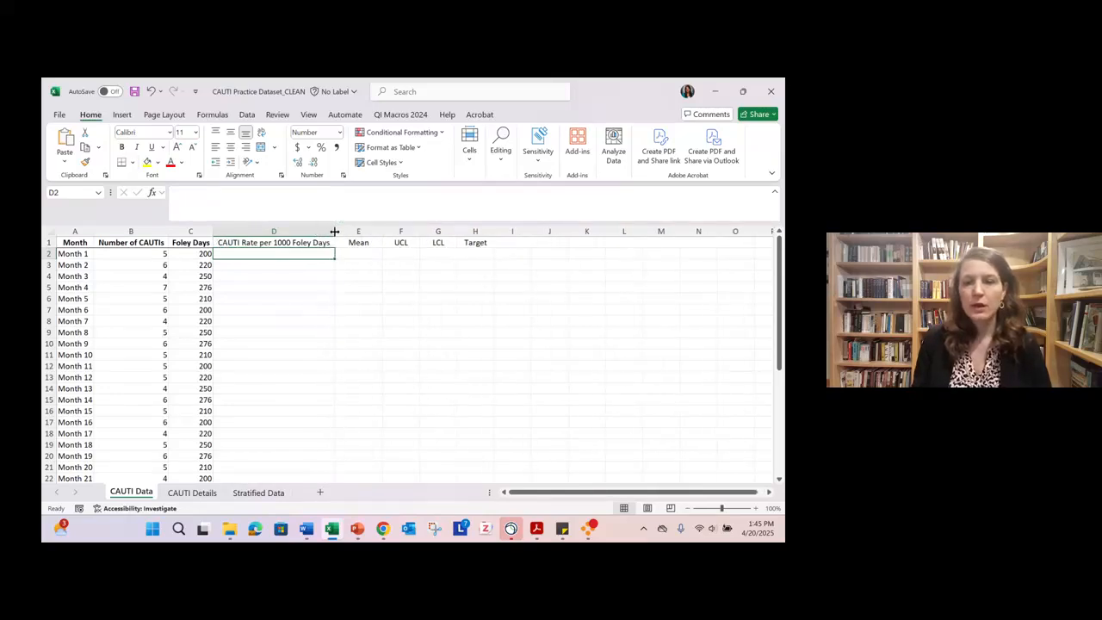
left_click(759, 508)
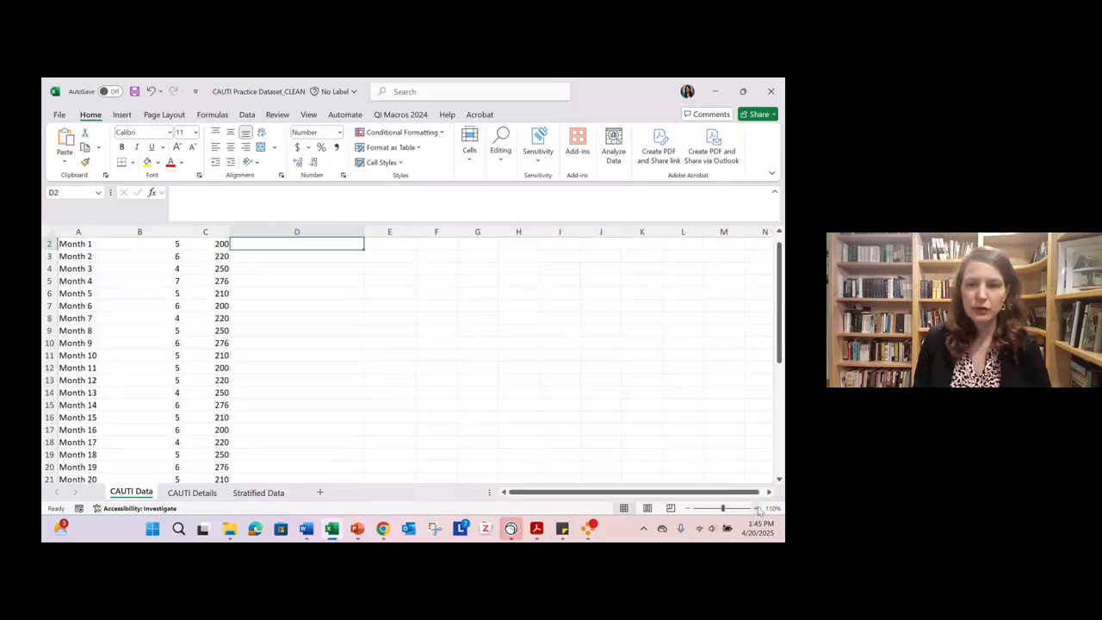
left_click(758, 509)
left_click(759, 508)
left_click(758, 508)
left_click(758, 509)
left_click_drag(711, 492, 663, 493)
scroll(405, 360, "up", 1)
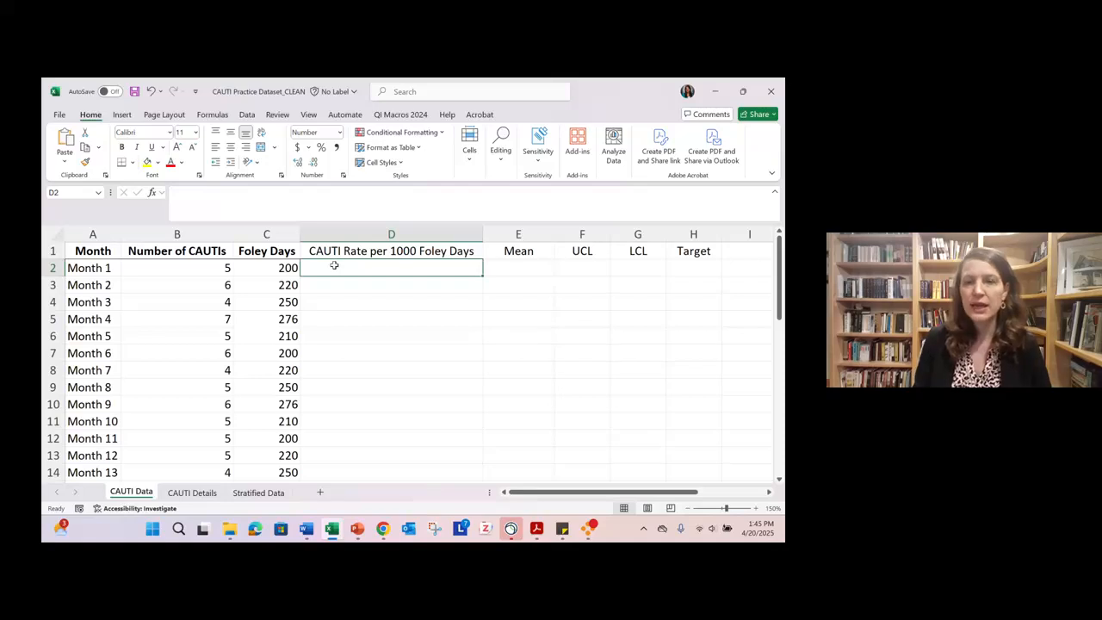
- Calculate Month 1's CAUTI rate in D2 with the formula =B2/C2*1000, and clear the cell again
type("=")
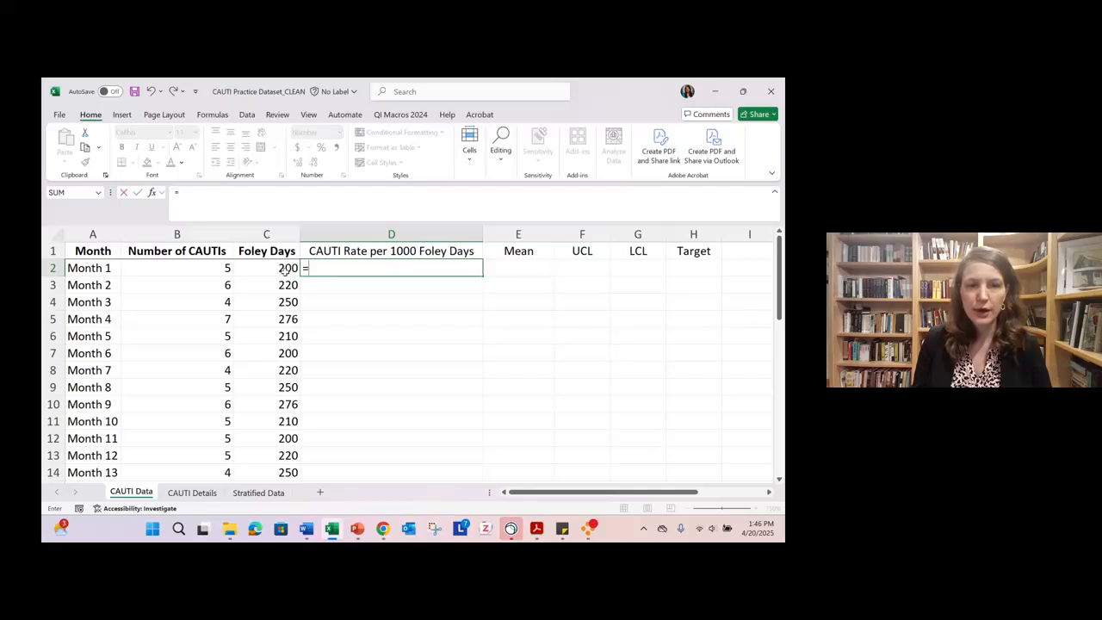
left_click(219, 267)
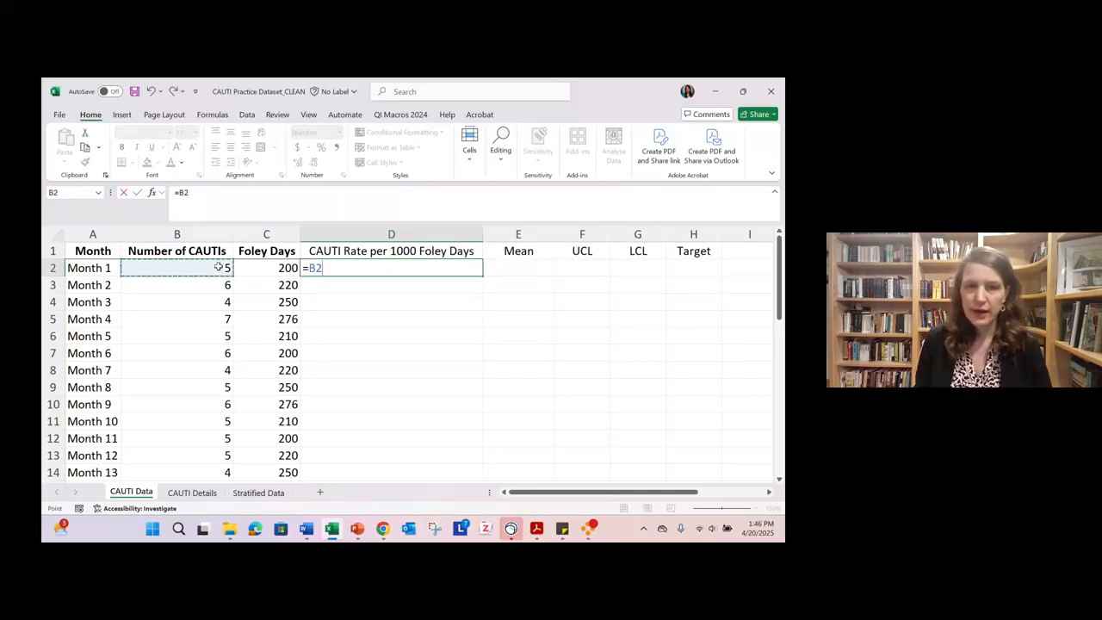
type("/")
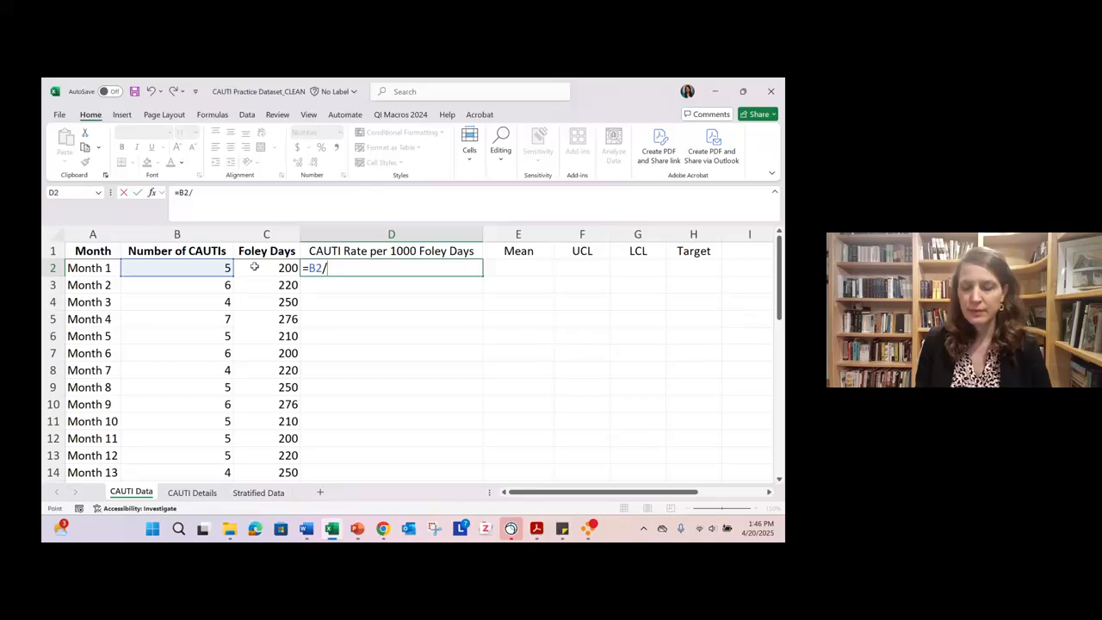
left_click(254, 267)
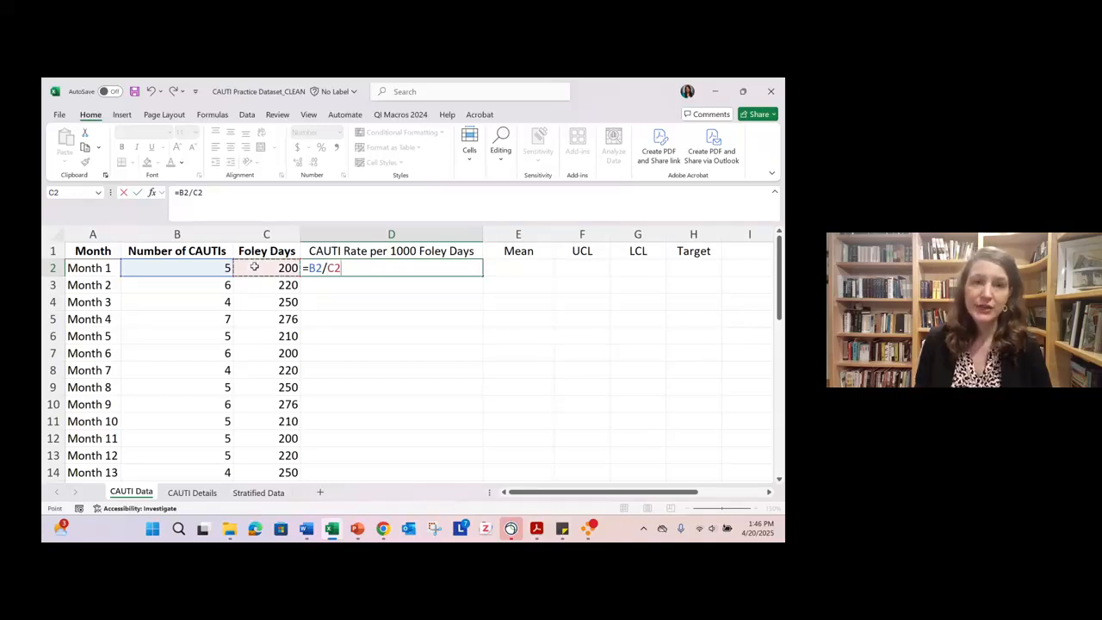
type("*")
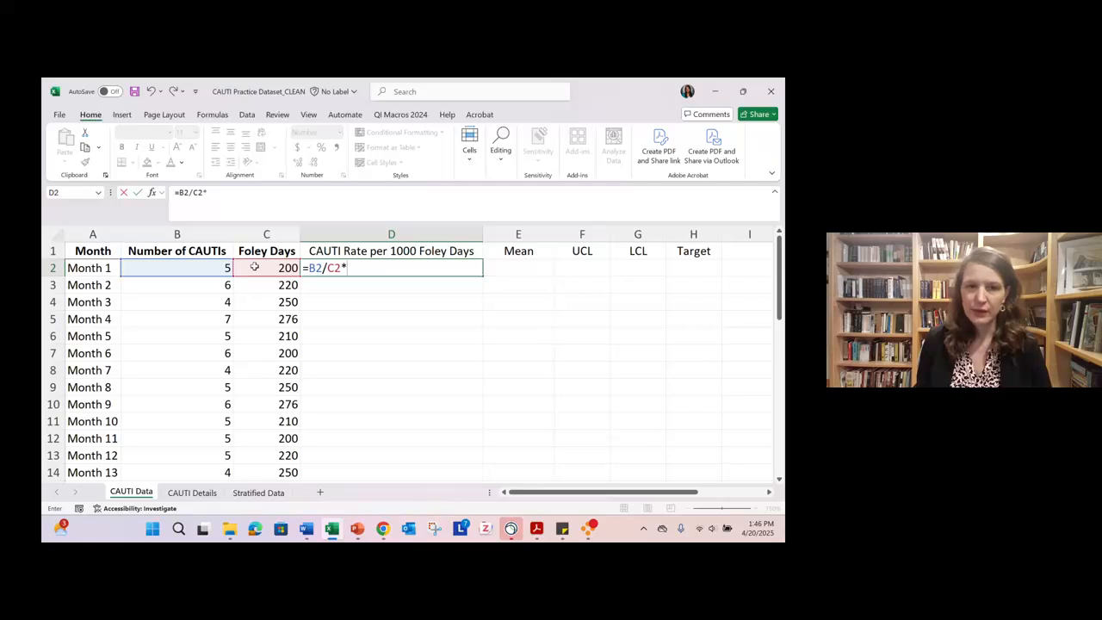
type("1000")
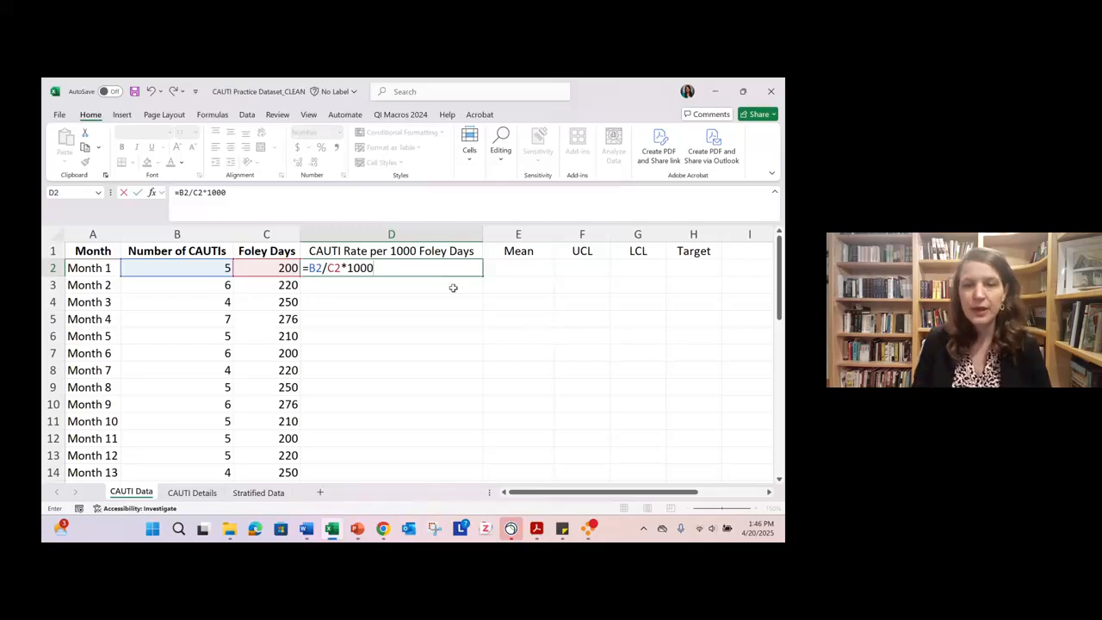
key("Return")
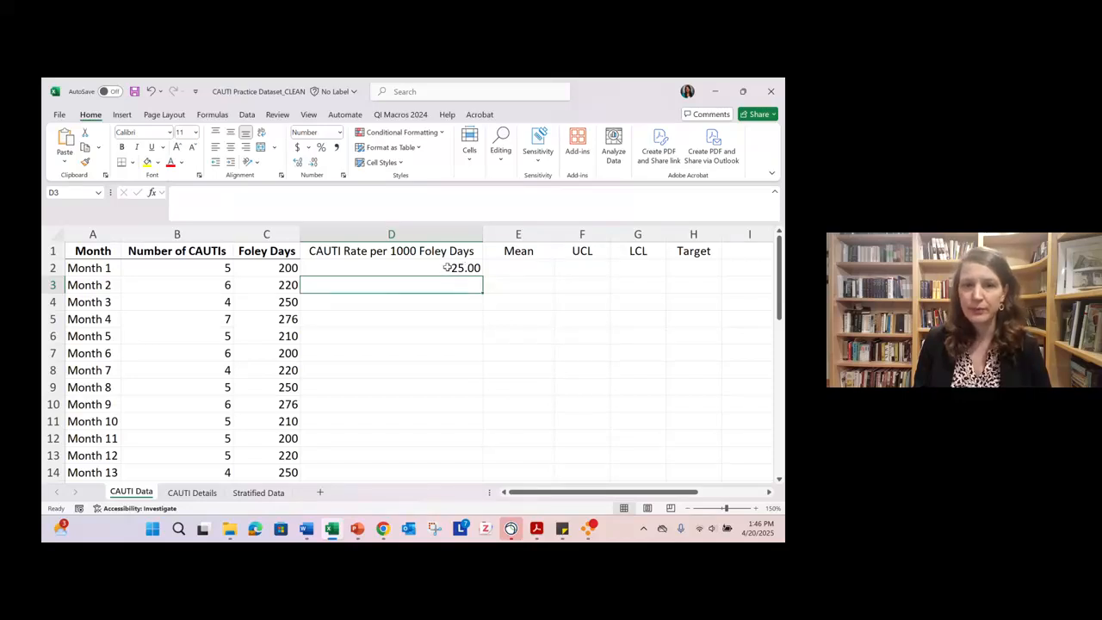
left_click(447, 267)
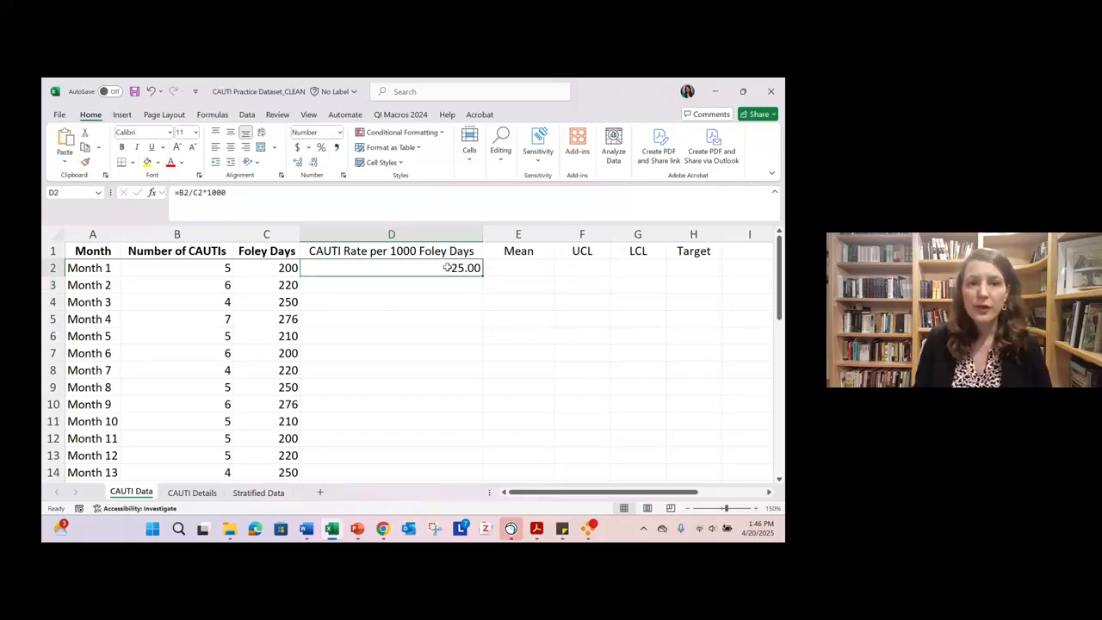
key("Delete")
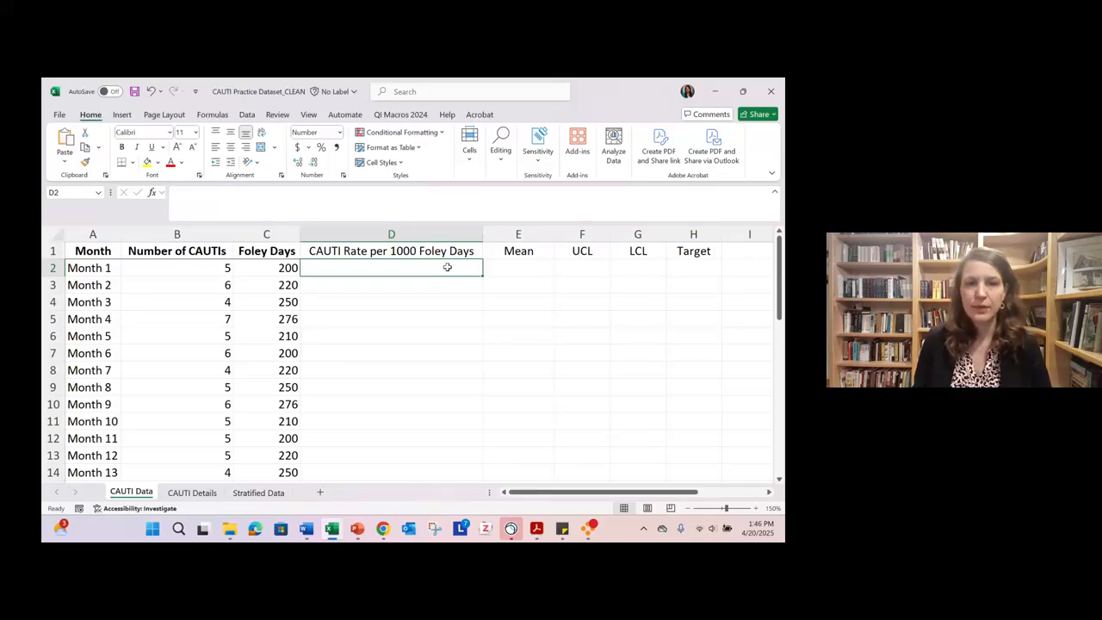
- Calculate Month 1's CAUTI rate in D2 with the formula =B2/C2*1000
type("=")
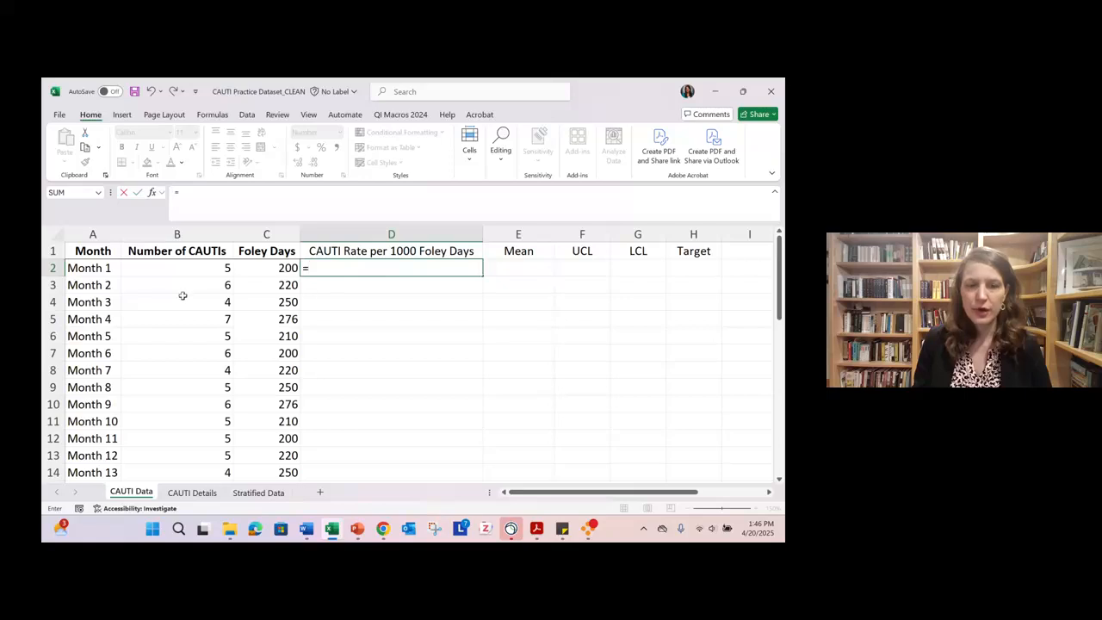
left_click(182, 265)
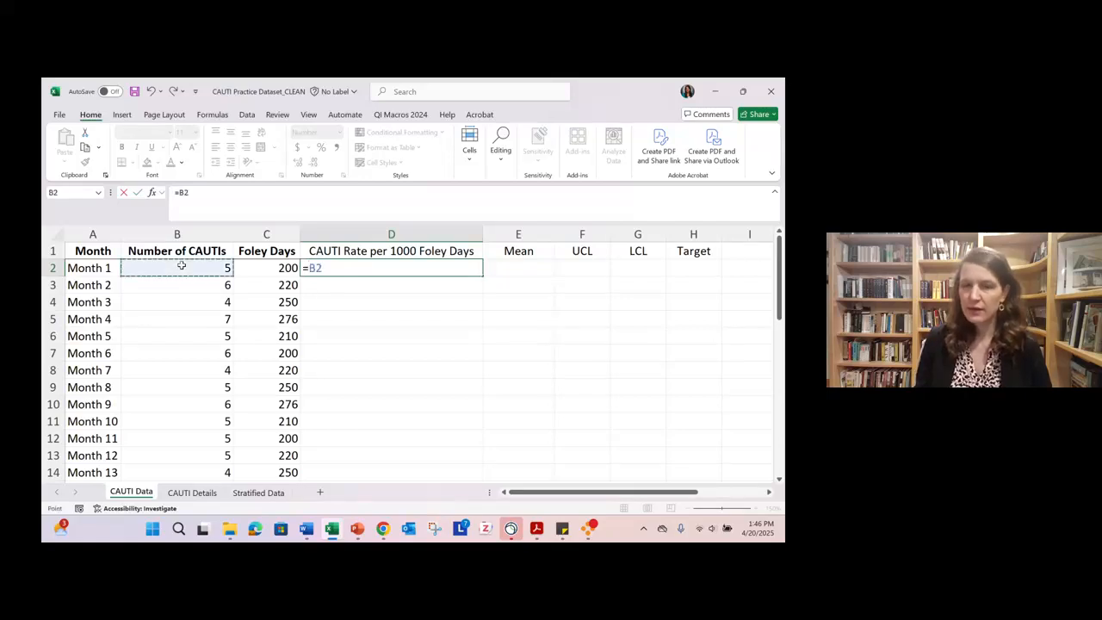
type("/")
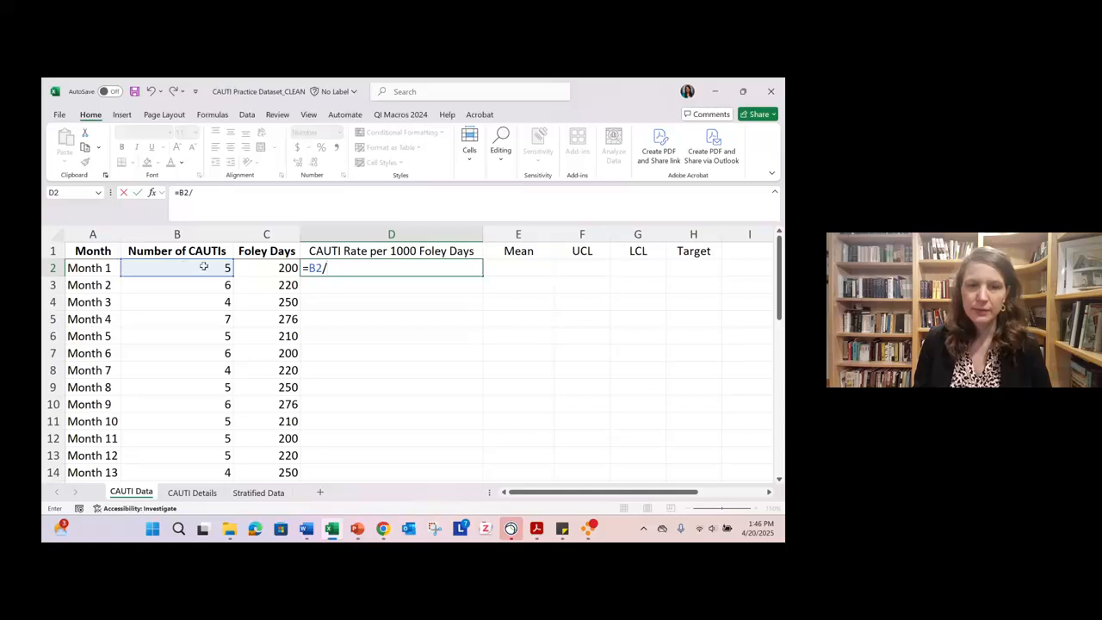
left_click(249, 268)
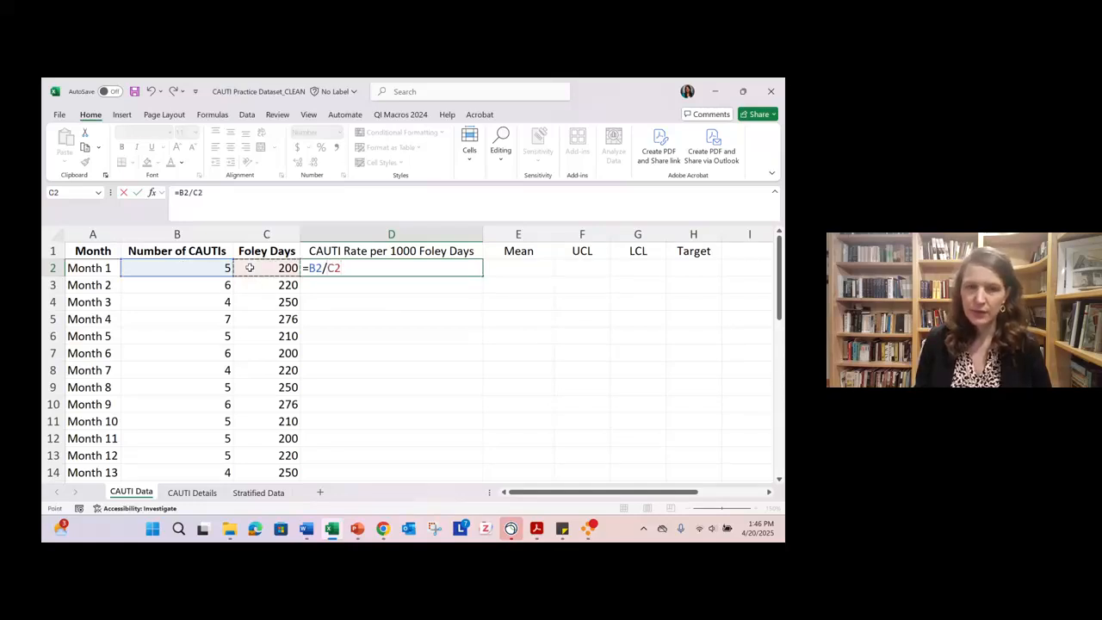
type("*")
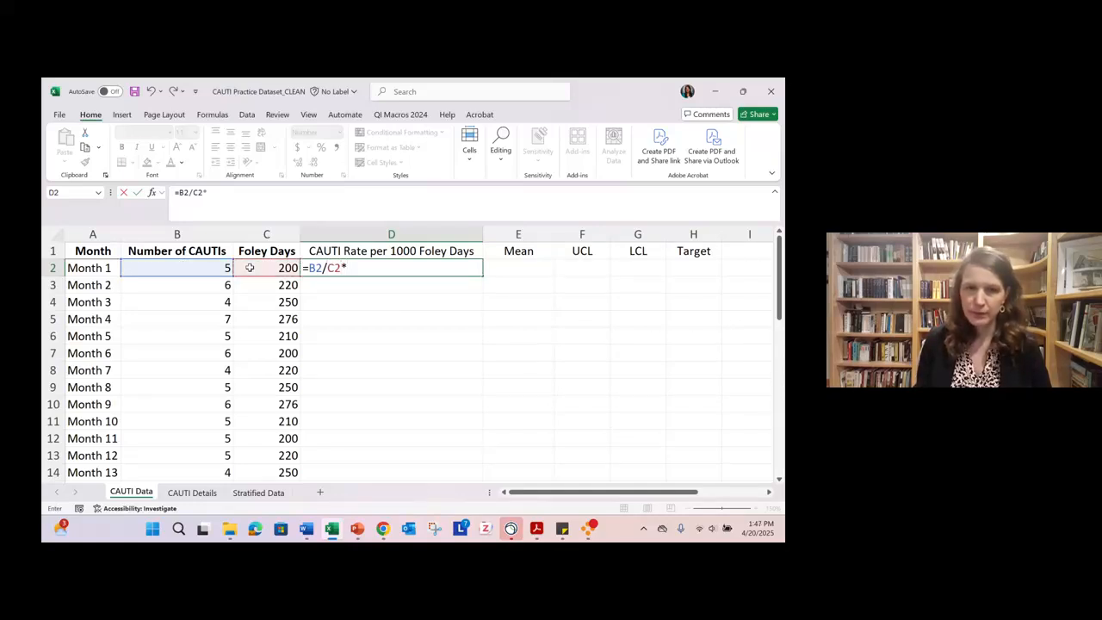
type("1000")
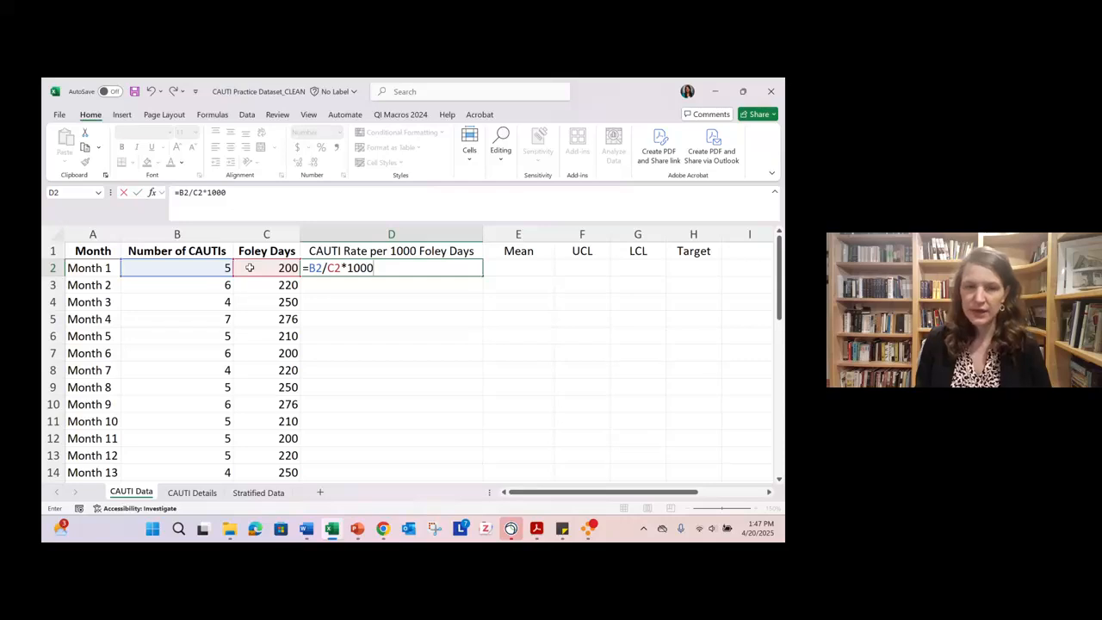
key("Return")
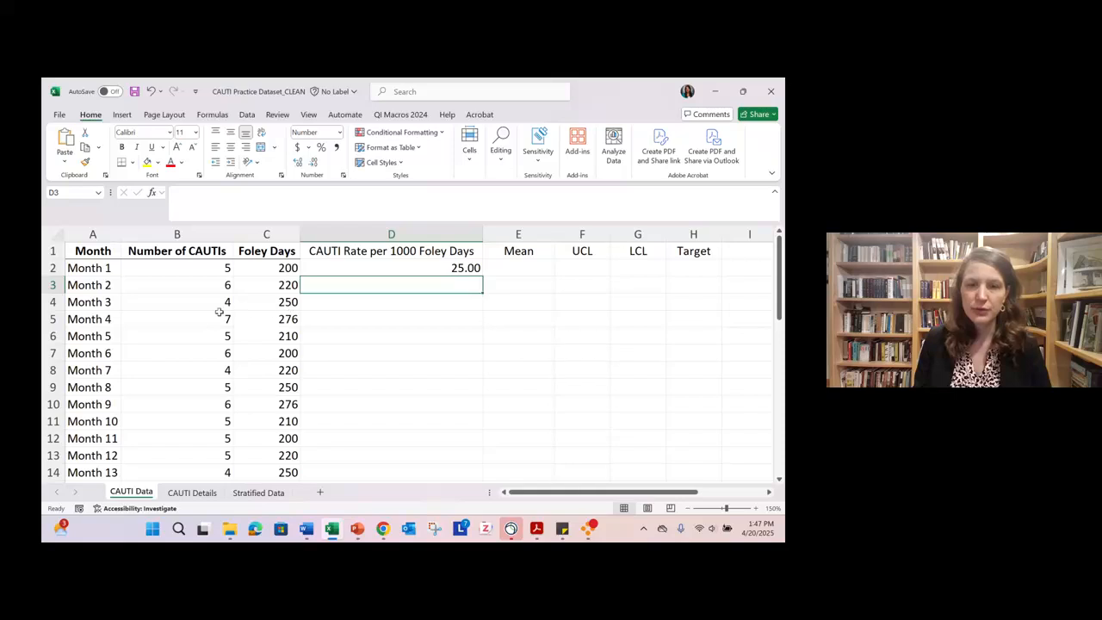
- Fill the Month 1 rate formula down column D through Month 24, and undo the fill
left_click(456, 268)
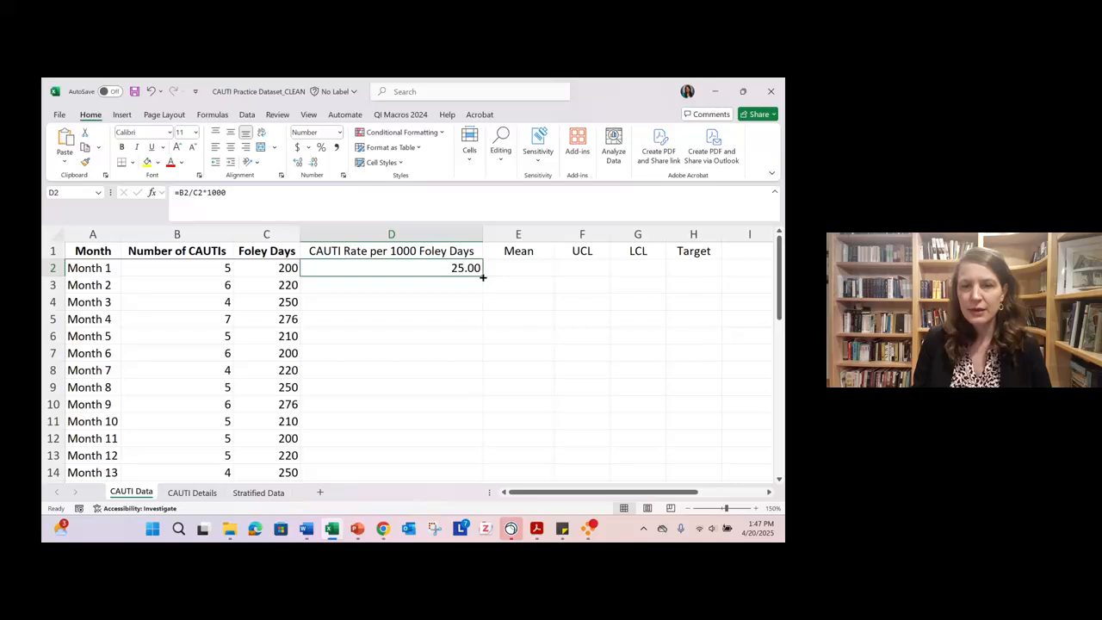
left_click_drag(483, 277, 479, 433)
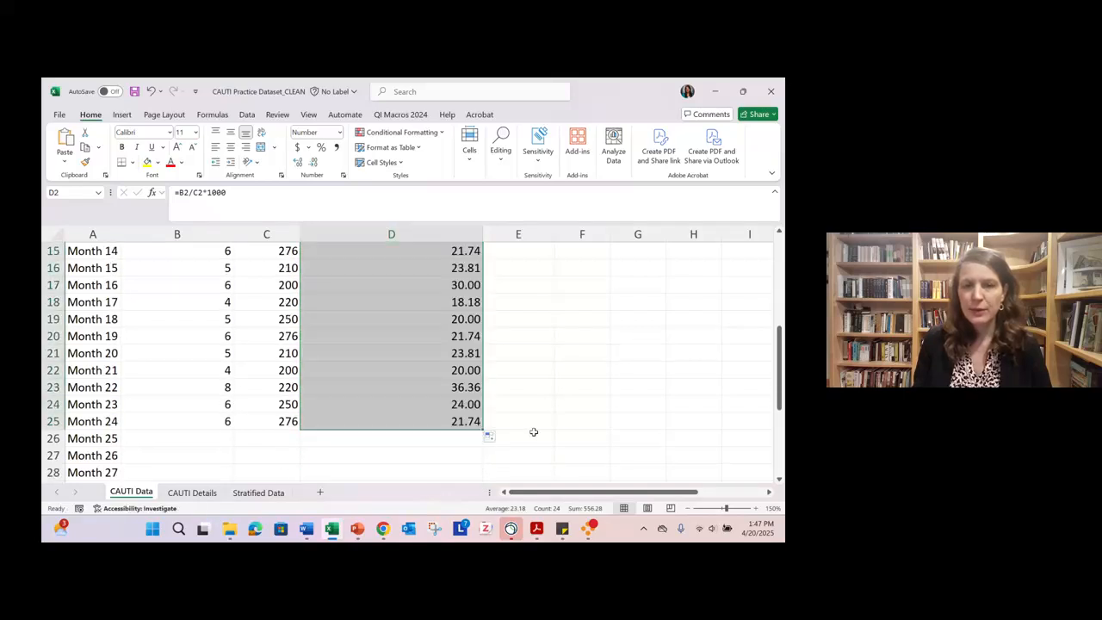
scroll(479, 384, "up", 5)
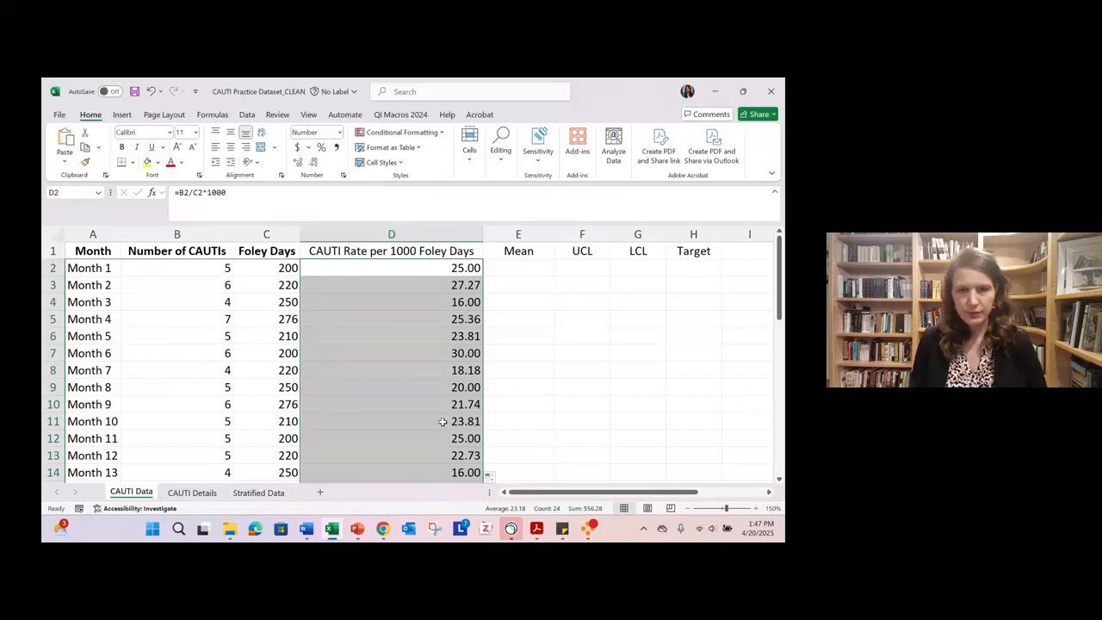
key("ctrl+z")
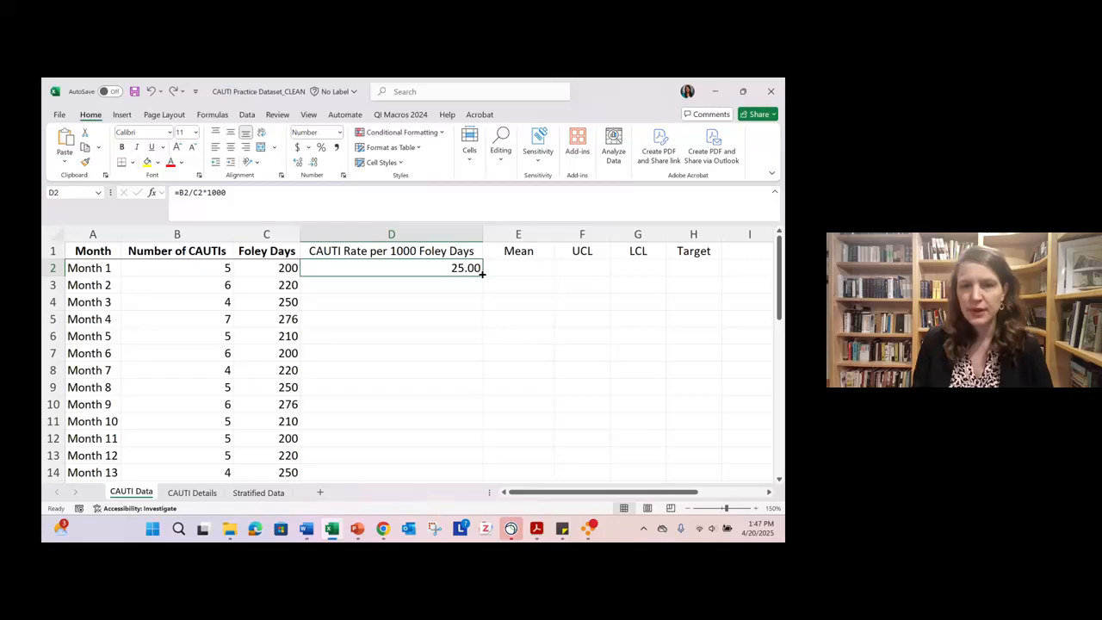
- Copy the rate formula from D2 down to D25 so it covers Months 1 through 24
left_click_drag(483, 274, 482, 434)
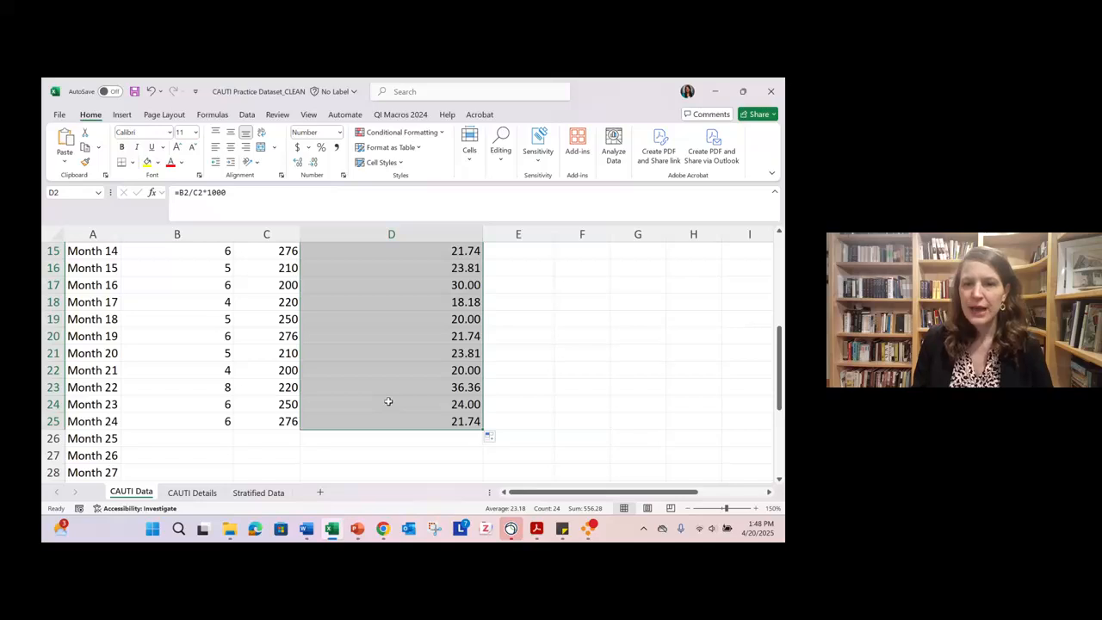
scroll(388, 401, "up", 3)
scroll(388, 401, "up", 2)
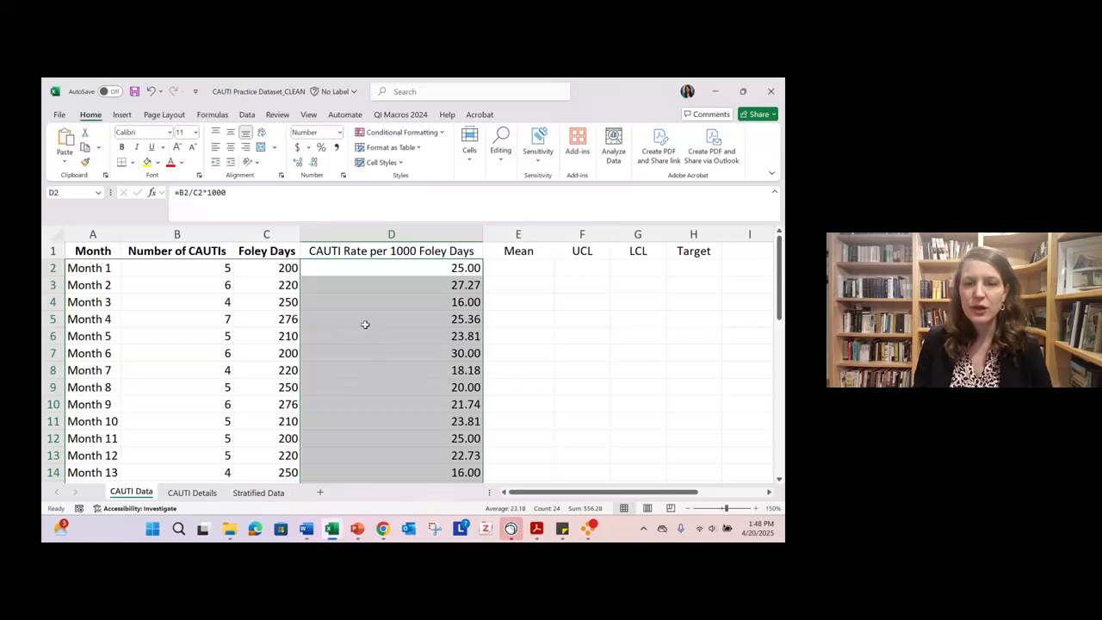
- Format the CAUTI rates in D2:D25 as numbers with one decimal place
right_click(404, 294)
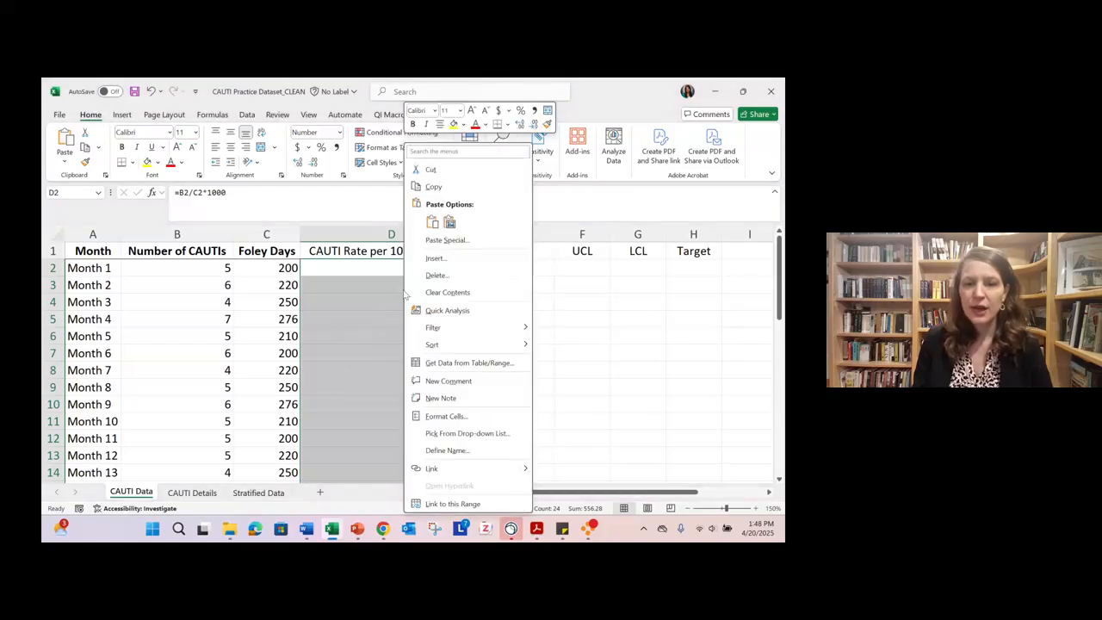
left_click(481, 418)
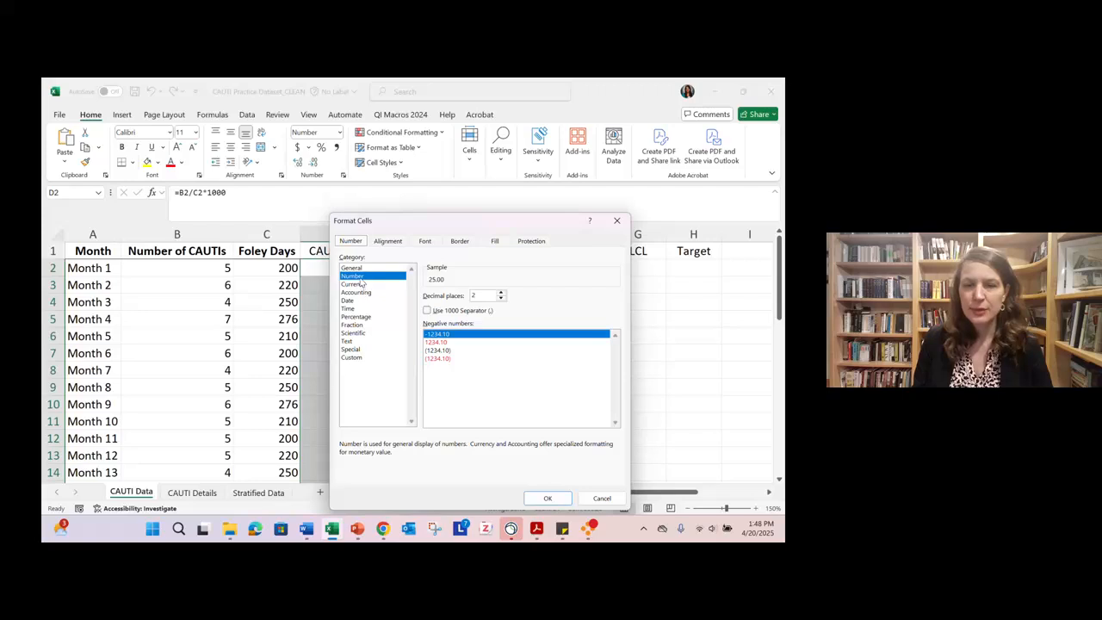
left_click(502, 299)
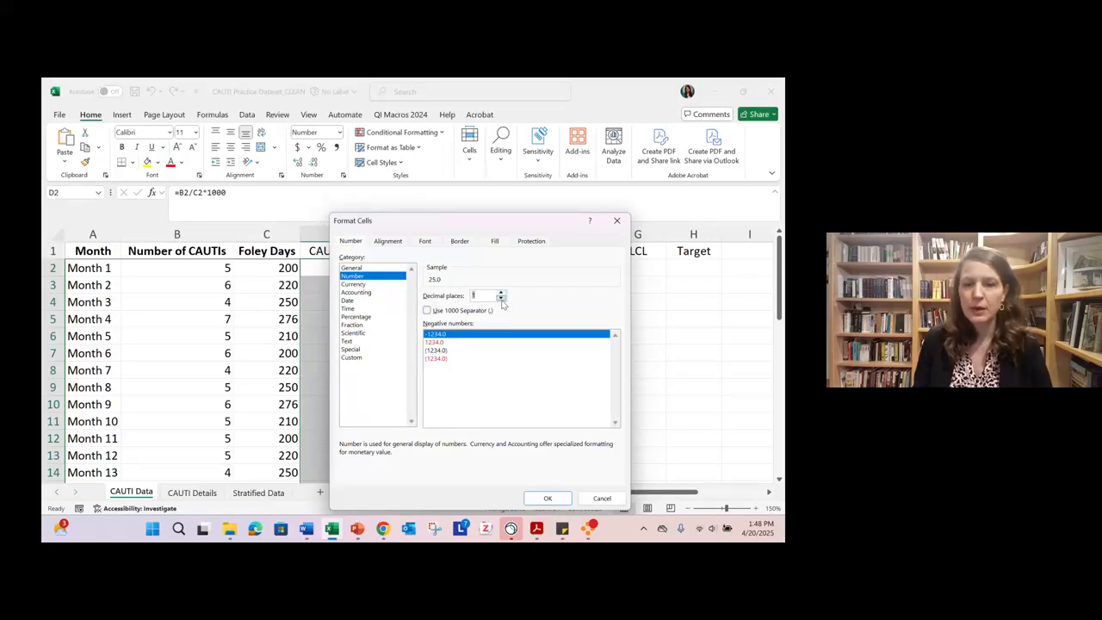
left_click(549, 499)
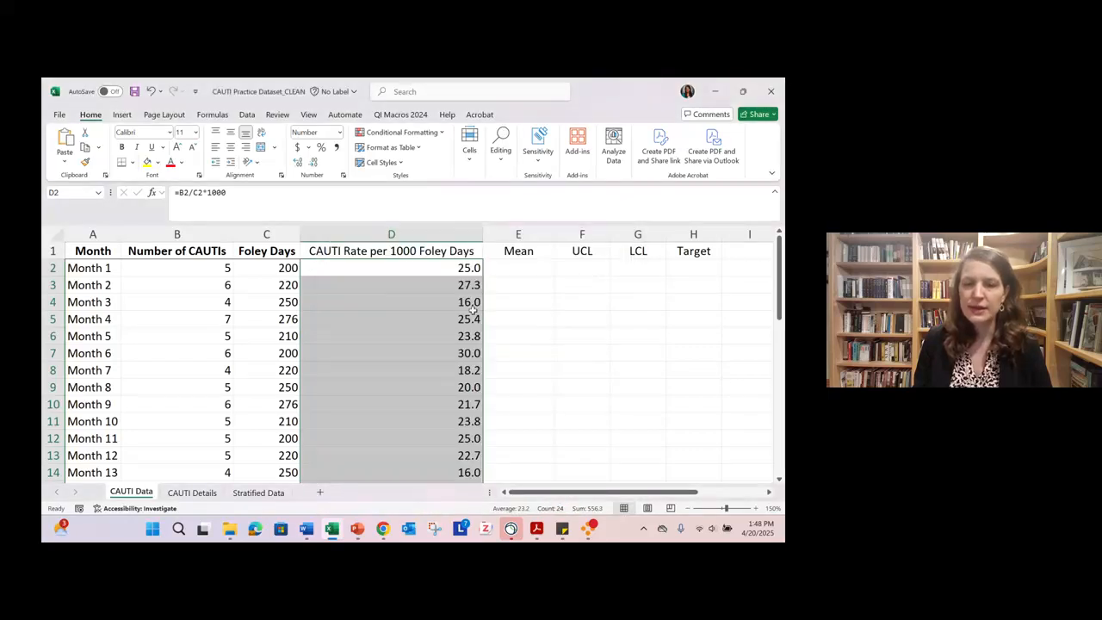
scroll(463, 439, "down", 3)
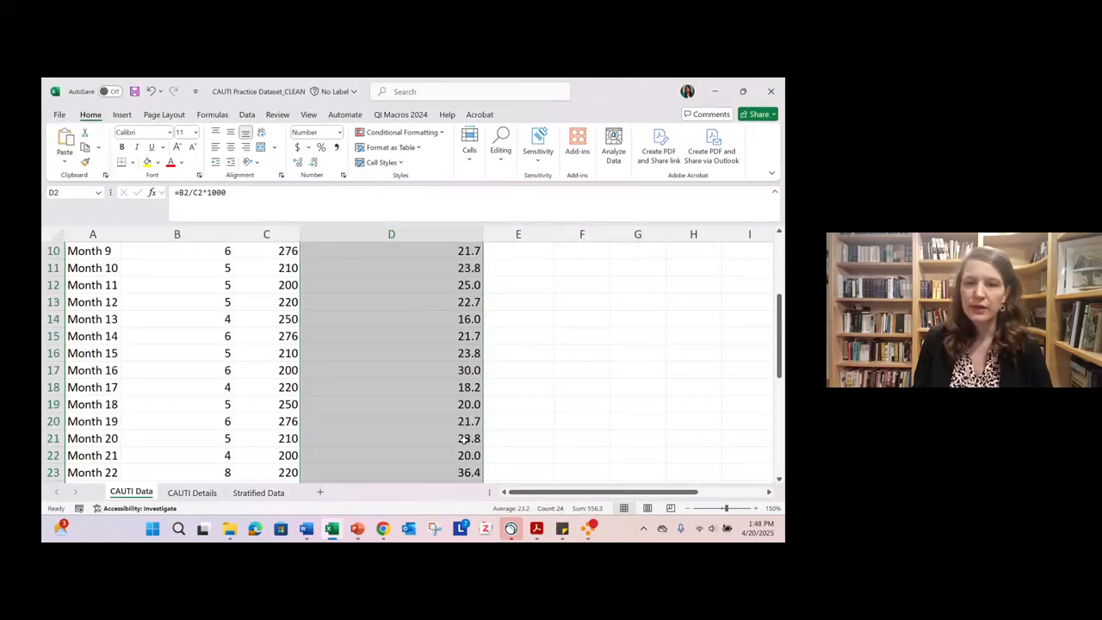
scroll(463, 439, "down", 3)
scroll(463, 439, "up", 6)
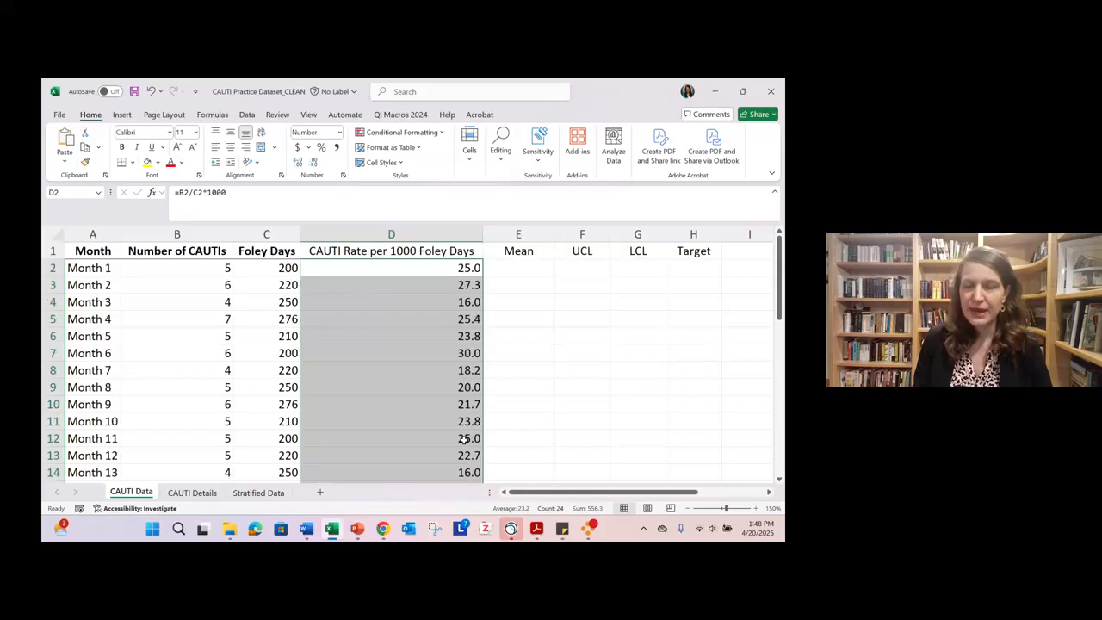
left_click(419, 333)
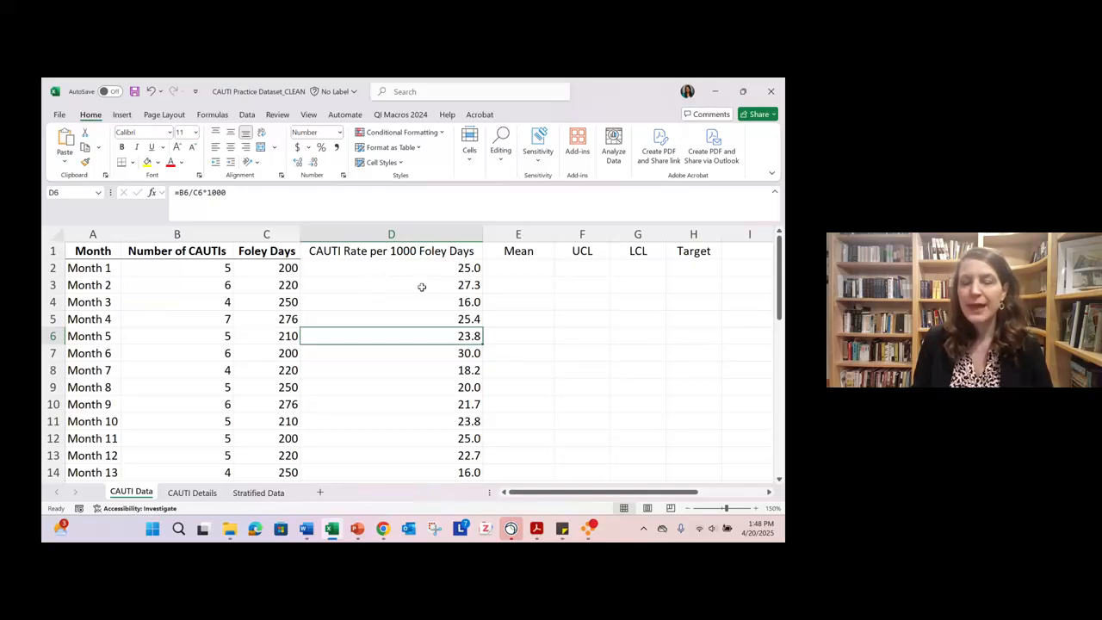
- Reduce the worksheet to 130% and enter the labels Mean and SD in cells J3 and J4
left_click(768, 493)
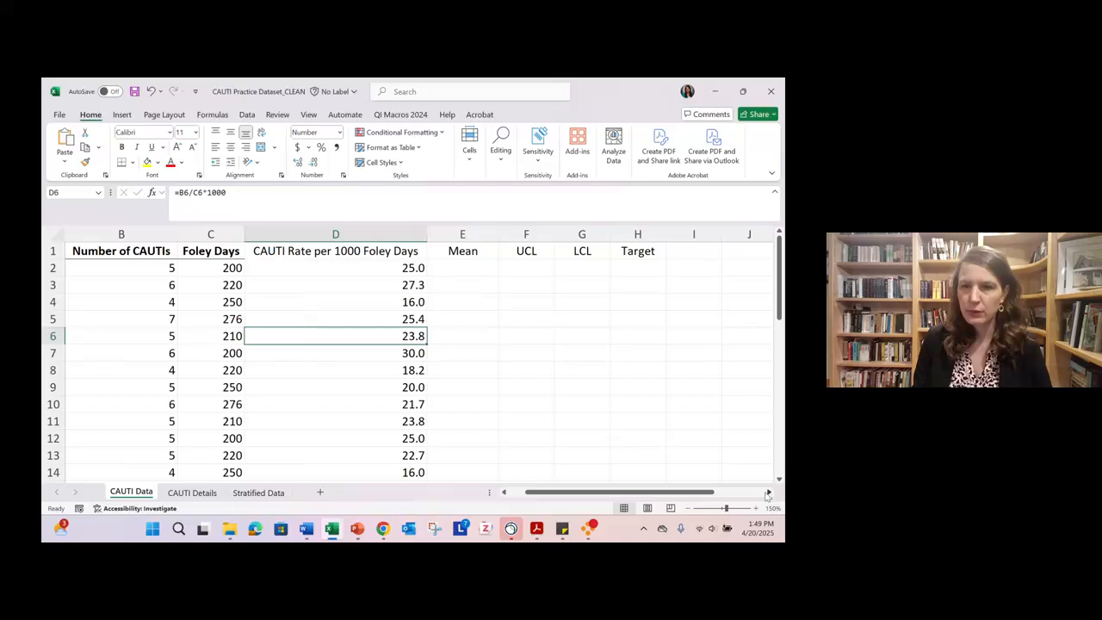
left_click(688, 507)
left_click(688, 508)
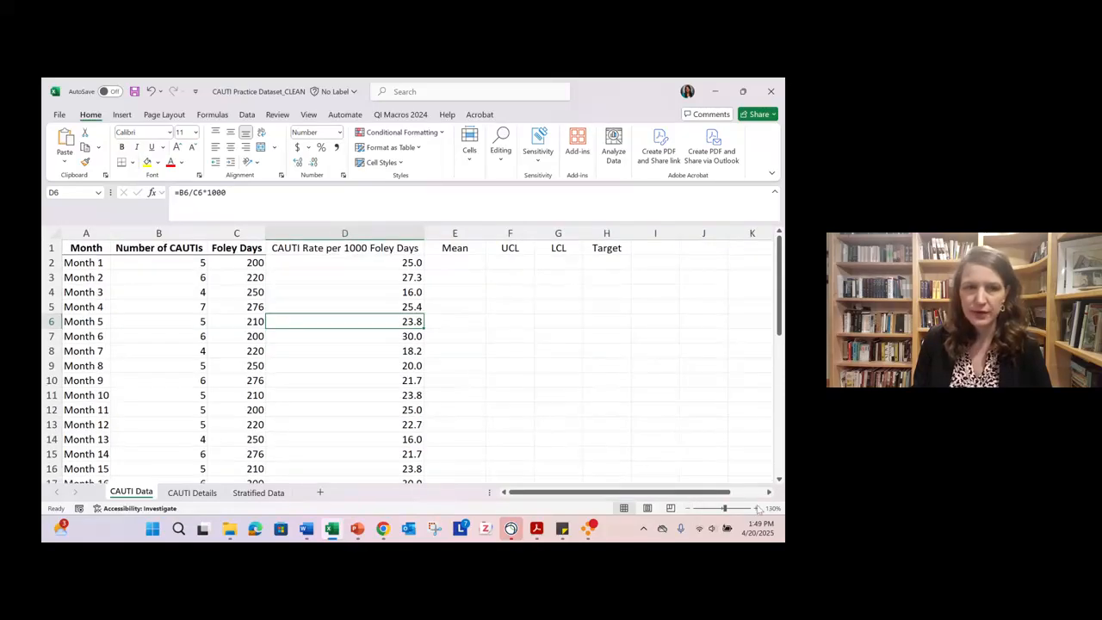
left_click(702, 277)
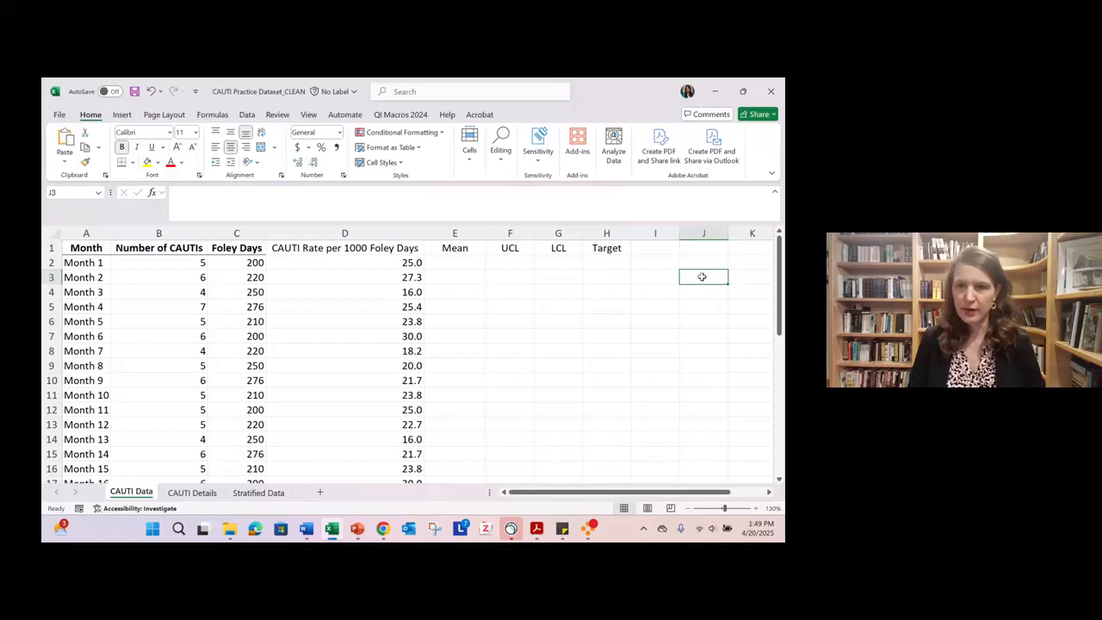
type("Mea")
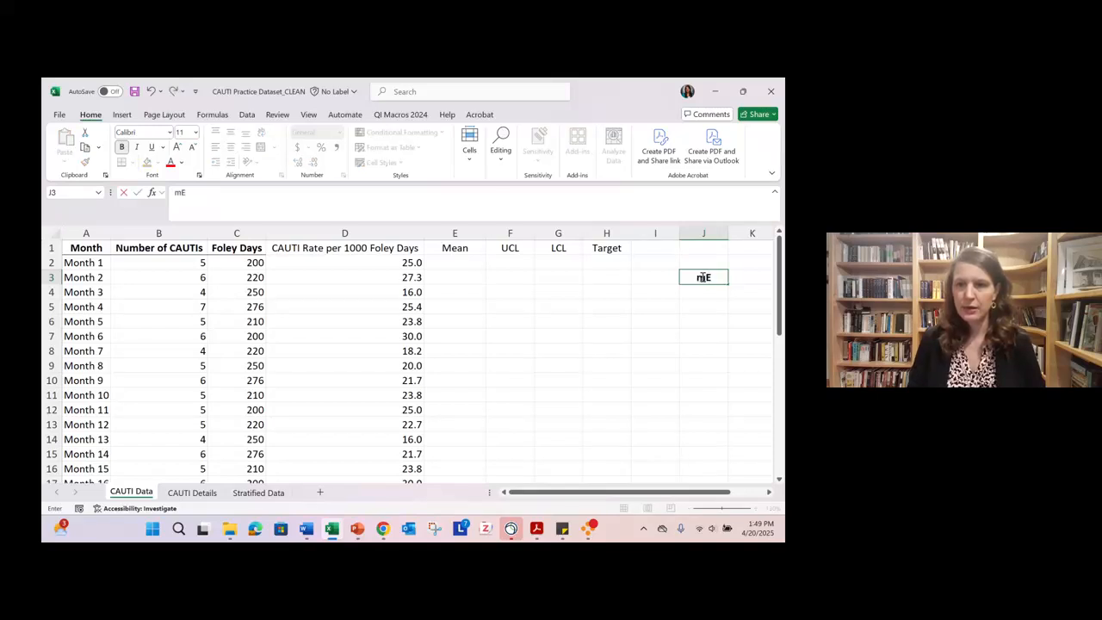
key("BackSpace")
key("BackSpace")
key("BackSpace")
type("Mean")
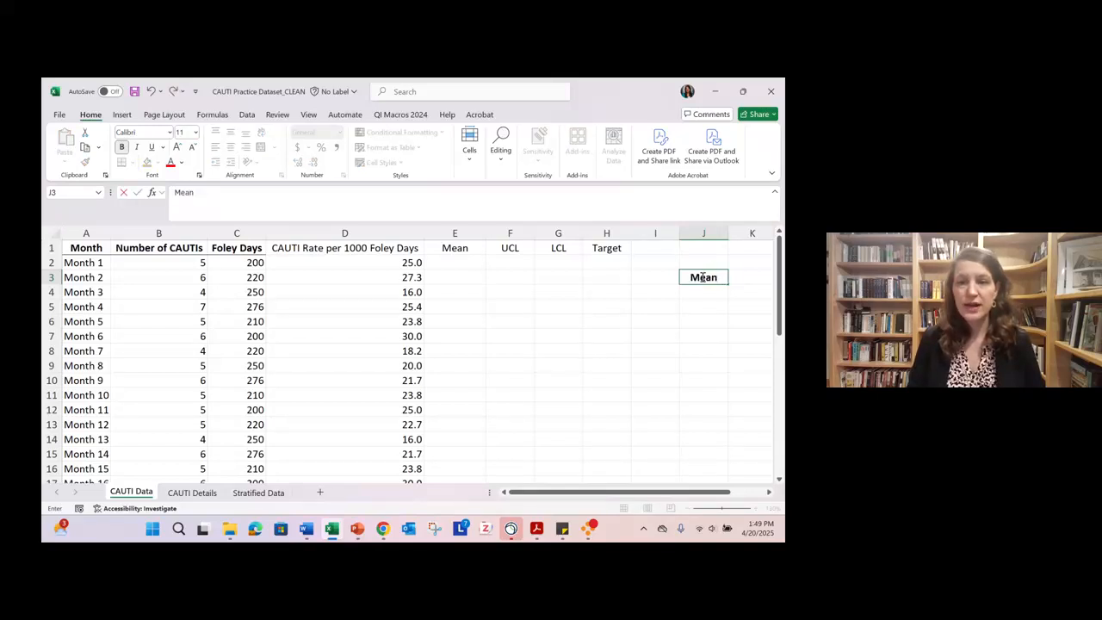
key("Return")
type("SD")
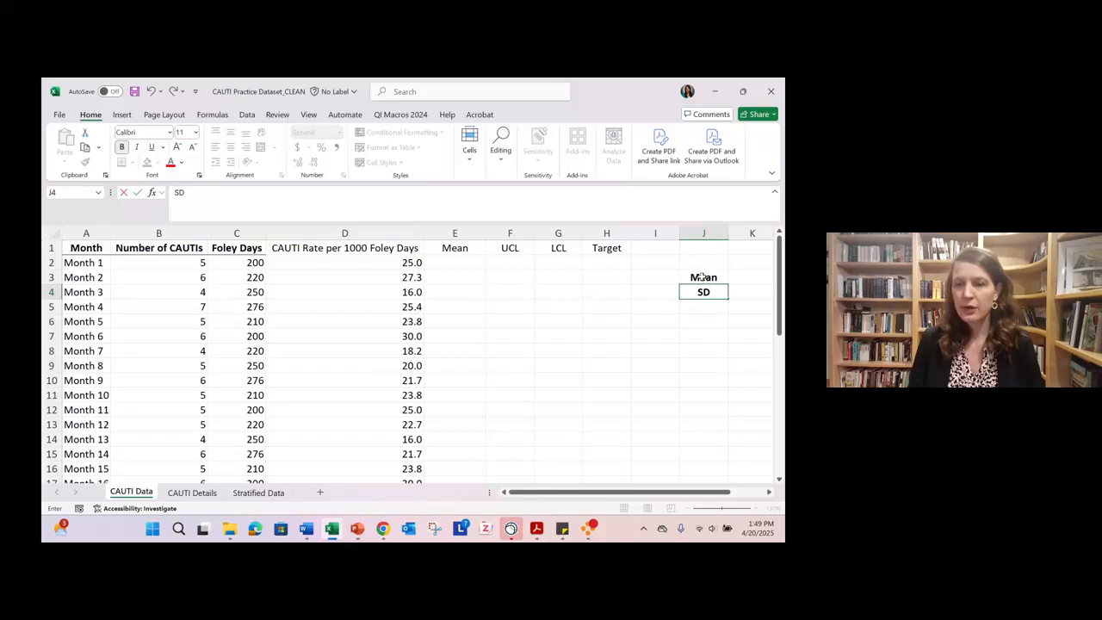
key("Return")
- Add the labels UCL and LCL in cells J5 and J6 below SD
type("UCL")
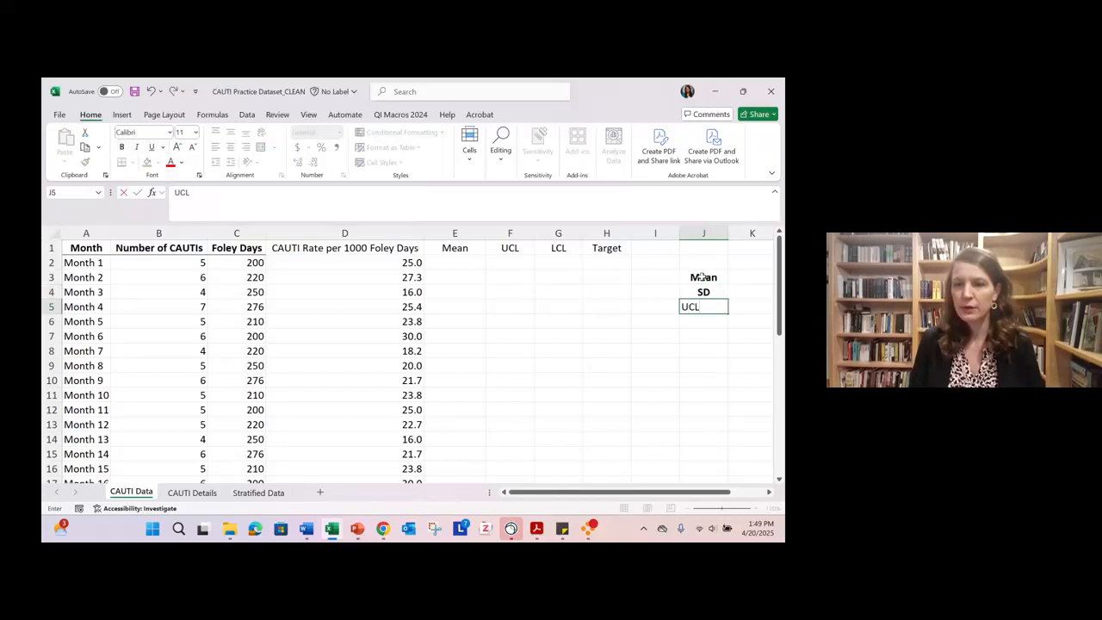
key("Return")
type("L")
key("BackSpace")
type("LC")
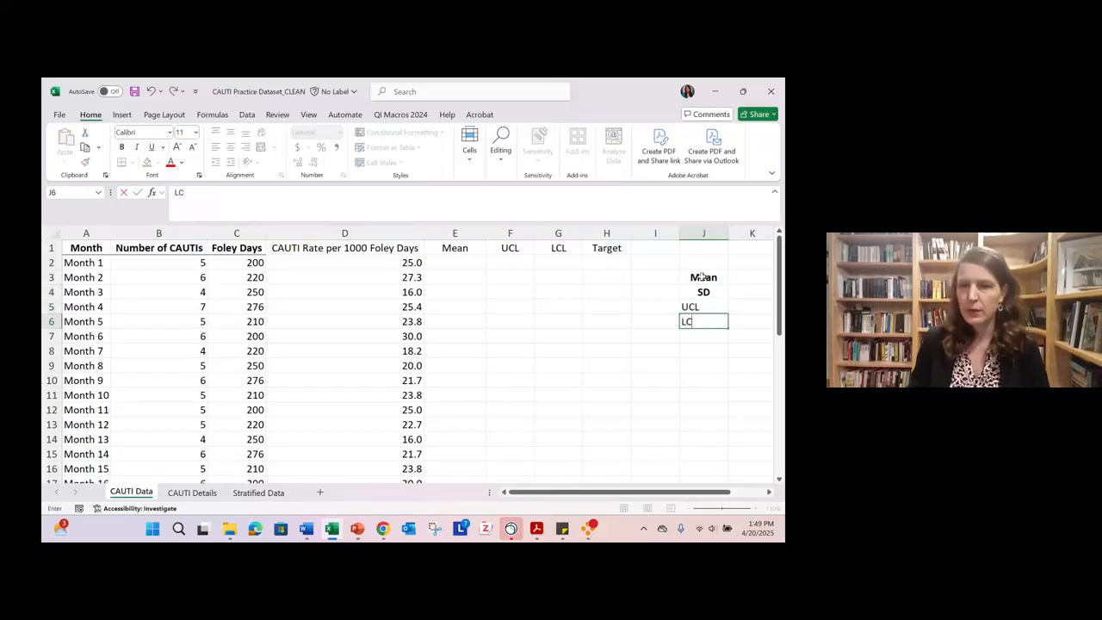
type("L")
key("Return")
- Remove the bold formatting from the labels in J3:J6 and left-align them
left_click_drag(701, 278, 703, 321)
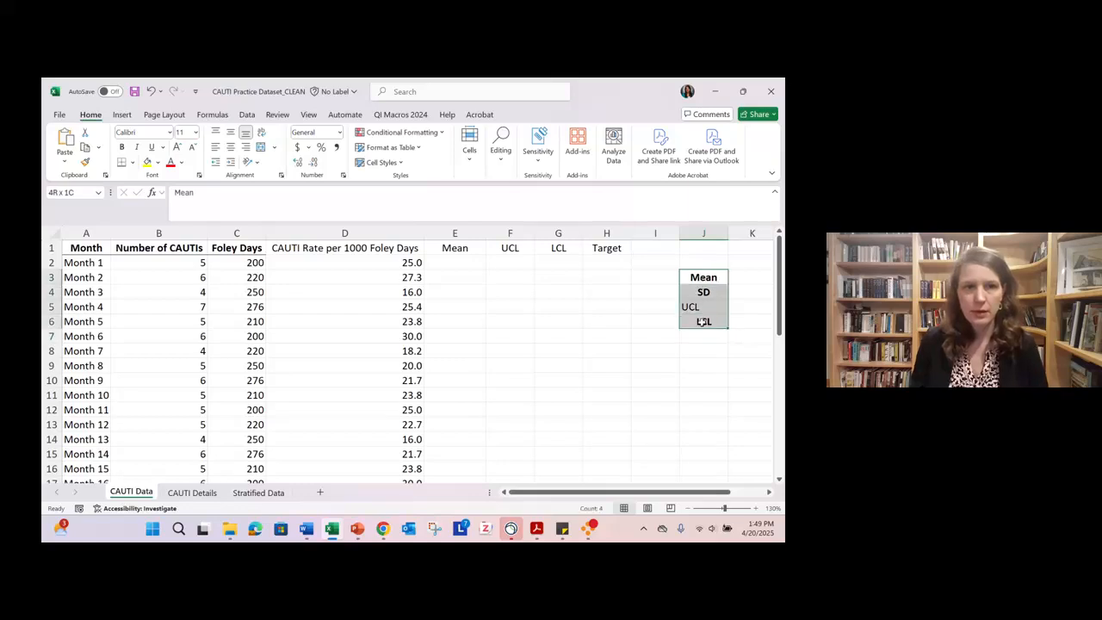
left_click(121, 147)
left_click(216, 146)
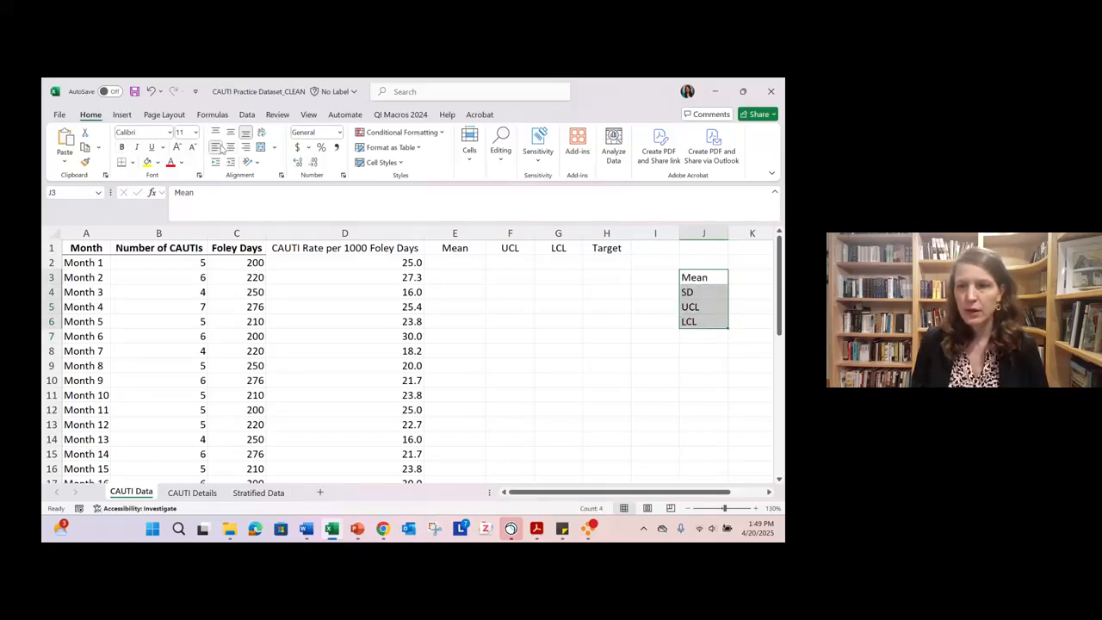
left_click(757, 275)
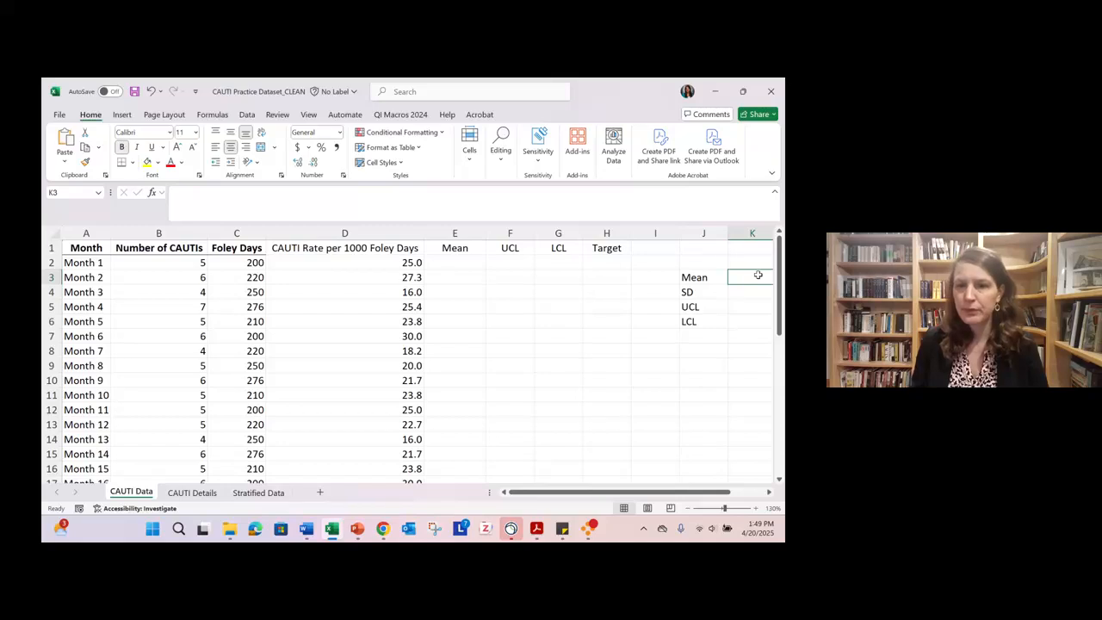
left_click(768, 493)
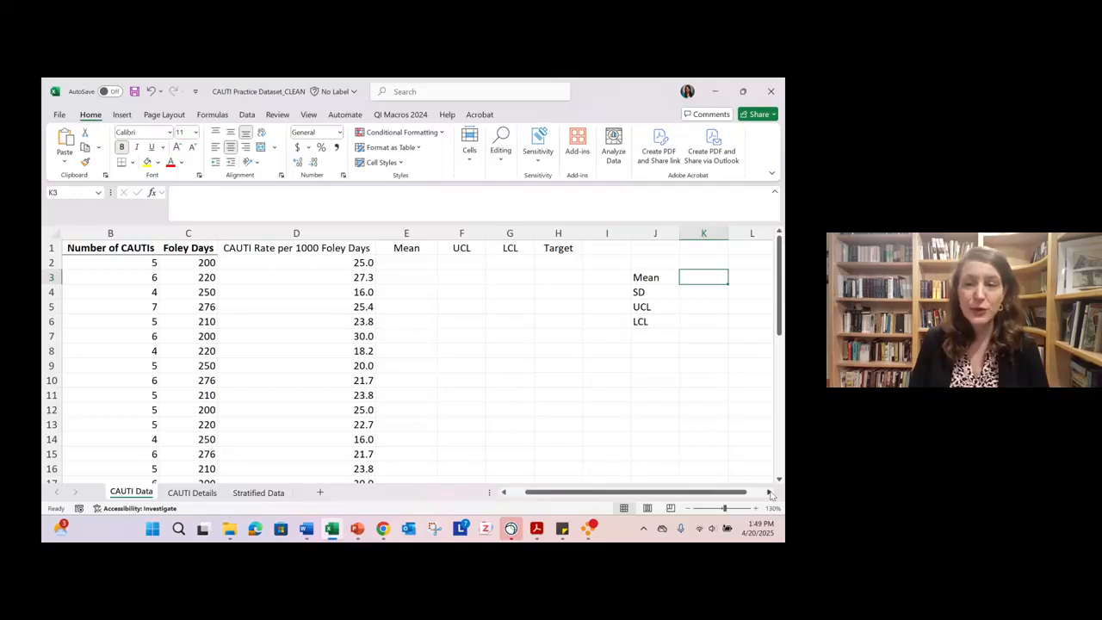
type("=")
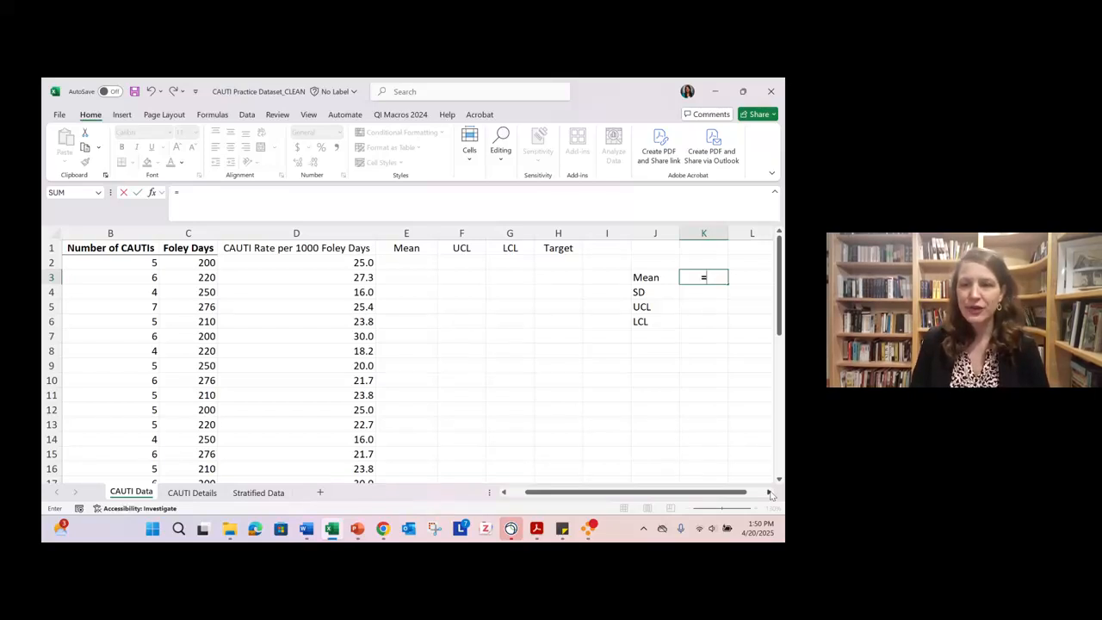
type("AVERAGE")
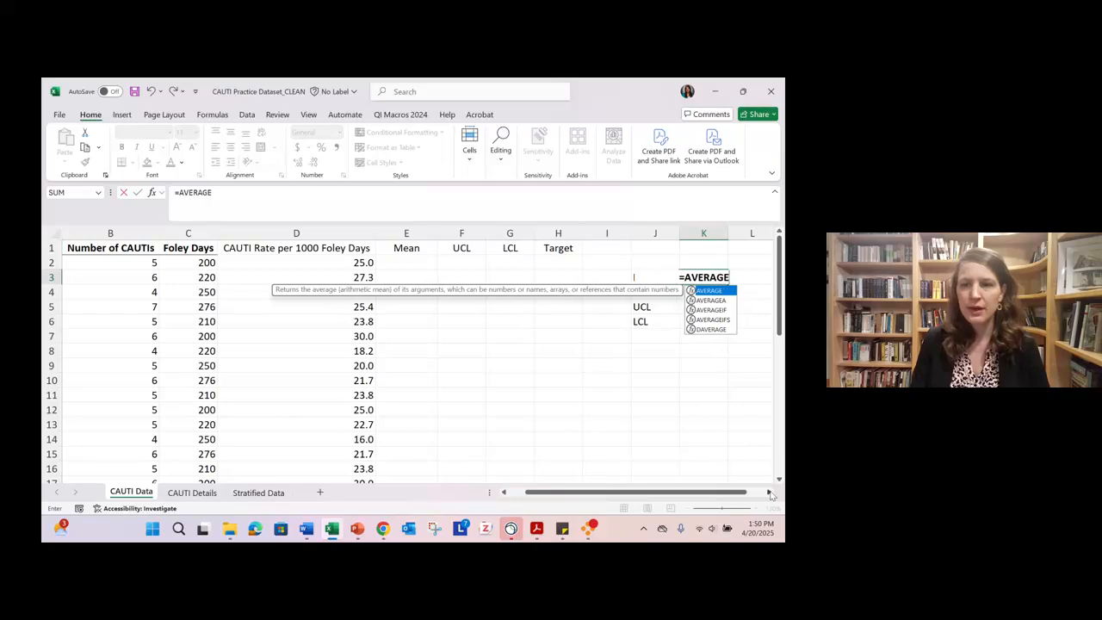
key("BackSpace")
key("BackSpace")
key("BackSpace")
key("BackSpace")
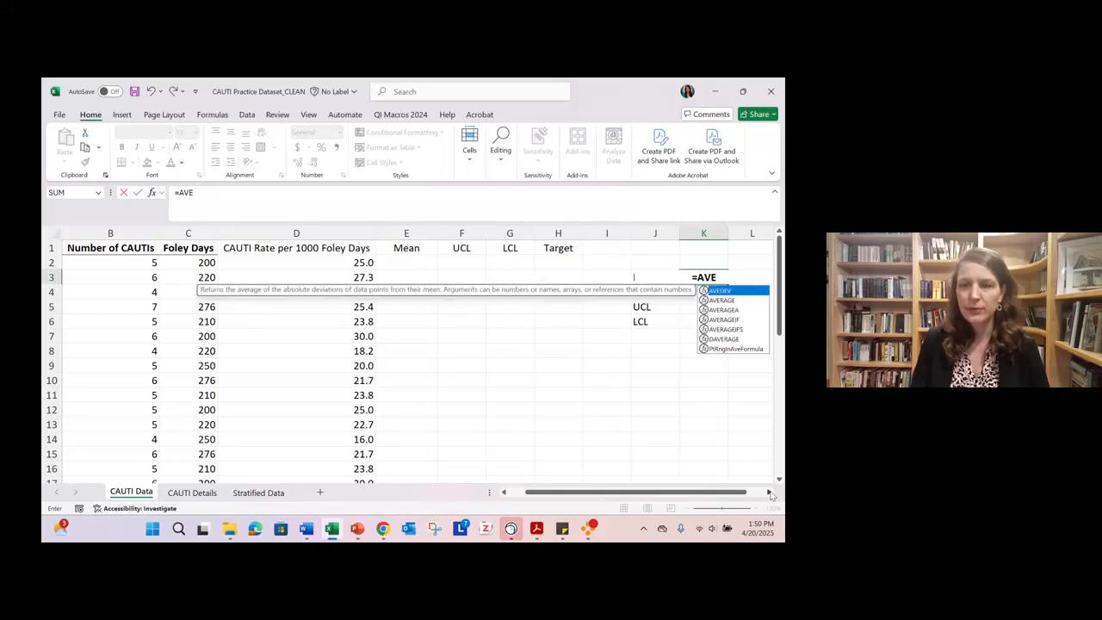
key("BackSpace")
key("BackSpace")
key("BackSpace")
key("Escape")
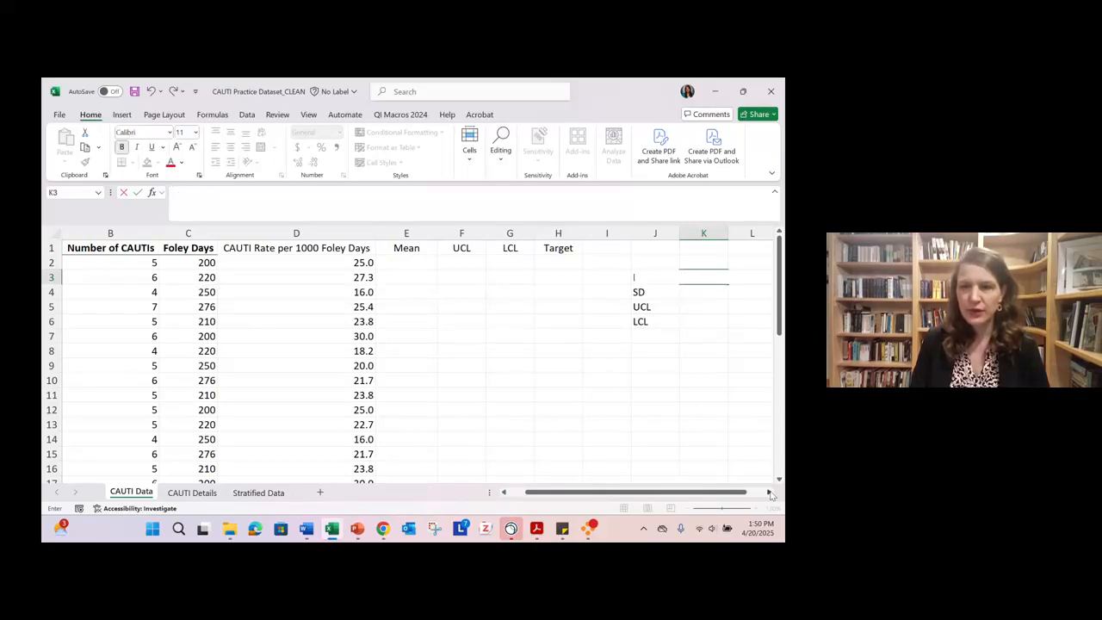
- Calculate the mean CAUTI rate in K3 with =average(D2:D25) and remove the bold formatting from K3:K6
type("=average")
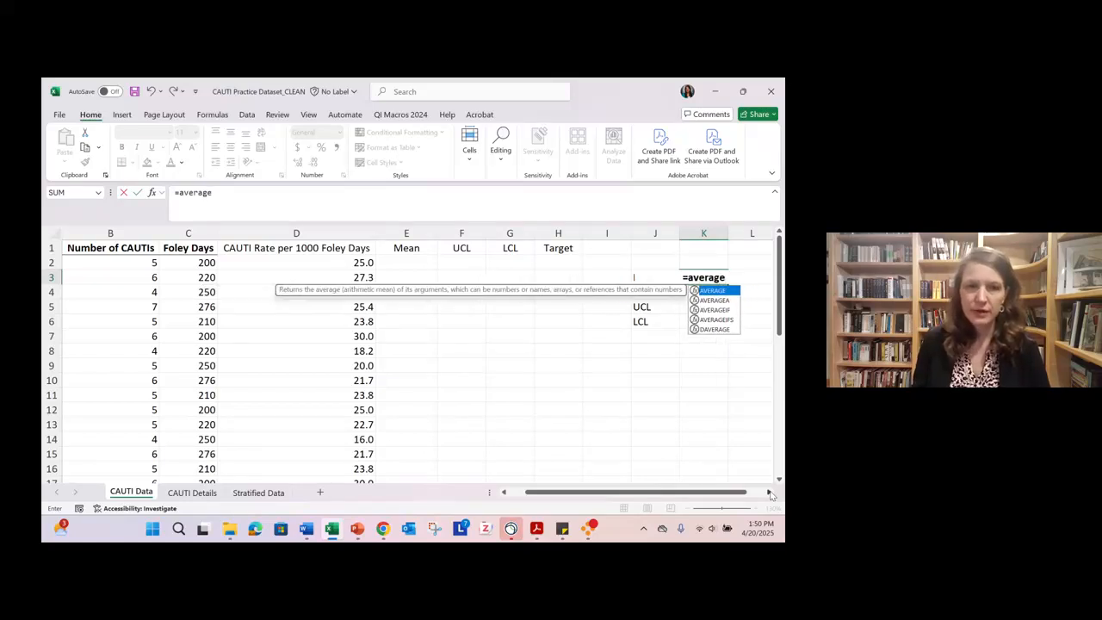
type("(")
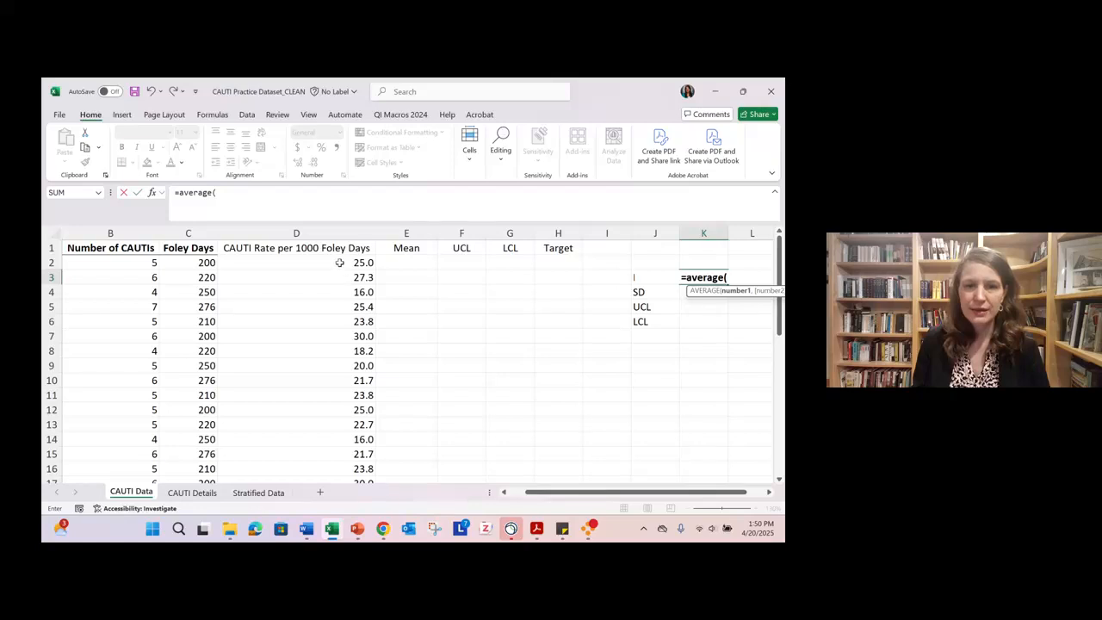
left_click_drag(340, 263, 353, 394)
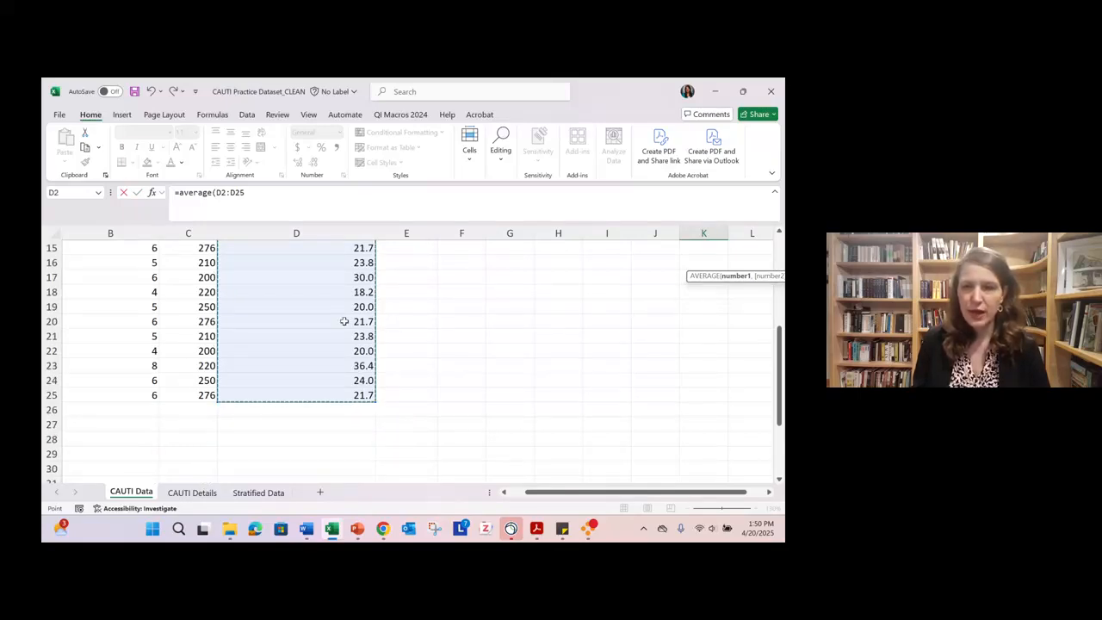
scroll(427, 373, "up", 1)
scroll(427, 373, "up", 4)
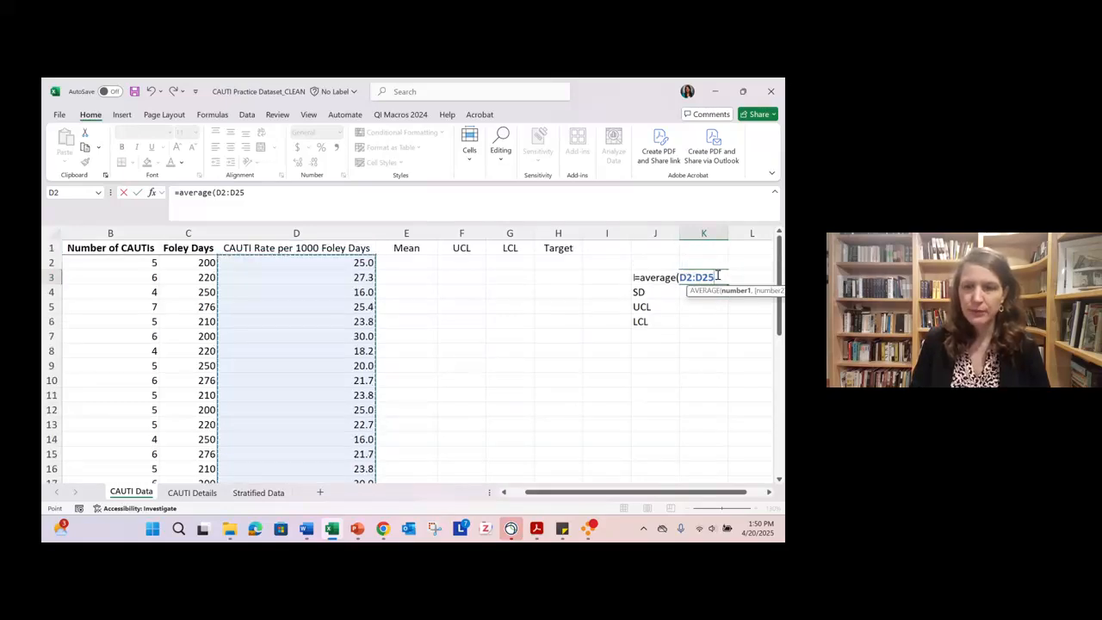
type(")")
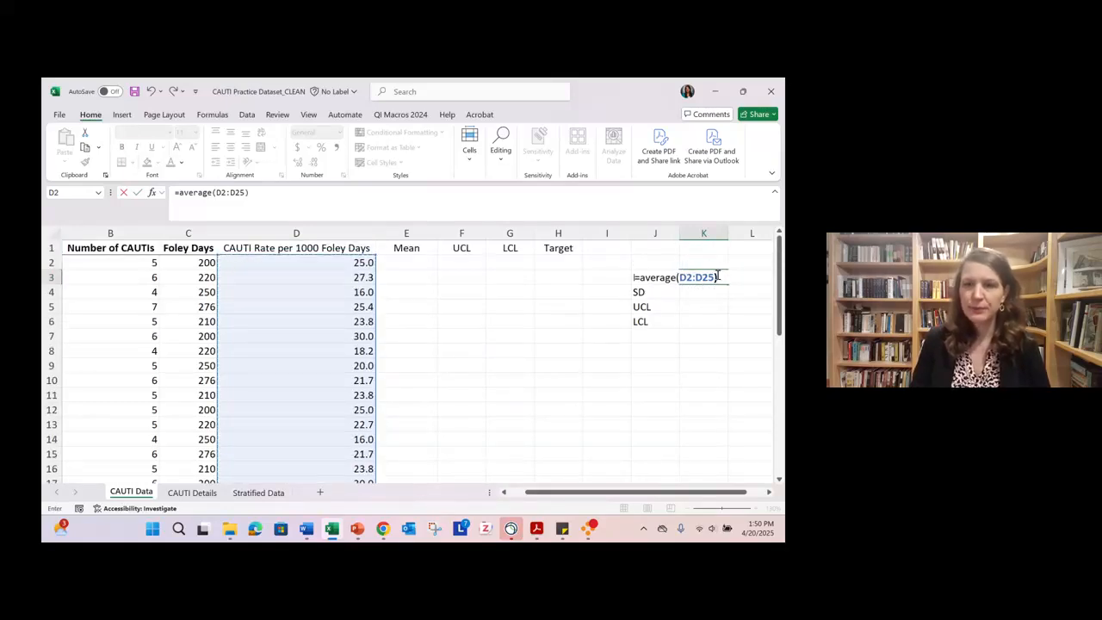
key("Return")
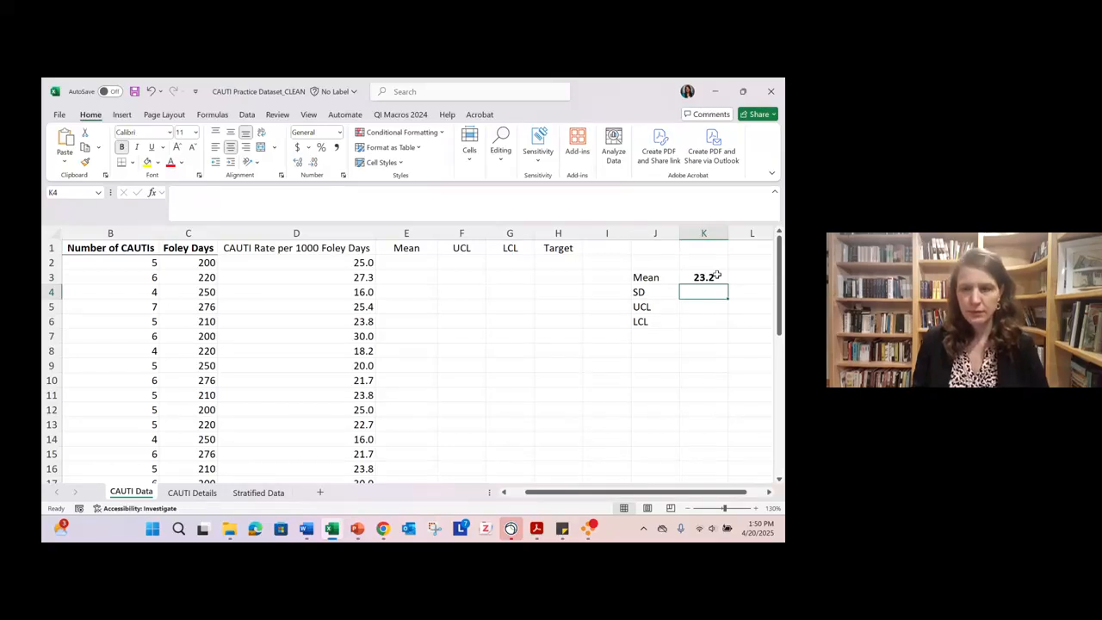
left_click_drag(716, 276, 716, 316)
key("ctrl+b")
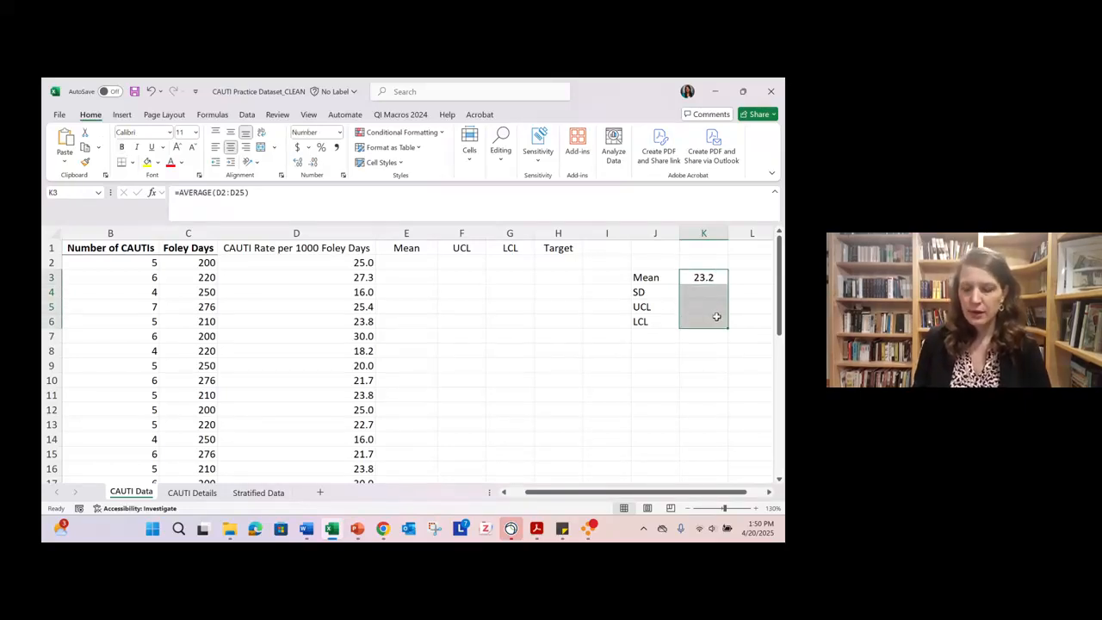
- Clear K3 and rebuild the average formula by selecting the CAUTI rates in D2:D25 as its range
left_click(705, 275)
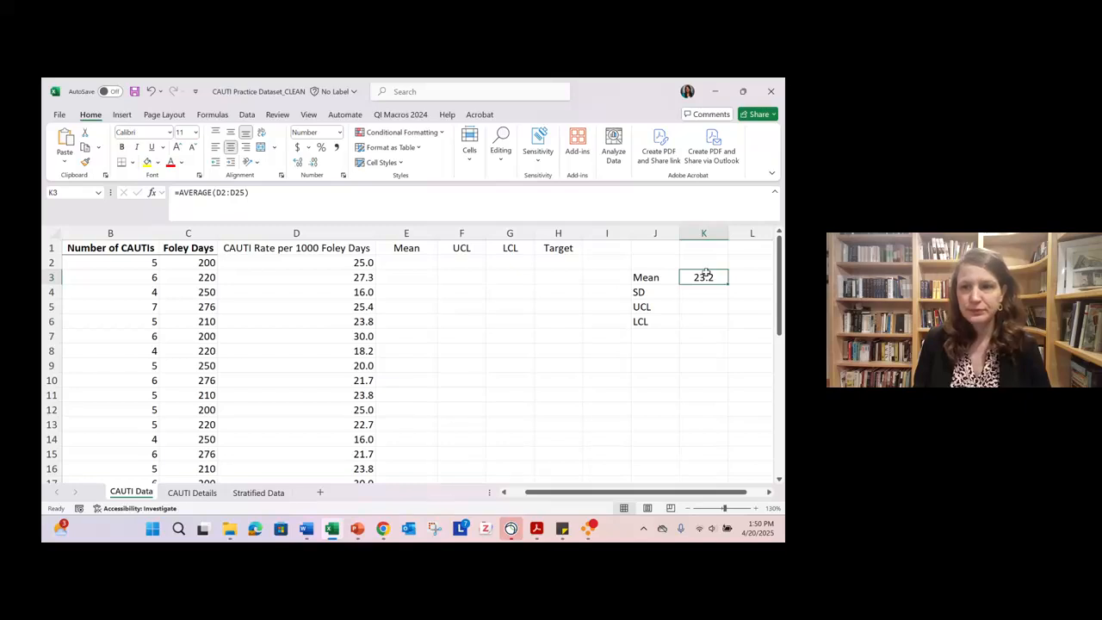
key("Delete")
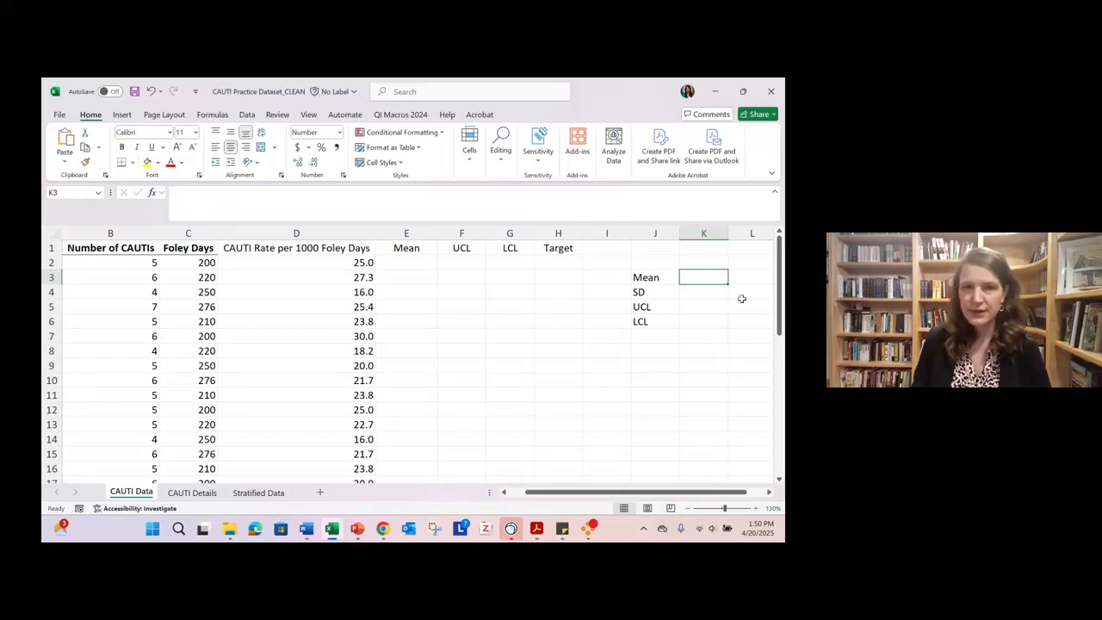
type("=")
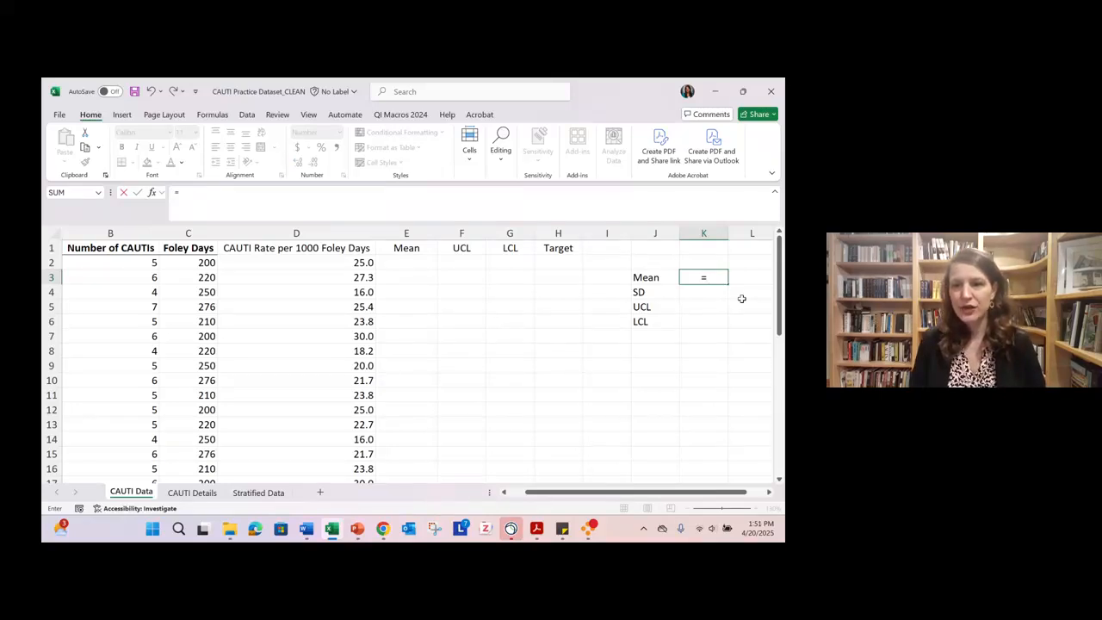
type("average")
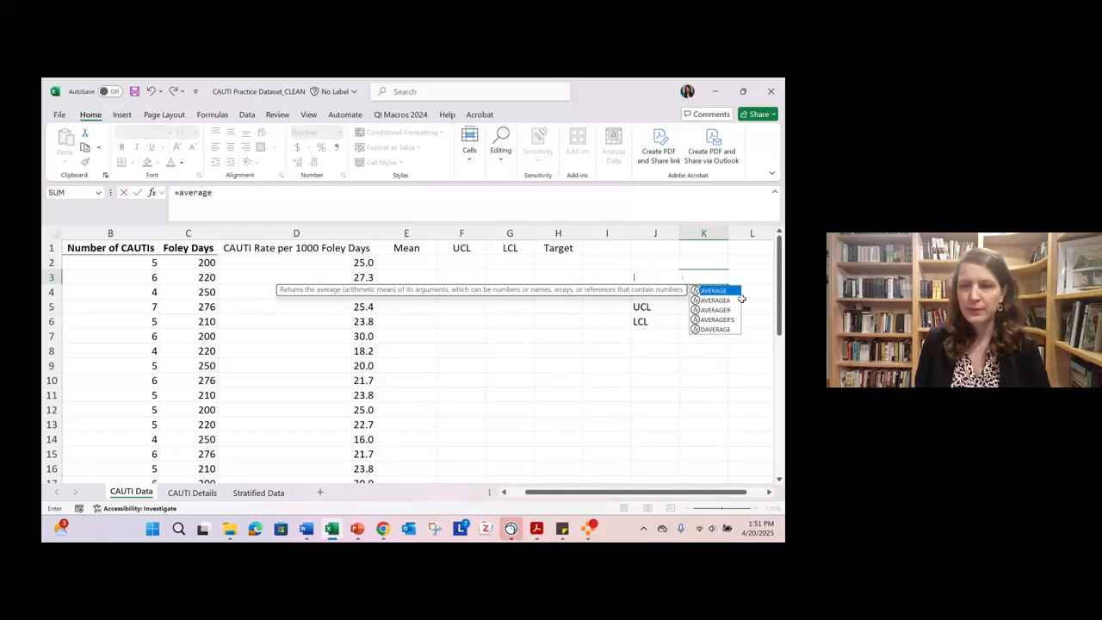
type("(")
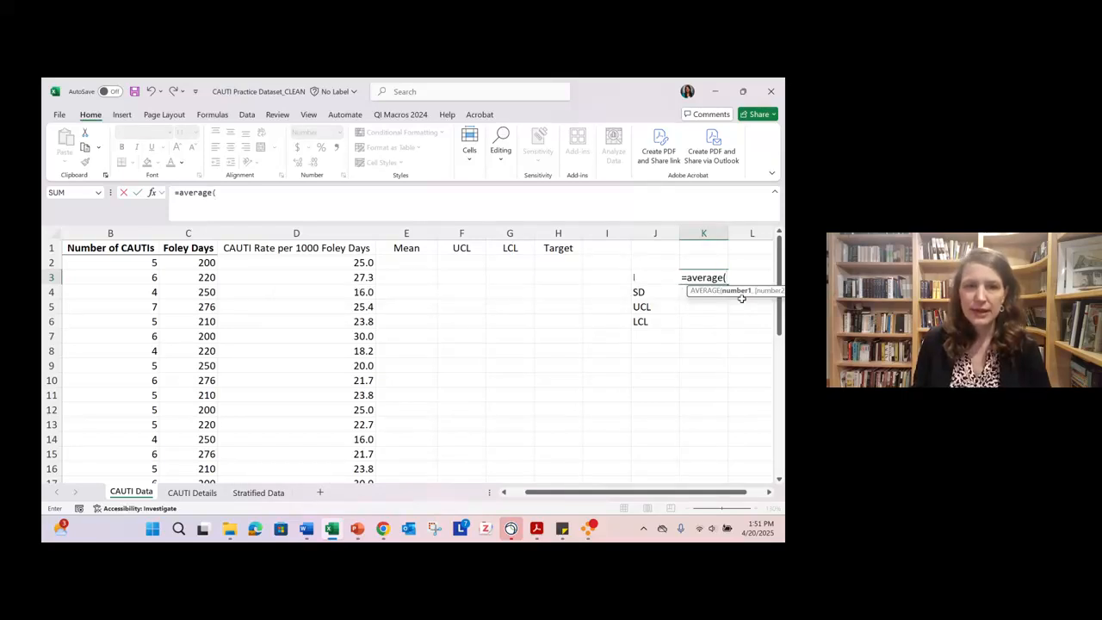
left_click_drag(337, 263, 344, 405)
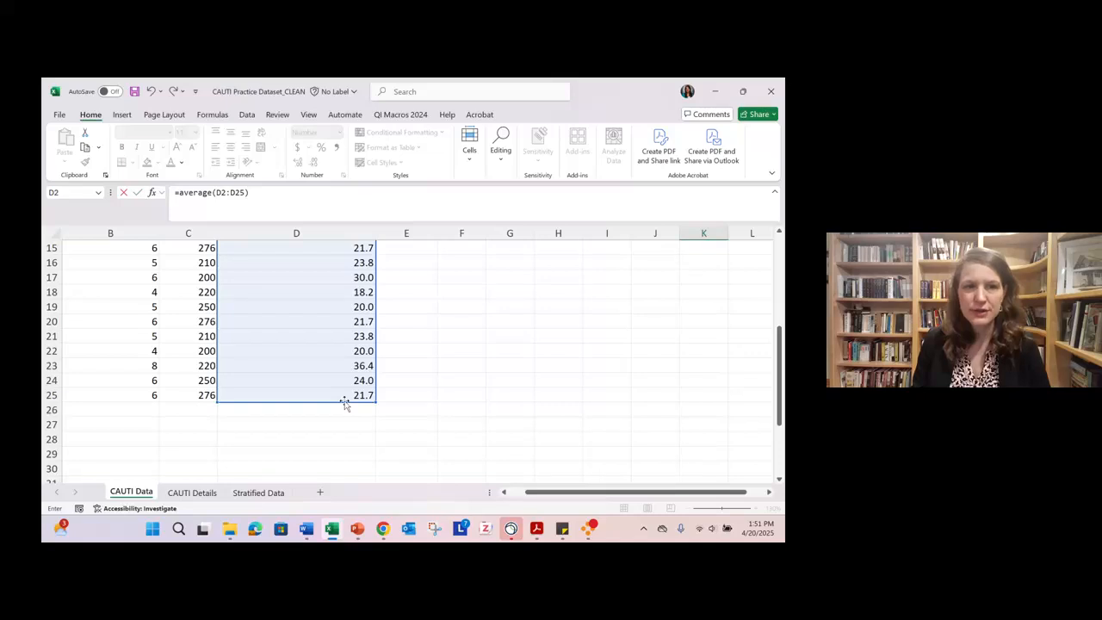
type(")")
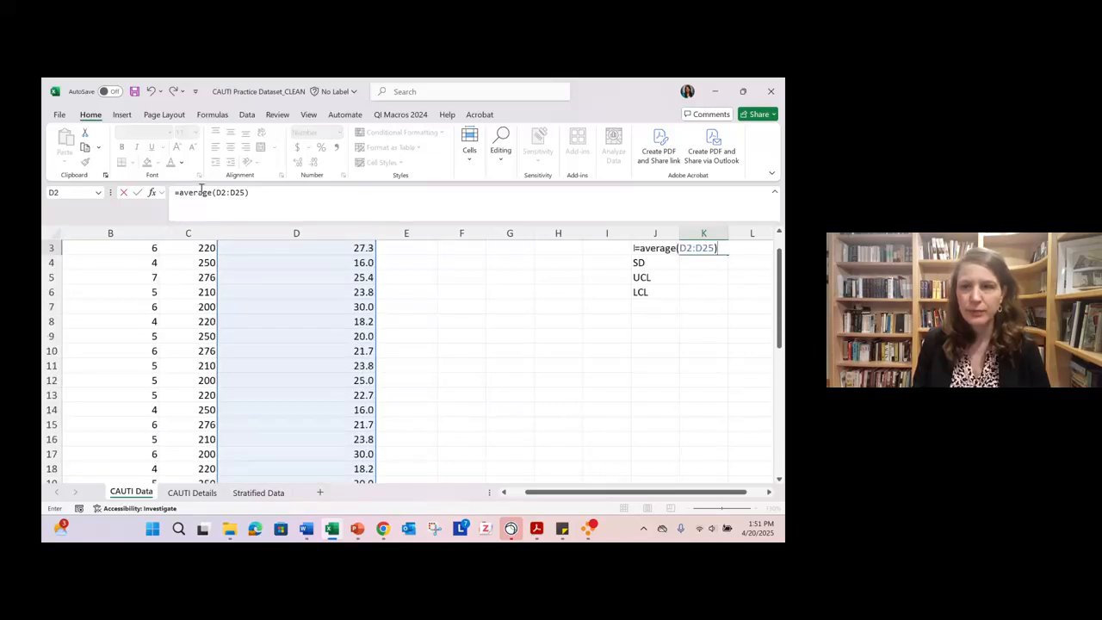
scroll(704, 241, "up", 1)
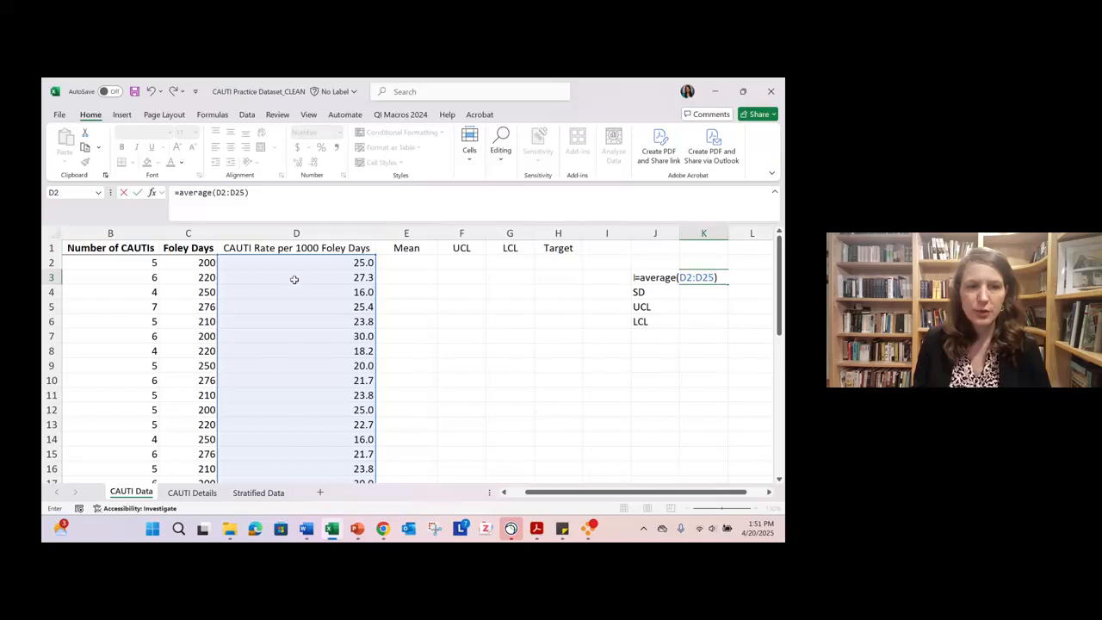
scroll(295, 278, "down", 6)
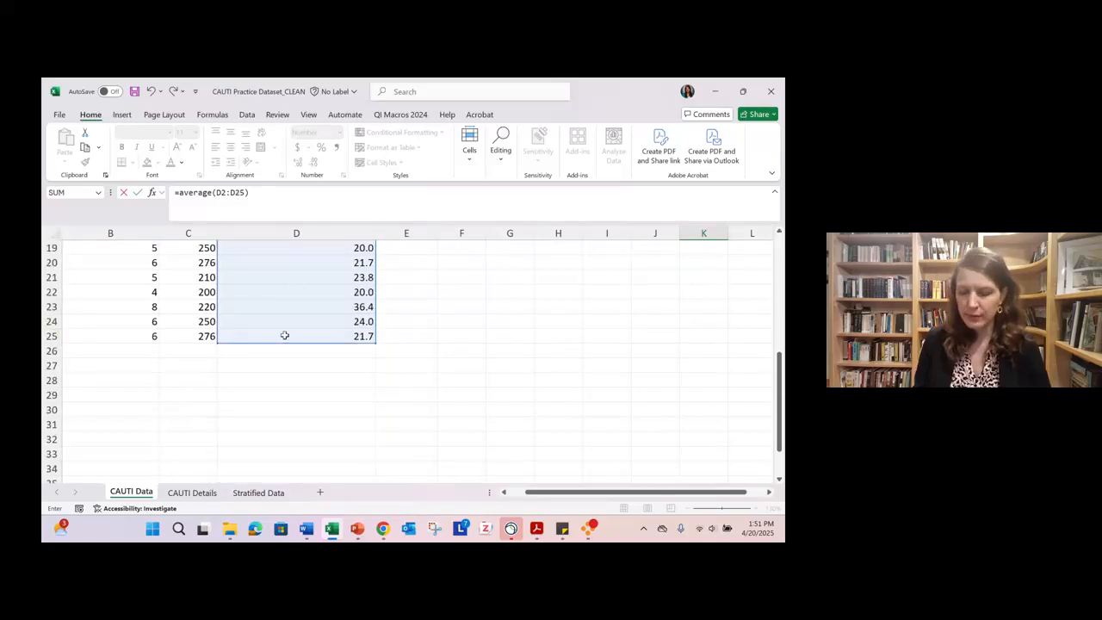
scroll(327, 334, "up", 6)
key("Return")
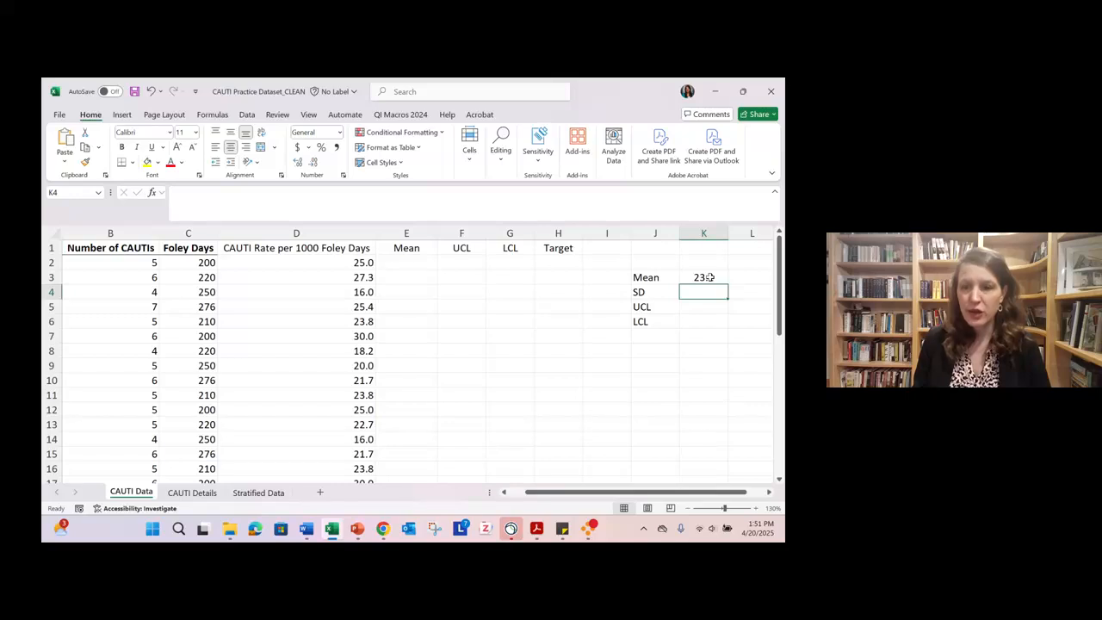
- Clear the formula in K3 and enter =average(D2:D25) beside the Mean label, giving the range by its cell references
left_click(709, 277)
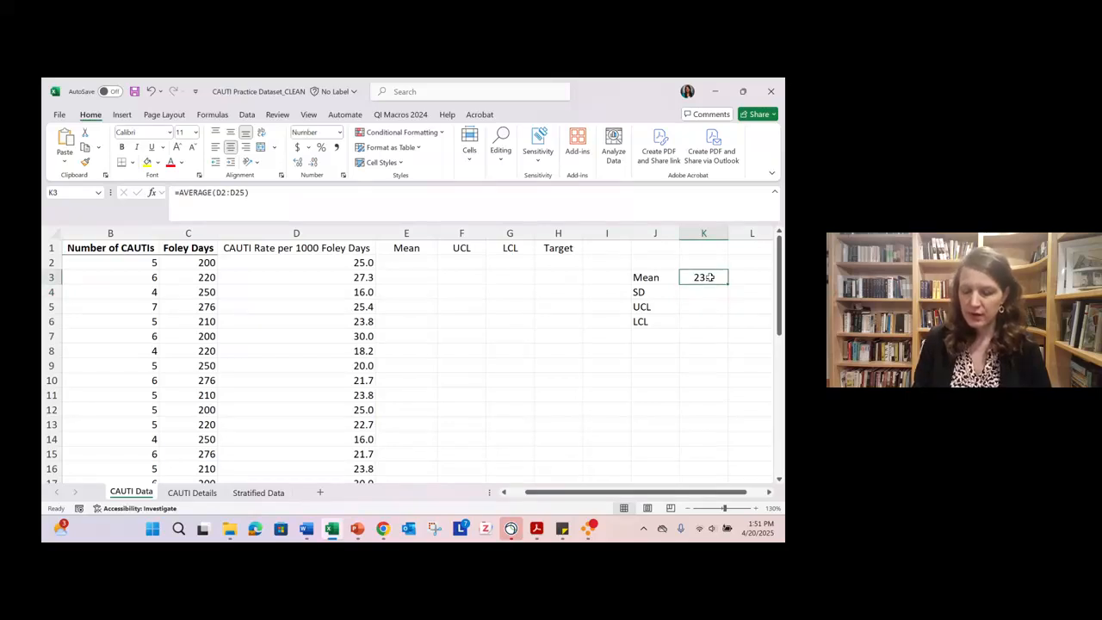
key("Delete")
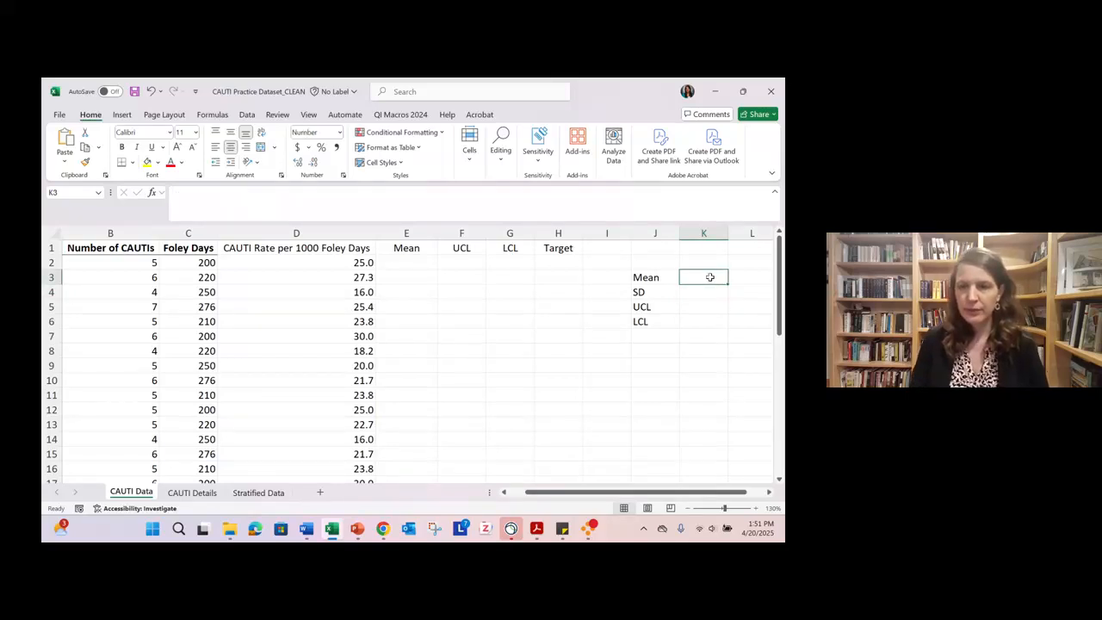
type("=")
type("aver")
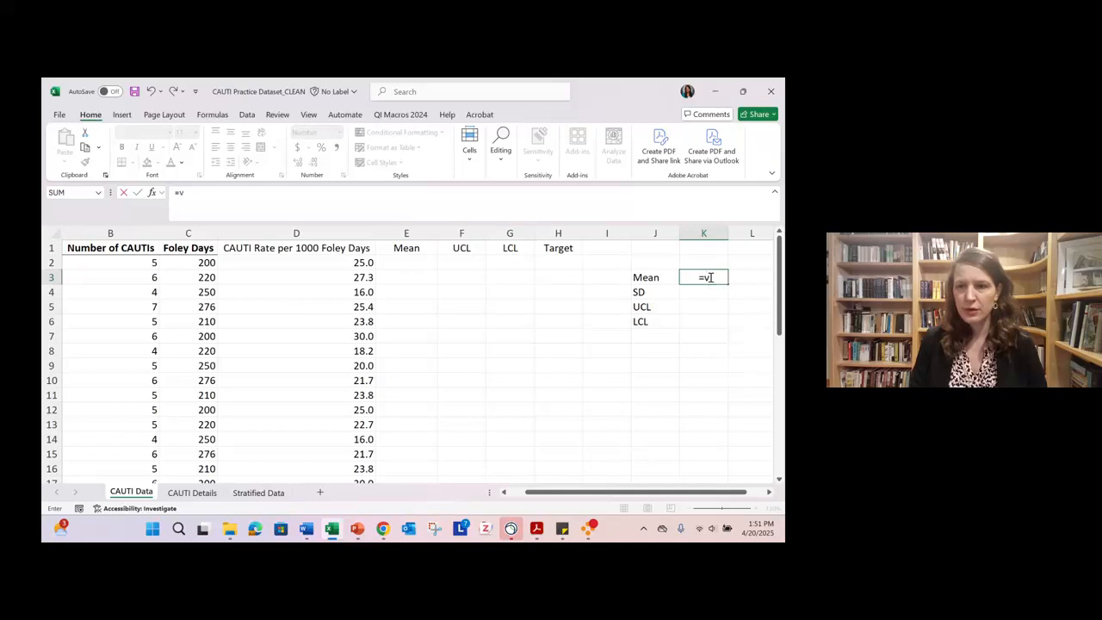
type("age")
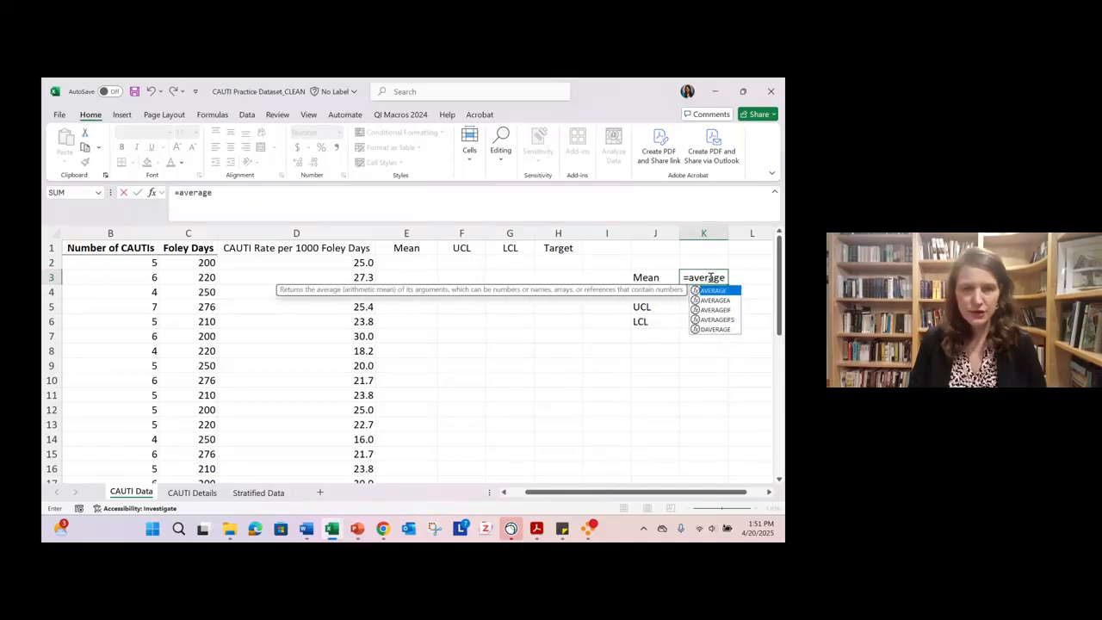
type("(D2")
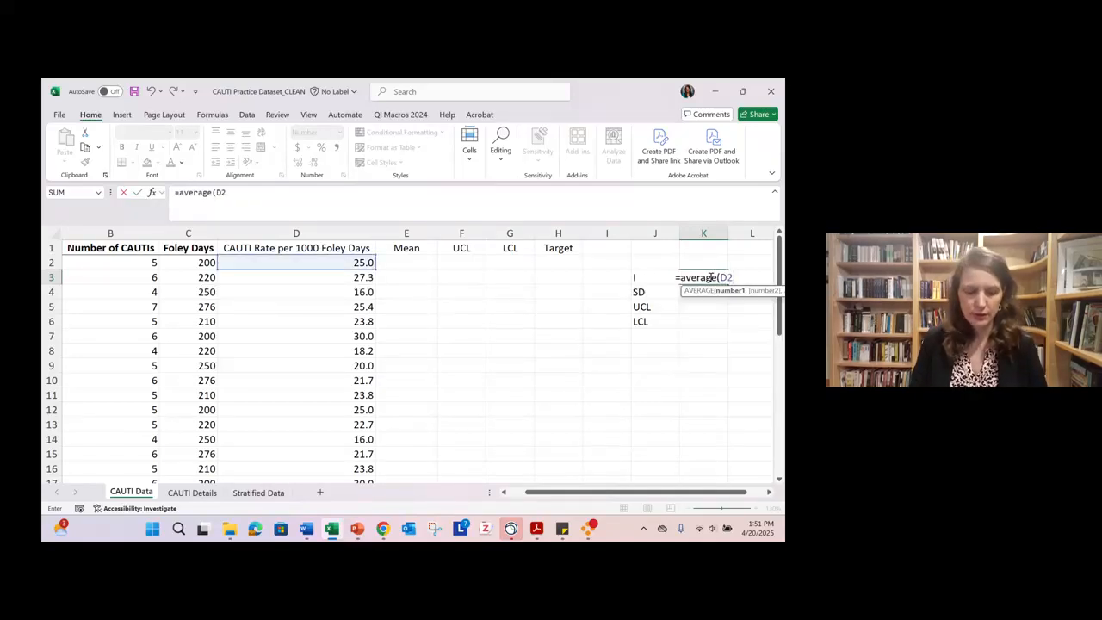
type(":D25")
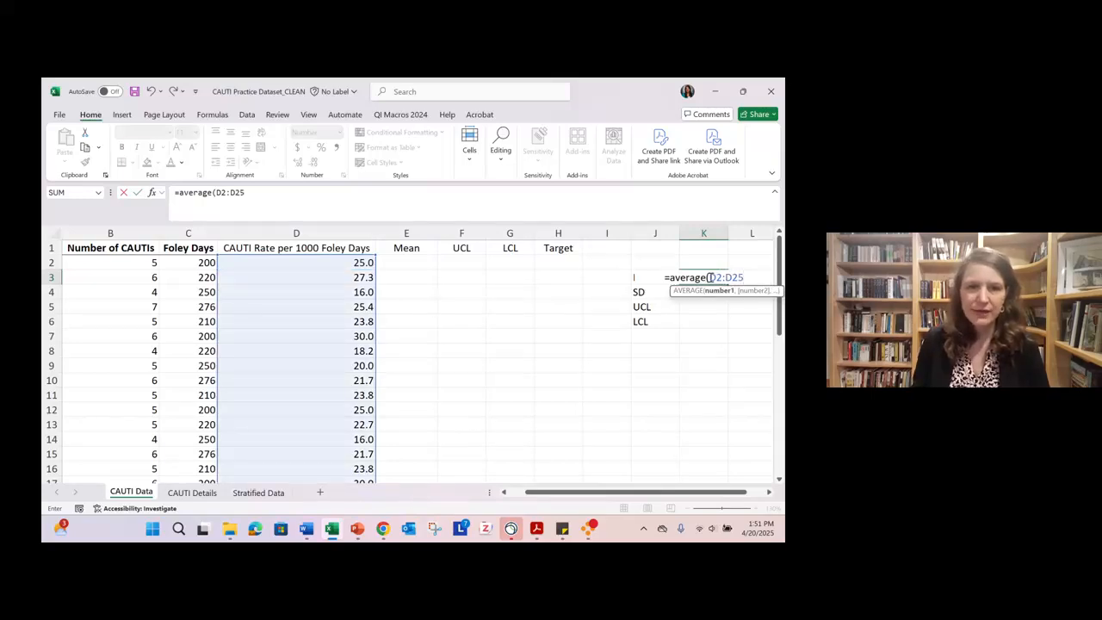
type(")")
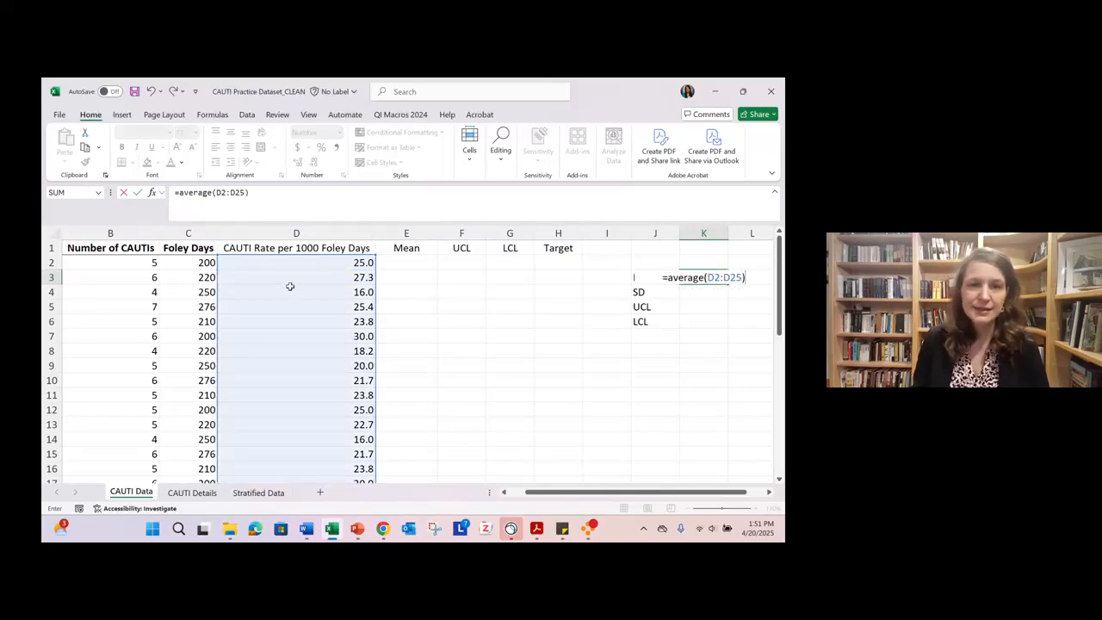
scroll(290, 296, "down", 4)
scroll(290, 296, "up", 4)
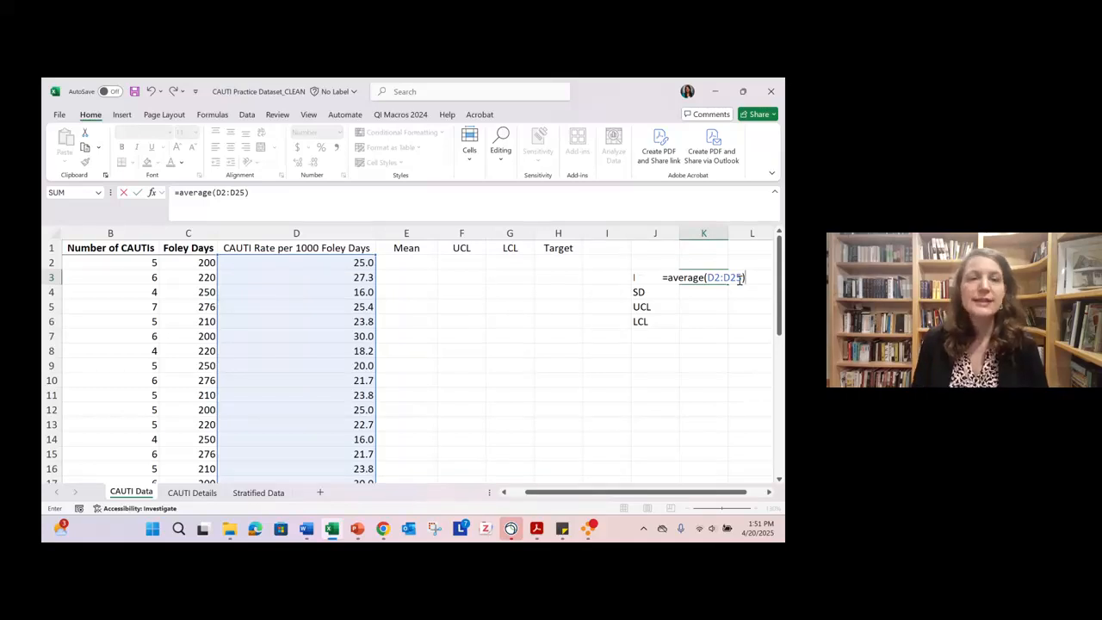
key("Return")
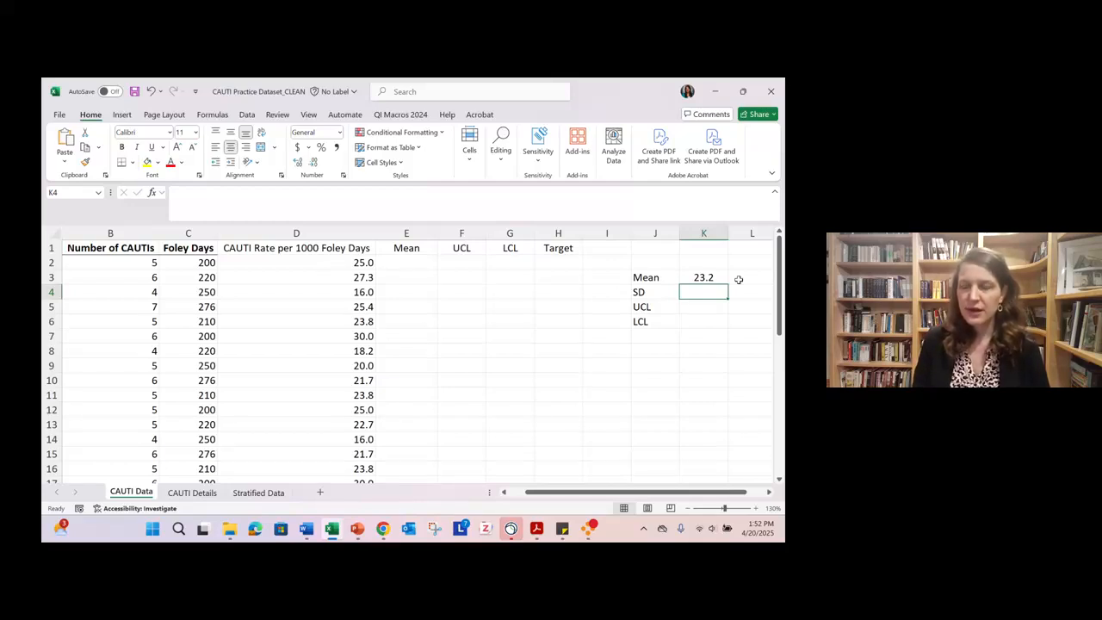
- Calculate the standard deviation in K4 with =stdeva(D2:D25), selecting the CAUTI rates in column D as its range
type("=")
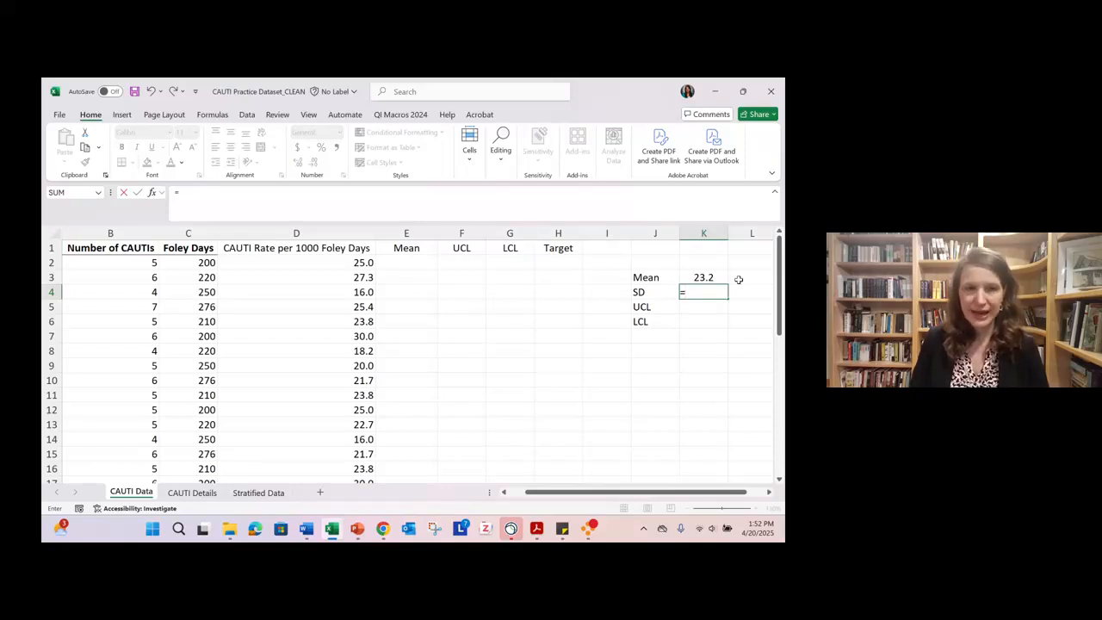
type("s")
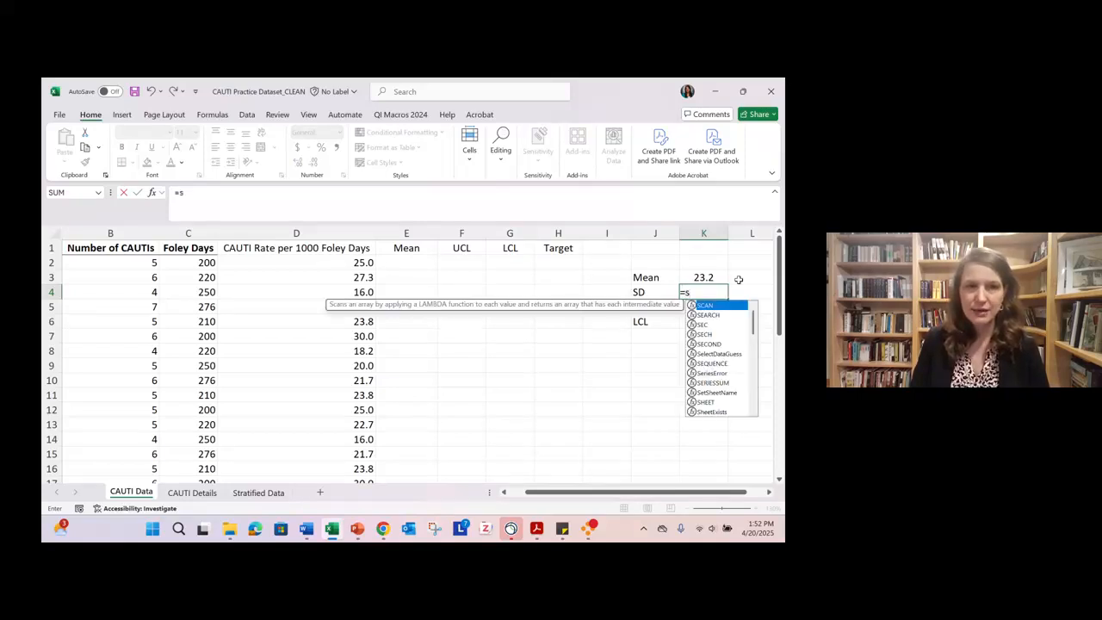
type("tdeva")
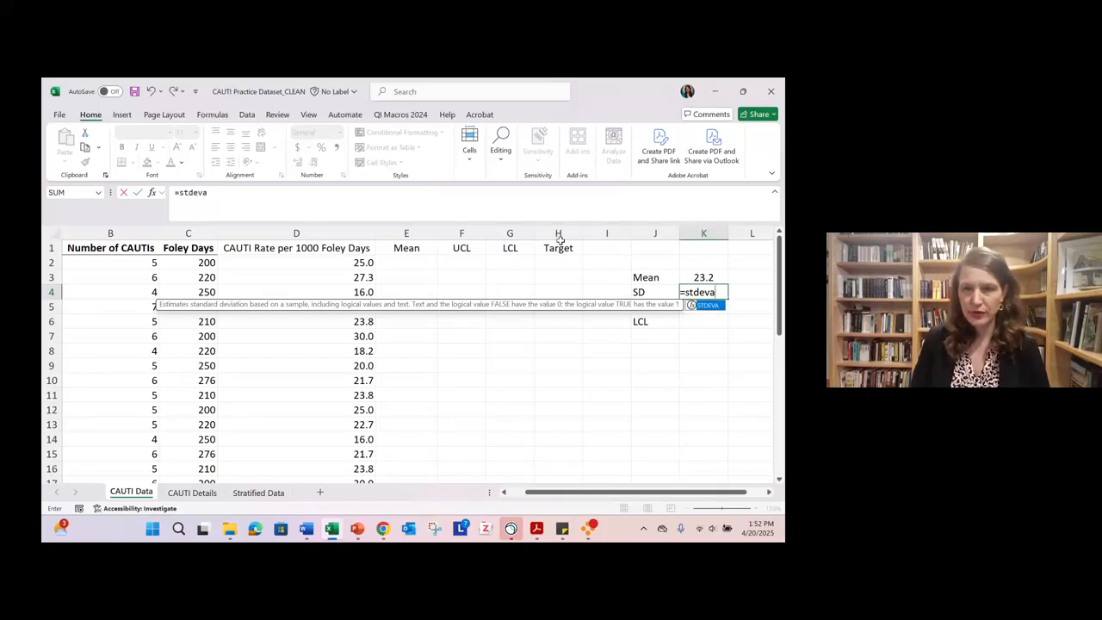
type("(")
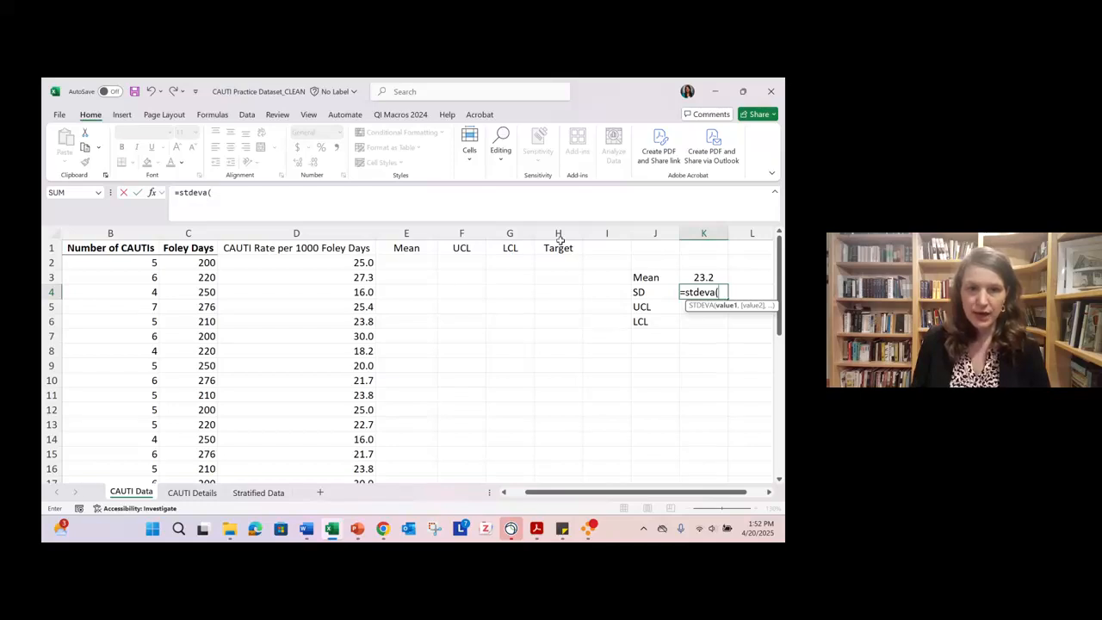
left_click(287, 263)
left_click_drag(287, 262, 310, 443)
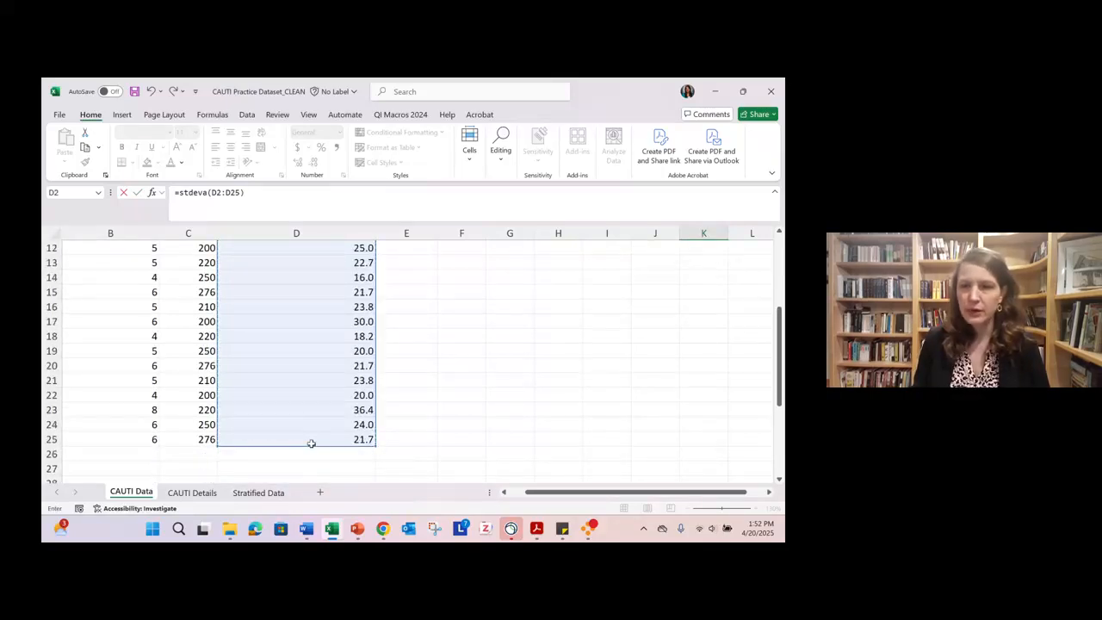
type(")")
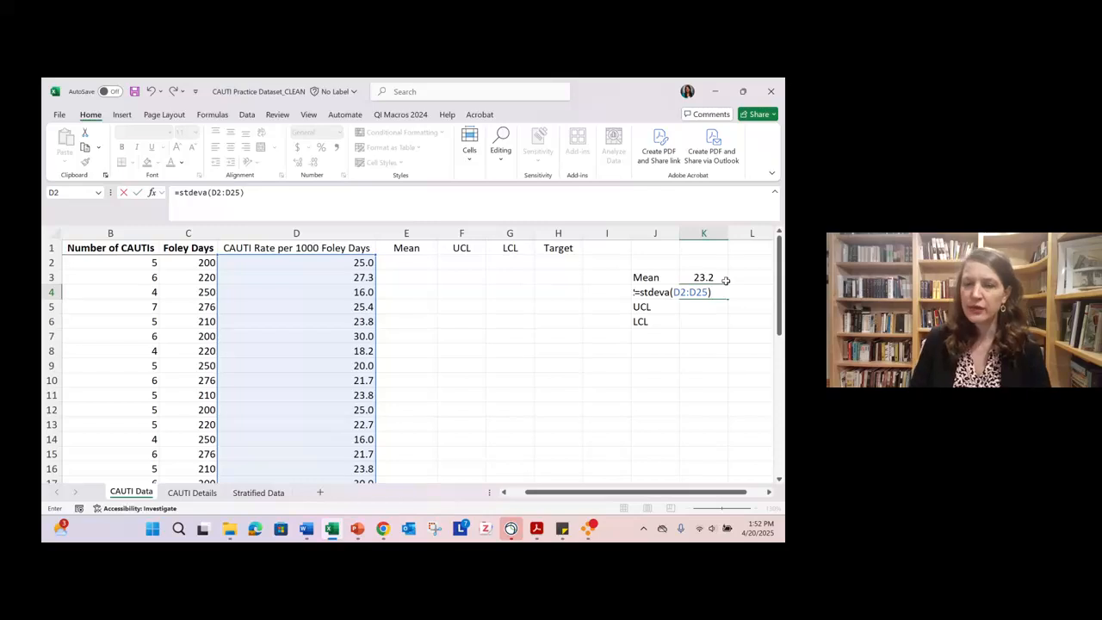
key("Return")
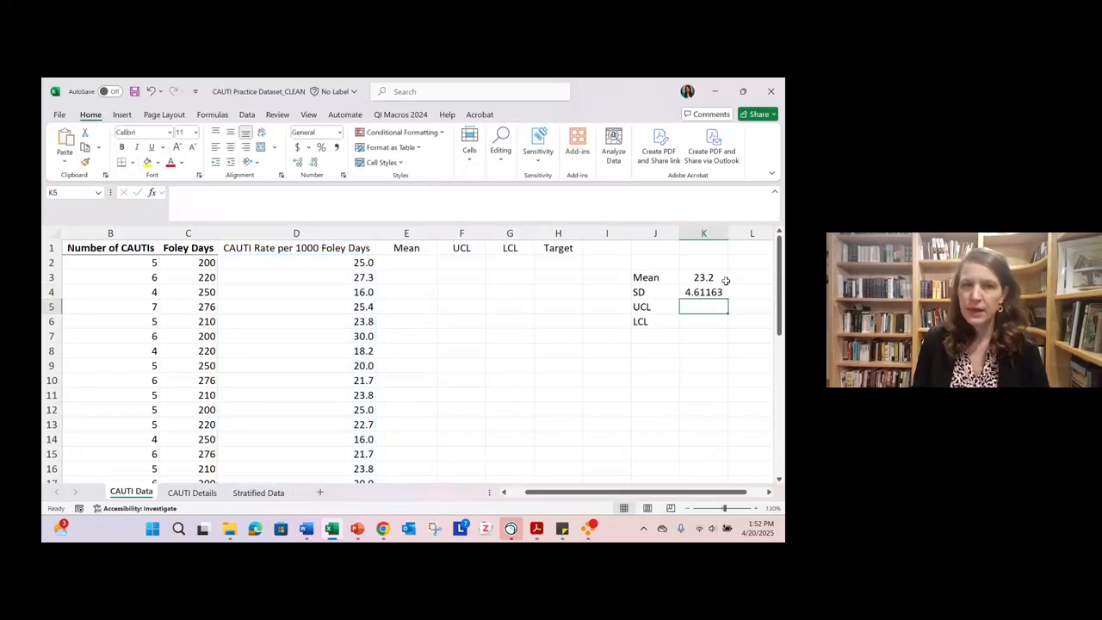
- Clear the formula in K4 and enter =stdeva(D2:D25) beside the SD label, giving the range by its cell references
left_click(716, 292)
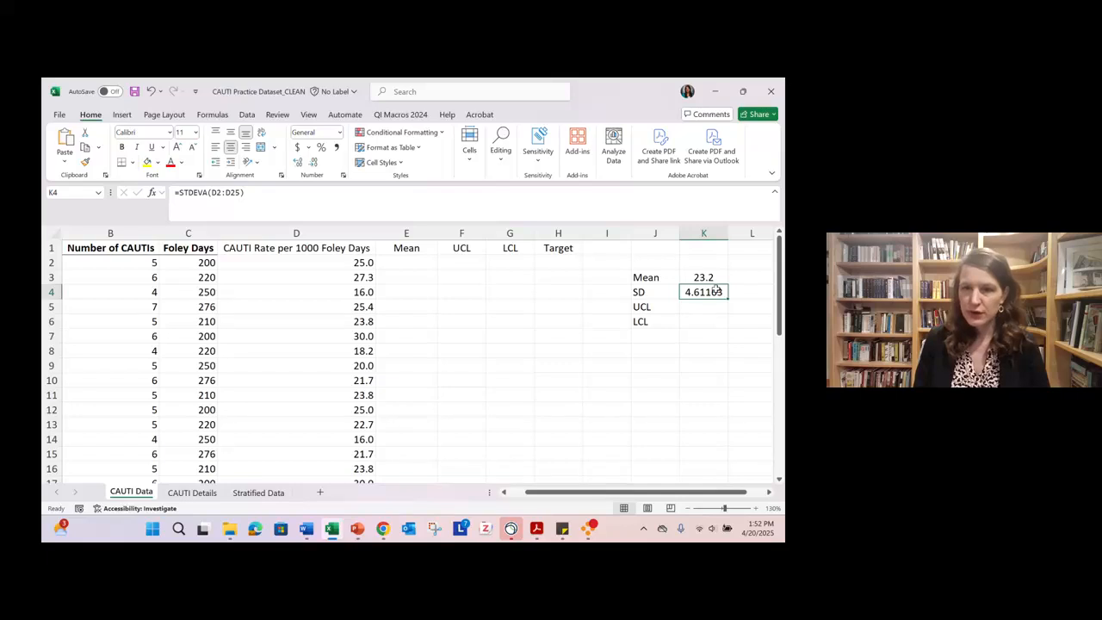
key("Delete")
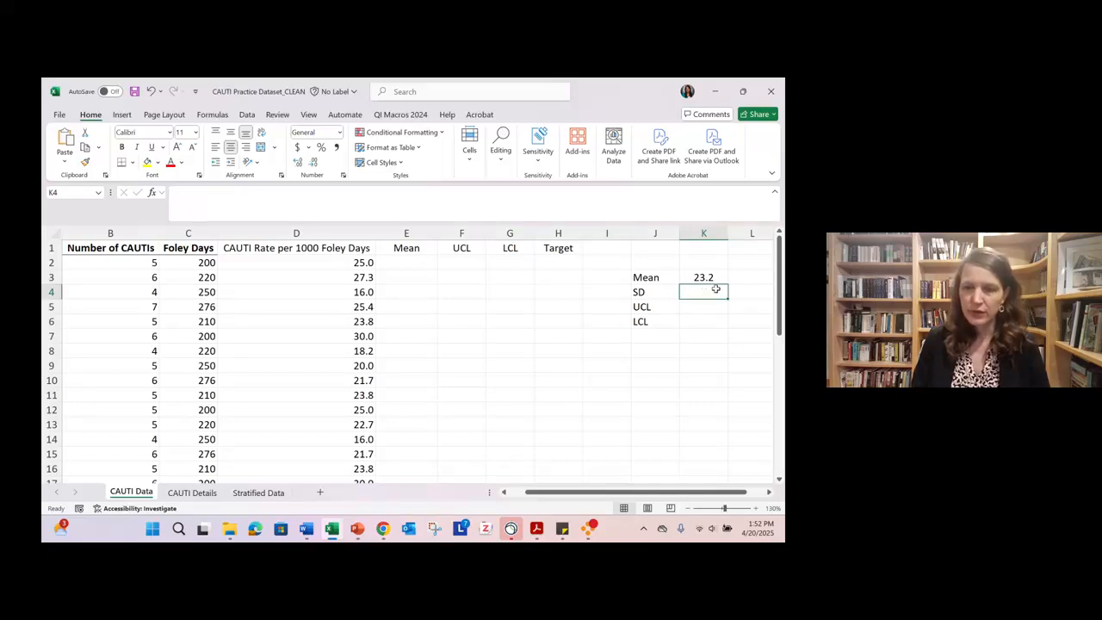
type("=s")
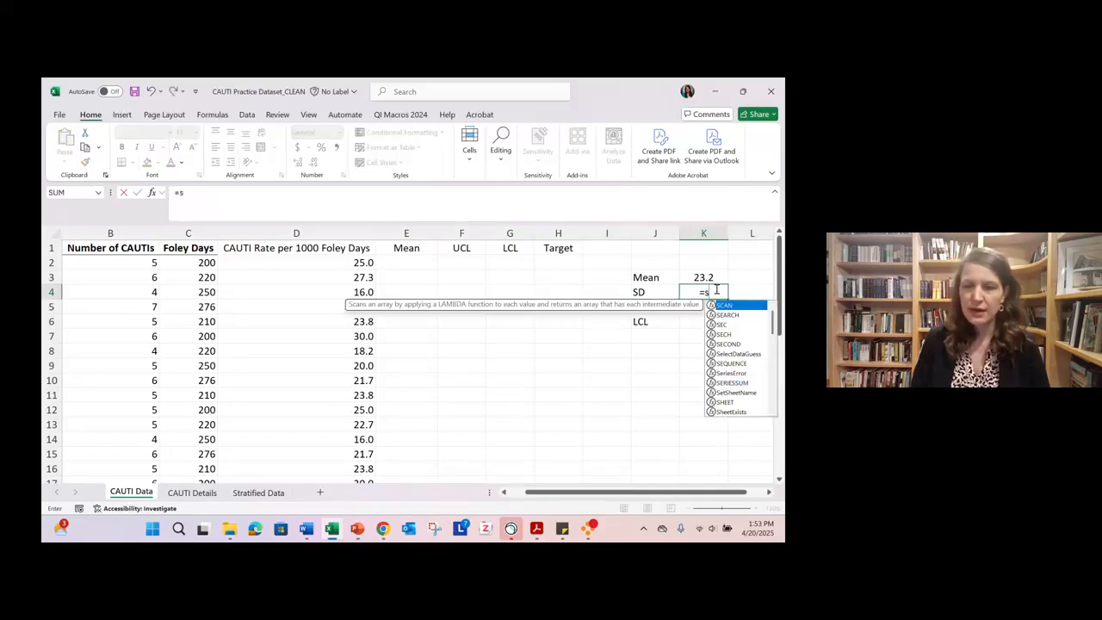
type("tdeva(")
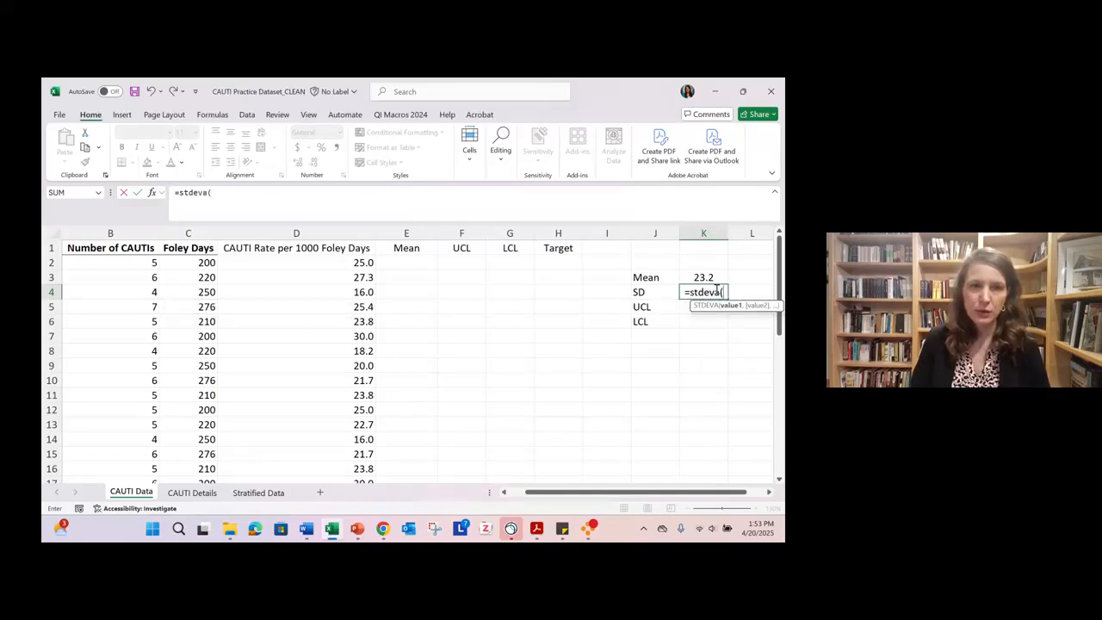
type("D2:D25)")
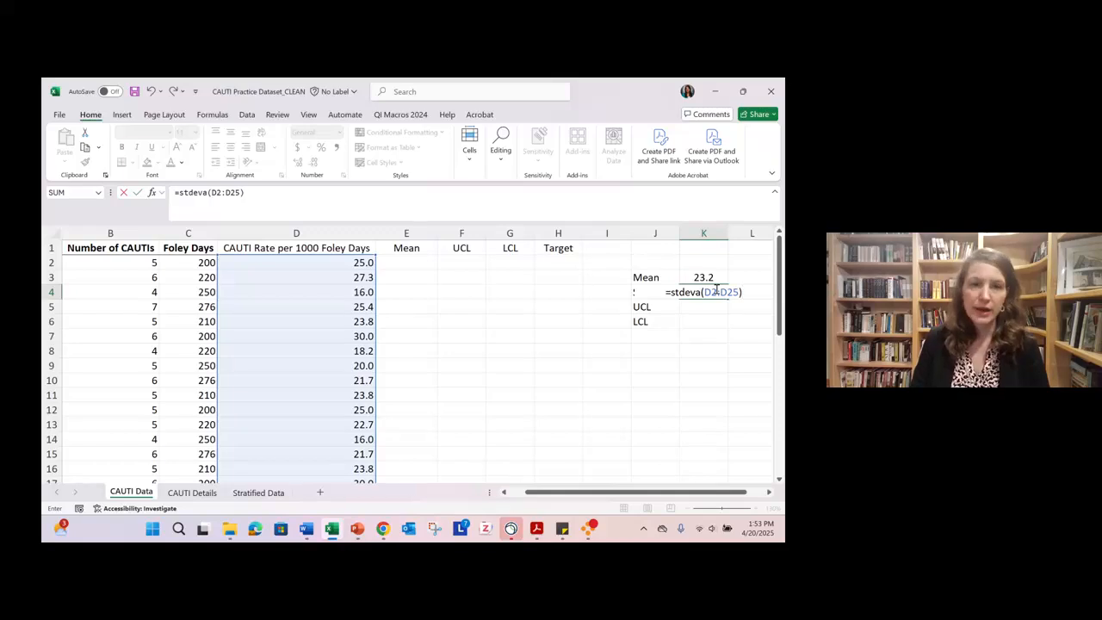
key("Return")
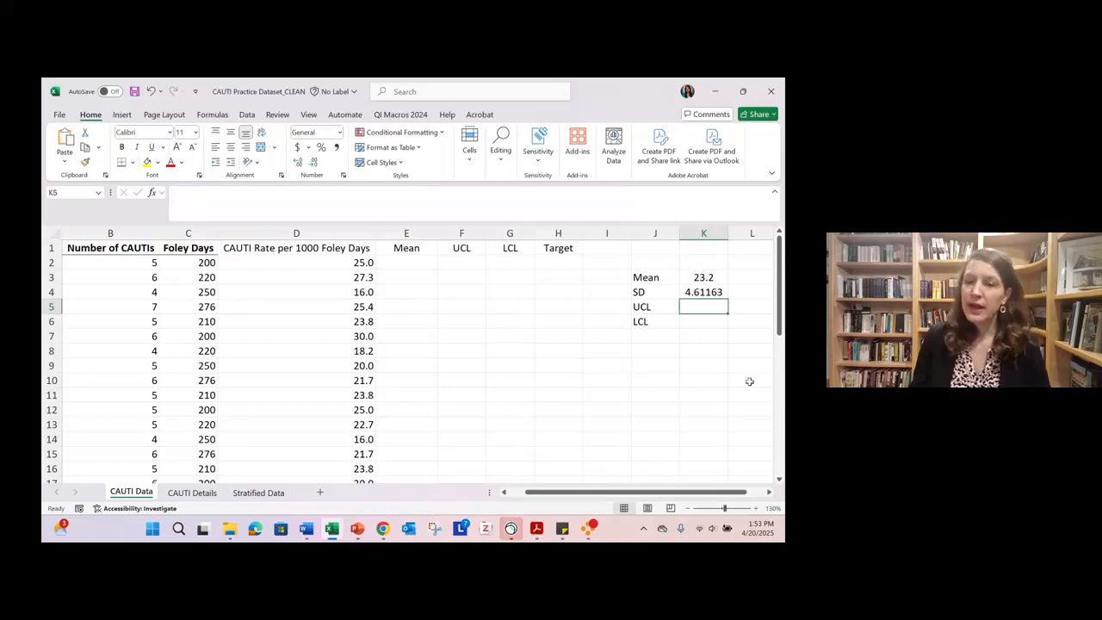
- Calculate the upper control limit in K5 as the mean plus three standard deviations with =K3+(3*K4)
left_click(755, 509)
left_click(756, 509)
left_click(755, 509)
left_click(756, 508)
left_click(756, 509)
left_click(755, 509)
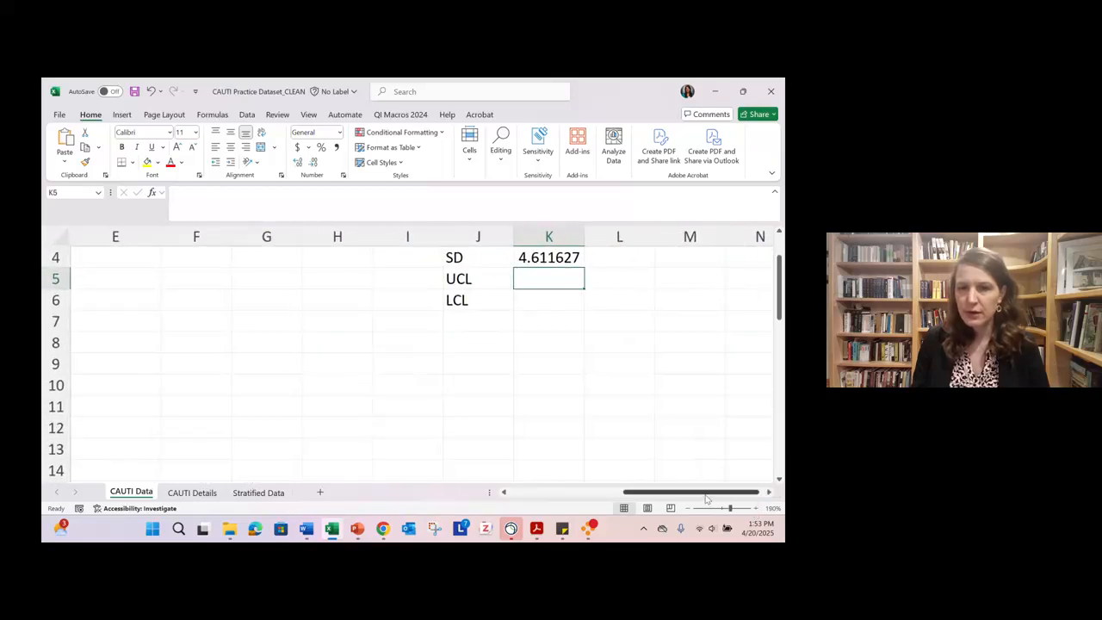
left_click_drag(694, 492, 706, 493)
scroll(710, 452, "up", 1)
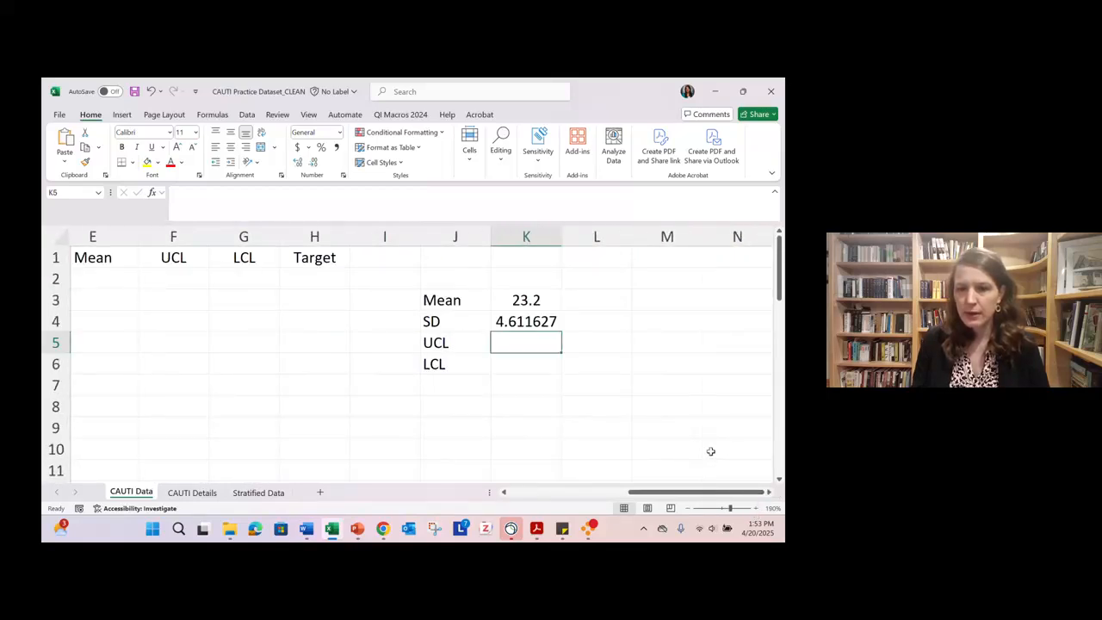
left_click(756, 509)
left_click(756, 508)
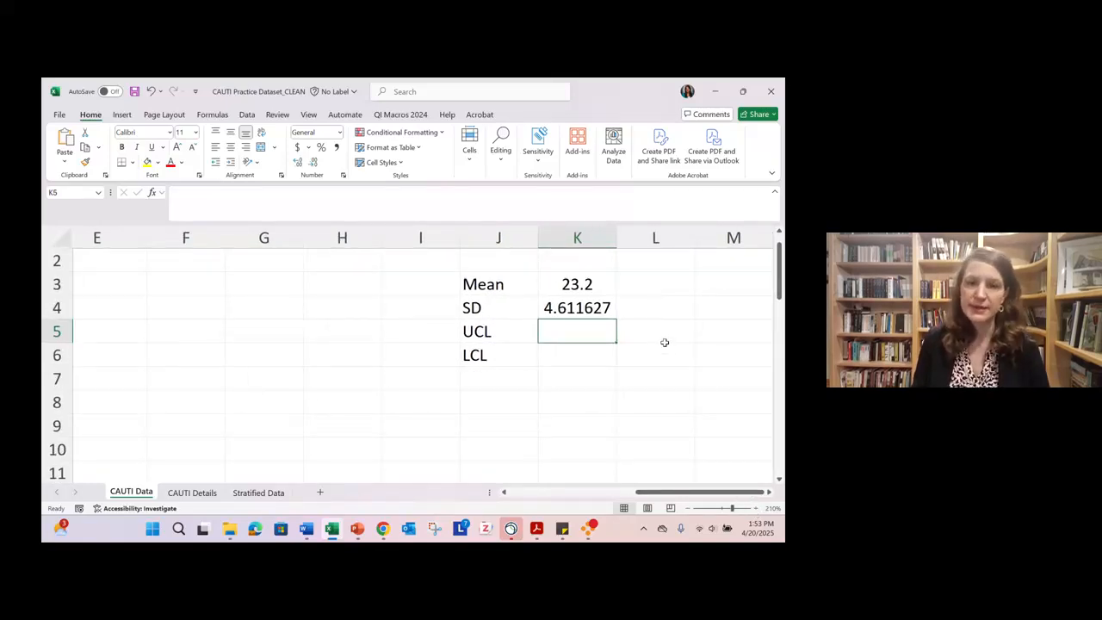
scroll(665, 342, "down", 1)
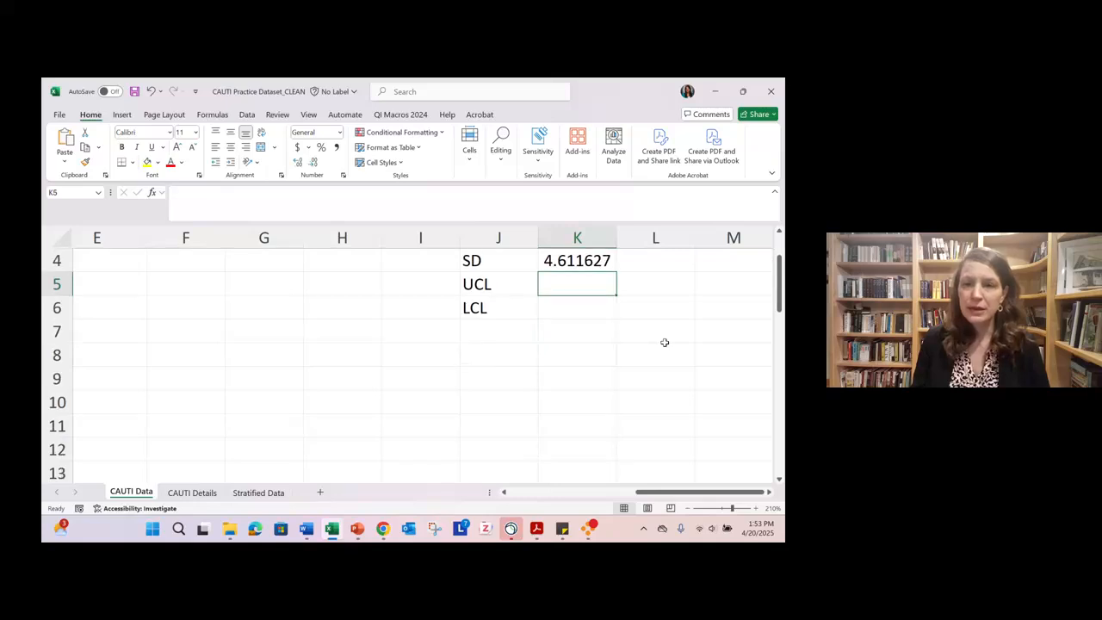
left_click(665, 342)
scroll(665, 344, "up", 1)
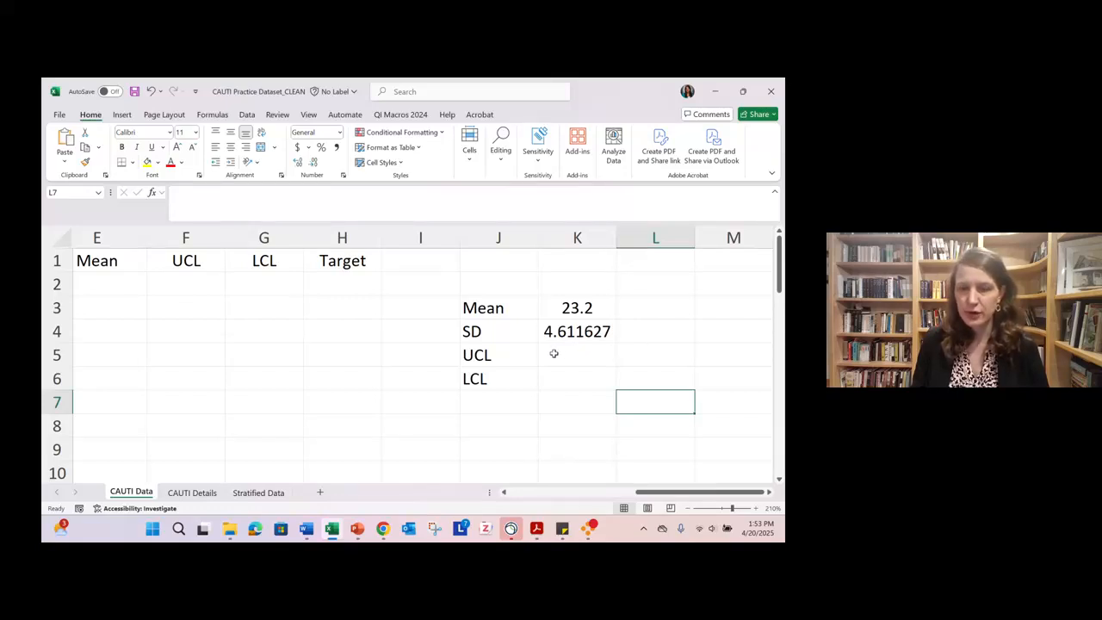
left_click(580, 351)
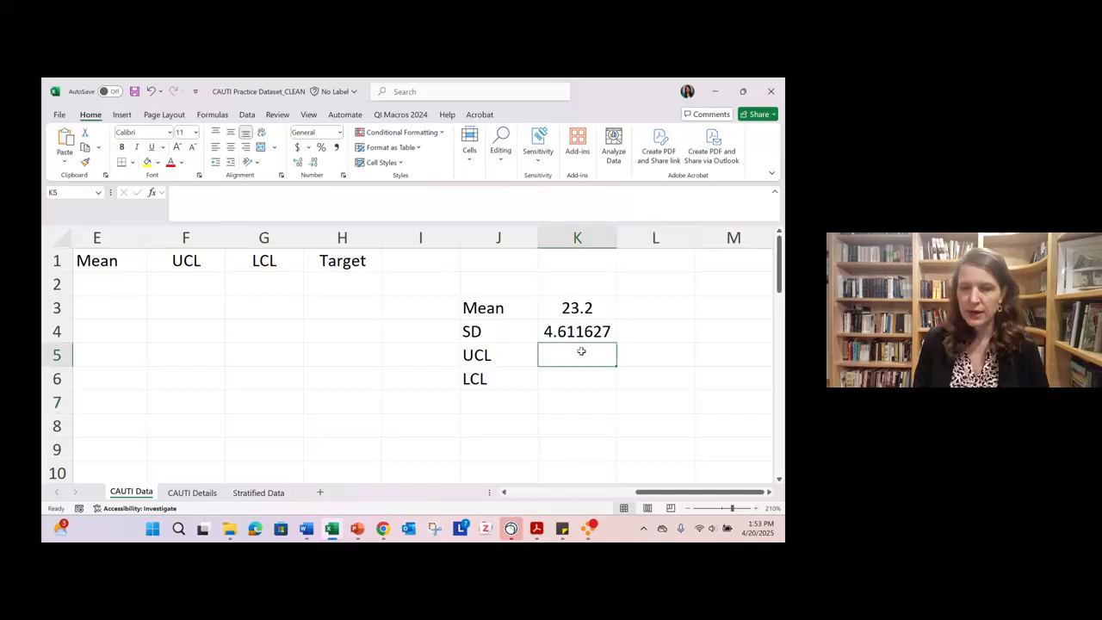
type("=")
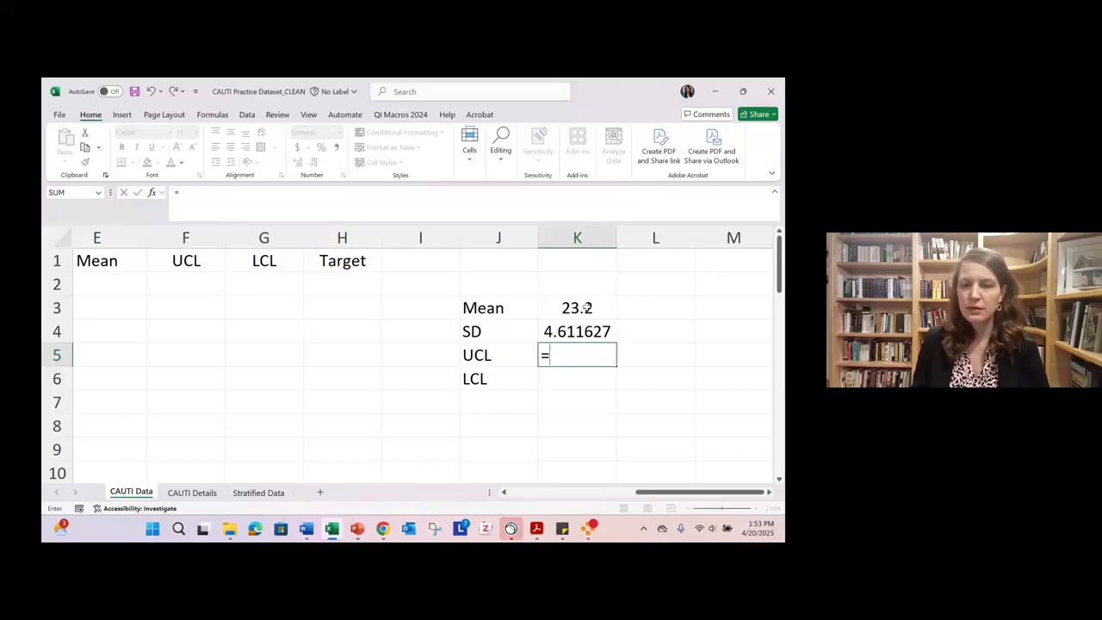
left_click(585, 307)
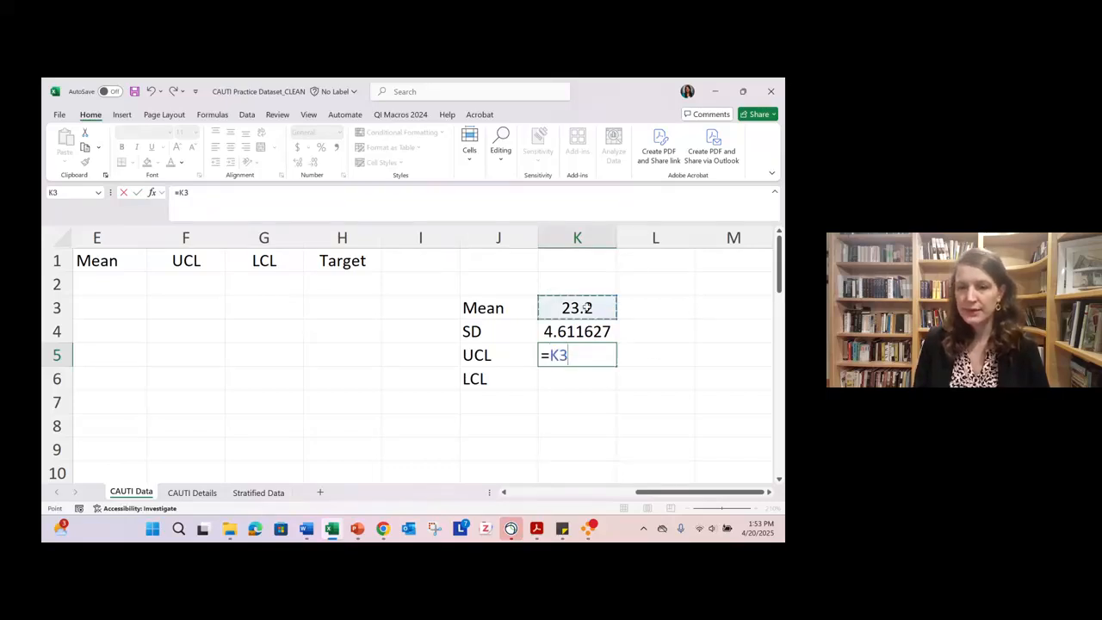
type("+")
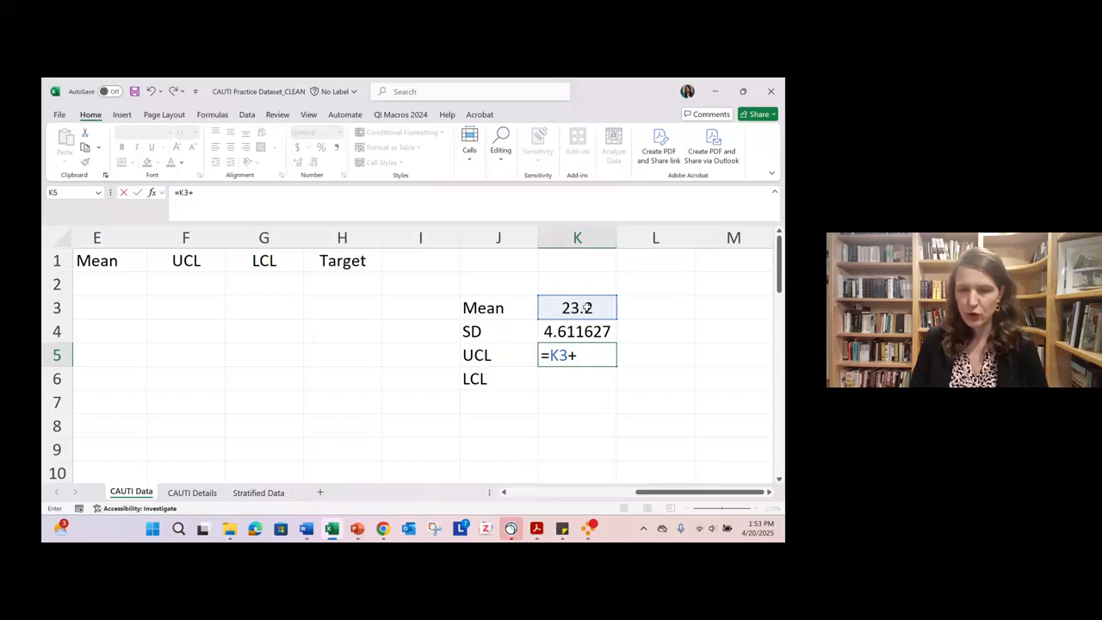
type("(")
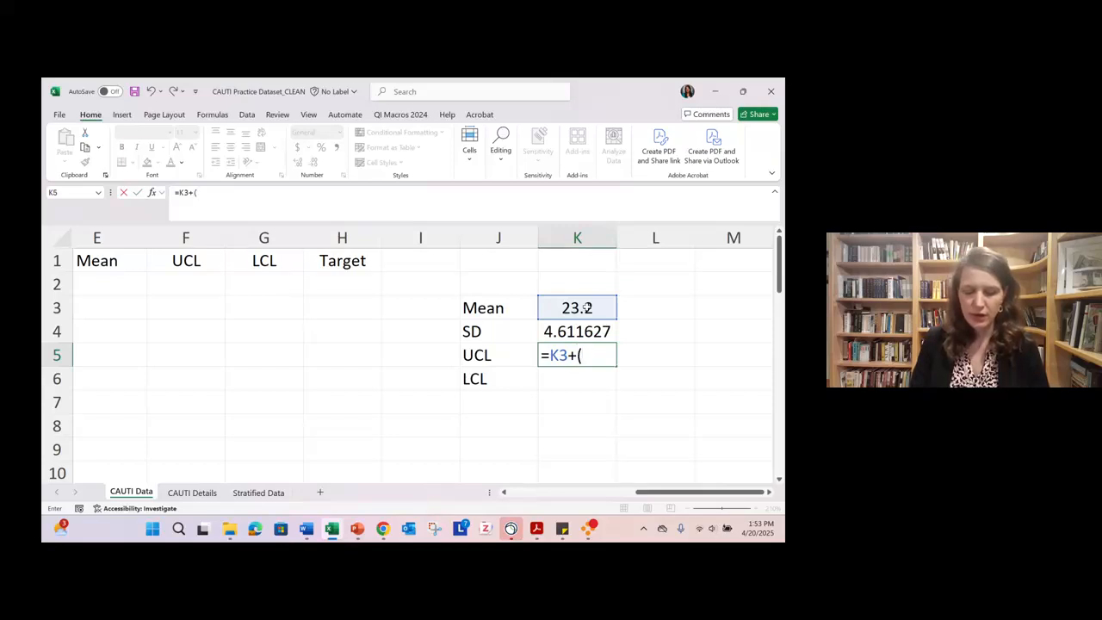
type("38")
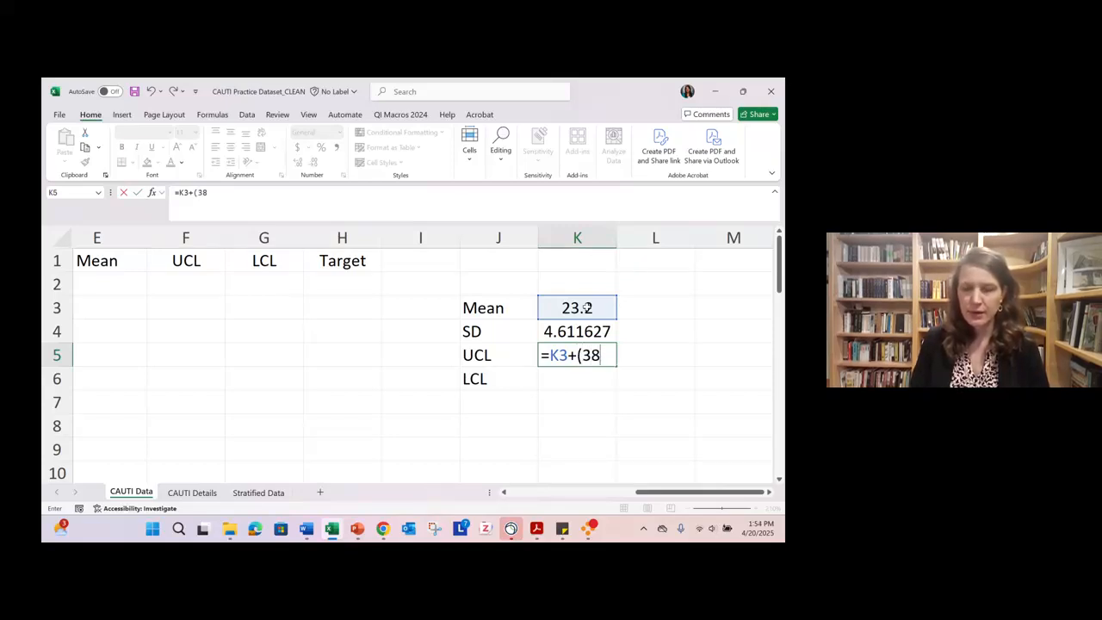
key("BackSpace")
type("*")
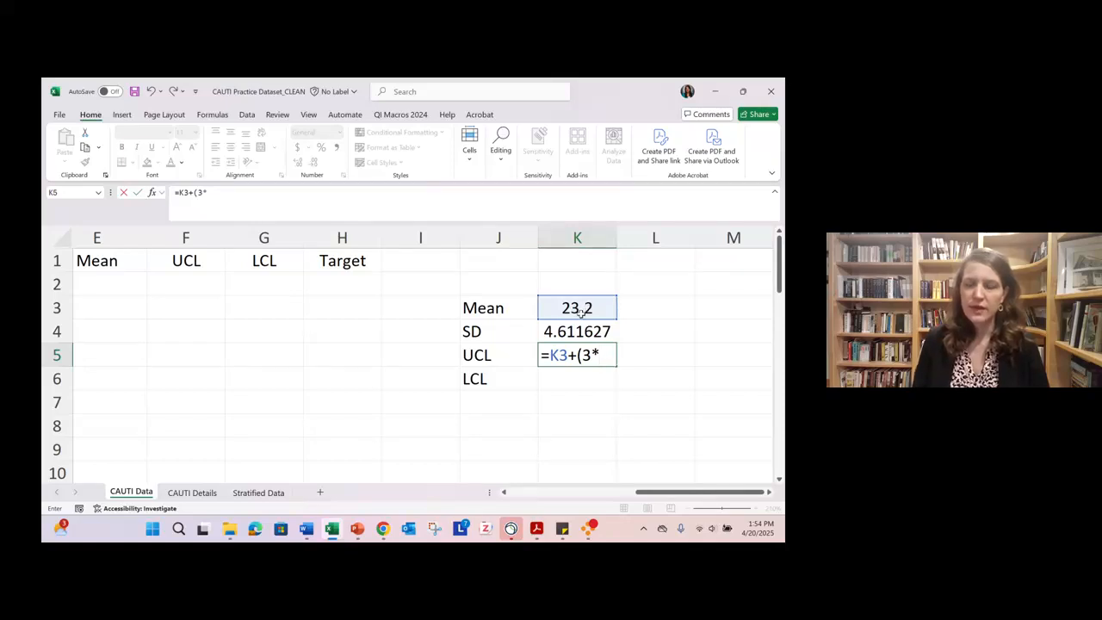
left_click(575, 332)
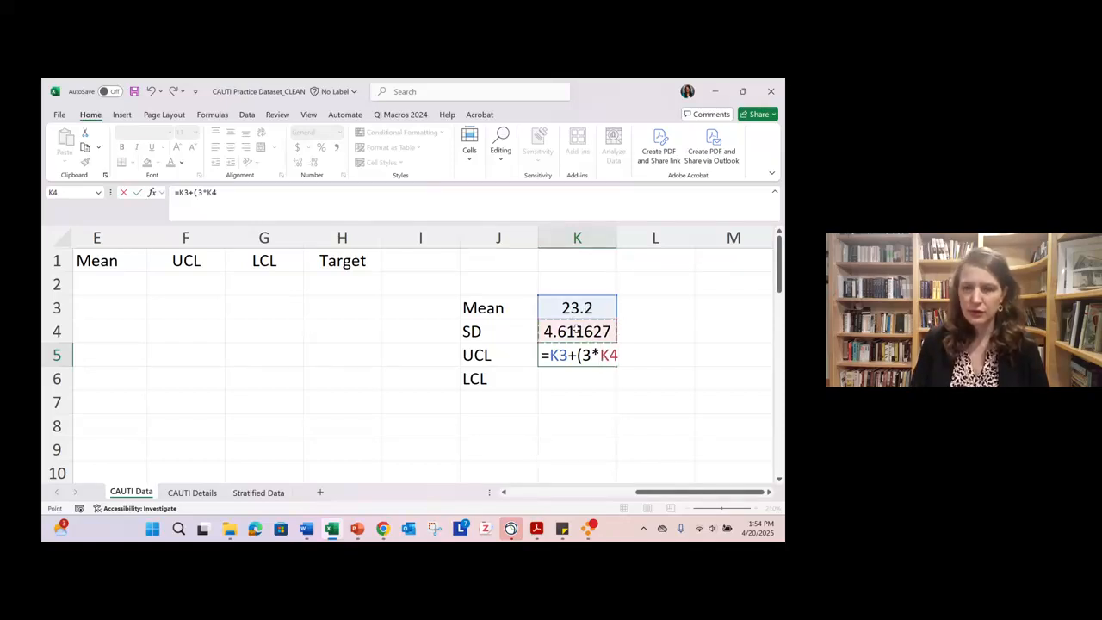
type(")")
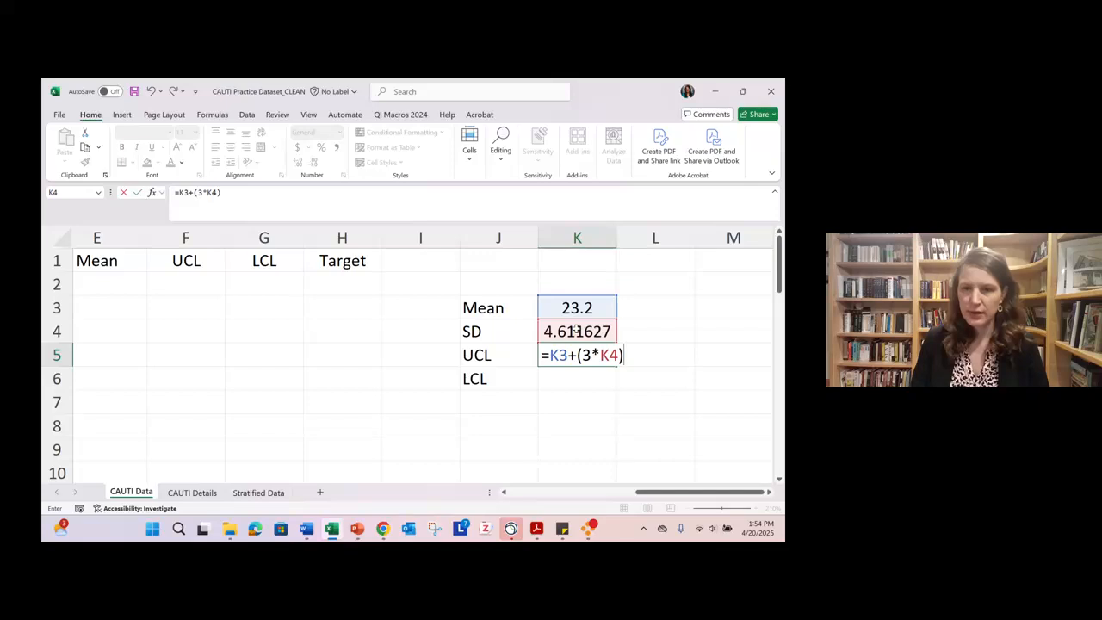
key("Return")
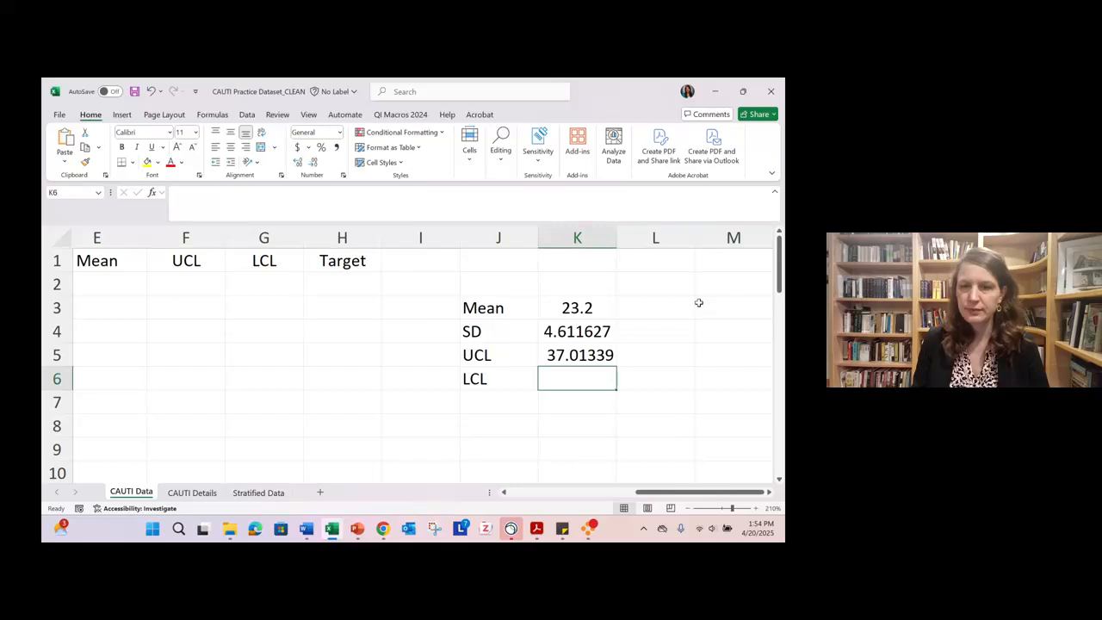
- Clear the formula in K5 and re-enter the upper control limit as =K3+(3*K4), referencing the mean and SD cells
left_click(566, 355)
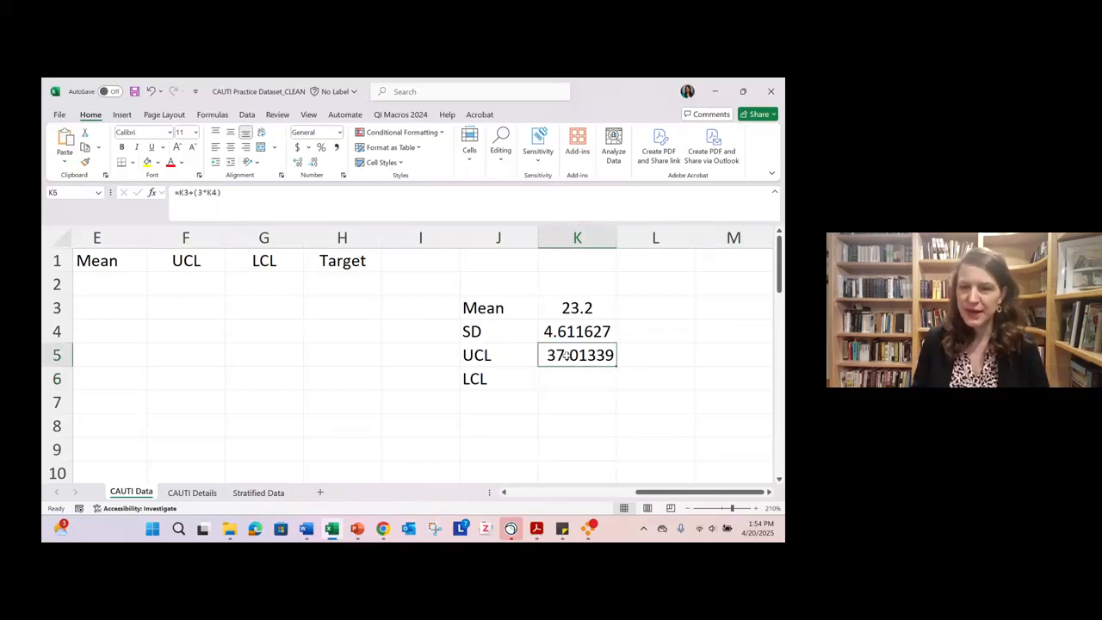
key("Delete")
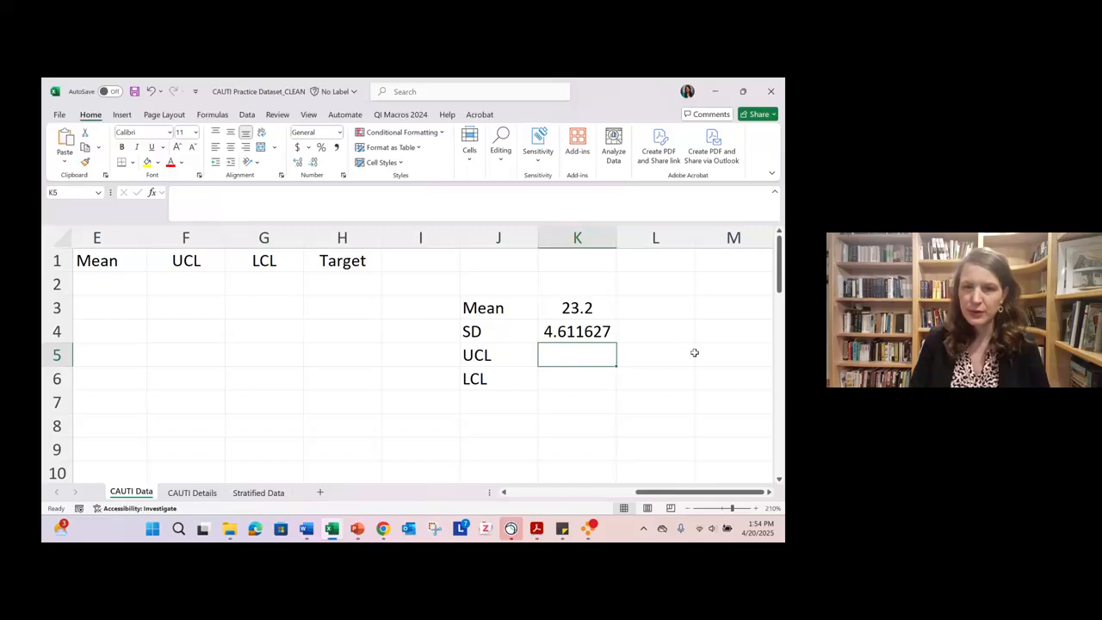
type("=")
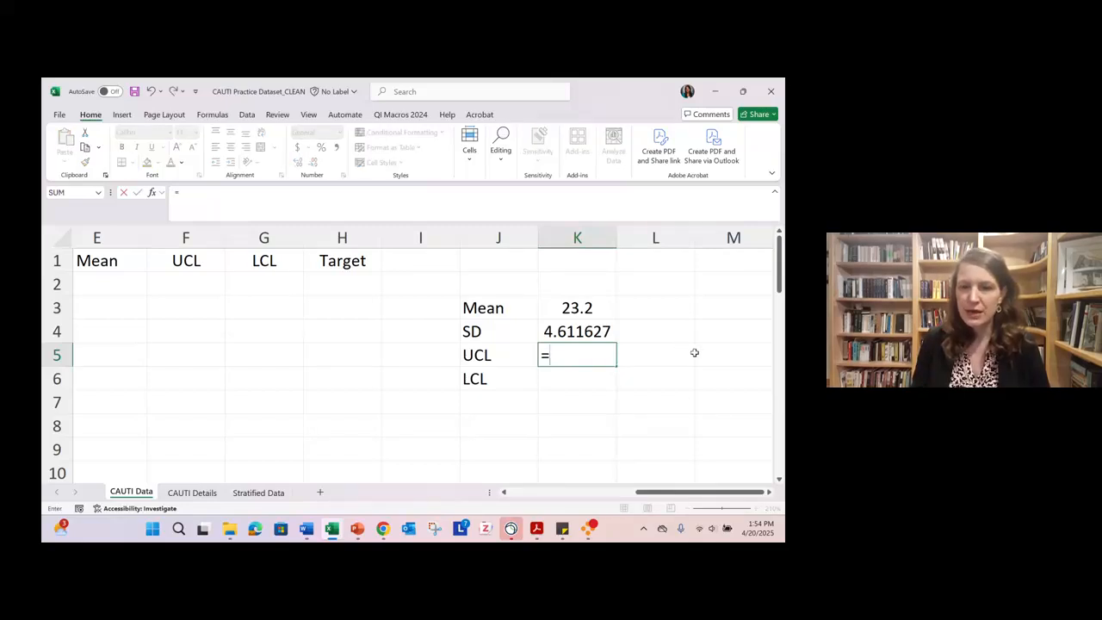
left_click(584, 312)
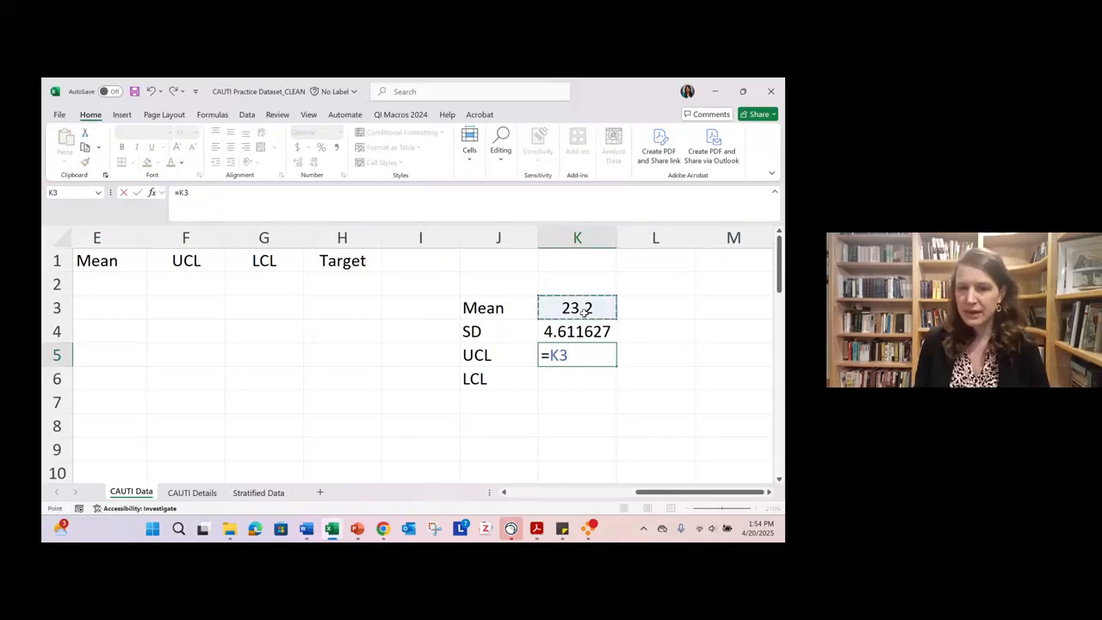
type("+")
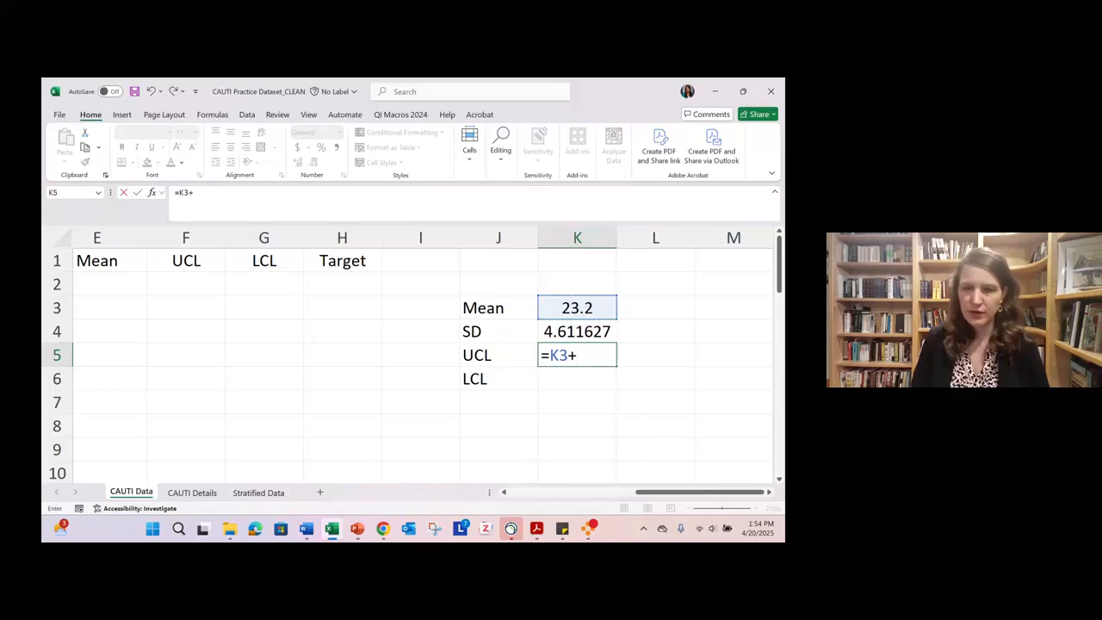
type("(")
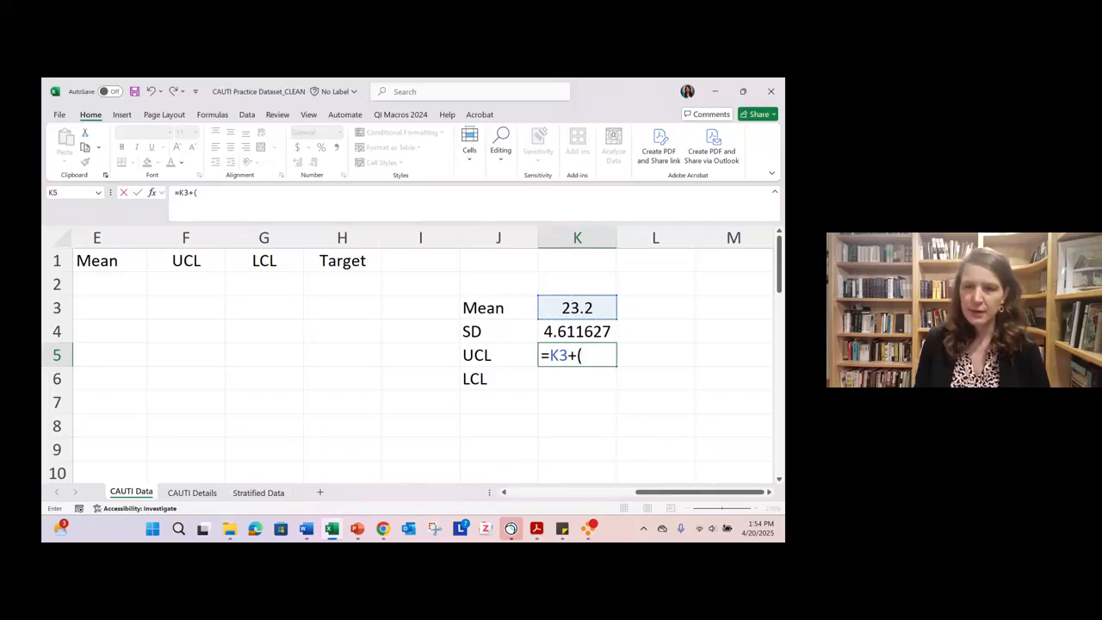
type("3")
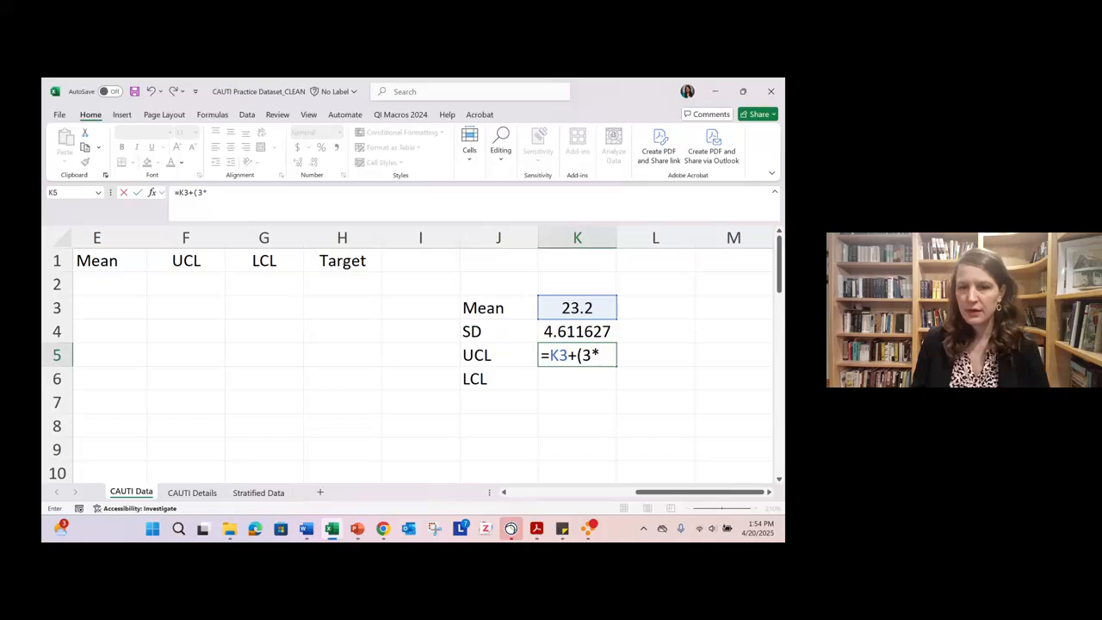
type("*")
left_click(578, 330)
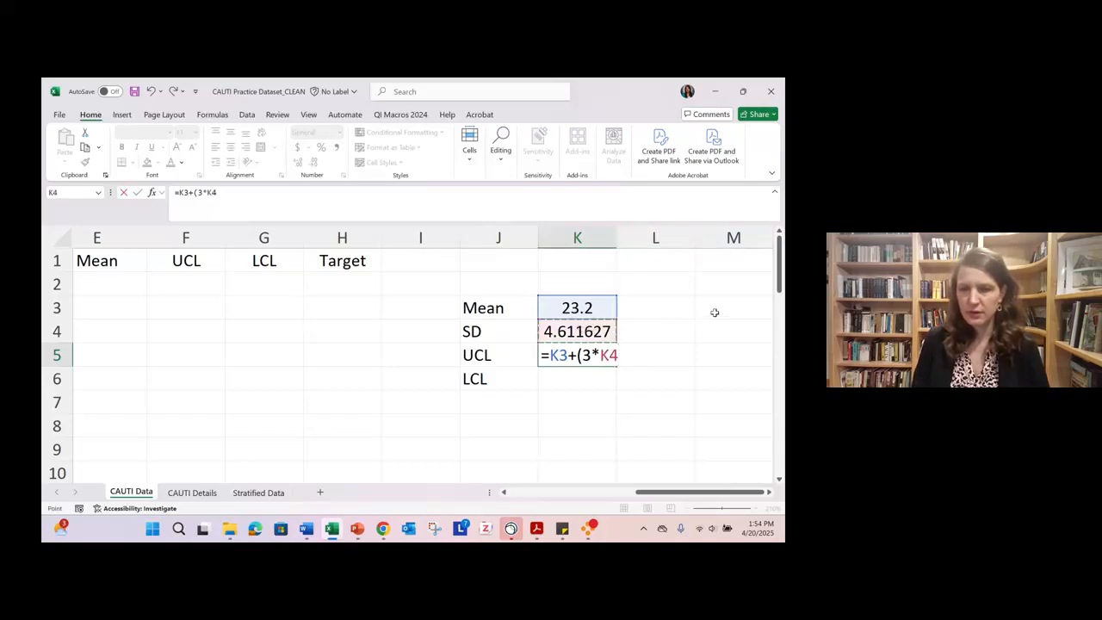
type(")")
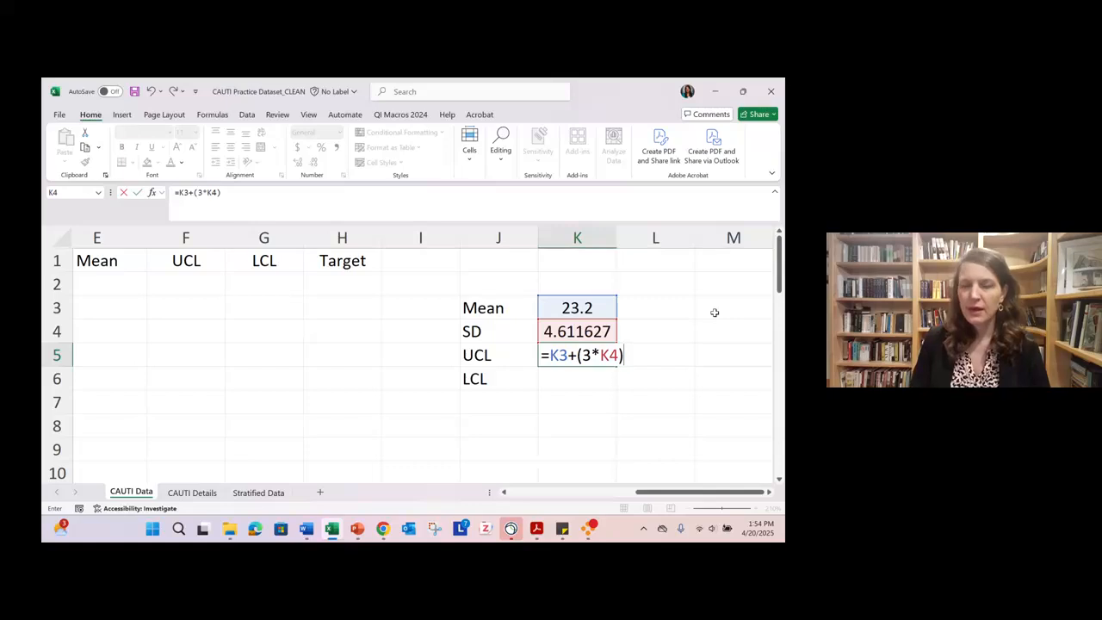
key("Return")
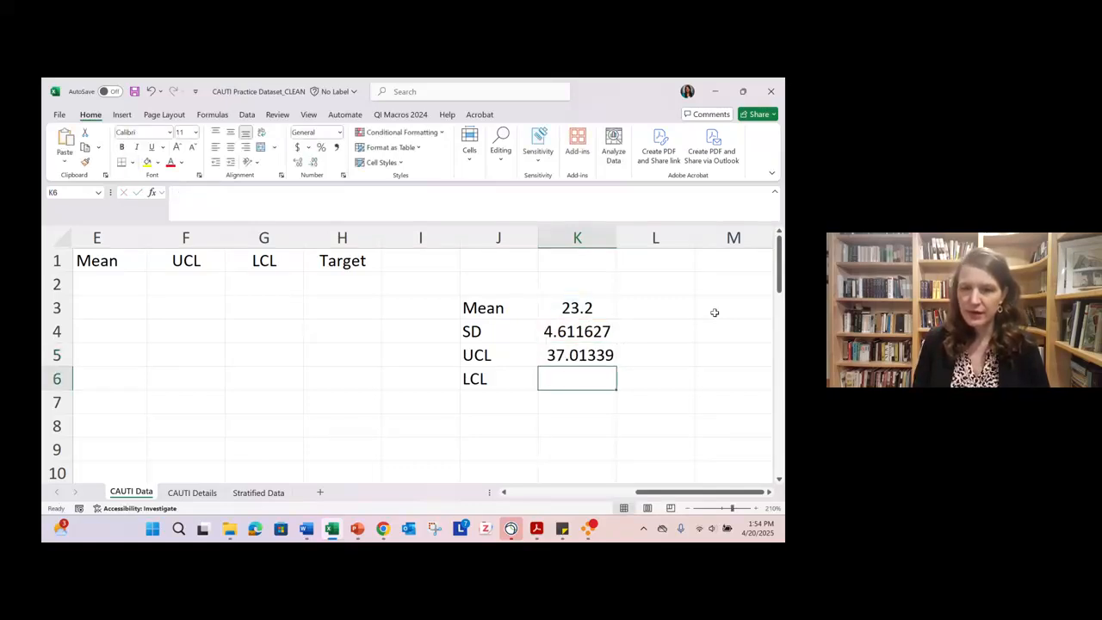
- Calculate the lower control limit in K6 as the mean minus three standard deviations with =K3-(3*K4)
type("=")
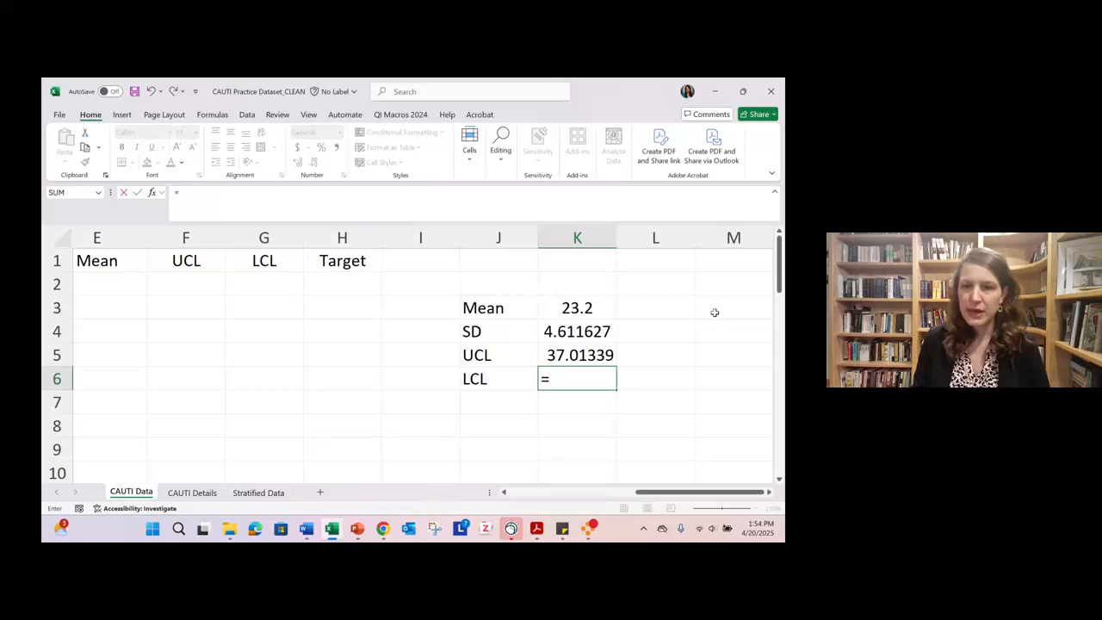
left_click(572, 303)
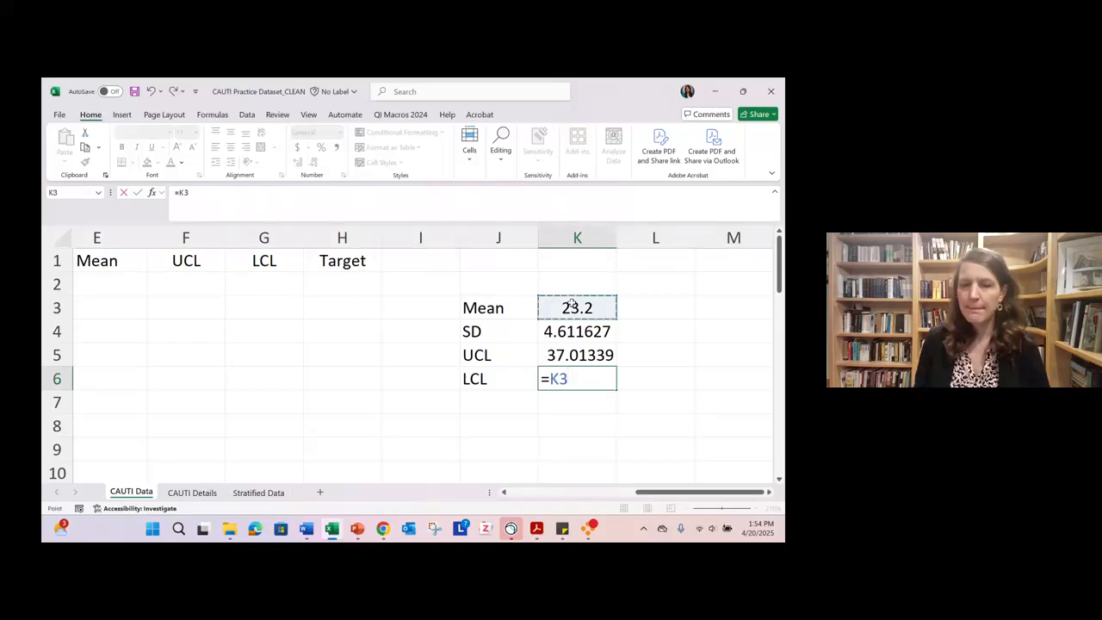
type("-")
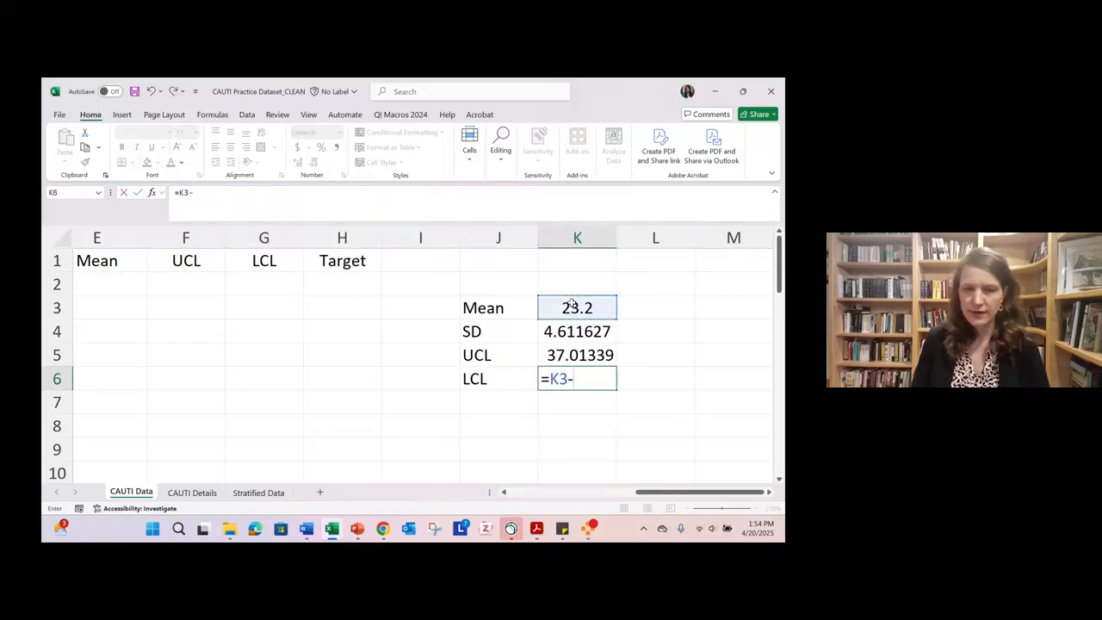
type("(3*")
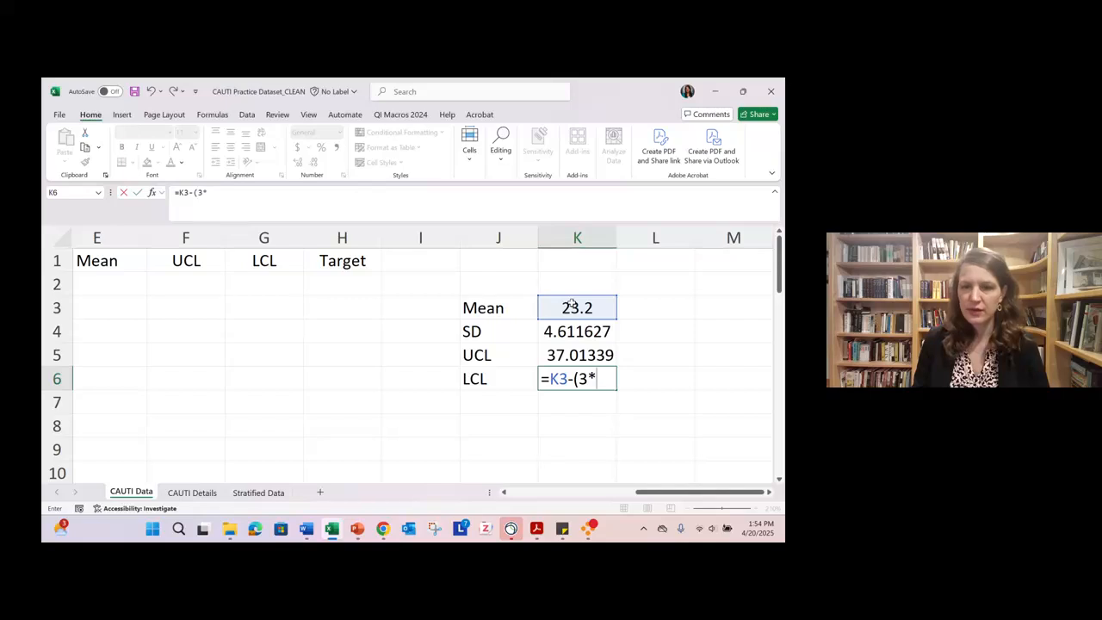
left_click(568, 331)
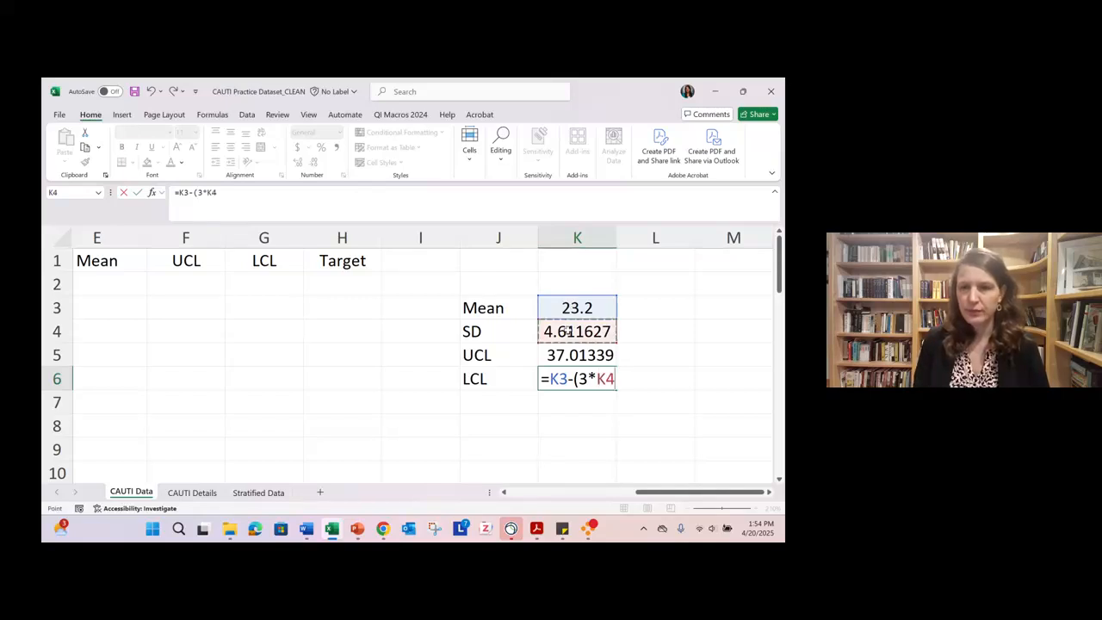
type(")")
key("Return")
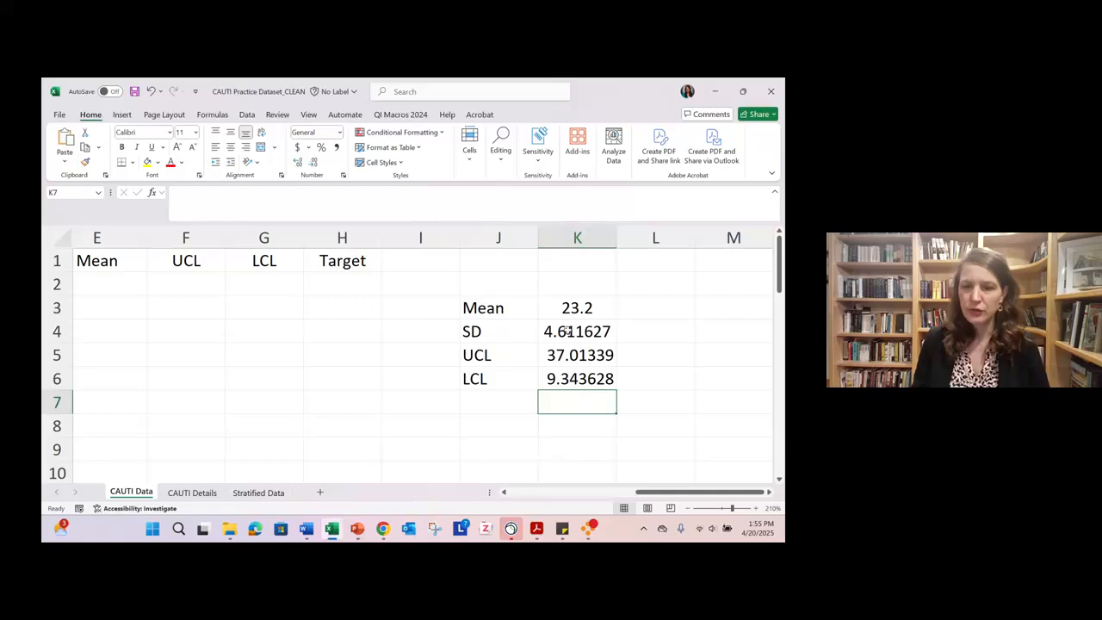
- Clear the formula in K6 and re-enter the lower control limit as =K3-(3*K4), referencing the mean and SD cells
left_click(578, 385)
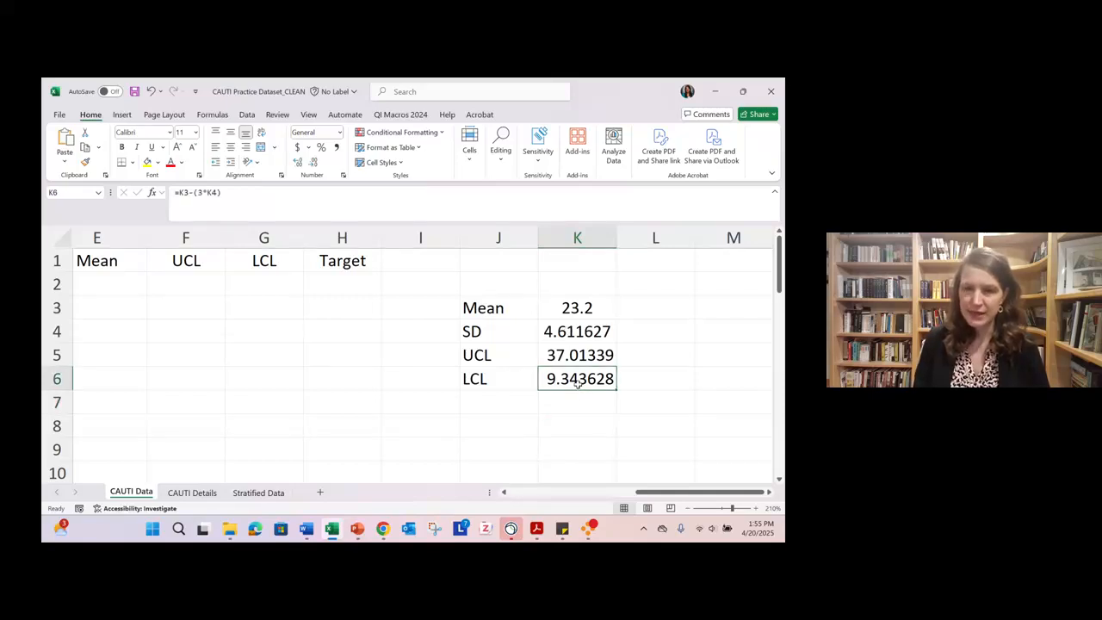
key("Delete")
type("=")
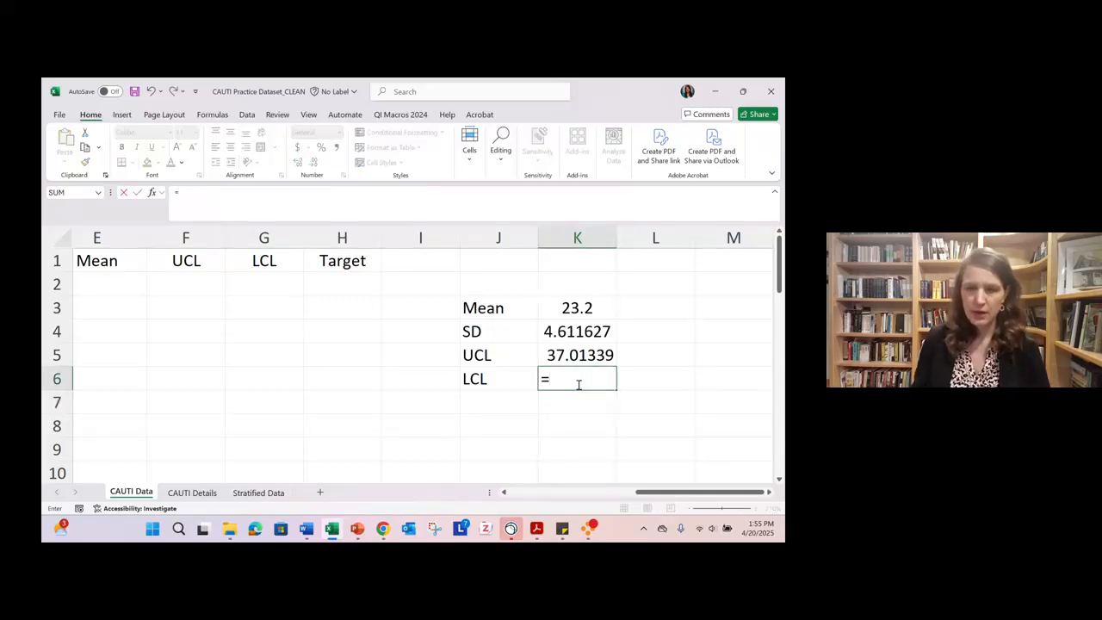
left_click(570, 303)
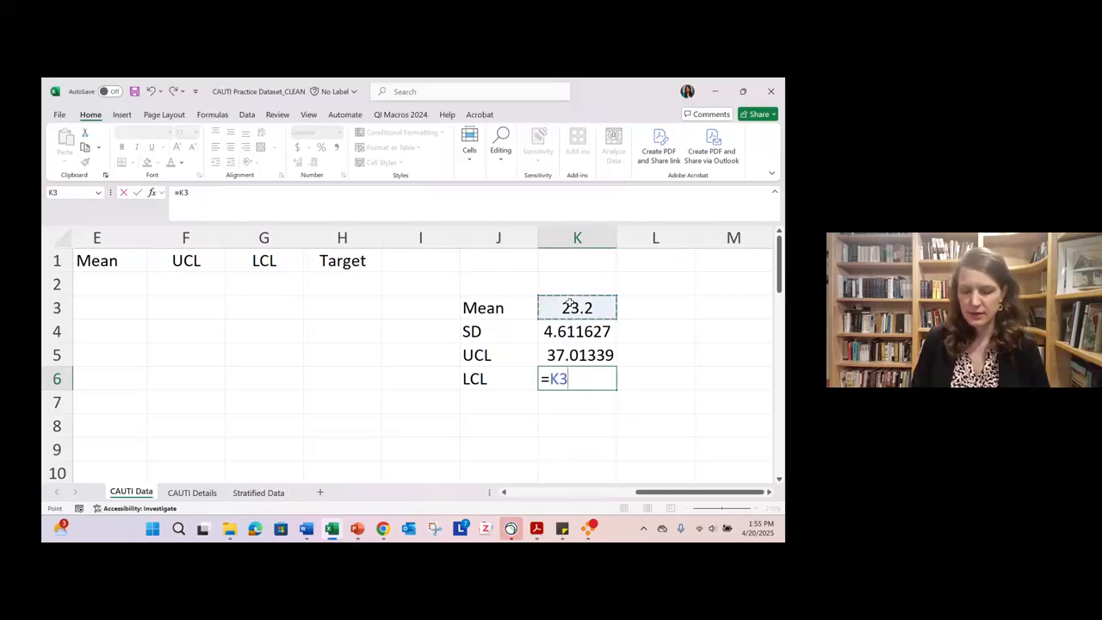
type("-")
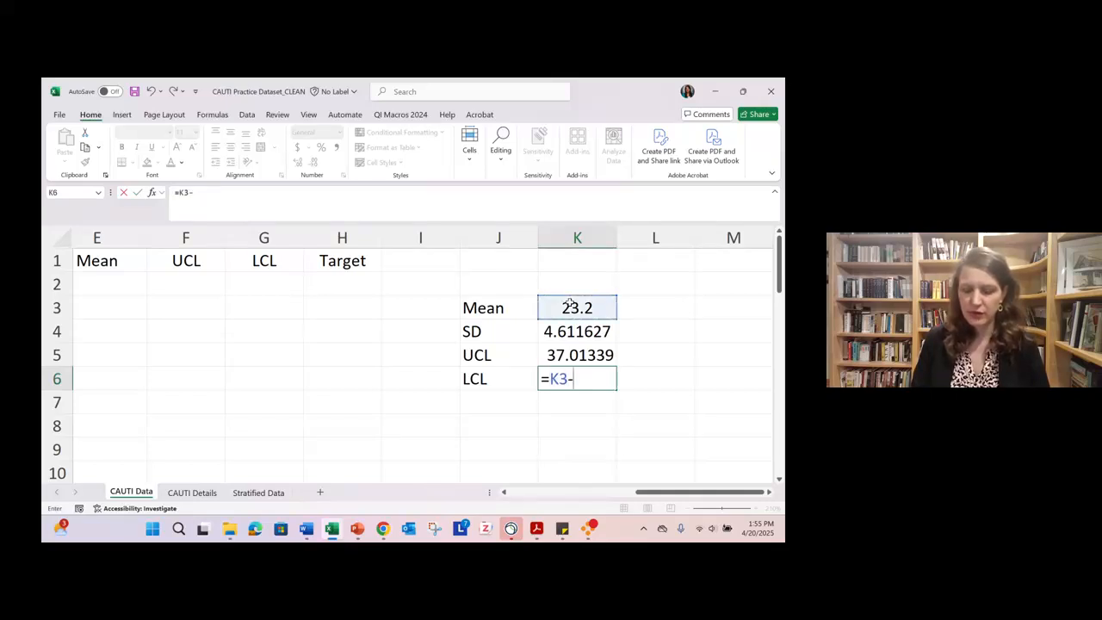
type("(3*")
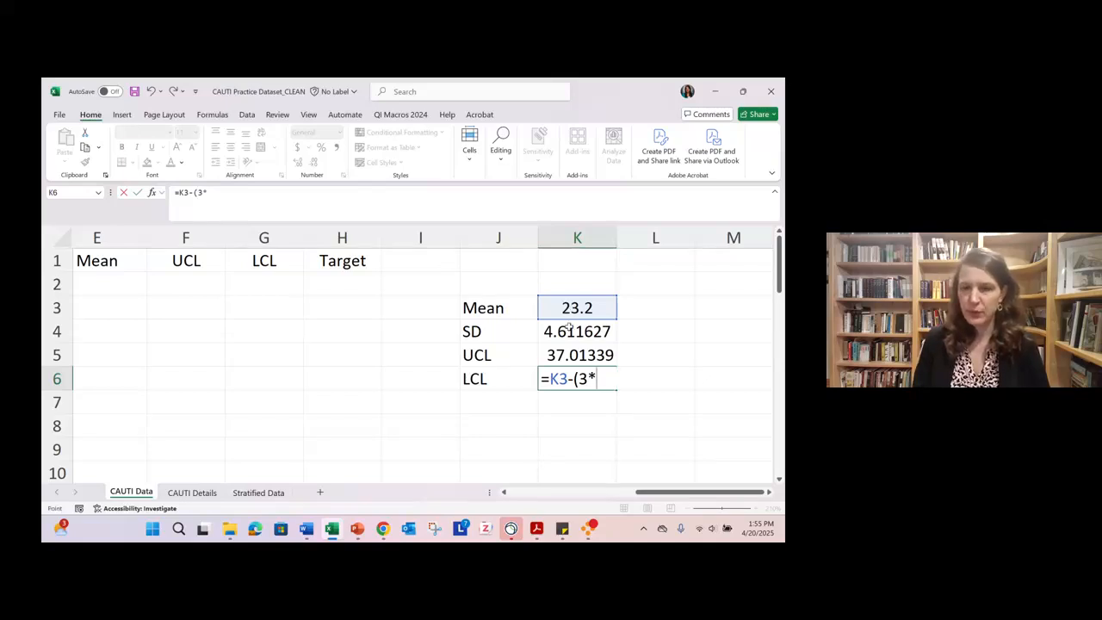
left_click(569, 328)
type(")")
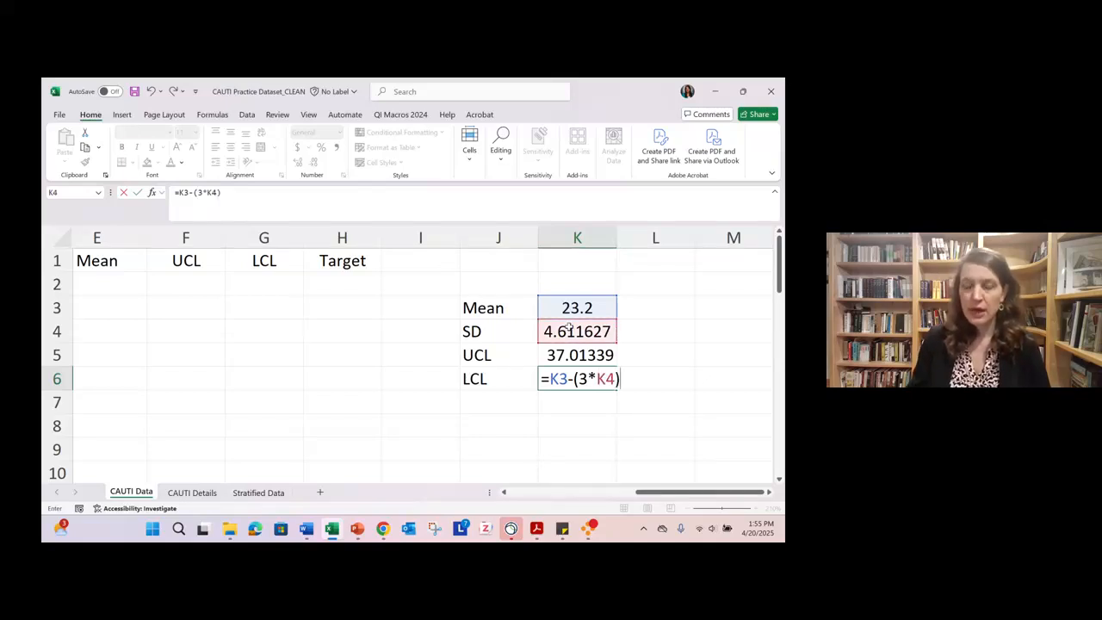
key("Return")
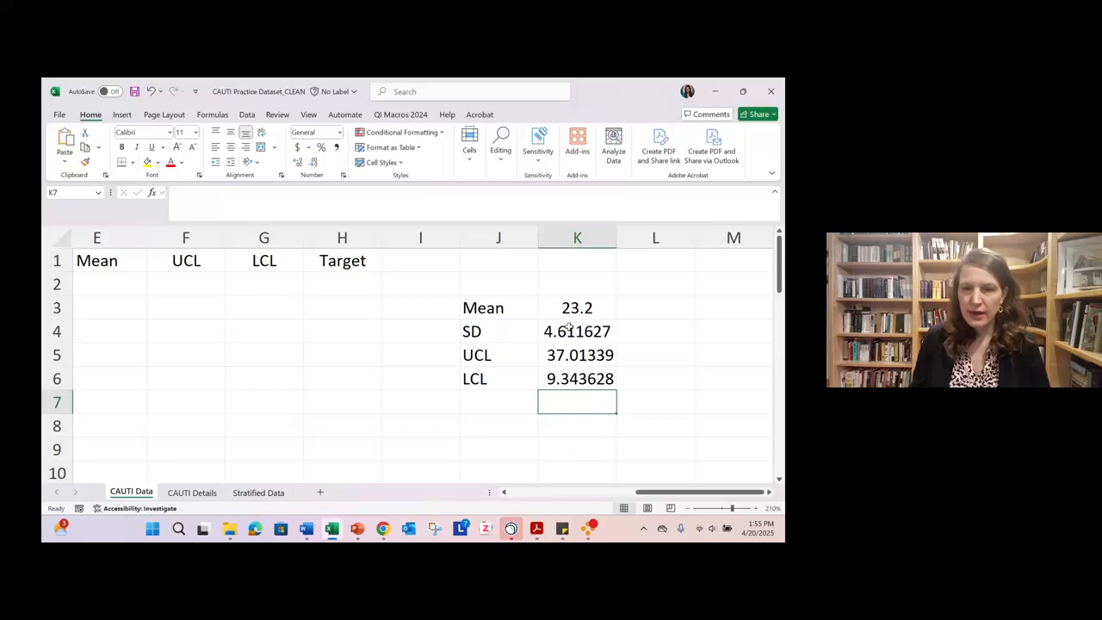
- Format the SD, UCL and LCL values in K4:K6 as Number with 1 decimal place
left_click_drag(569, 329, 574, 379)
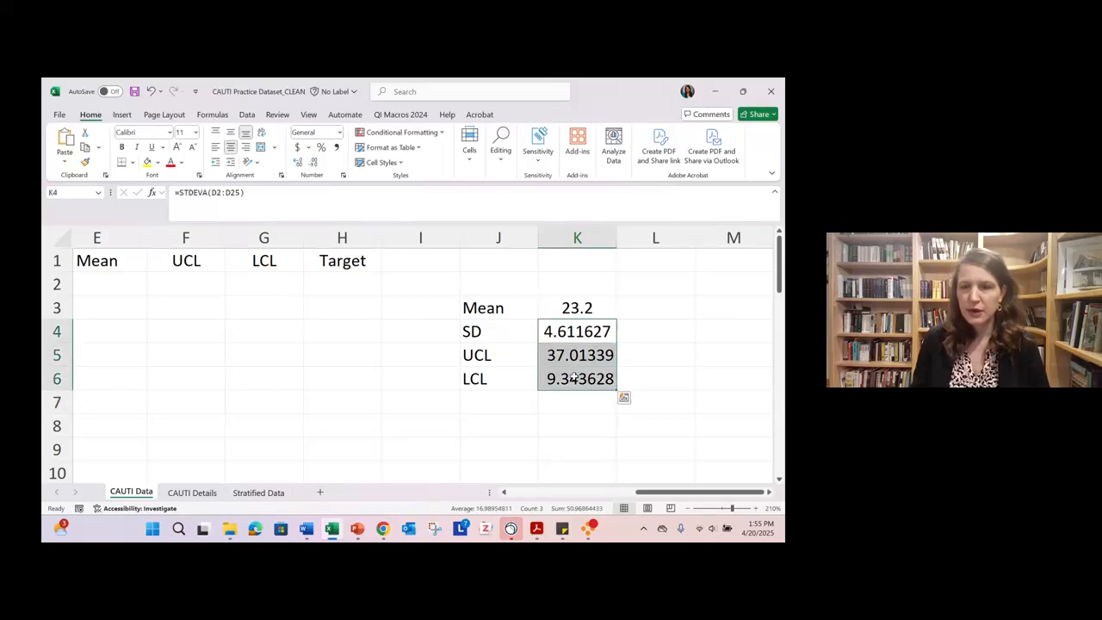
right_click(574, 378)
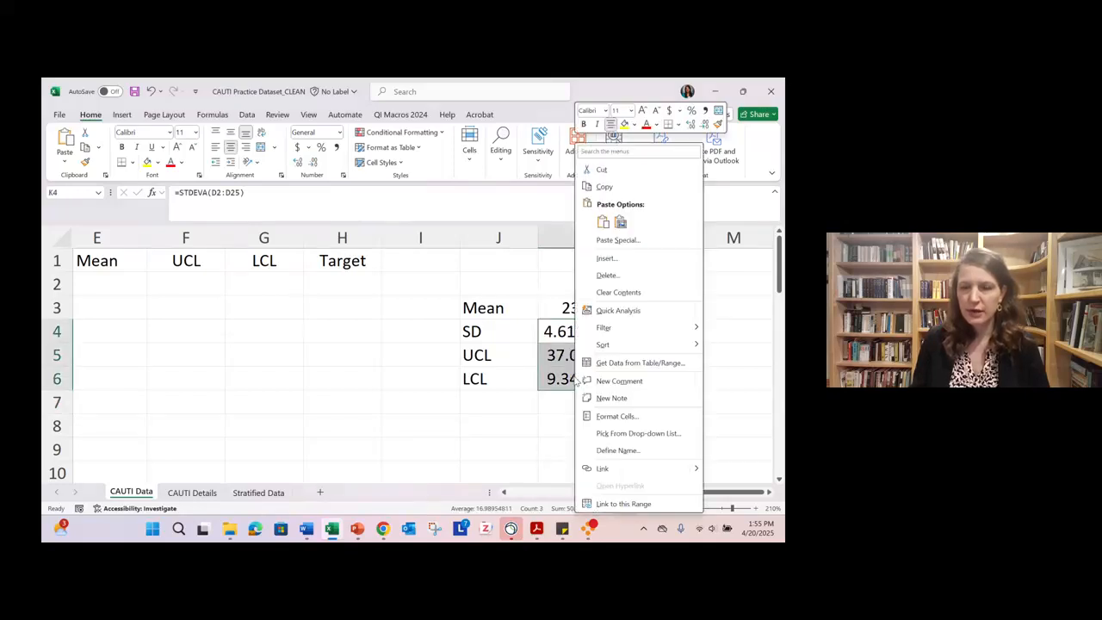
left_click(616, 417)
left_click(497, 278)
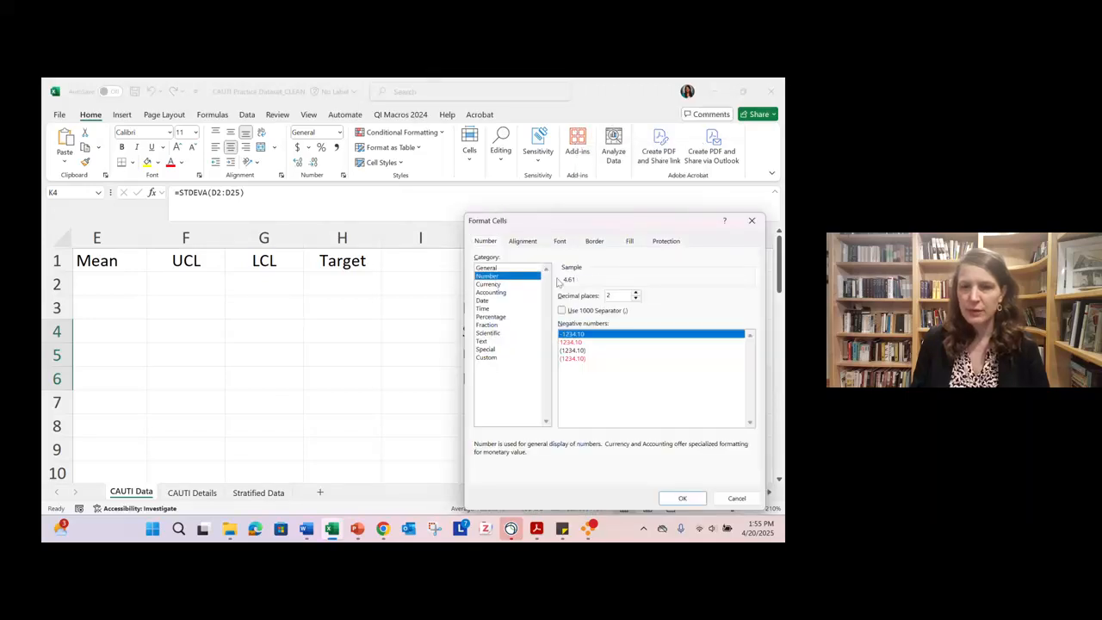
left_click(636, 298)
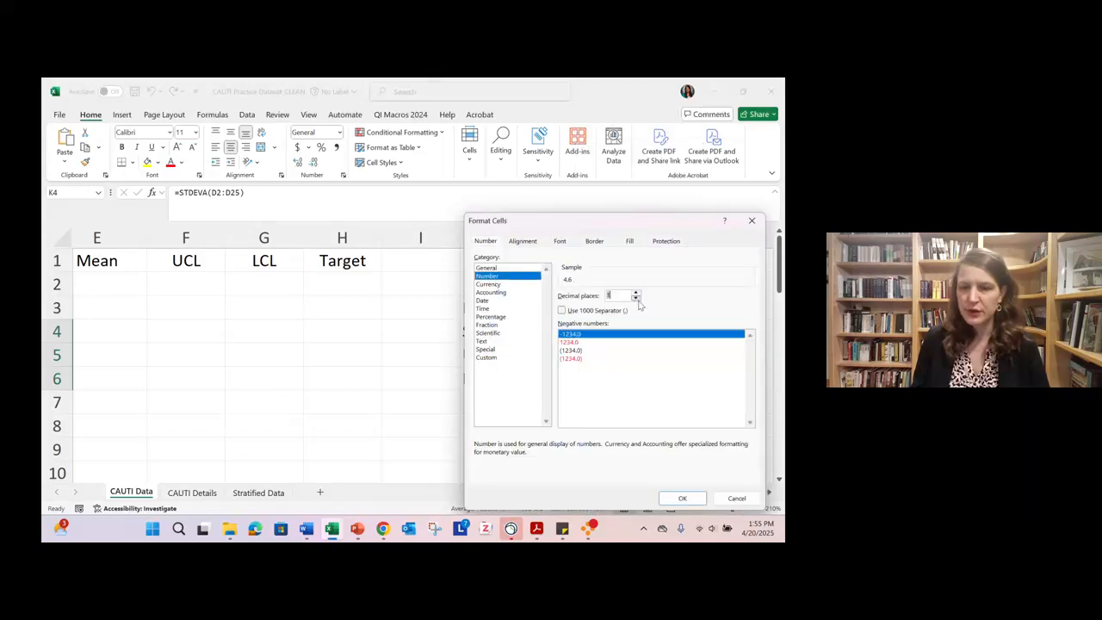
left_click(682, 498)
left_click(664, 417)
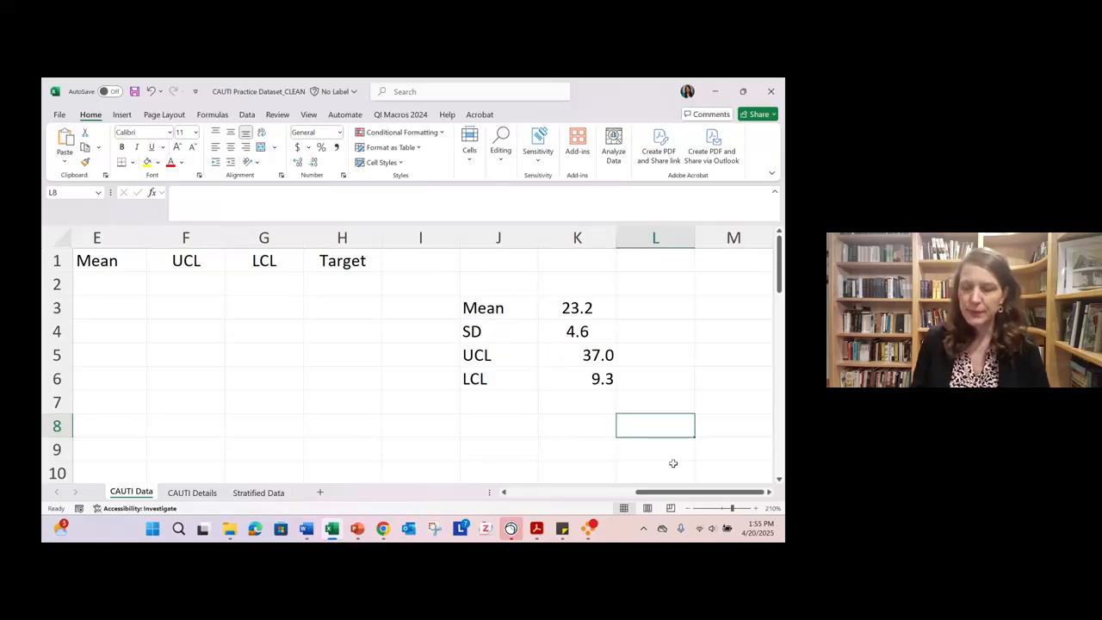
- Enter the Month 1 mean as 23.2, UCL as 37 and LCL as 9.3 in cells E2:G2
left_click(689, 509)
left_click(690, 509)
left_click(689, 509)
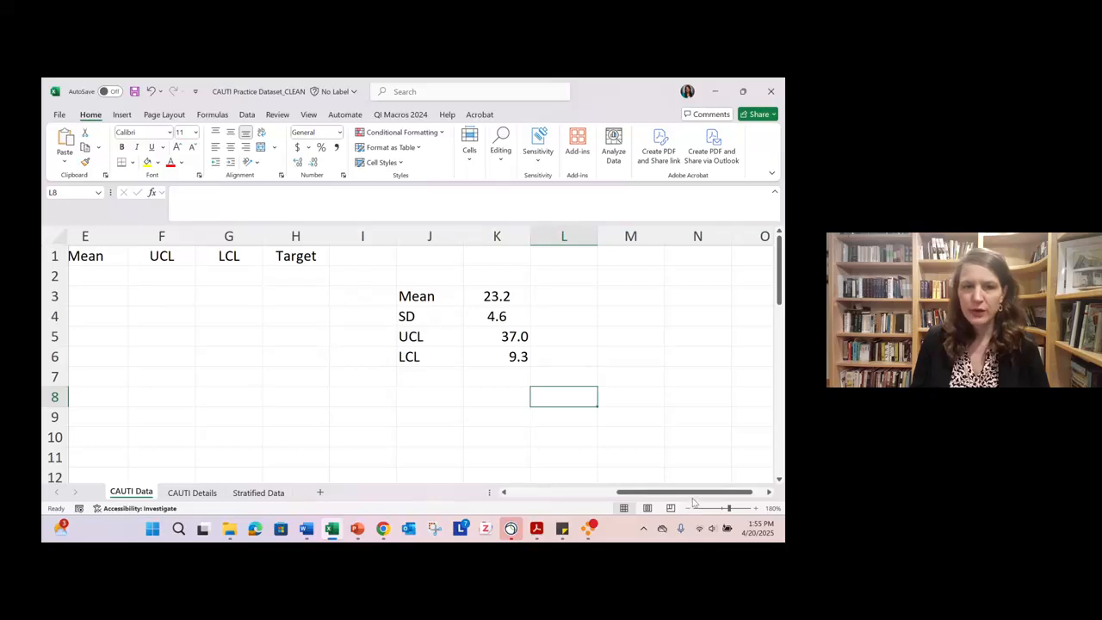
left_click_drag(694, 493, 656, 493)
left_click(337, 258)
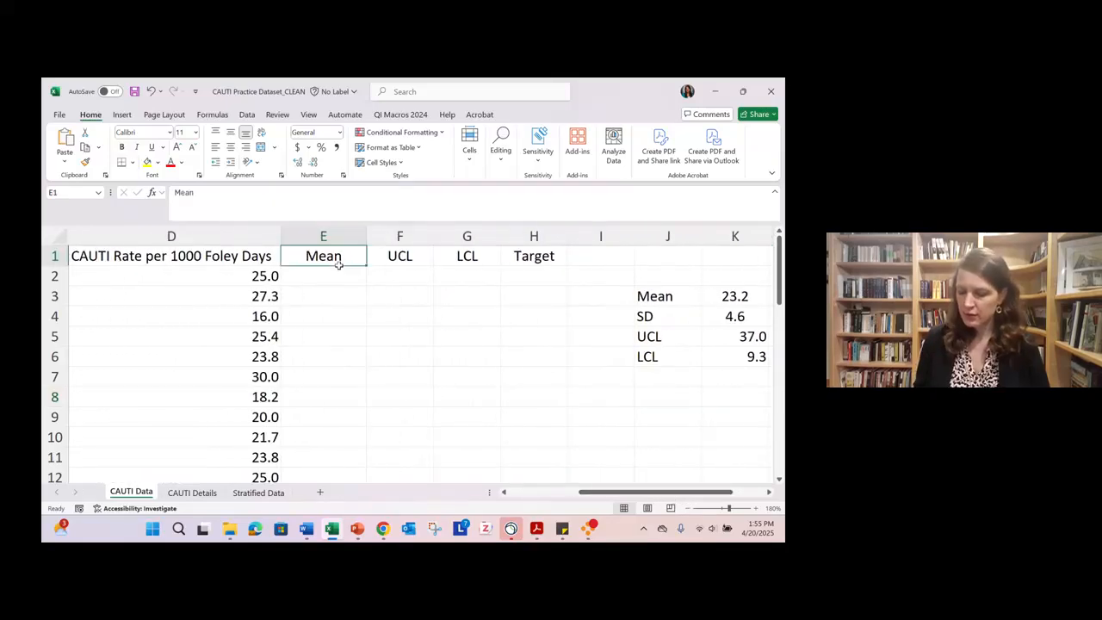
left_click(338, 272)
type("23.2")
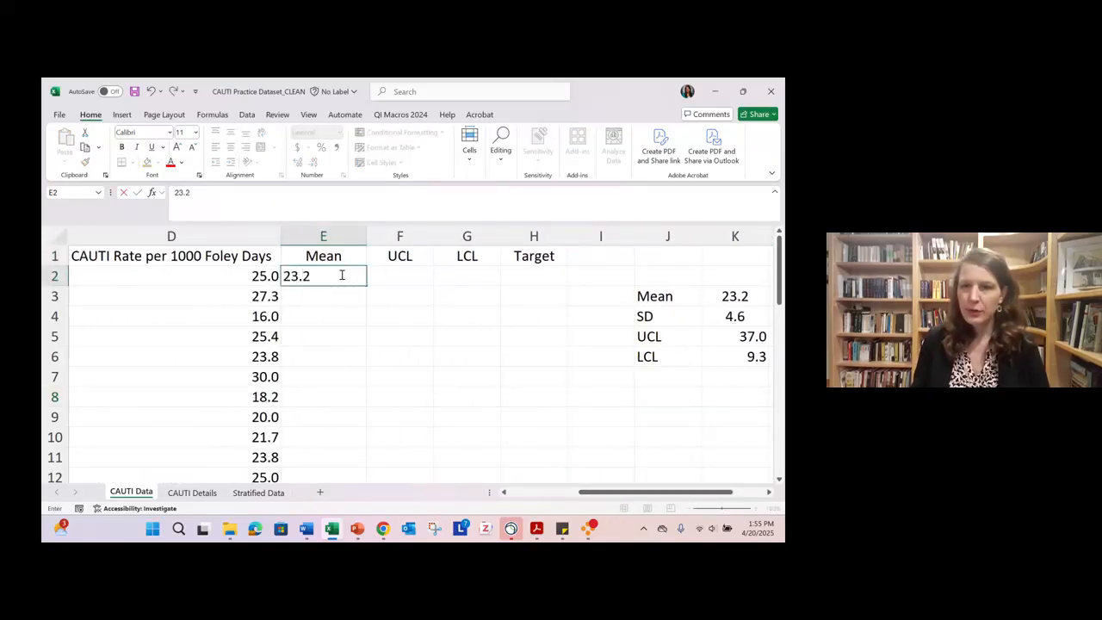
left_click(396, 272)
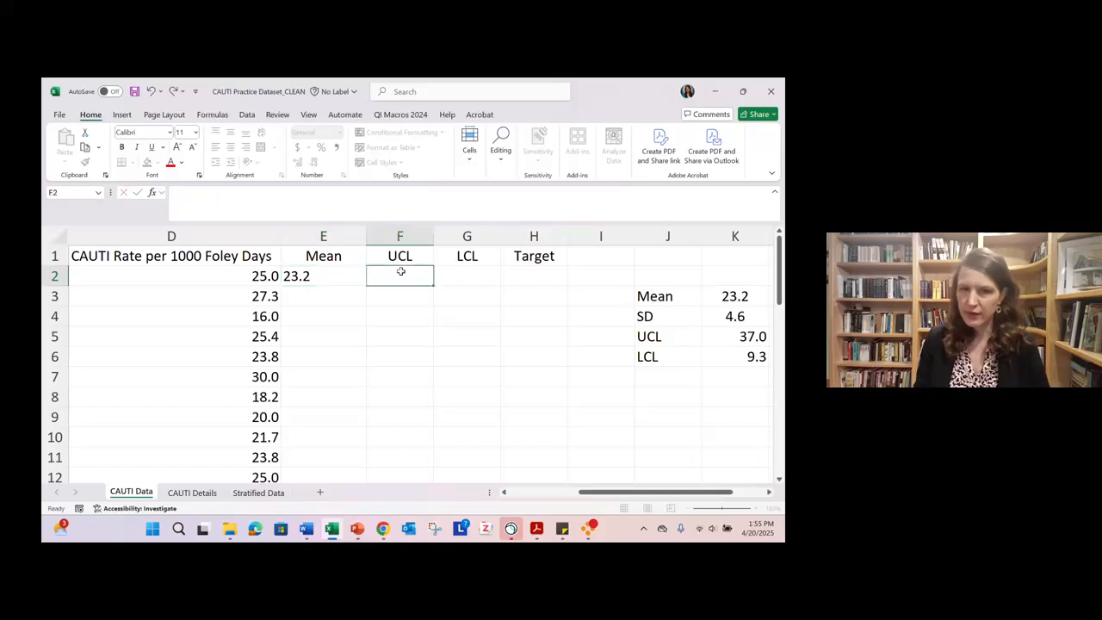
type("37")
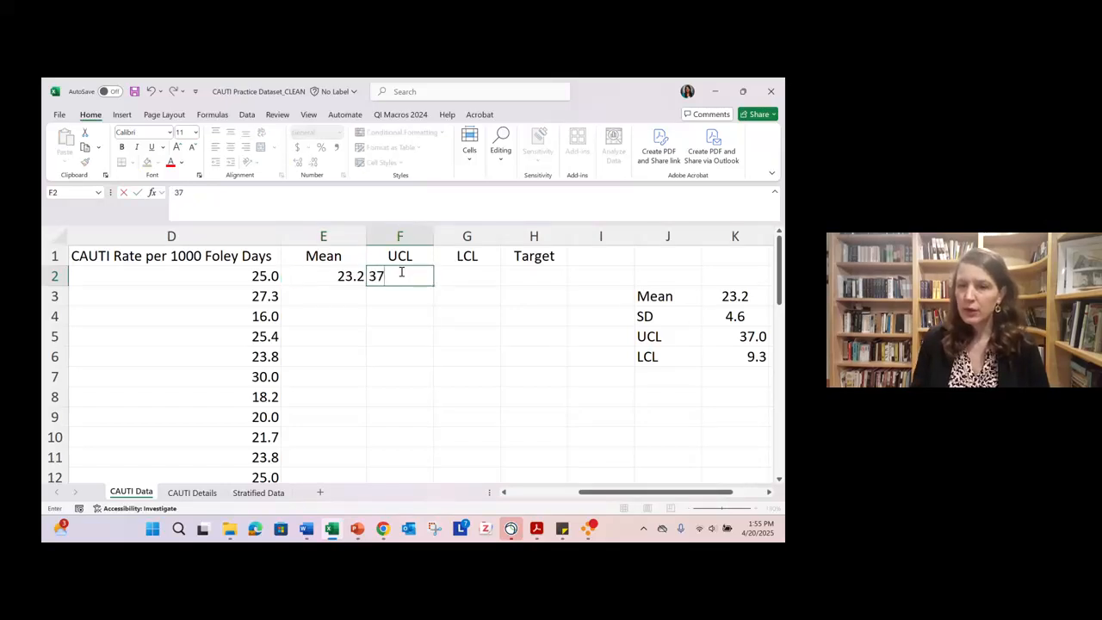
key("Tab")
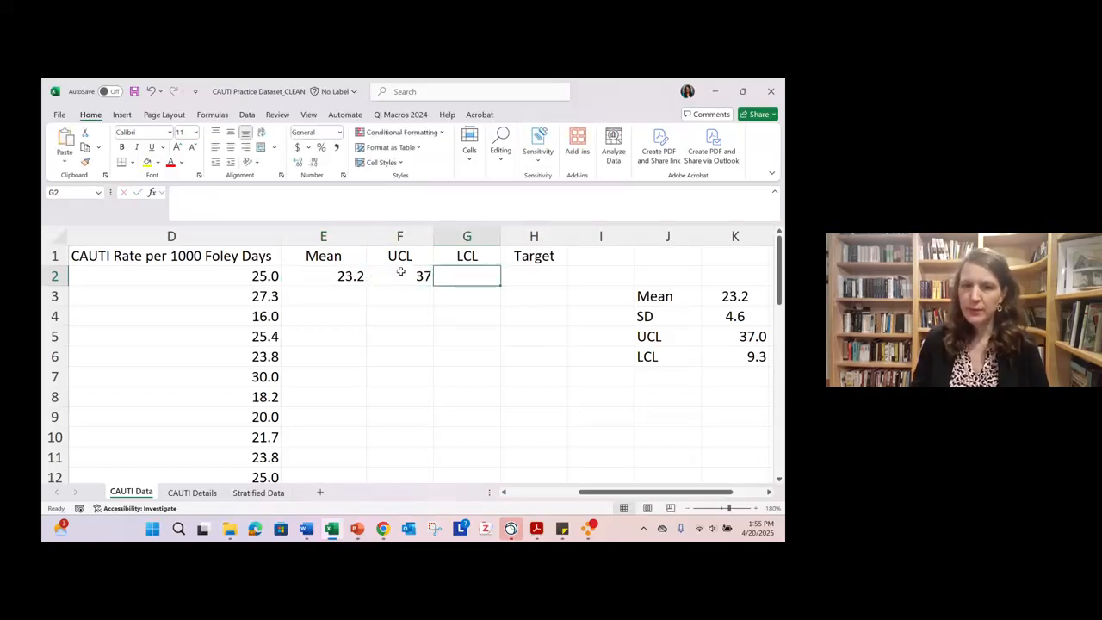
type("9.3")
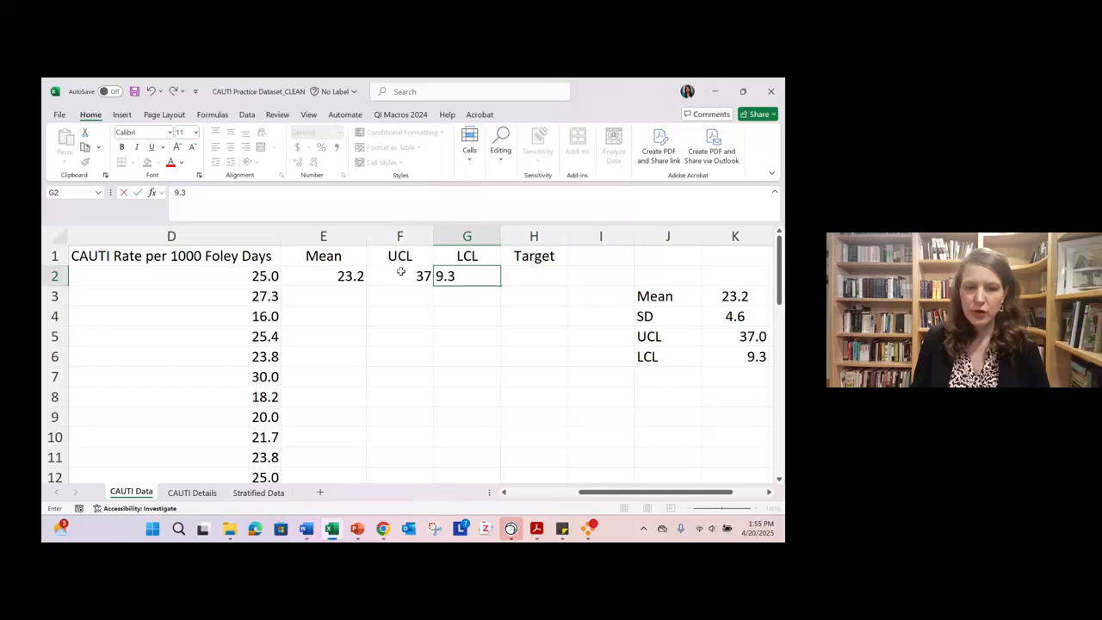
- Check the target CAUTI rate in the Word case study instructions, and enter 4.9 as the Month 1 target in H2 of the Excel dataset
mouse_move(306, 529)
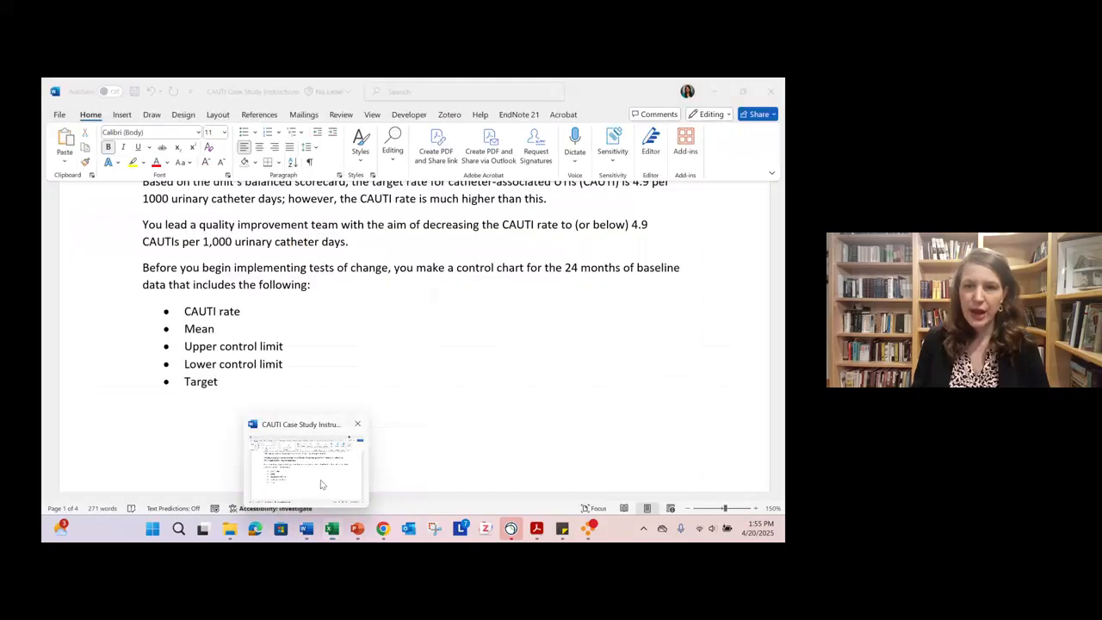
left_click(321, 485)
scroll(453, 386, "up", 3)
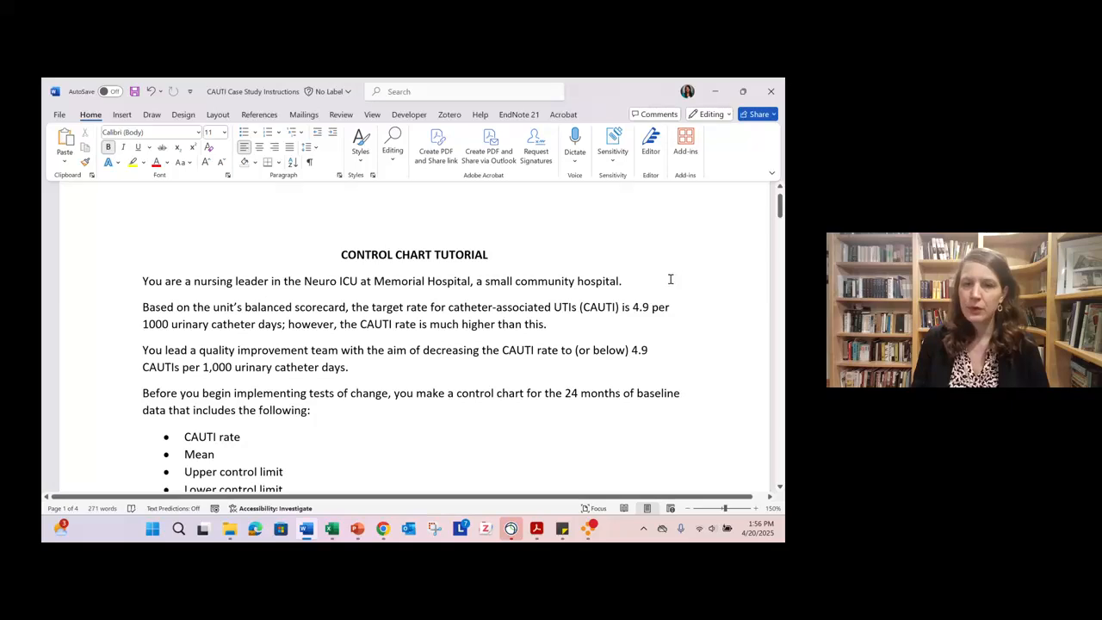
left_click(715, 91)
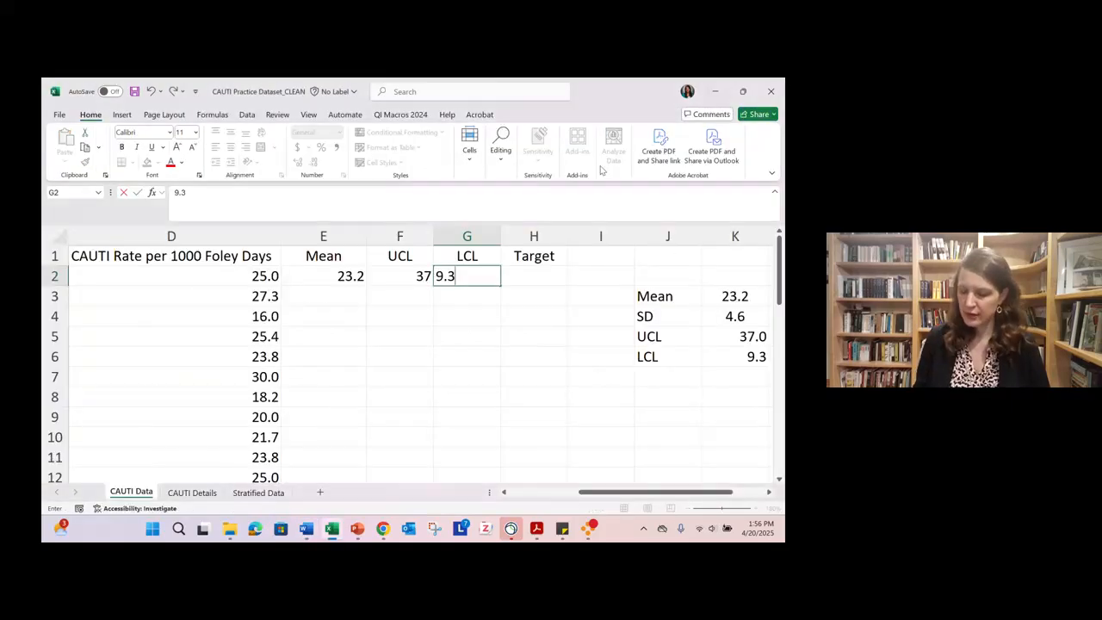
left_click(537, 272)
type("4.9")
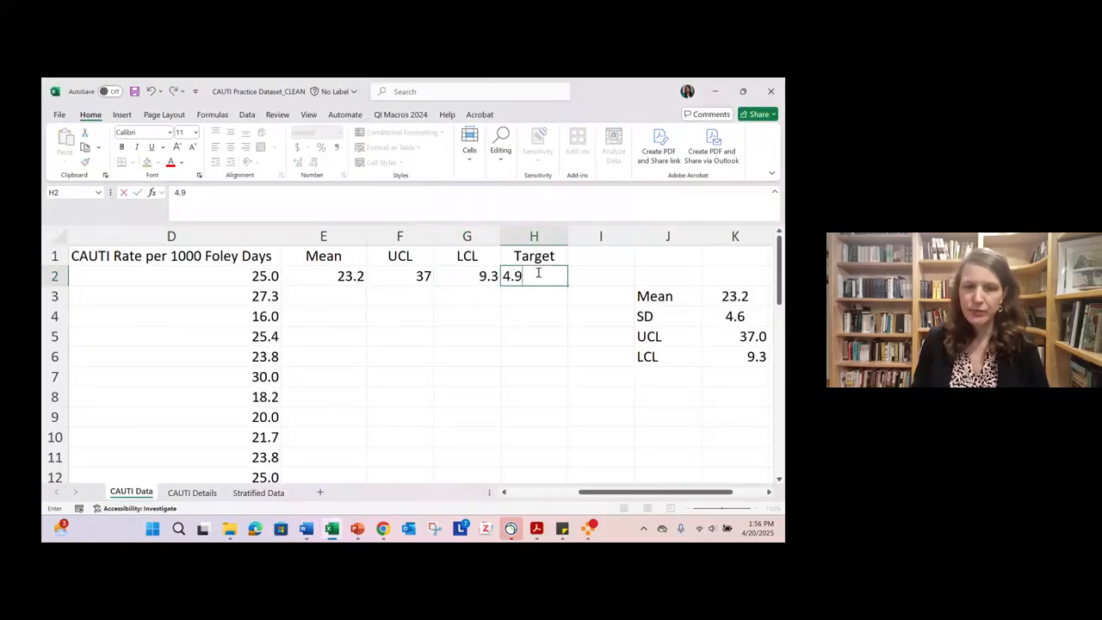
key("Return")
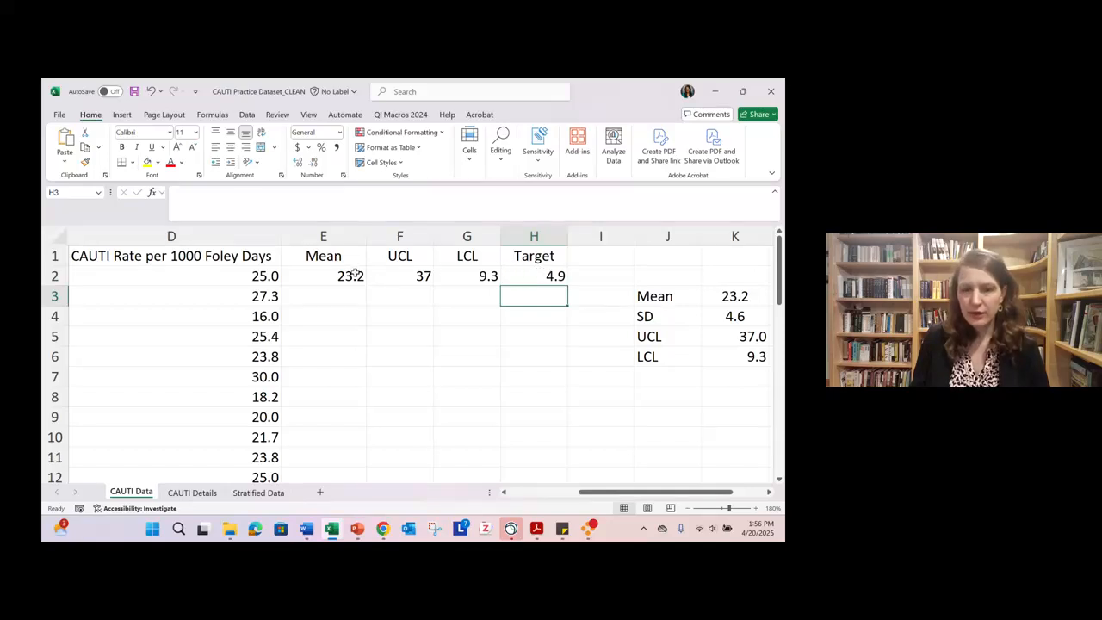
- Fill the mean of 23.2 down column E from Month 1 through Month 36
scroll(338, 385, "down", 10)
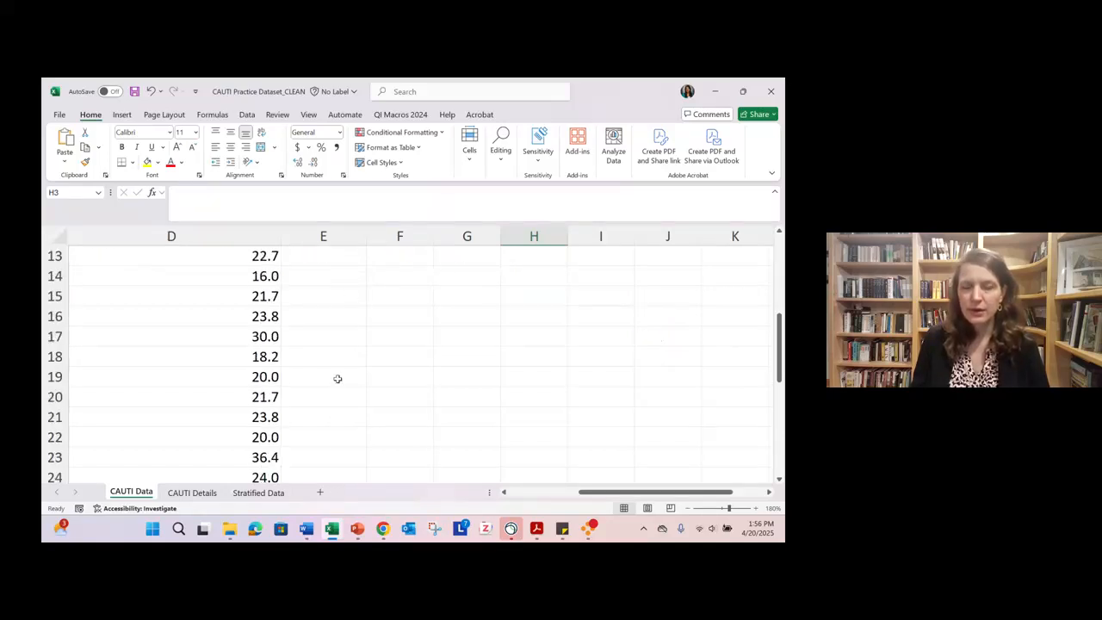
scroll(338, 378, "up", 4)
scroll(337, 379, "up", 6)
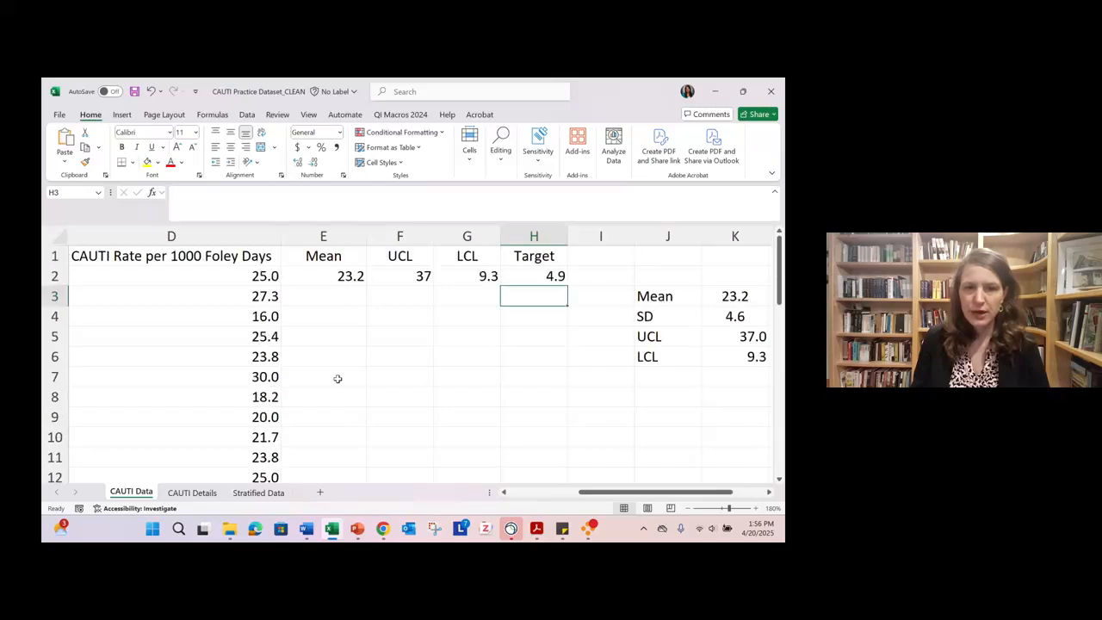
left_click(340, 276)
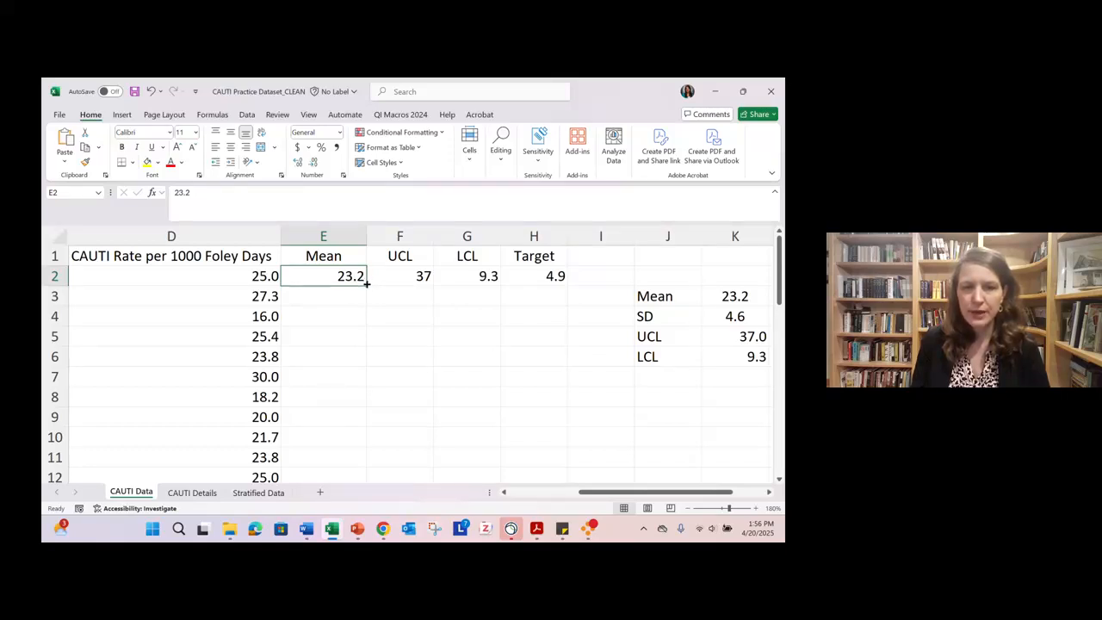
left_click_drag(366, 283, 362, 464)
left_click(688, 508)
left_click(688, 508)
left_click(688, 508)
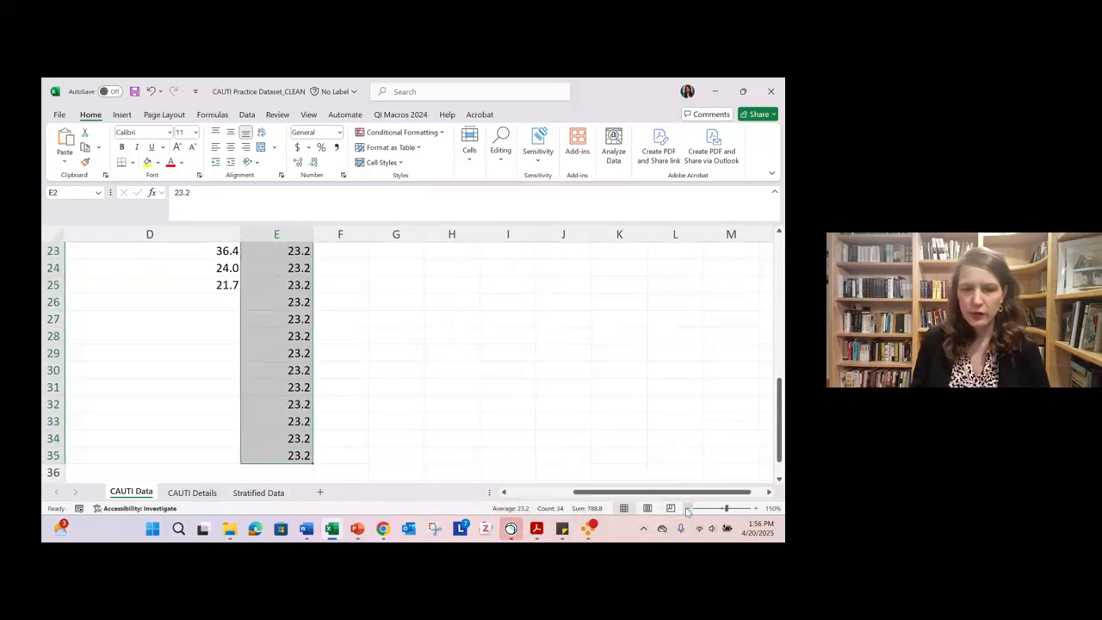
left_click(688, 508)
left_click_drag(677, 493, 553, 495)
scroll(524, 431, "down", 1)
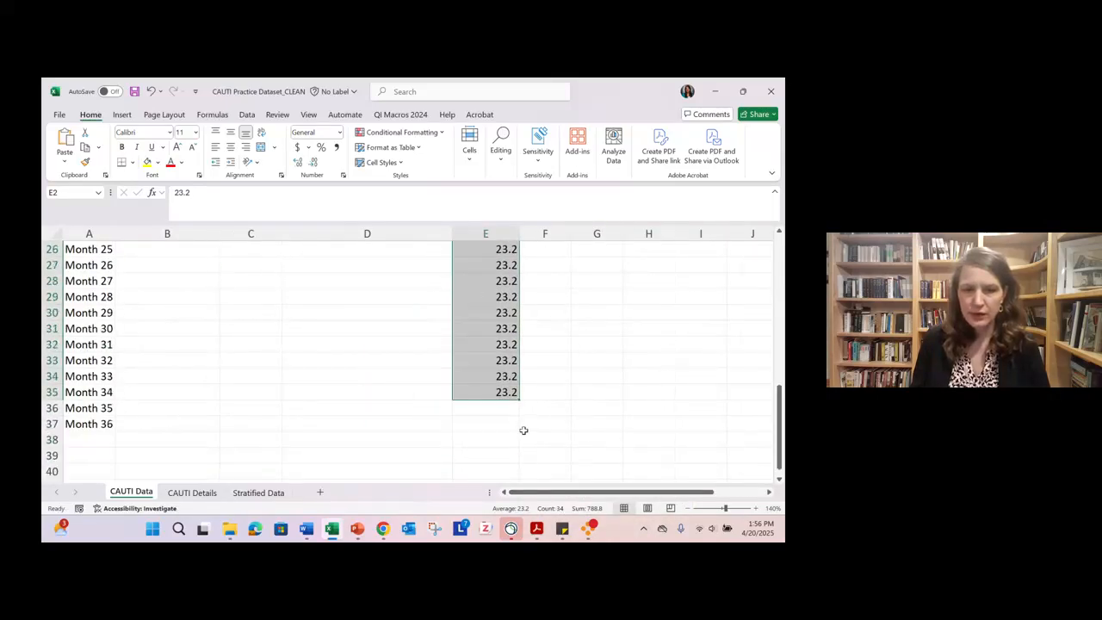
left_click_drag(519, 398, 516, 426)
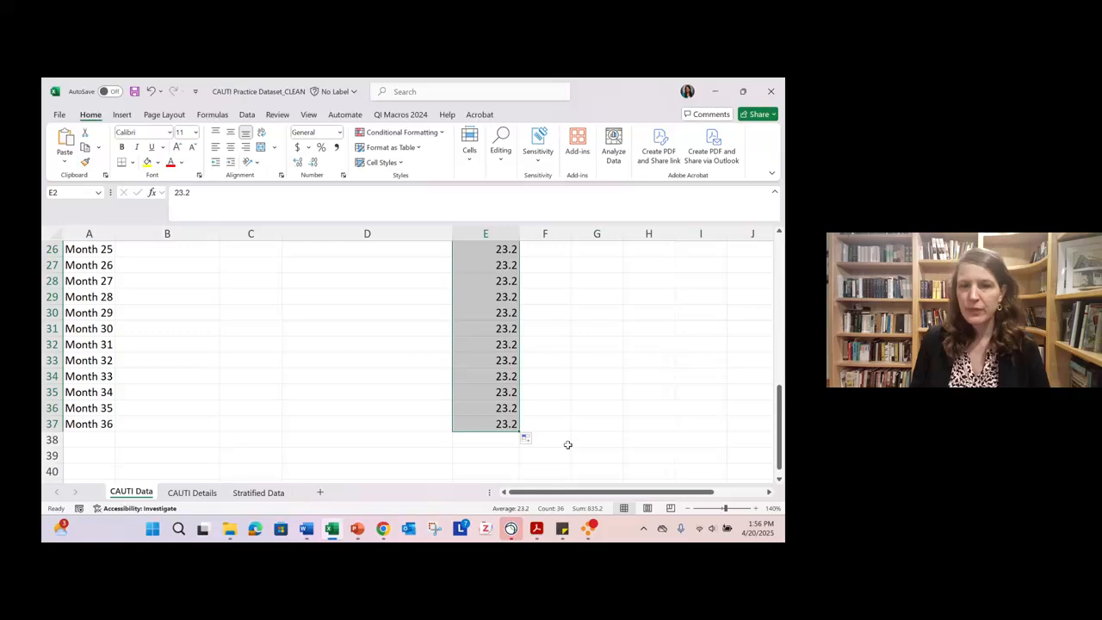
- Fill the UCL value of 37 down column F through Month 36
scroll(567, 444, "up", 8)
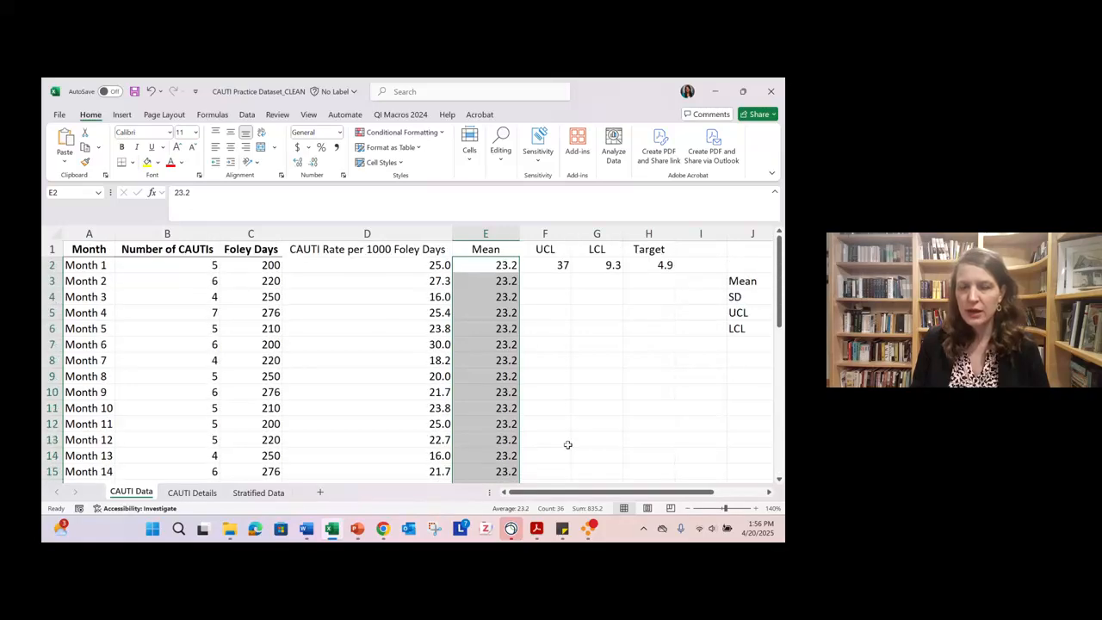
left_click(541, 261)
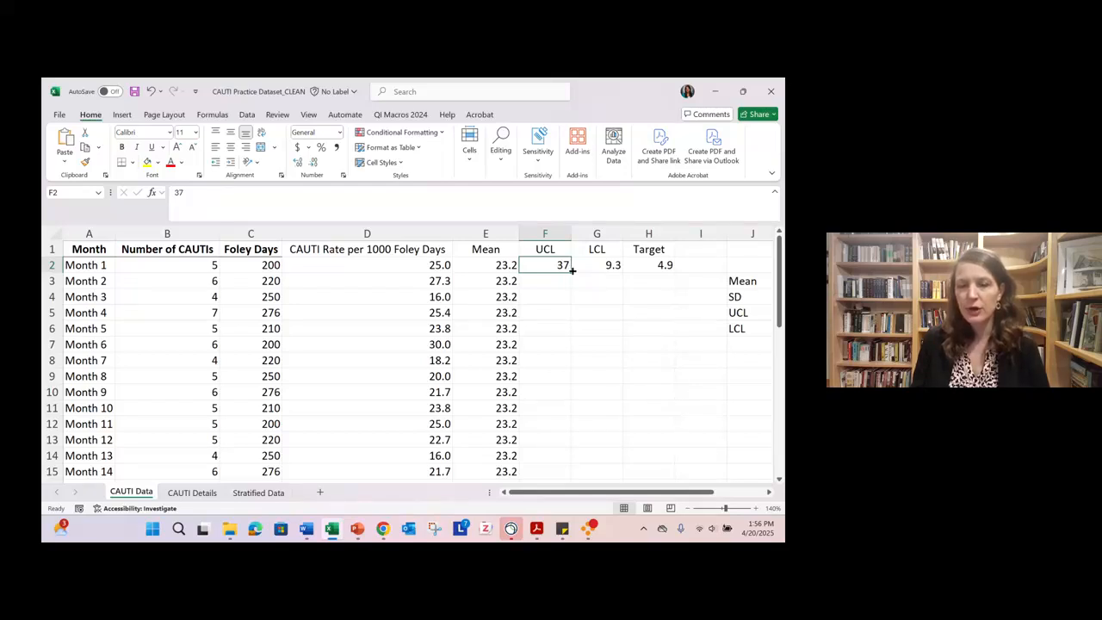
double_click(572, 270)
scroll(622, 397, "down", 9)
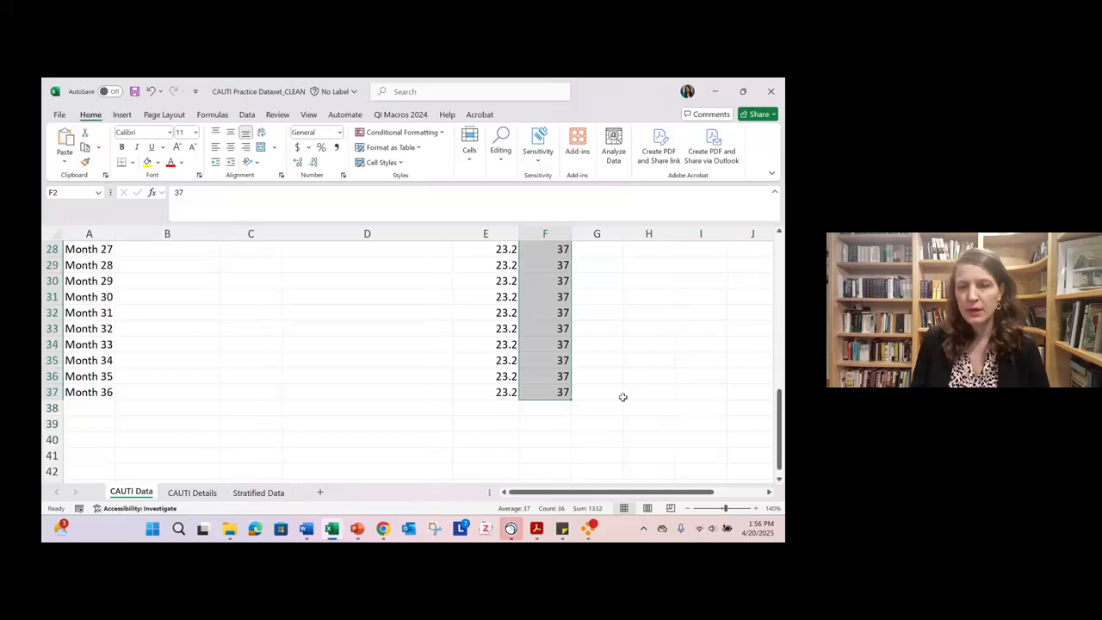
scroll(622, 397, "up", 9)
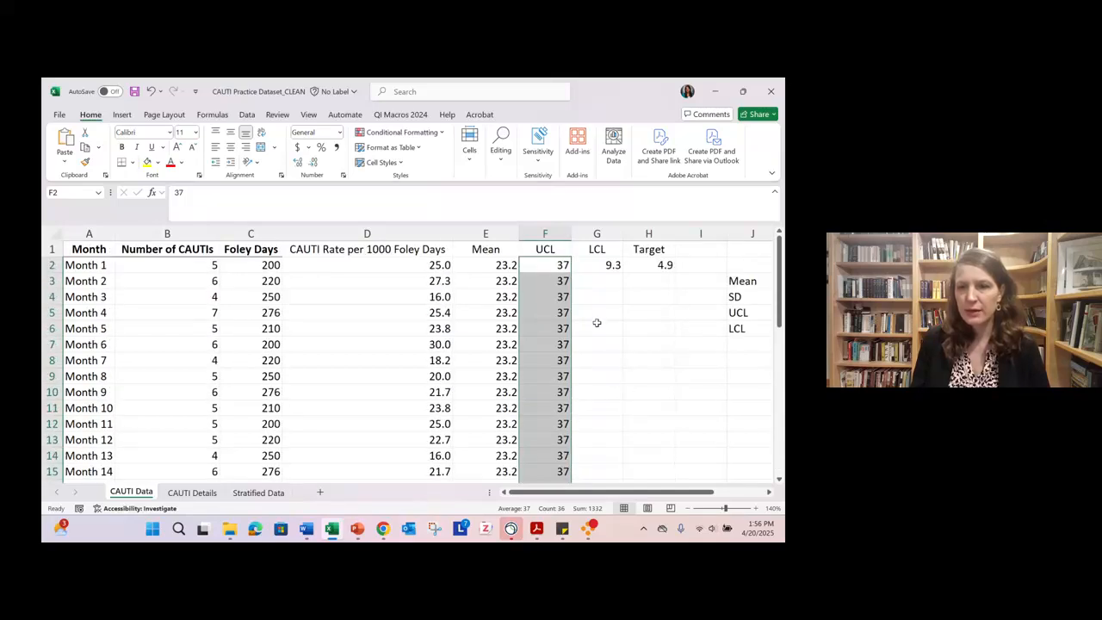
- Fill the LCL of 9.3 and the target of 4.9 down columns G and H through Month 36
left_click(614, 268)
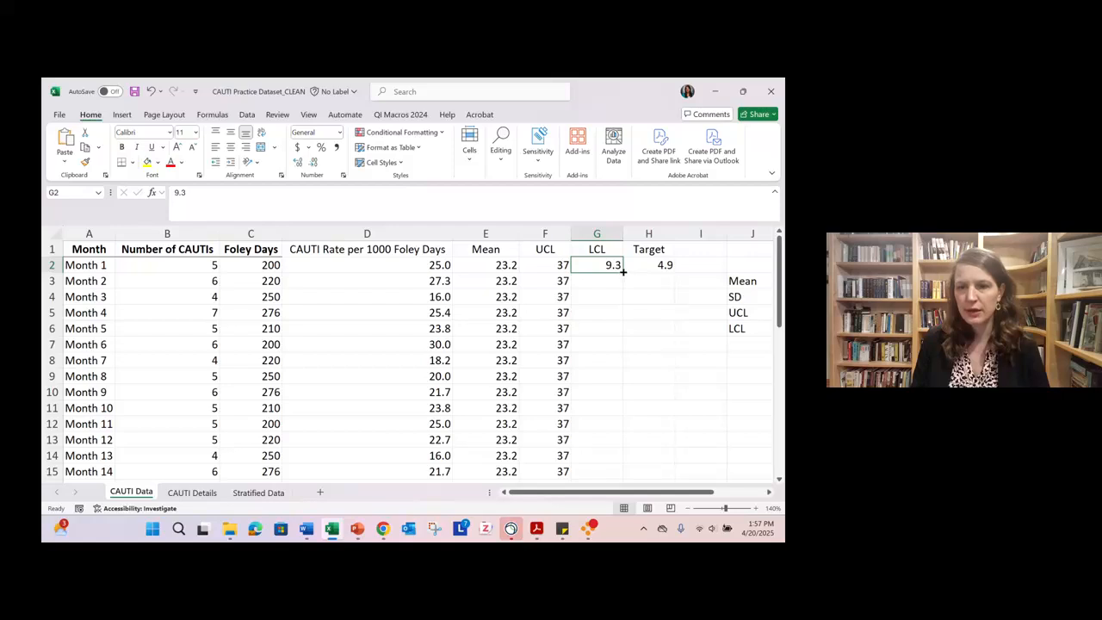
double_click(623, 271)
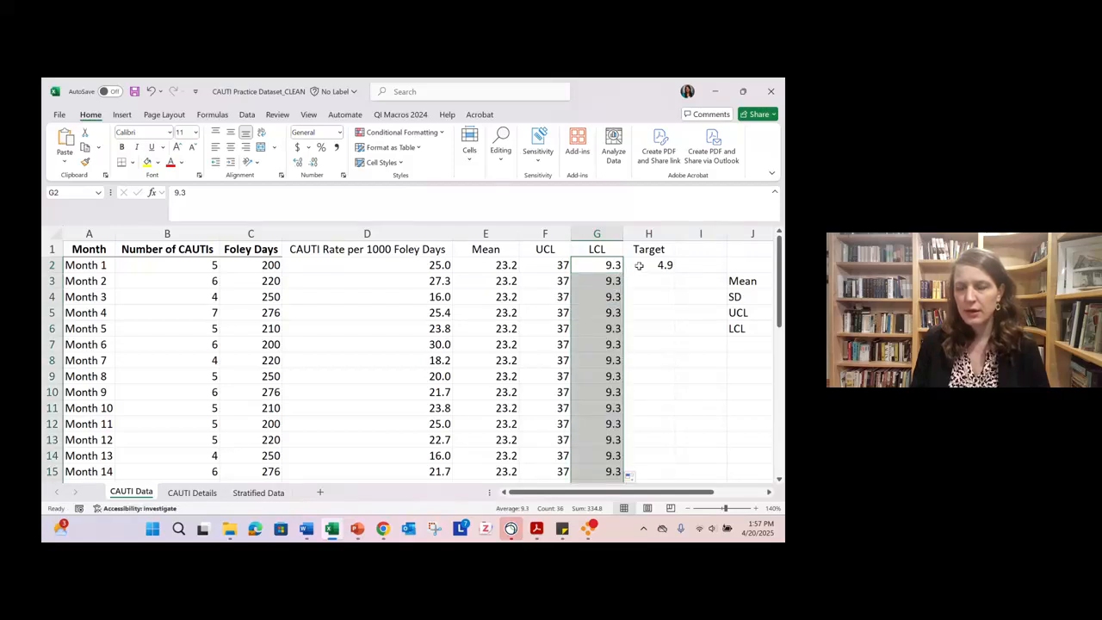
left_click(639, 266)
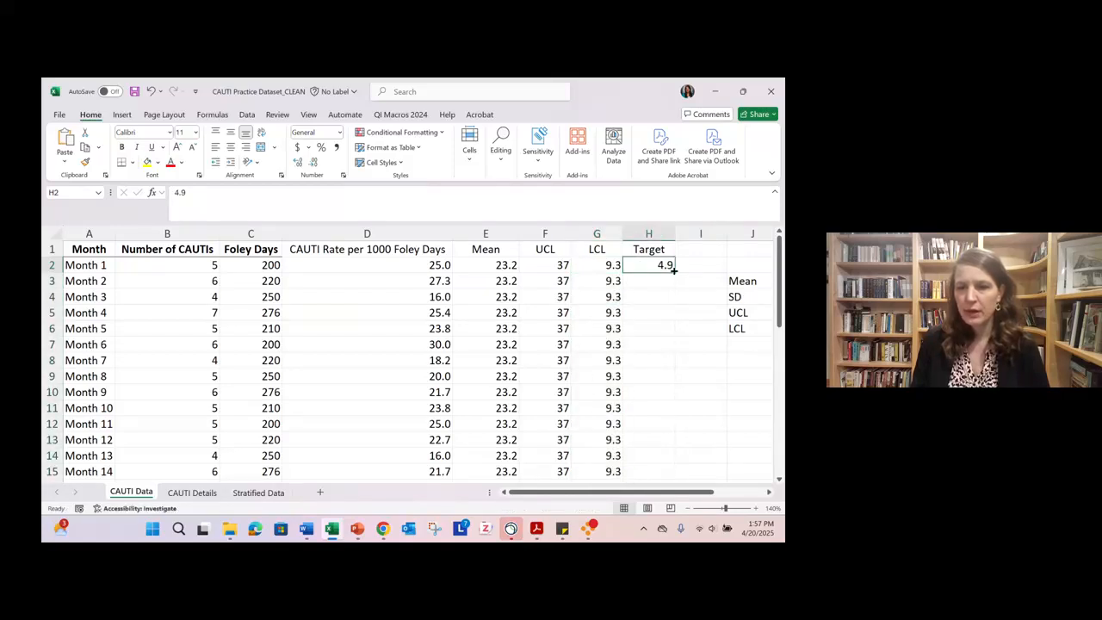
double_click(674, 270)
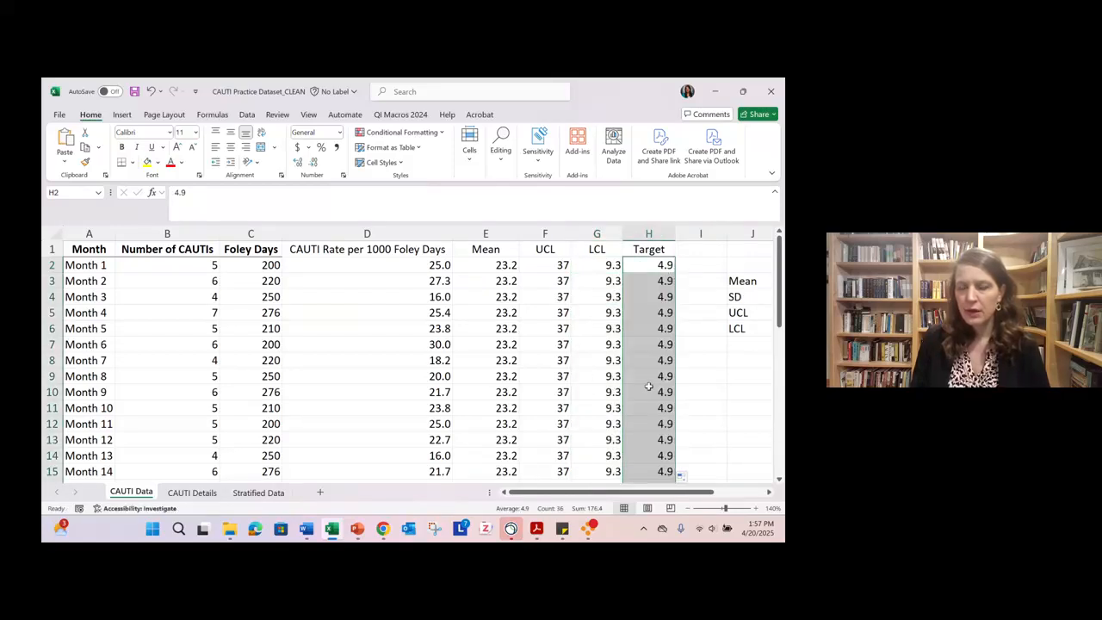
left_click(694, 509)
left_click(694, 510)
left_click(693, 509)
left_click(694, 509)
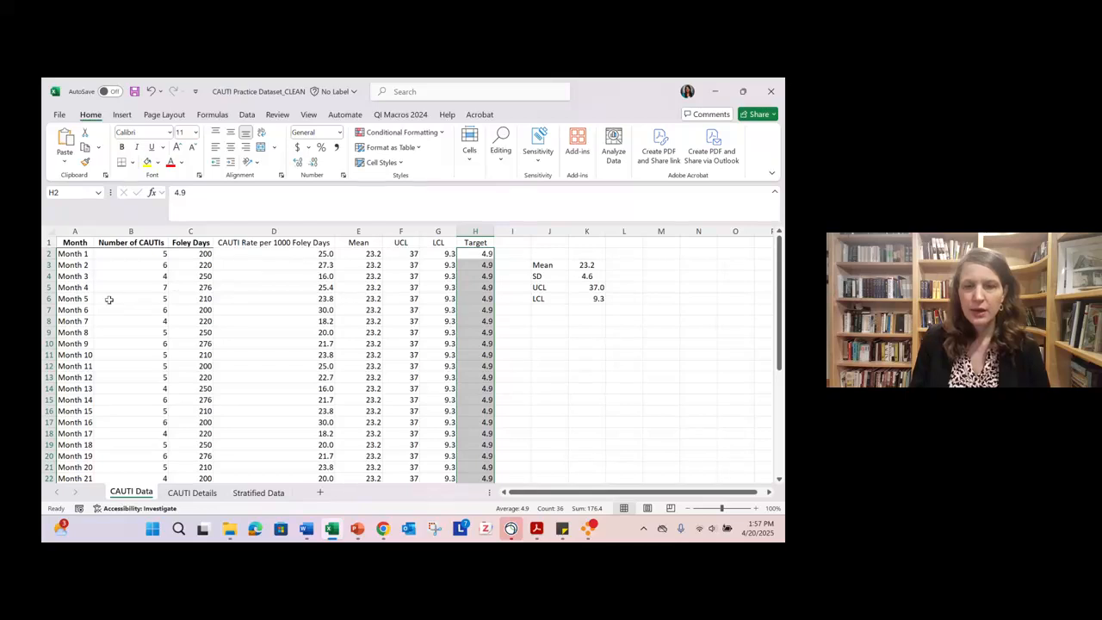
scroll(109, 299, "down", 2)
scroll(109, 299, "down", 4)
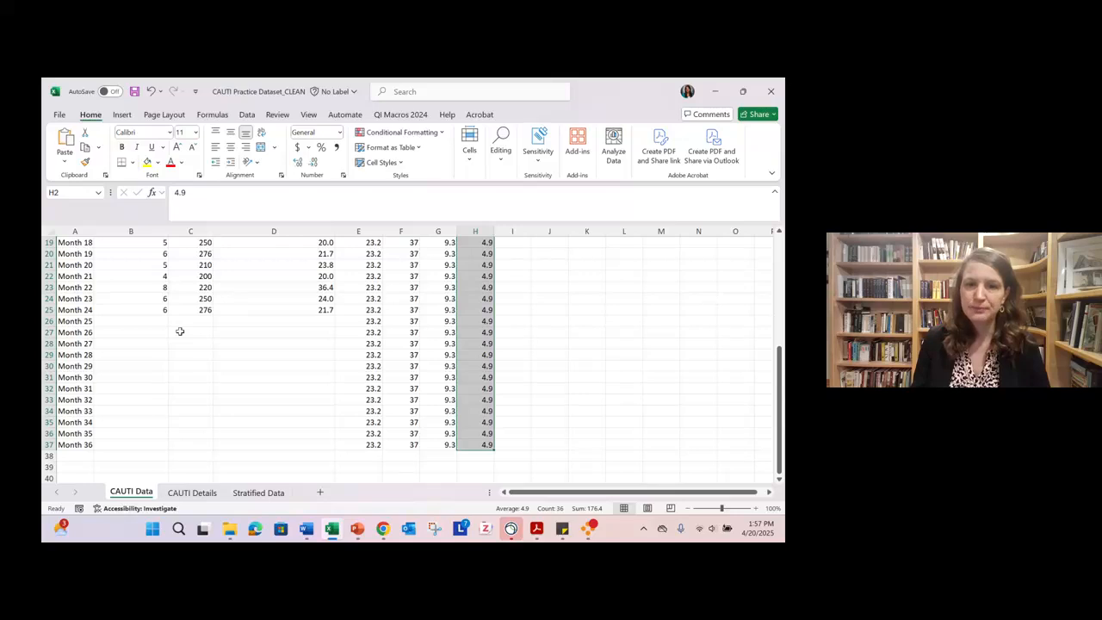
left_click(633, 365)
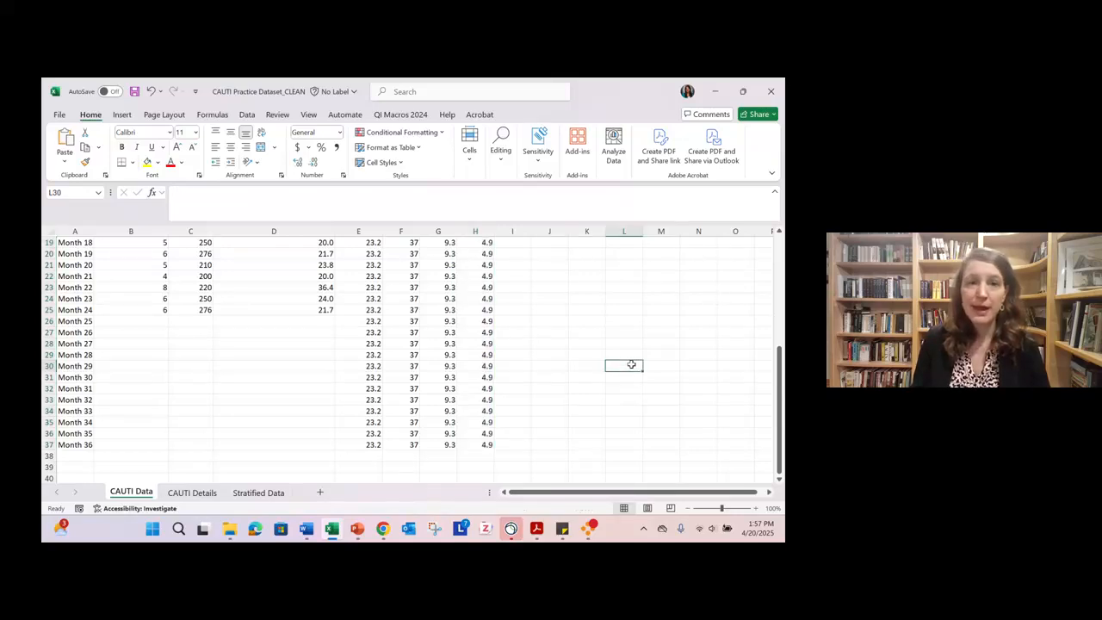
- Color the chart data headers red: Month in A1 and CAUTI rate, Mean, UCL, LCL and Target in D1:H1
scroll(631, 364, "up", 6)
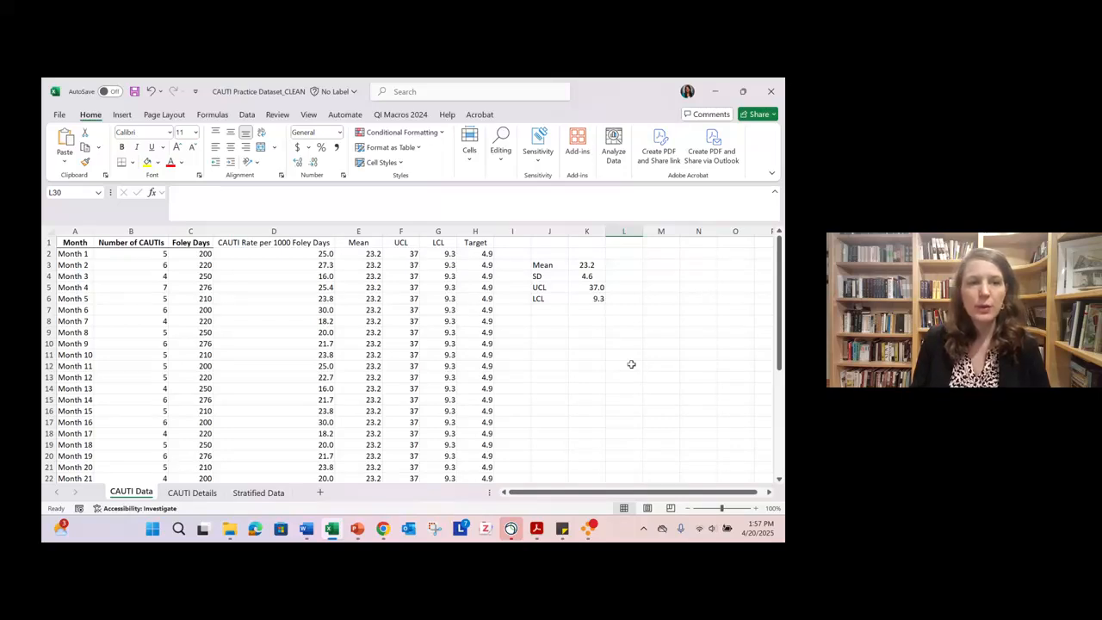
left_click(75, 242)
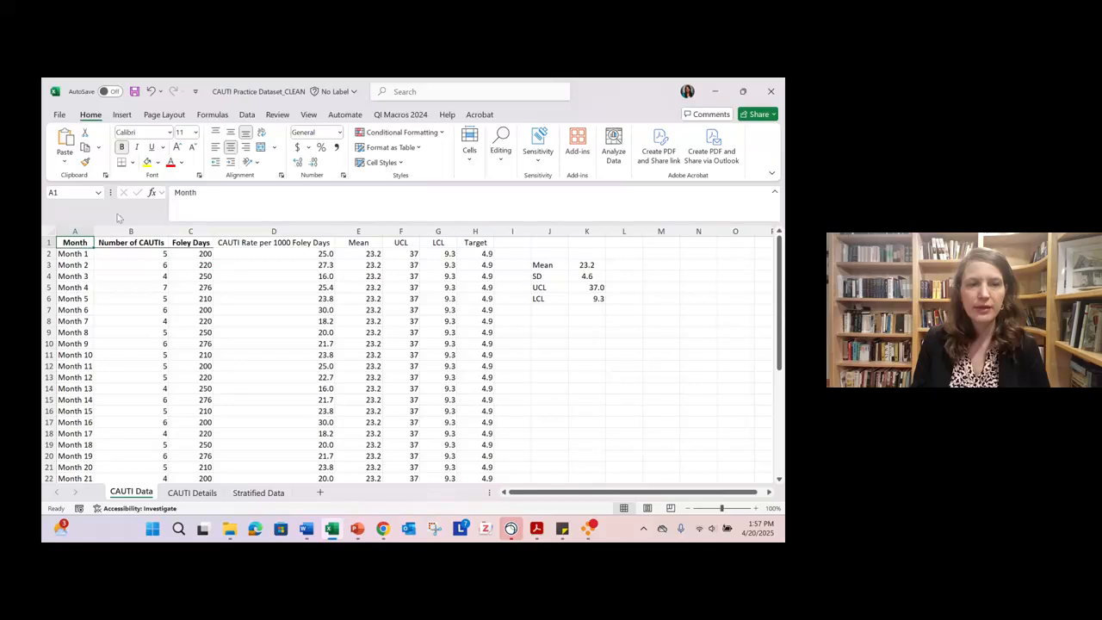
left_click(171, 163)
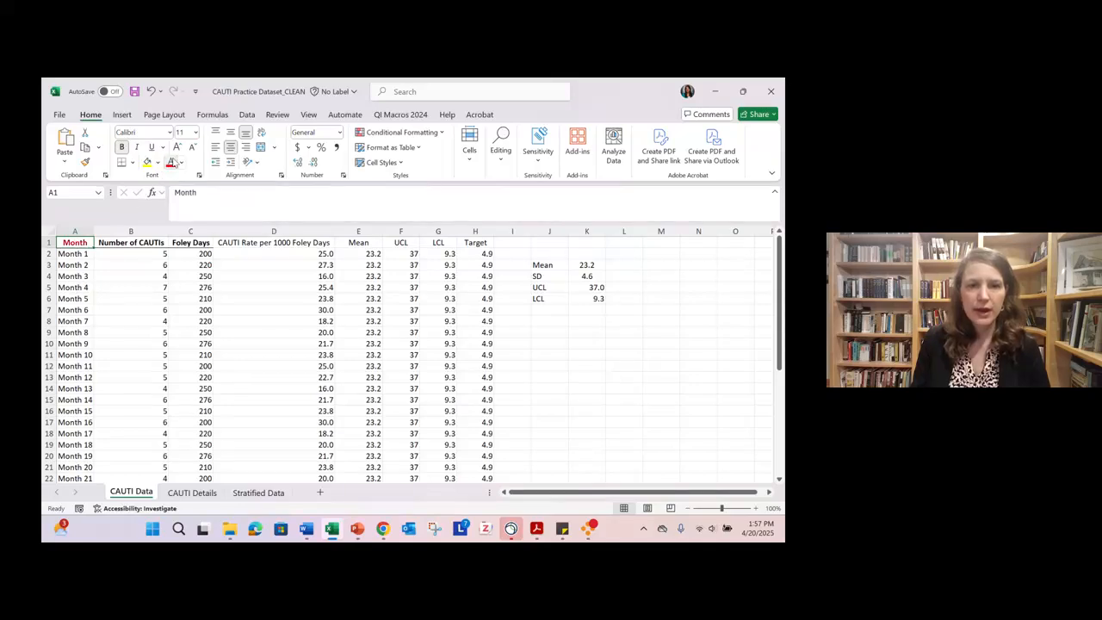
left_click_drag(290, 242, 473, 242)
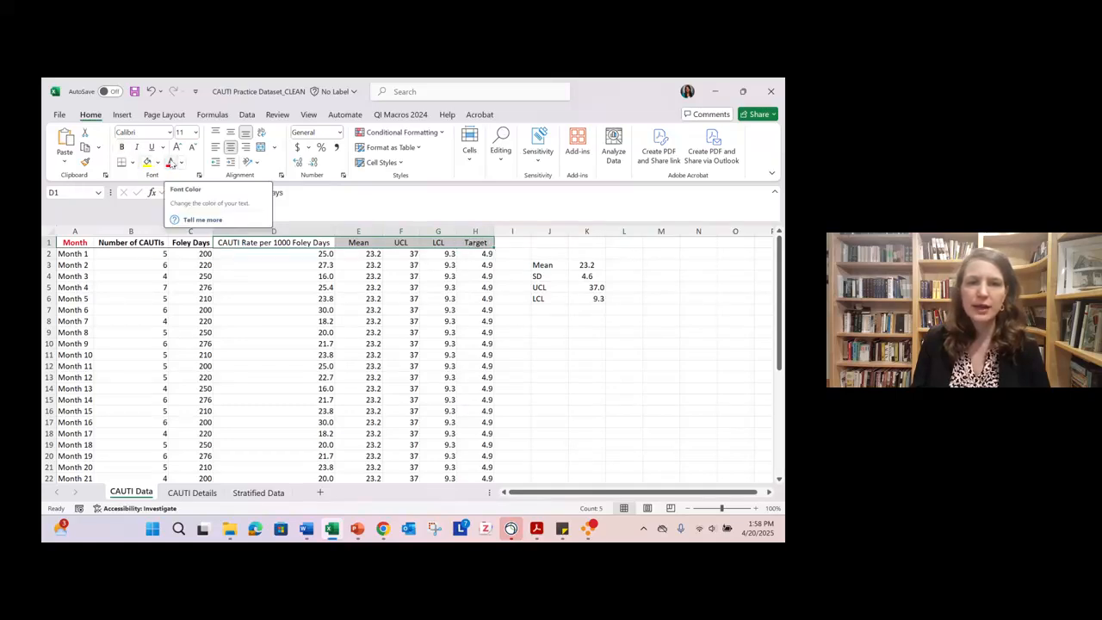
left_click(171, 163)
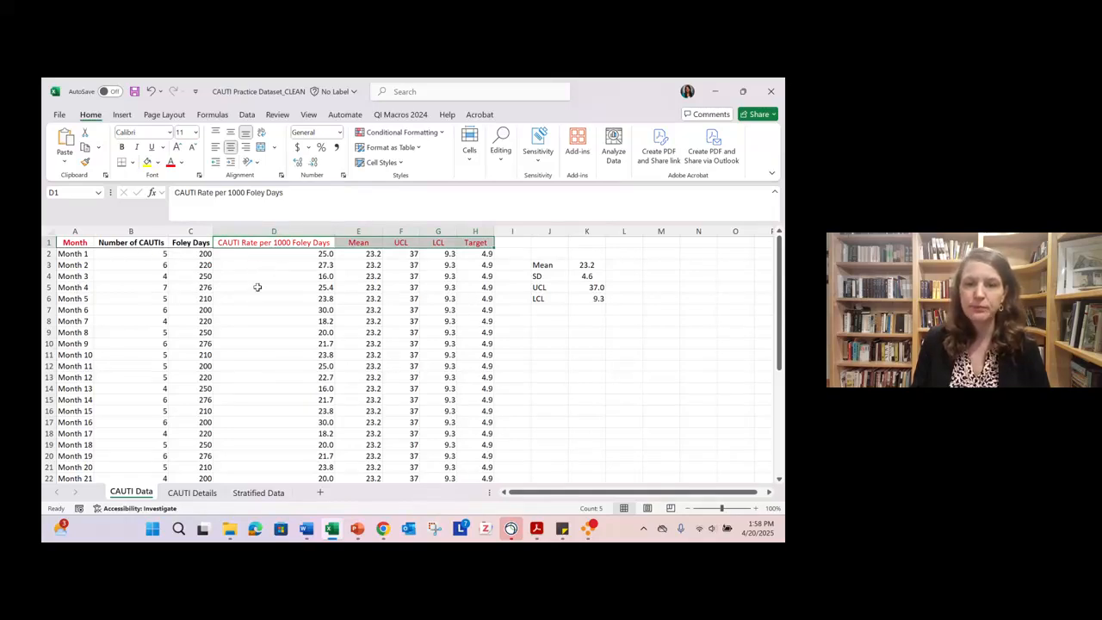
left_click(601, 364)
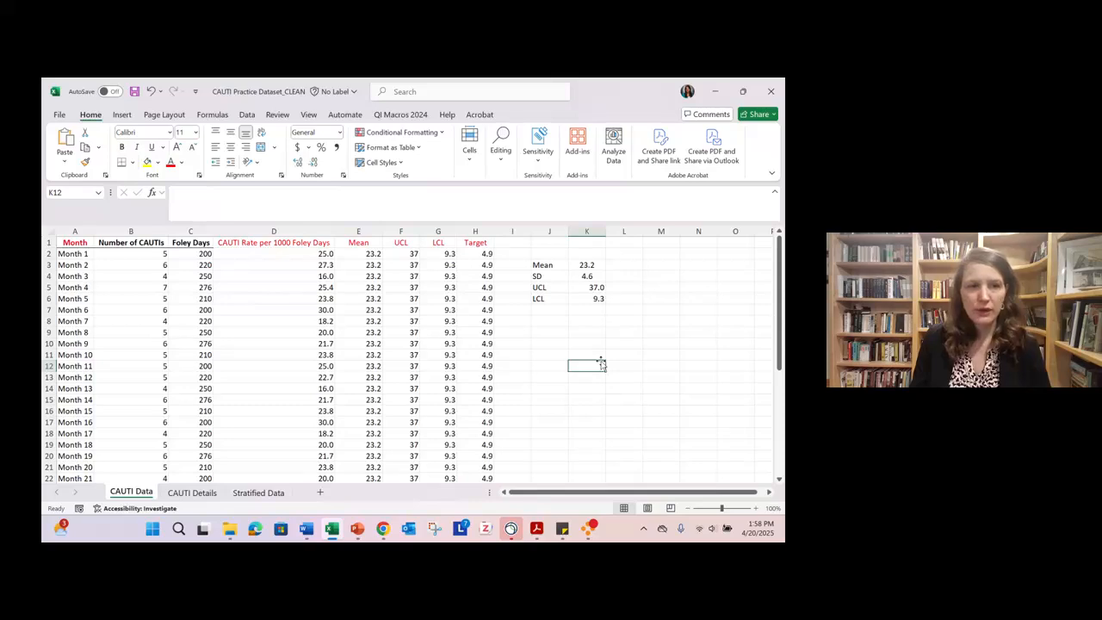
left_click(68, 228)
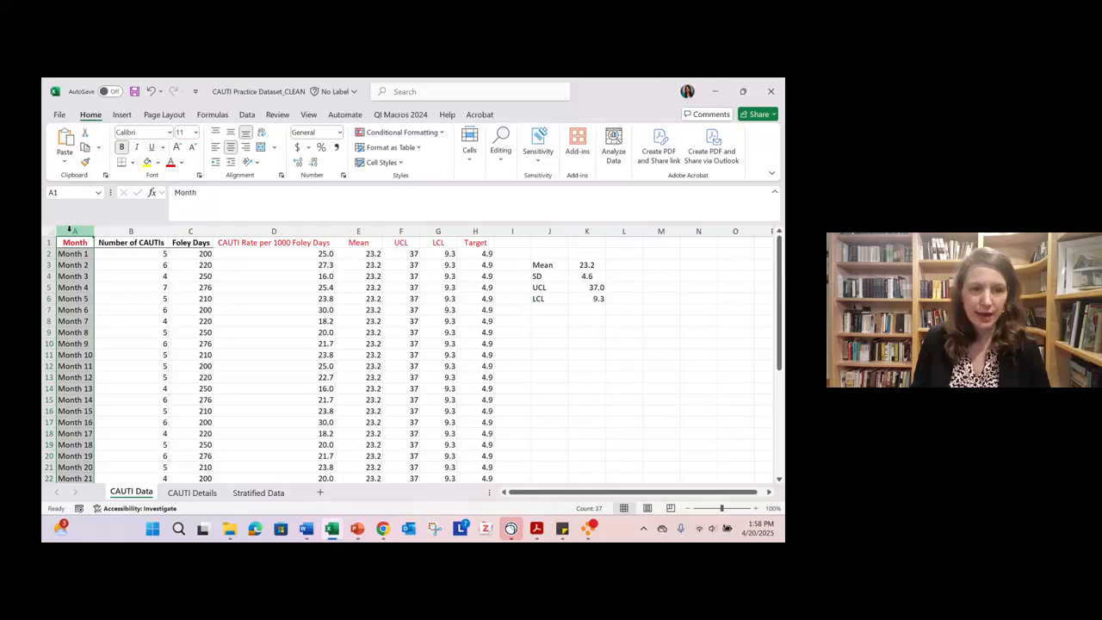
scroll(74, 319, "down", 11)
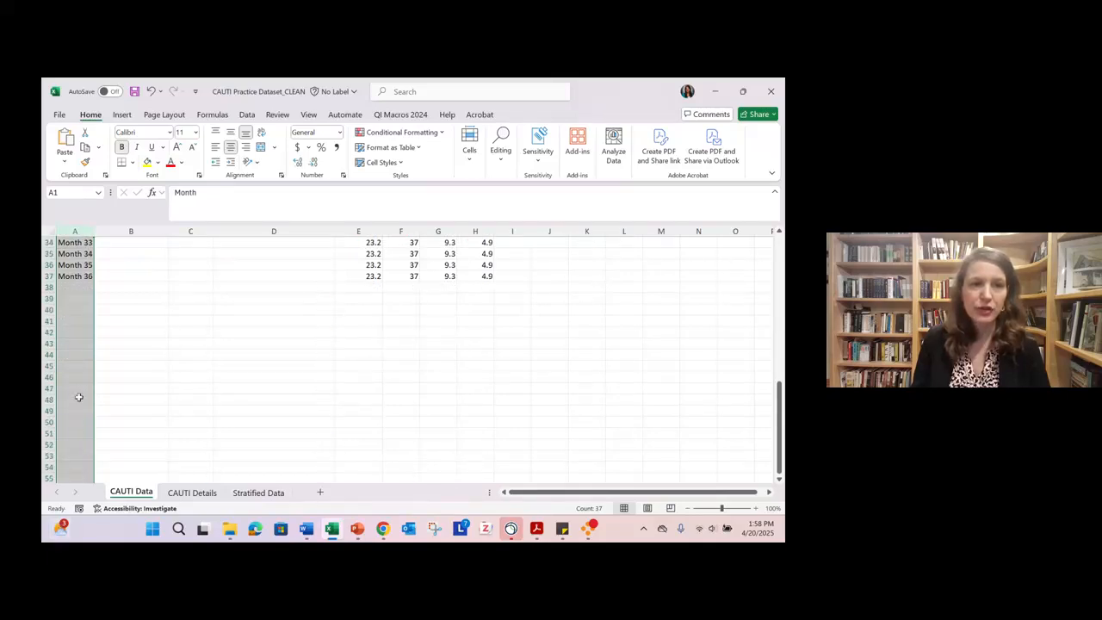
scroll(78, 397, "up", 11)
left_click(131, 319)
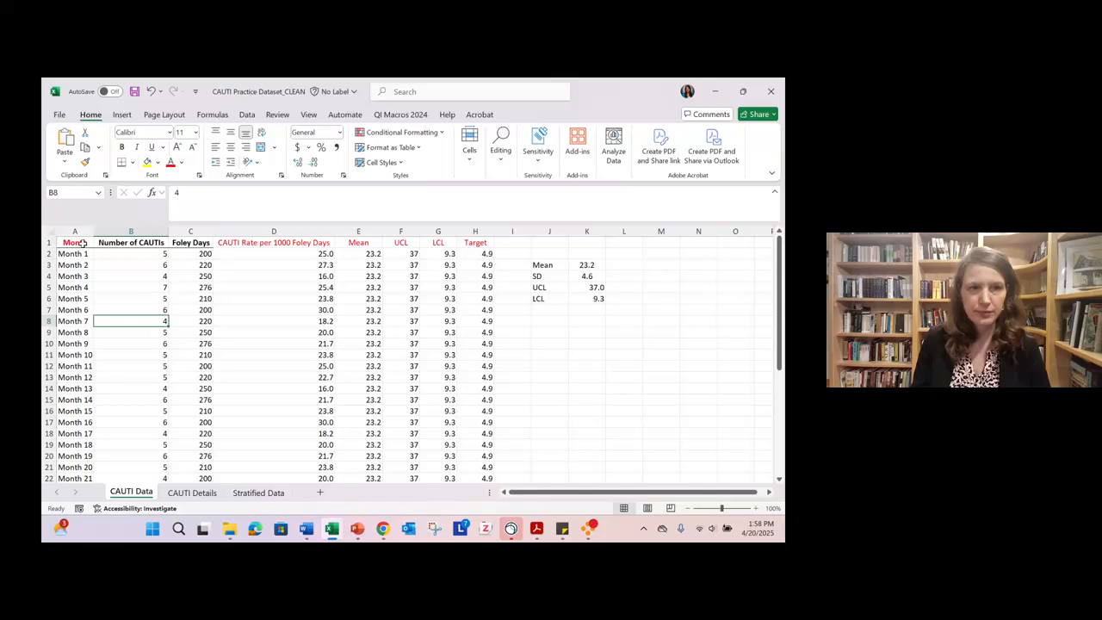
- Insert a basic 2-D line chart from the non-adjacent ranges A1:A37 and D1:H37, leaving out the CAUTI count and Foley Days columns
left_click_drag(82, 244, 77, 457)
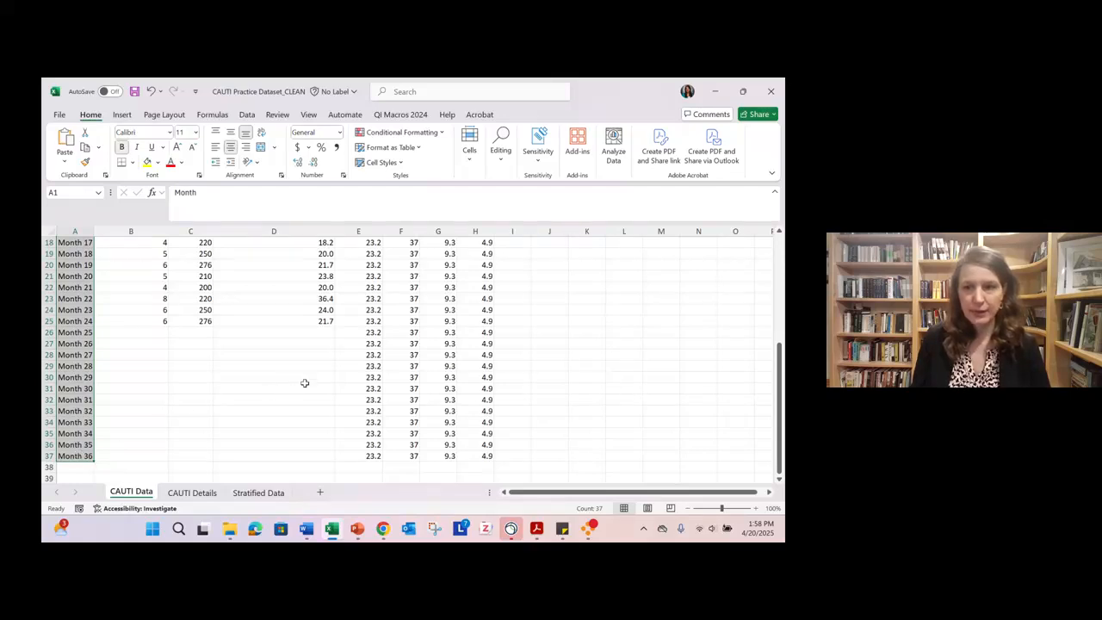
scroll(304, 382, "up", 3)
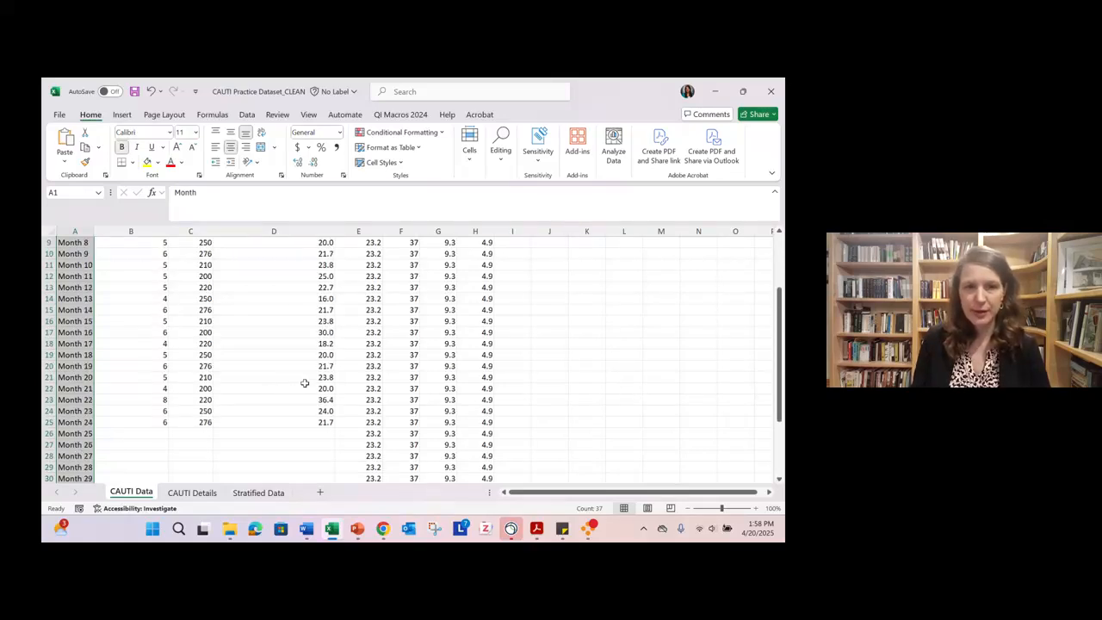
scroll(304, 383, "up", 3)
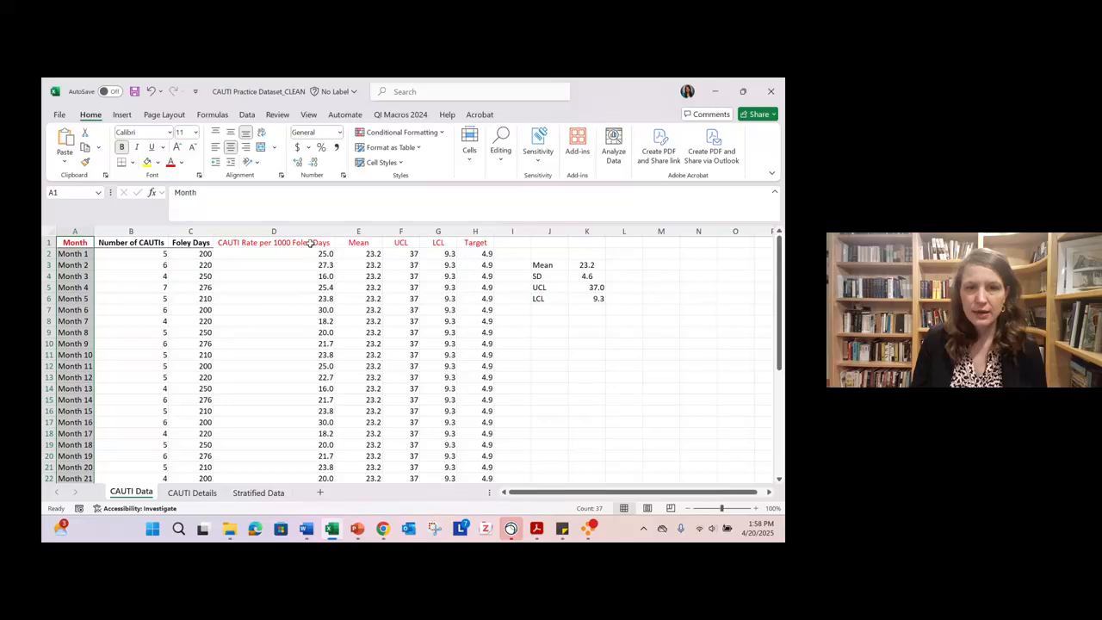
left_click_drag(311, 244, 473, 455)
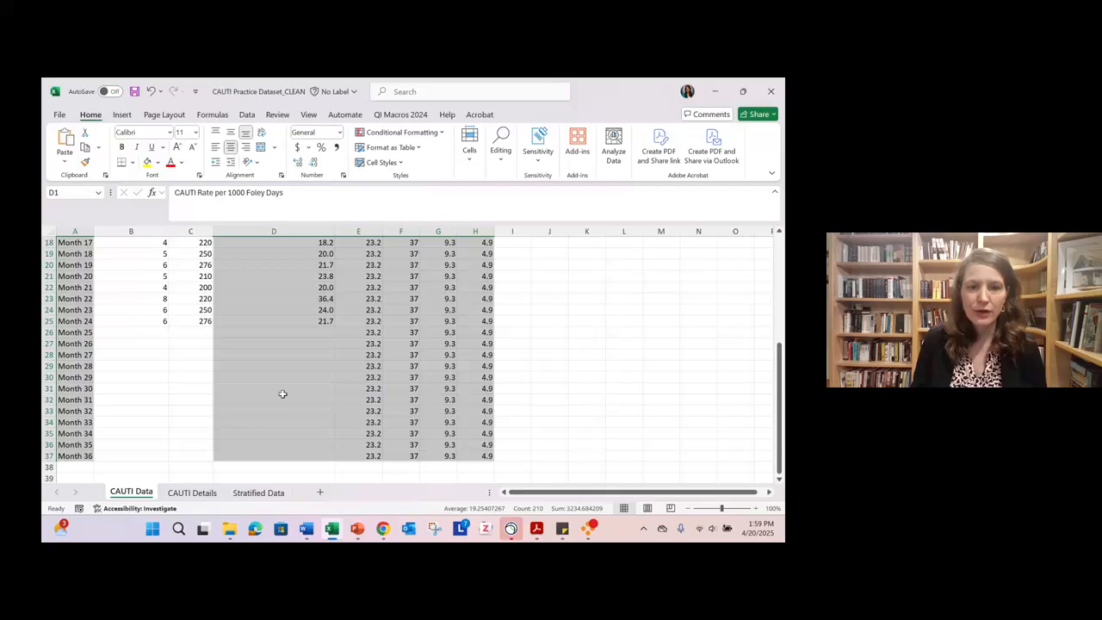
scroll(136, 322, "up", 3)
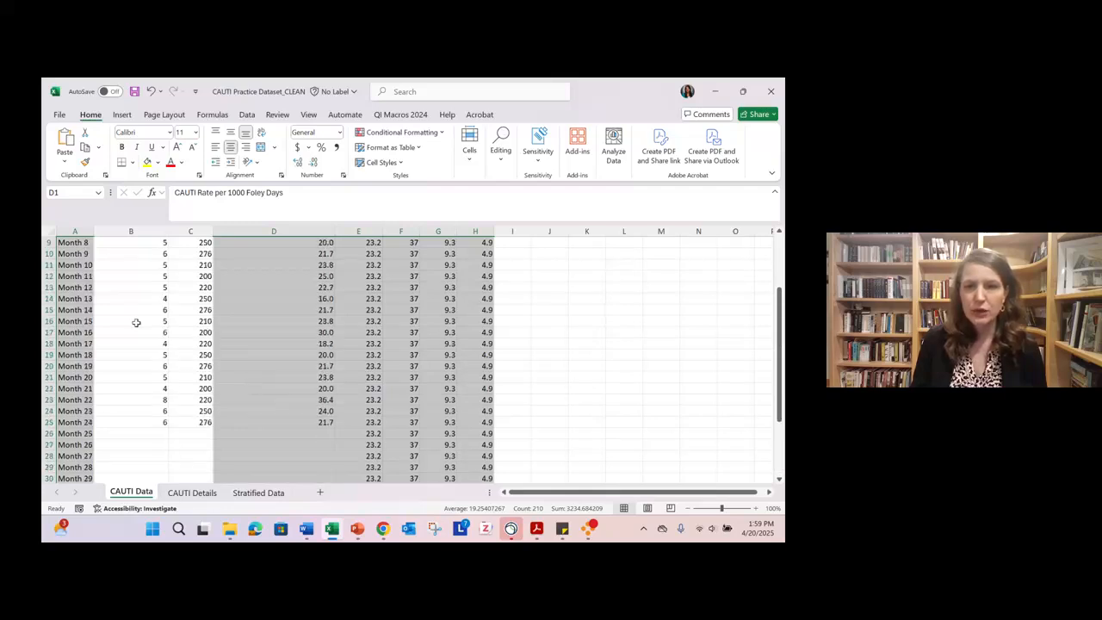
scroll(136, 322, "up", 3)
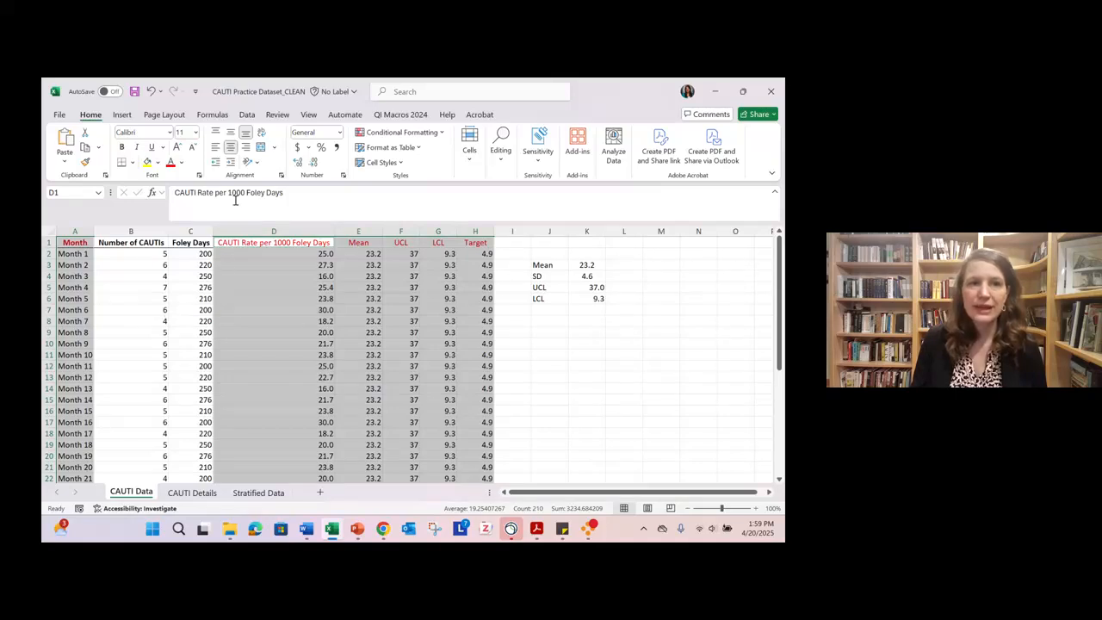
left_click(122, 116)
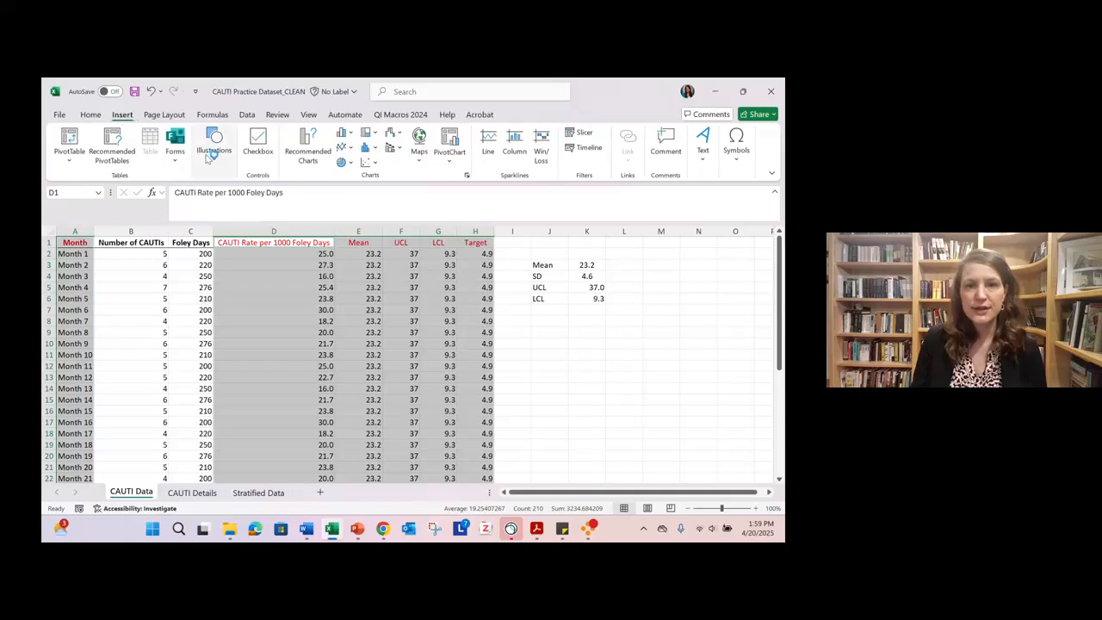
left_click(350, 151)
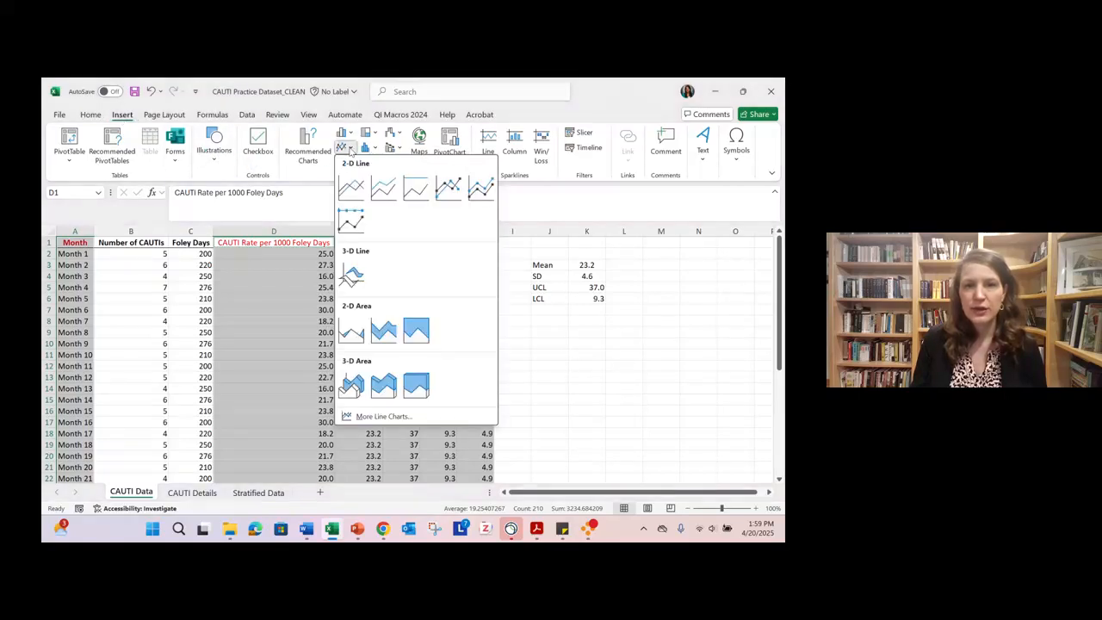
left_click(351, 188)
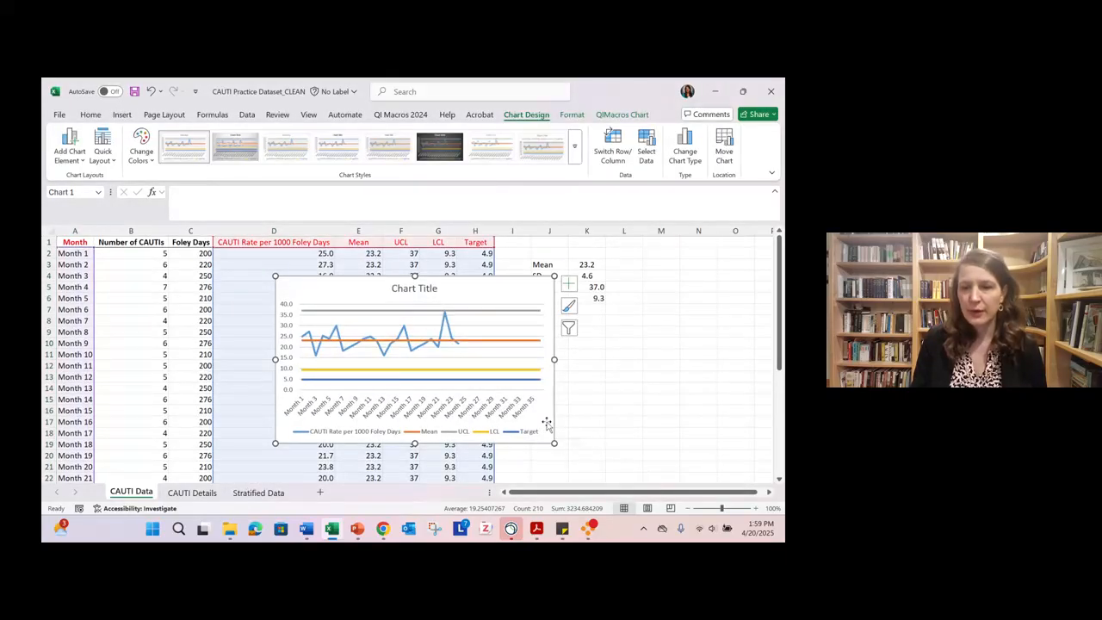
- Move the new line chart clear of the data table, reduce the sheet zoom to 70%, and delete the chart
left_click_drag(551, 422, 720, 428)
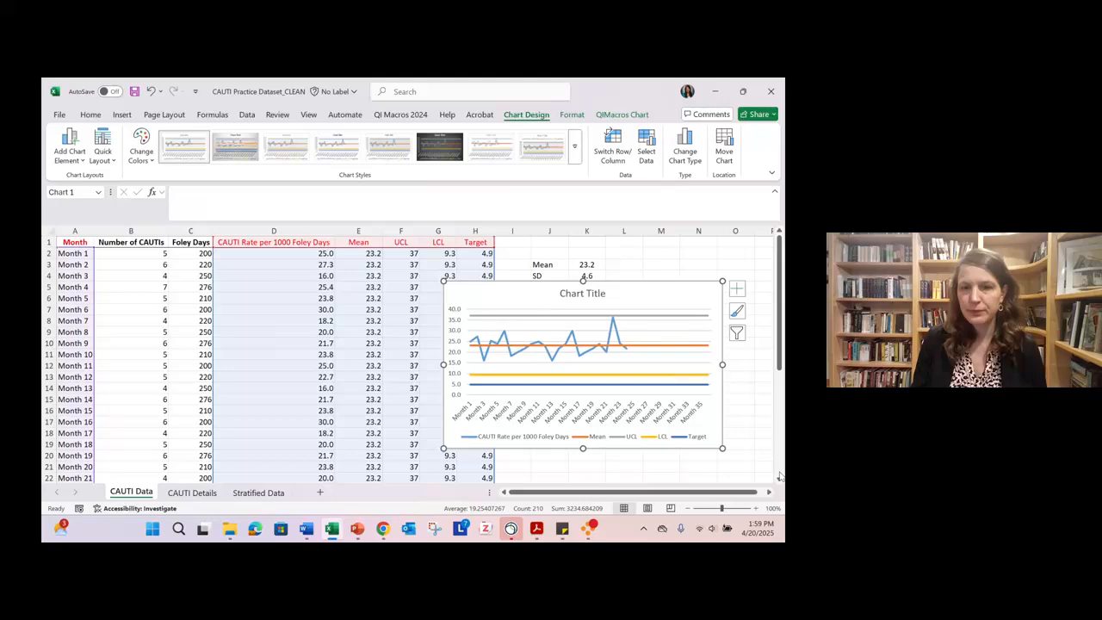
left_click(689, 509)
left_click(689, 509)
left_click(688, 509)
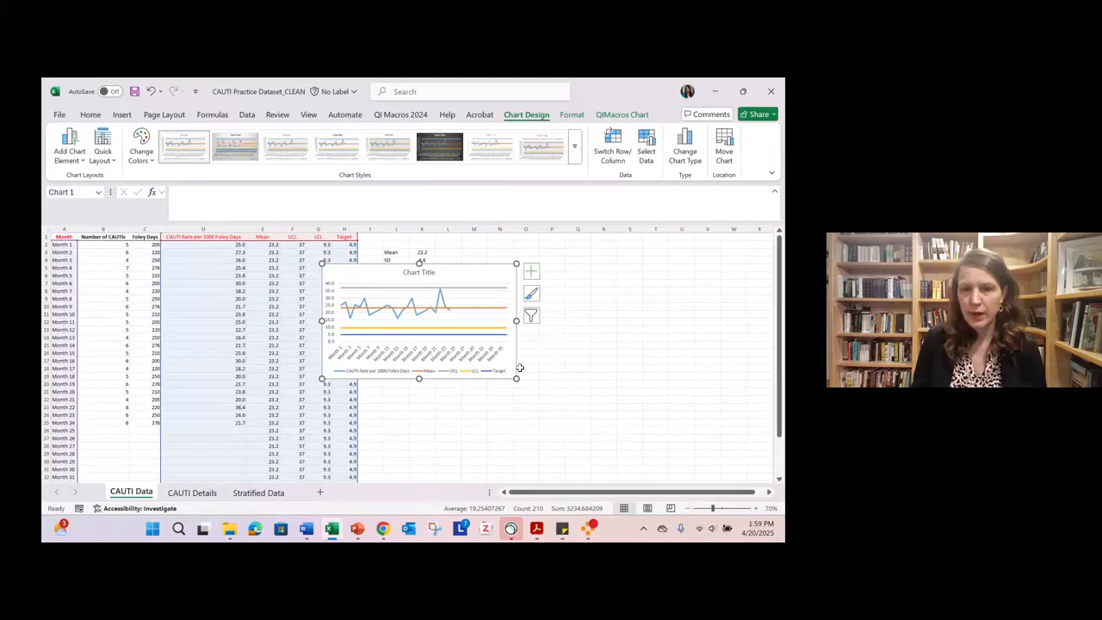
left_click_drag(507, 363, 663, 371)
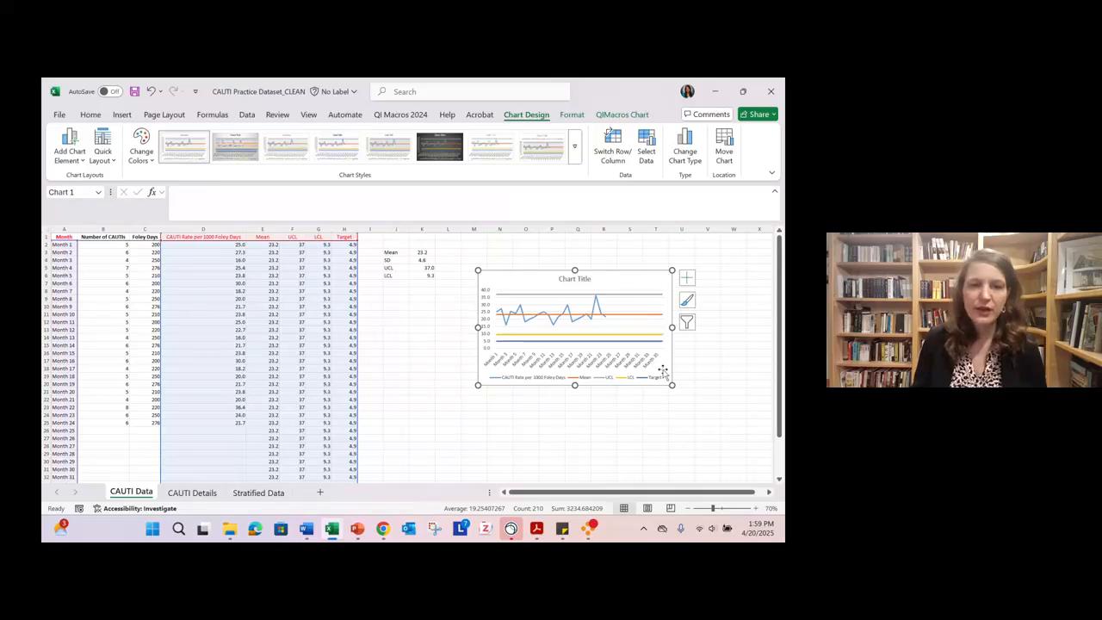
key("Delete")
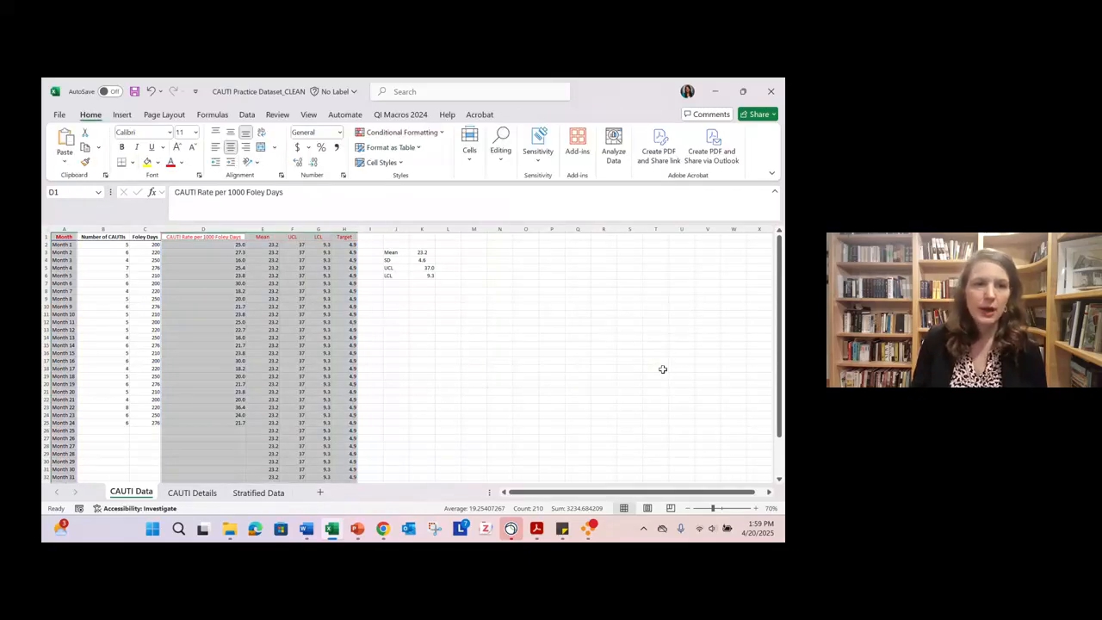
left_click(531, 346)
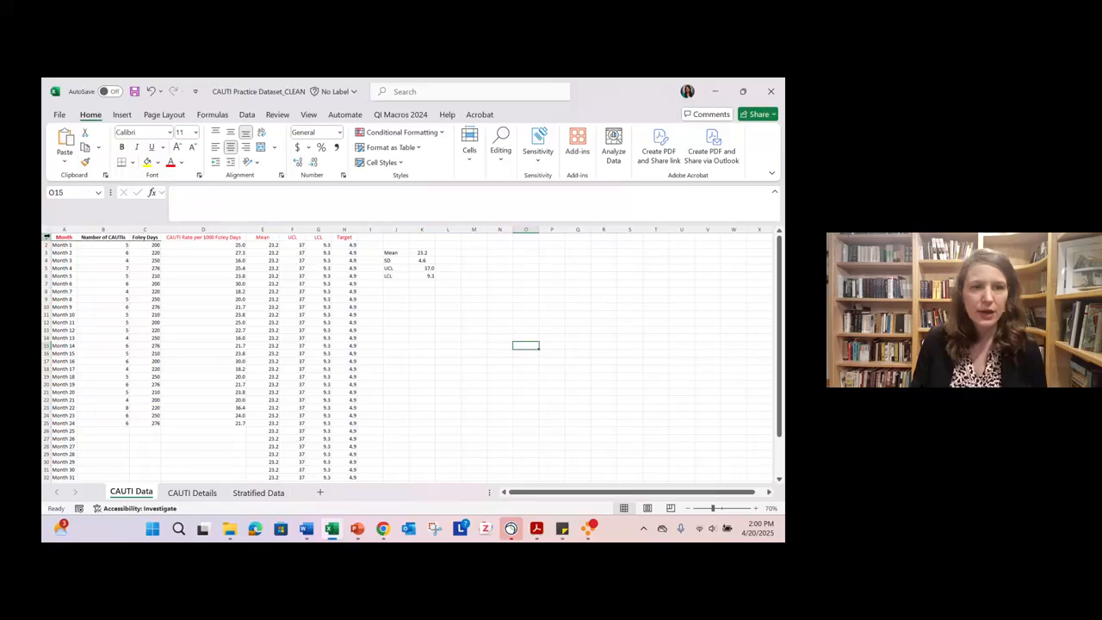
- Insert a basic 2-D line chart from the whole table A1:H37 and enlarge it in the empty area beside the data
left_click_drag(62, 237, 345, 462)
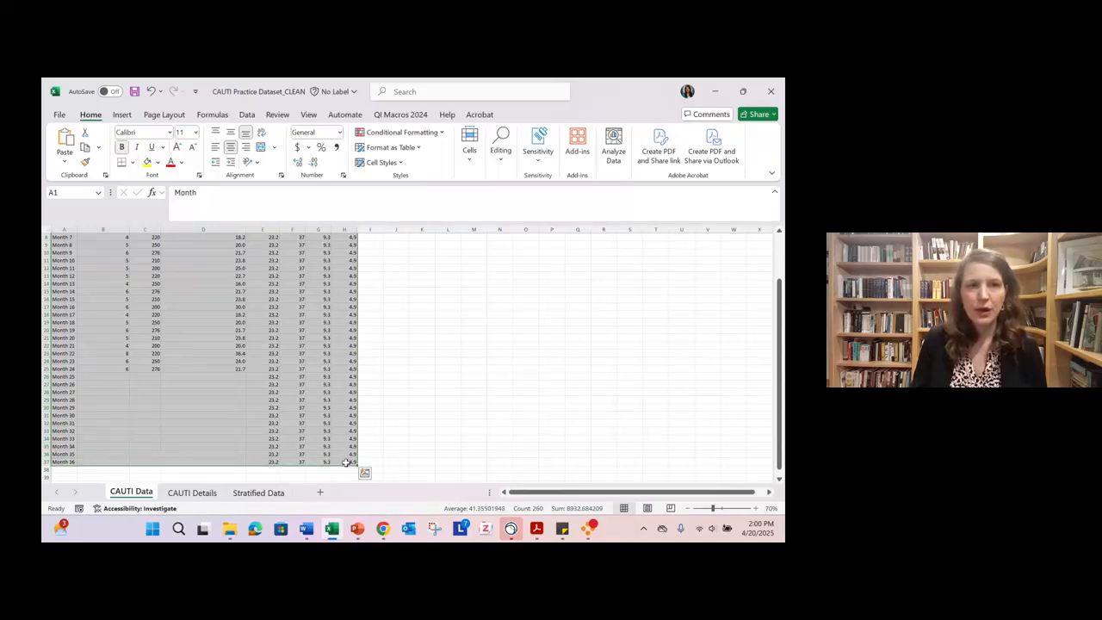
left_click(118, 121)
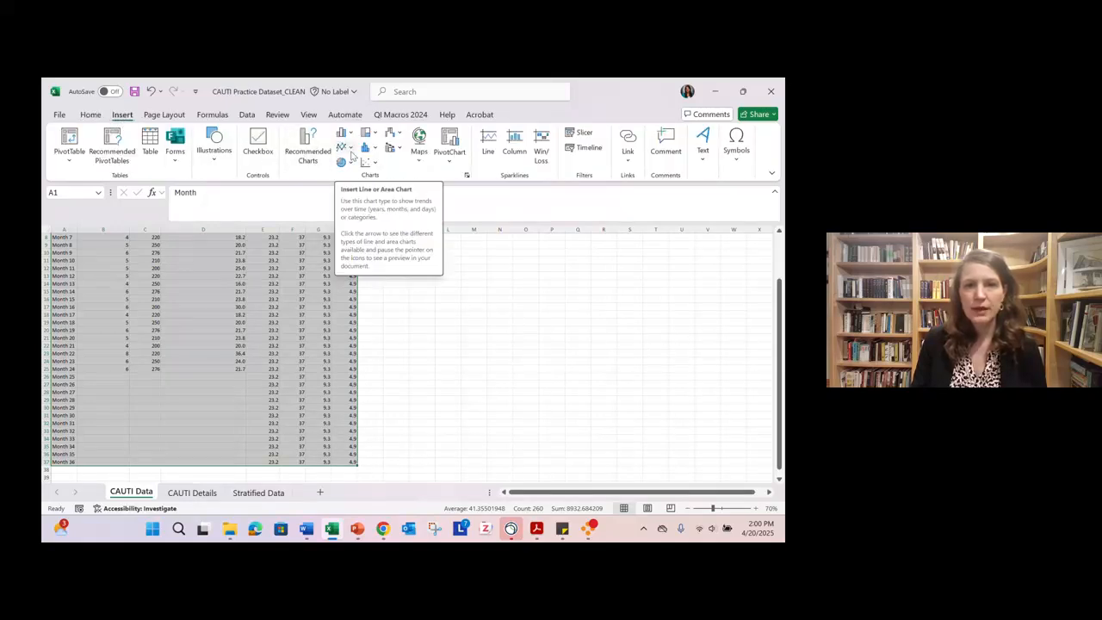
left_click(348, 148)
left_click(353, 184)
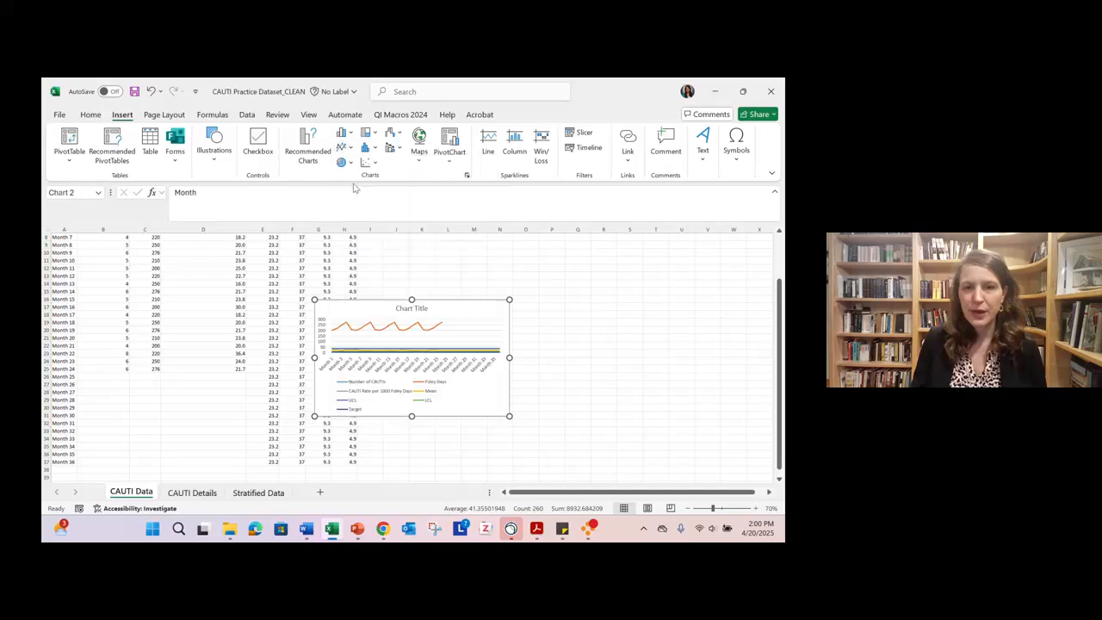
left_click_drag(462, 312, 525, 272)
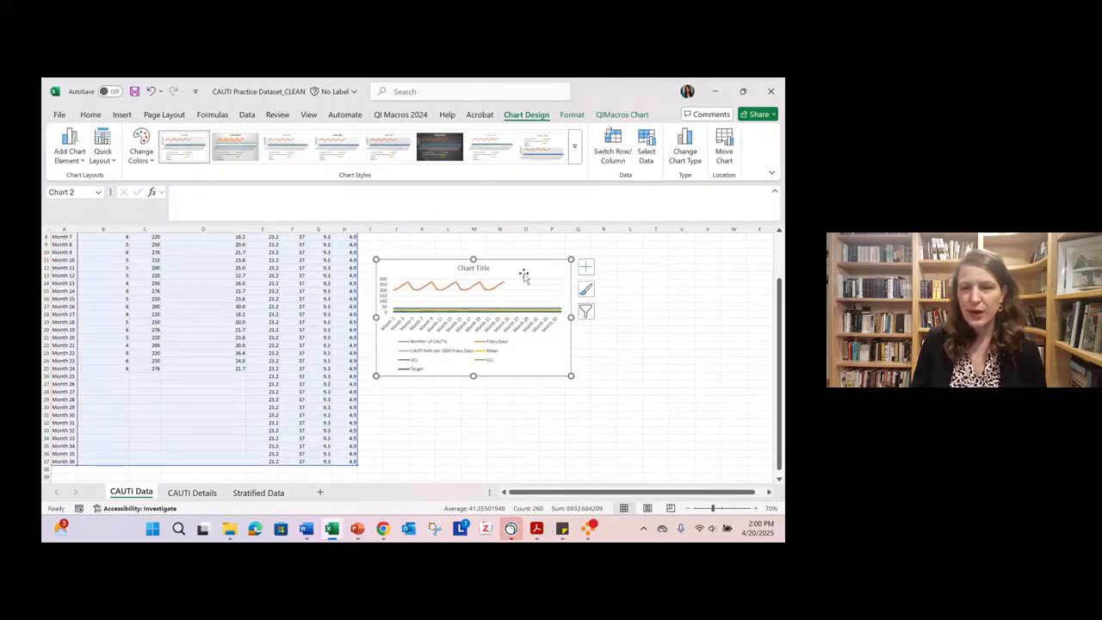
left_click_drag(571, 376, 749, 425)
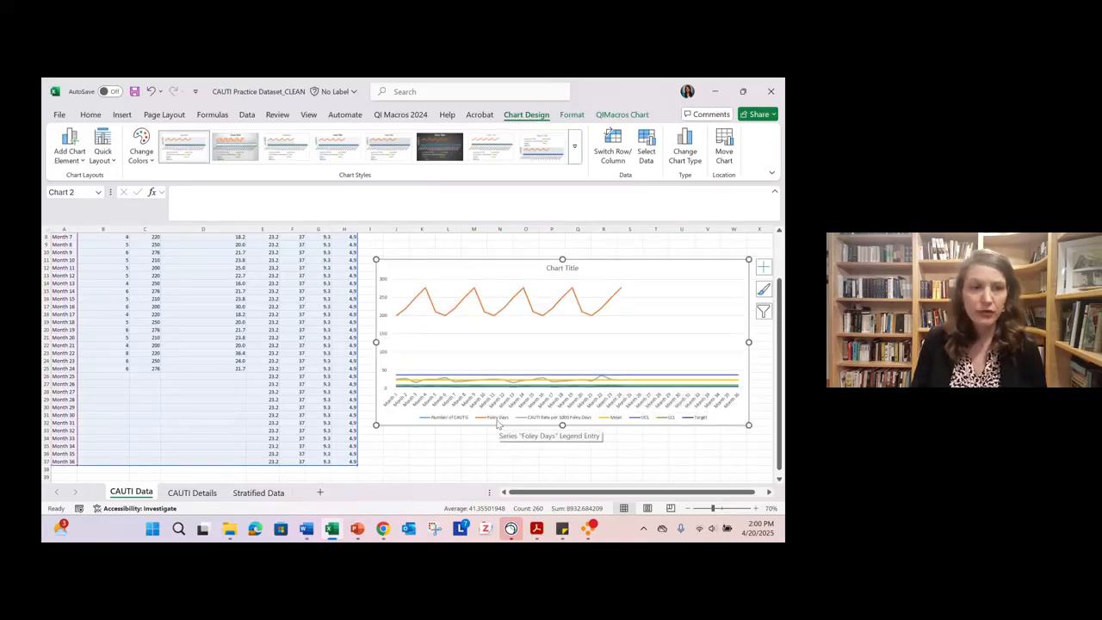
- Delete the Foley Days and Number of CAUTIs series from the line chart
scroll(202, 371, "up", 3)
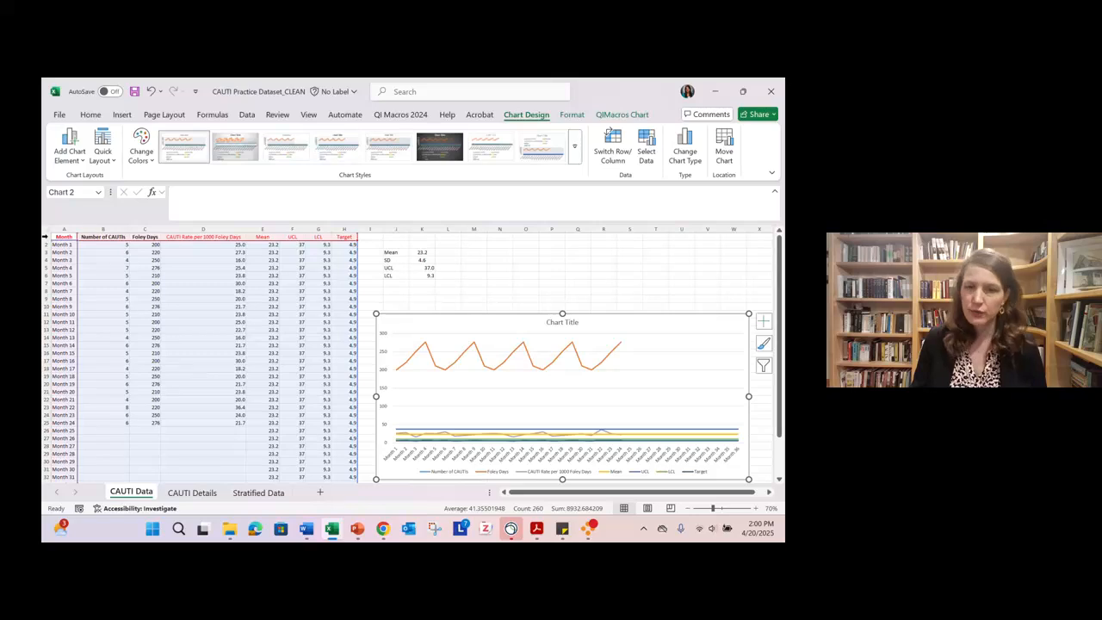
left_click(484, 363)
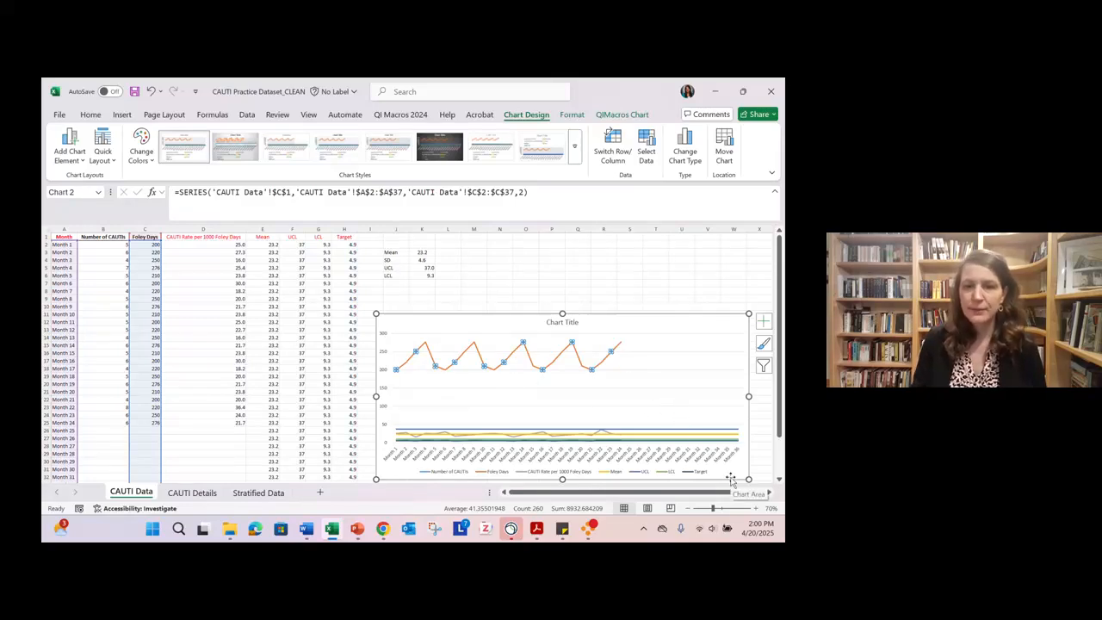
key("Delete")
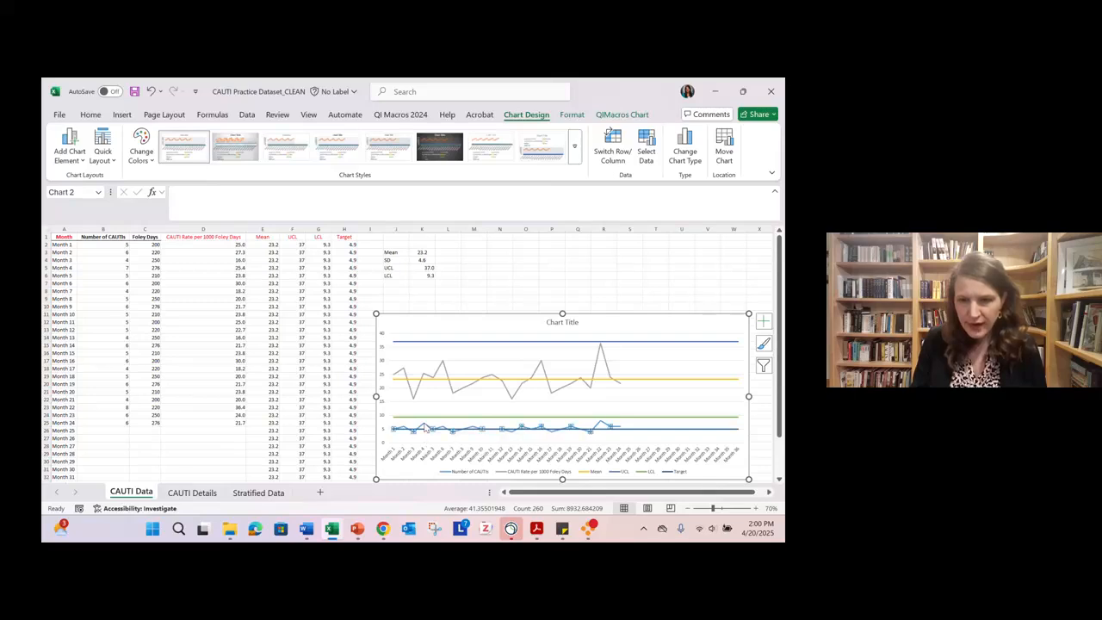
left_click(402, 434)
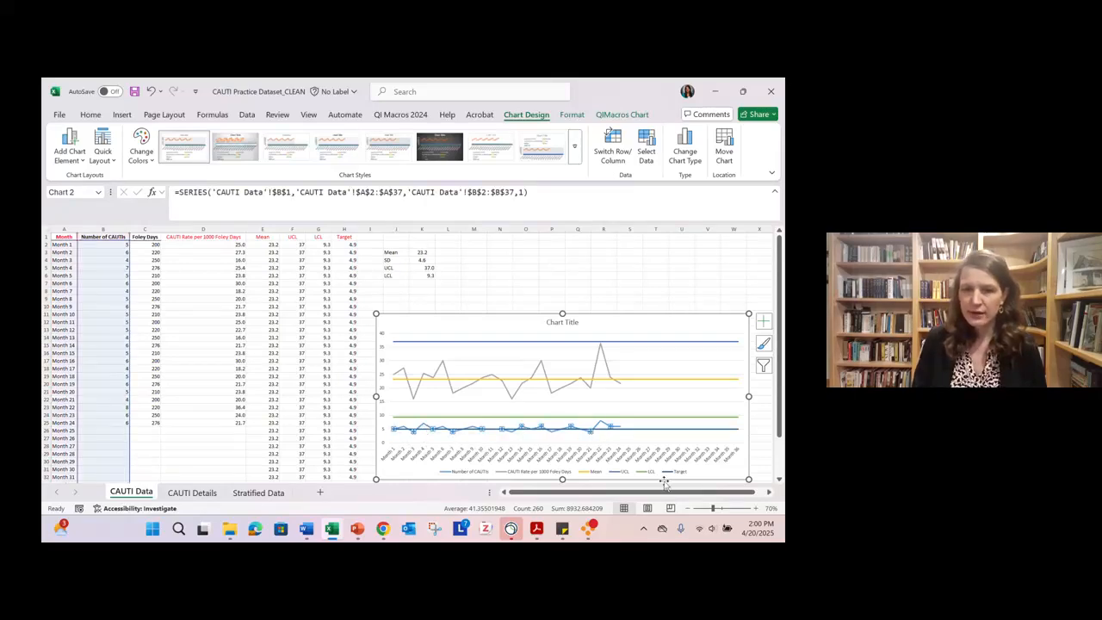
key("Delete")
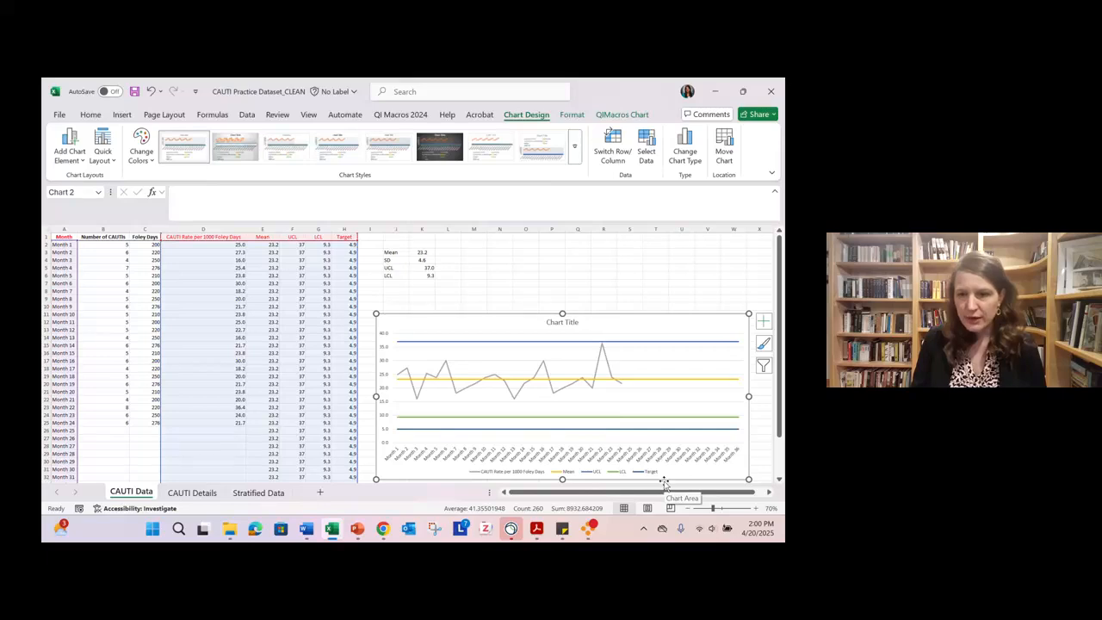
- Replace the placeholder chart title with "CAUTI Rate per 1000 Foley Days for the Neuro ICU at"
left_click(756, 509)
left_click(756, 508)
left_click_drag(586, 491, 654, 496)
scroll(586, 423, "down", 3)
scroll(586, 423, "up", 1)
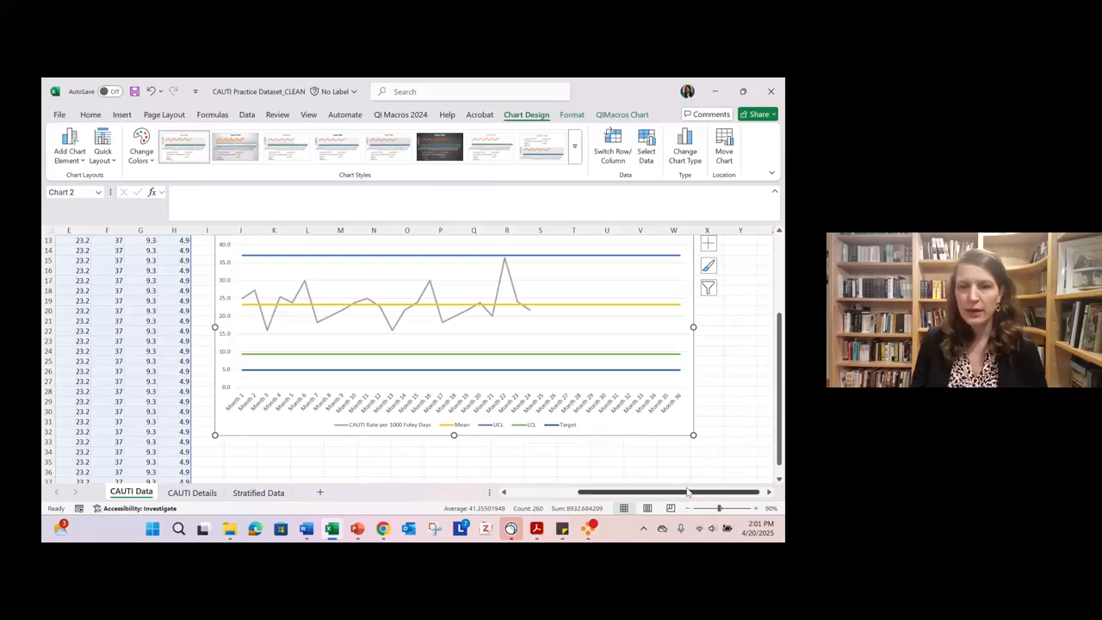
left_click_drag(701, 491, 706, 489)
scroll(715, 477, "up", 1)
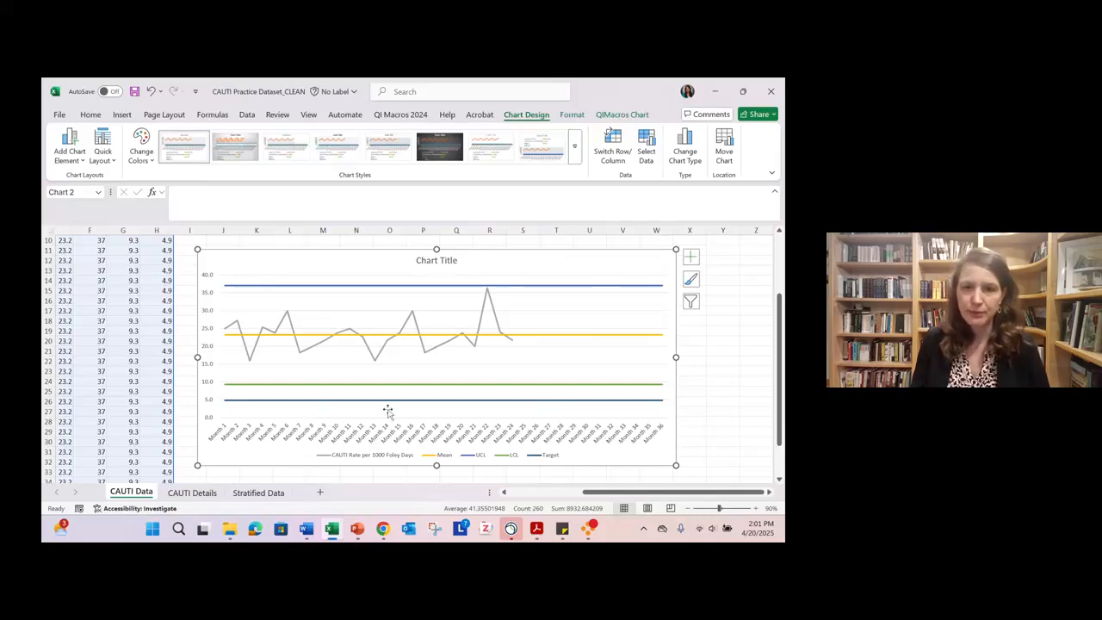
left_click(425, 262)
left_click_drag(416, 260, 452, 258)
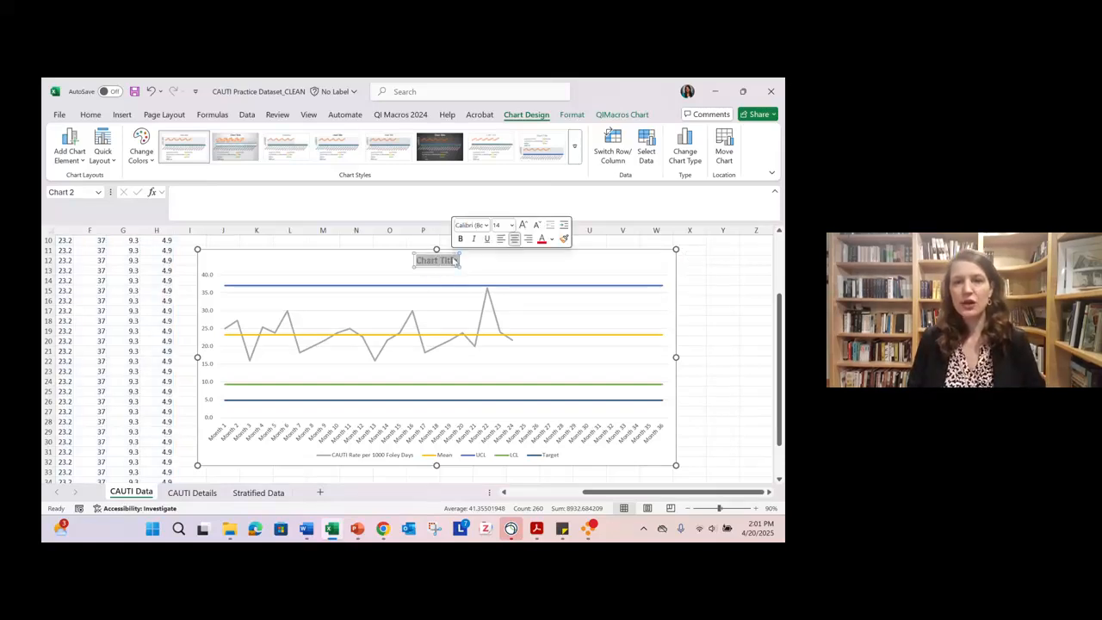
type("CAUTI")
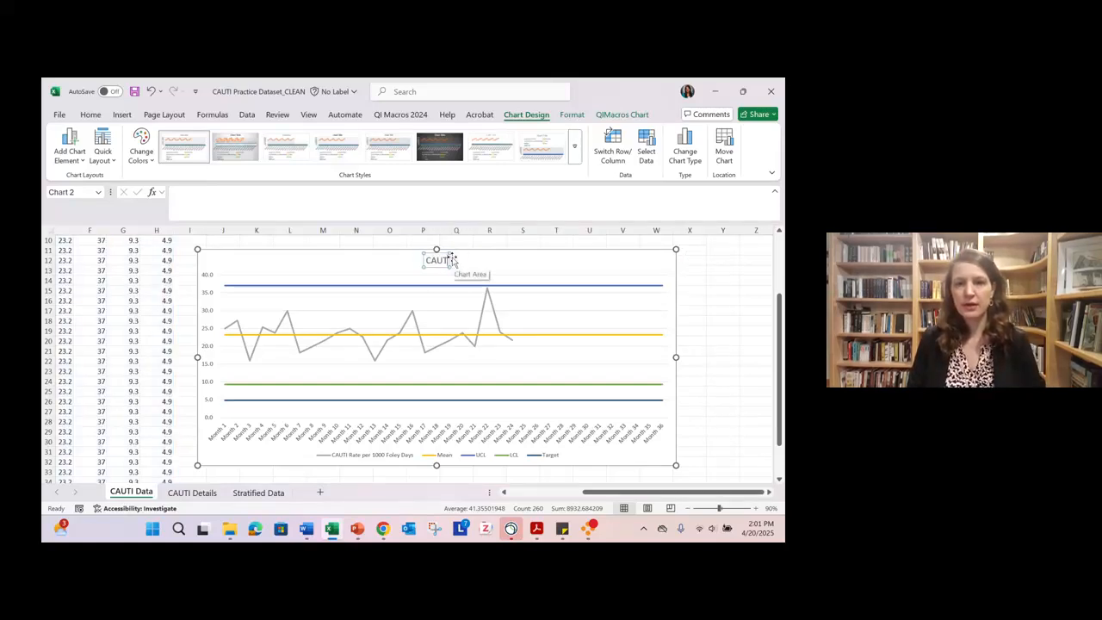
type(" Rate per 1000")
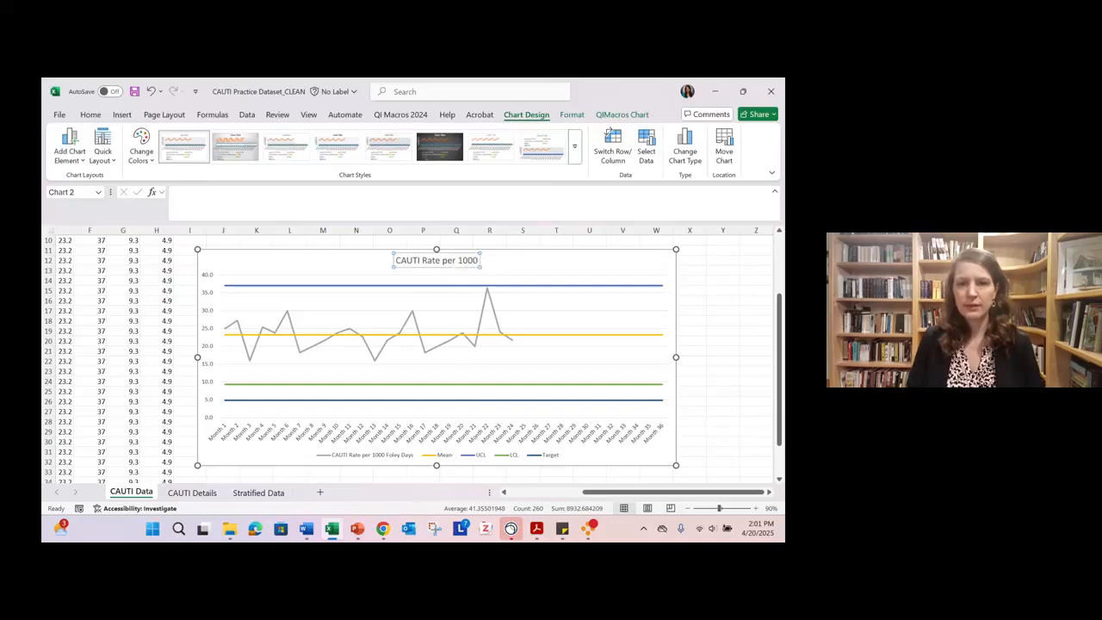
type(" Foley Da")
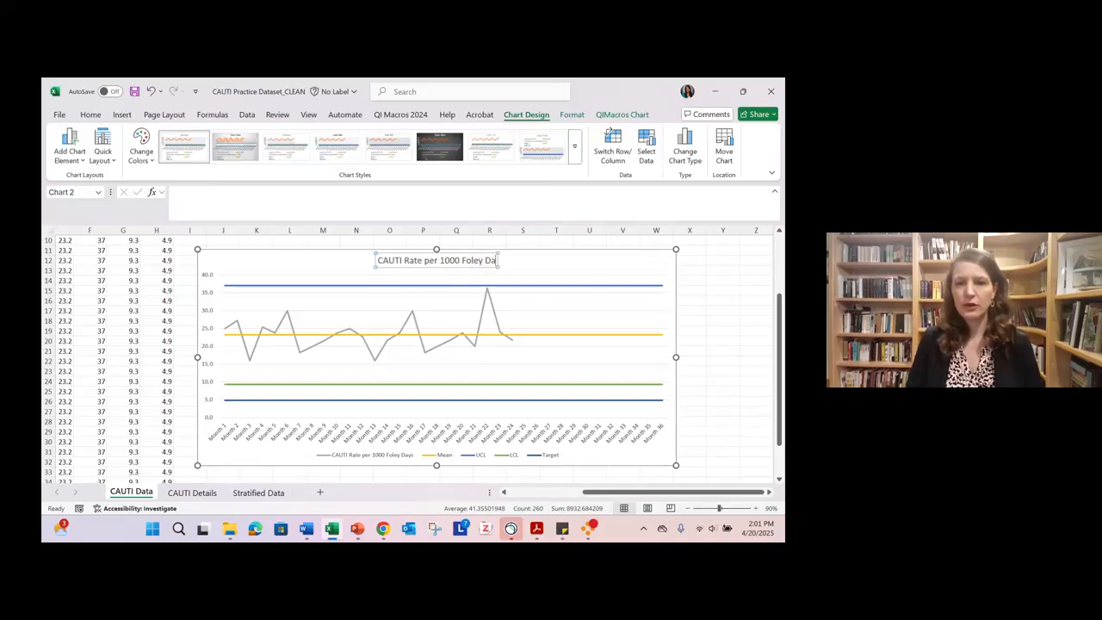
type("ys for the Neu")
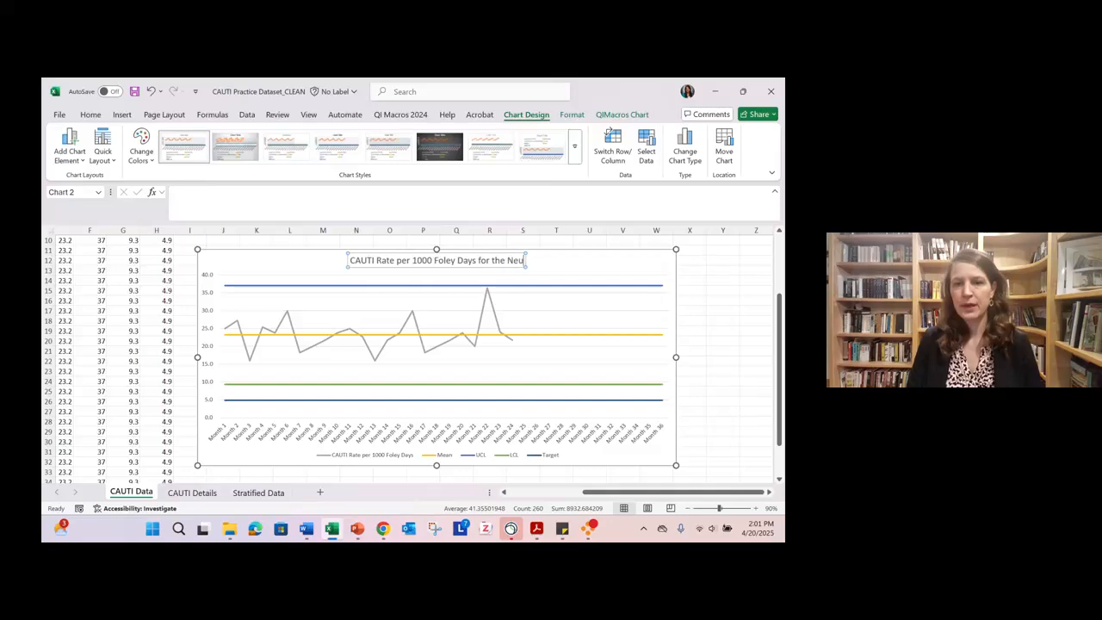
type("ro ICU at")
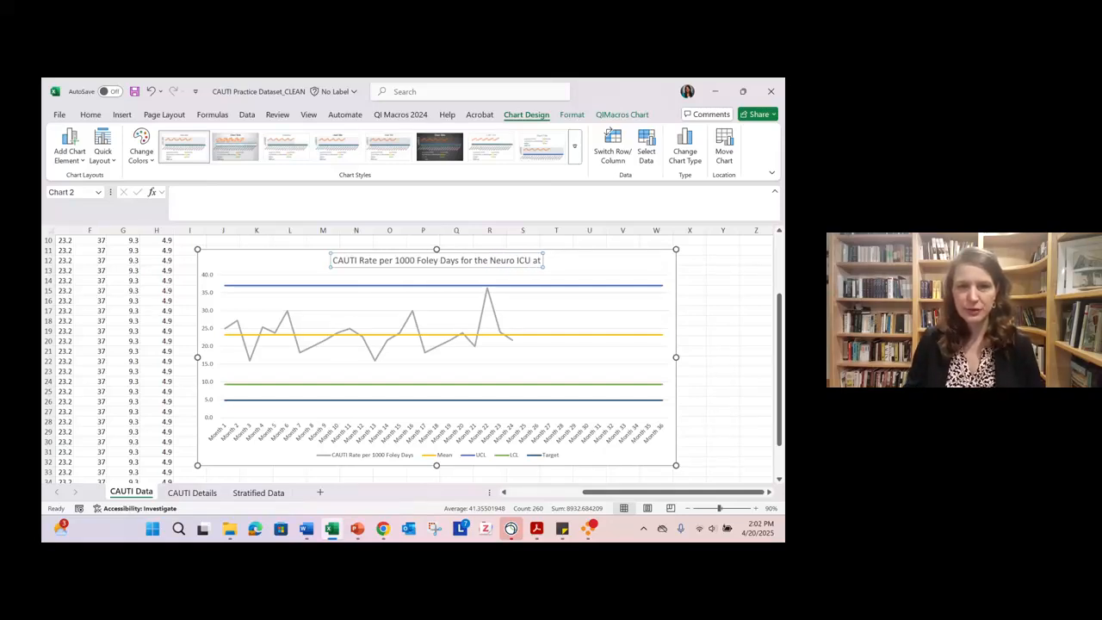
- Check the hospital's name in the Word case study instructions, return to Excel, and complete the chart title with "Memorial Hospital"
left_click(306, 527)
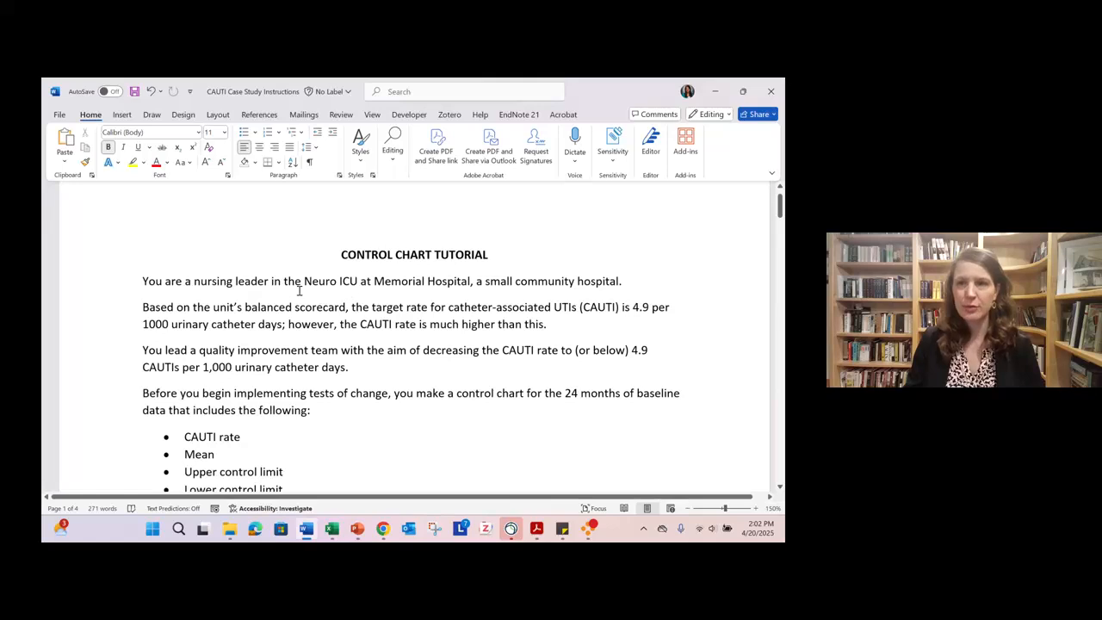
key("alt+Tab")
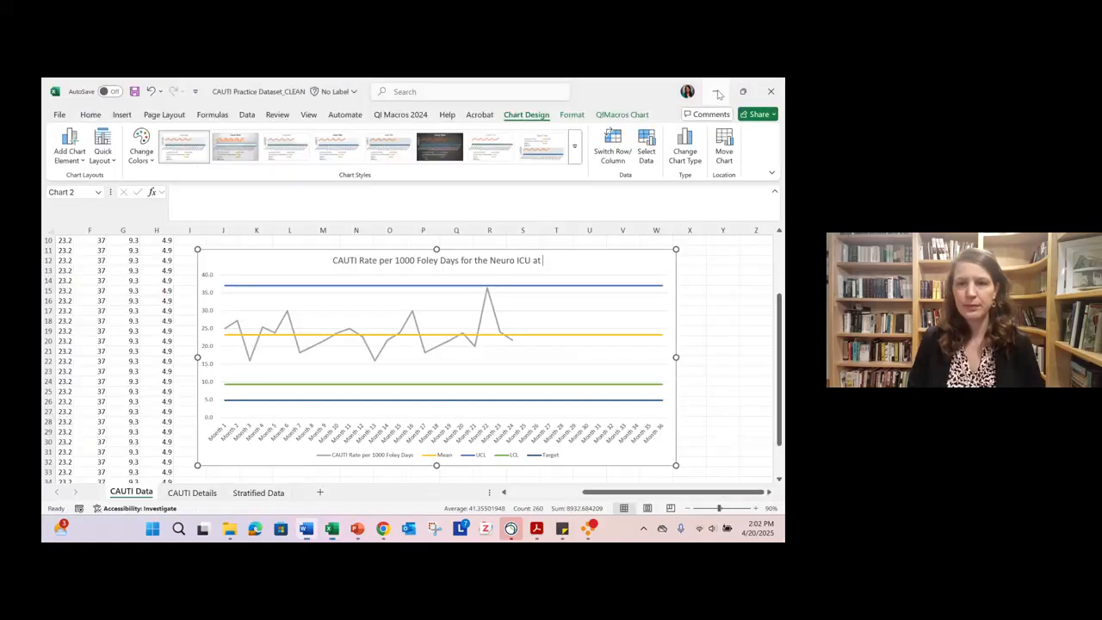
type("Mem")
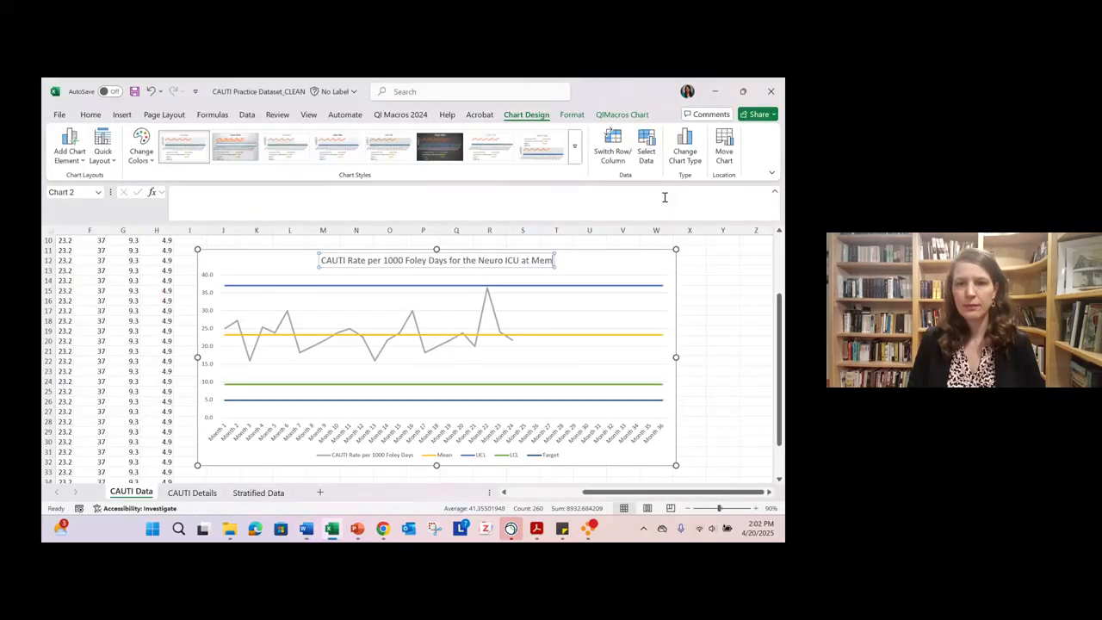
type("orial Hospital")
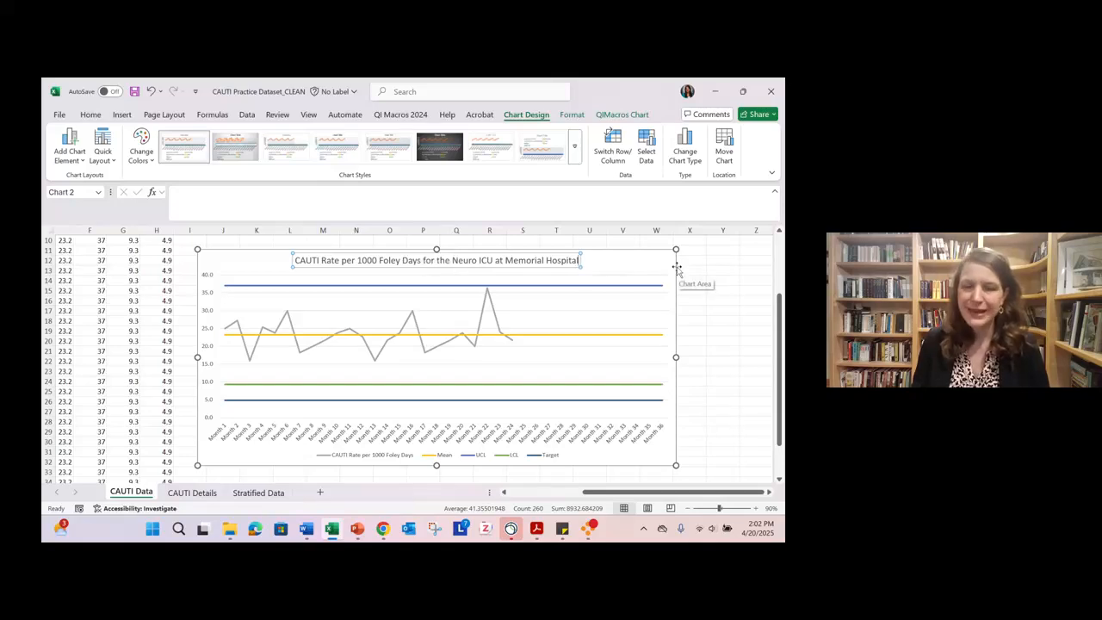
left_click(650, 271)
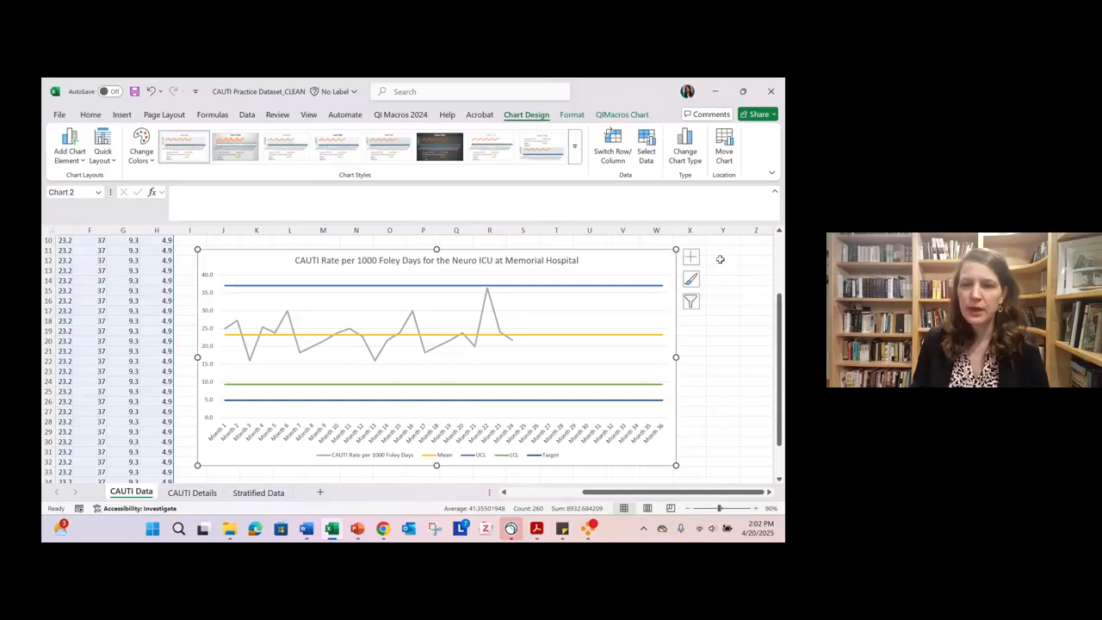
- Add axis titles to the chart, naming the vertical axis "CAUTI Rate" and the horizontal axis "Month"
left_click(692, 257)
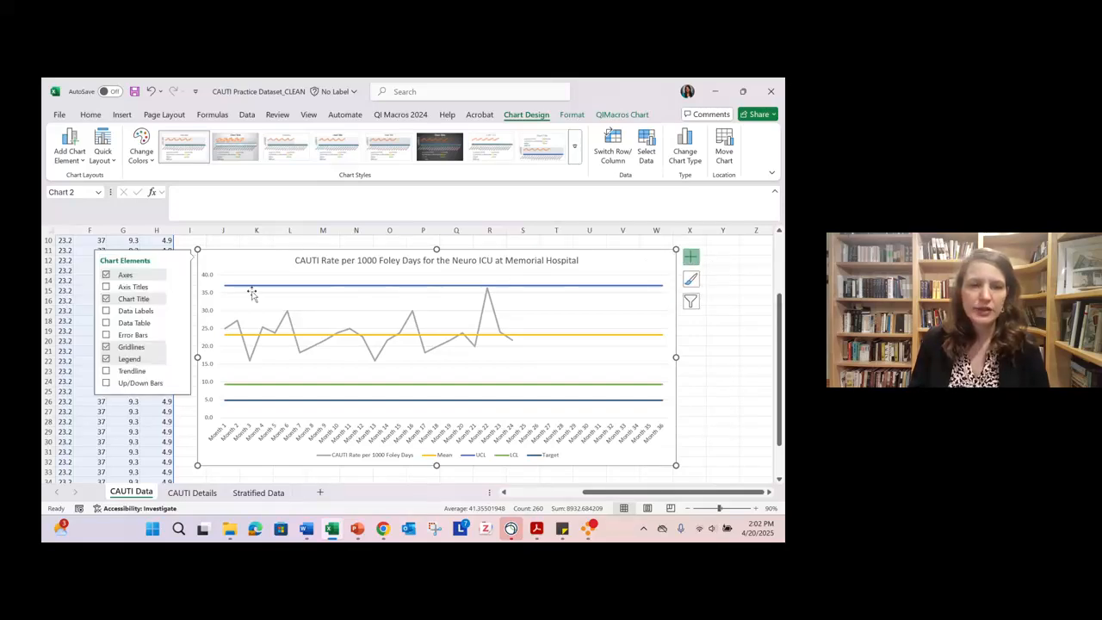
left_click(106, 287)
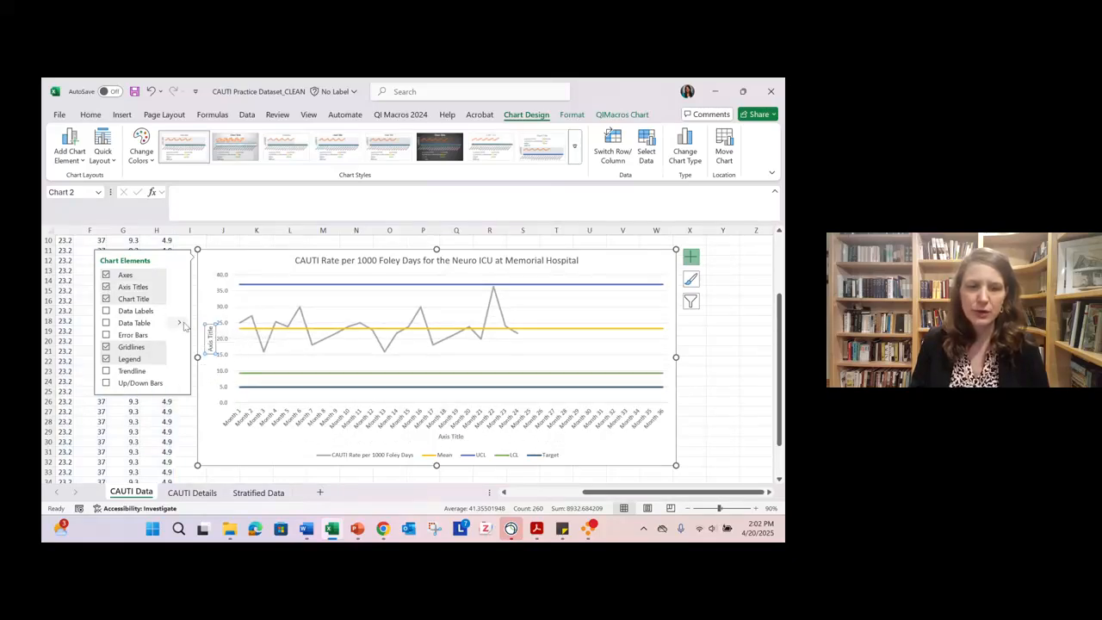
left_click_drag(210, 326, 209, 349)
type("CAUTI Rate")
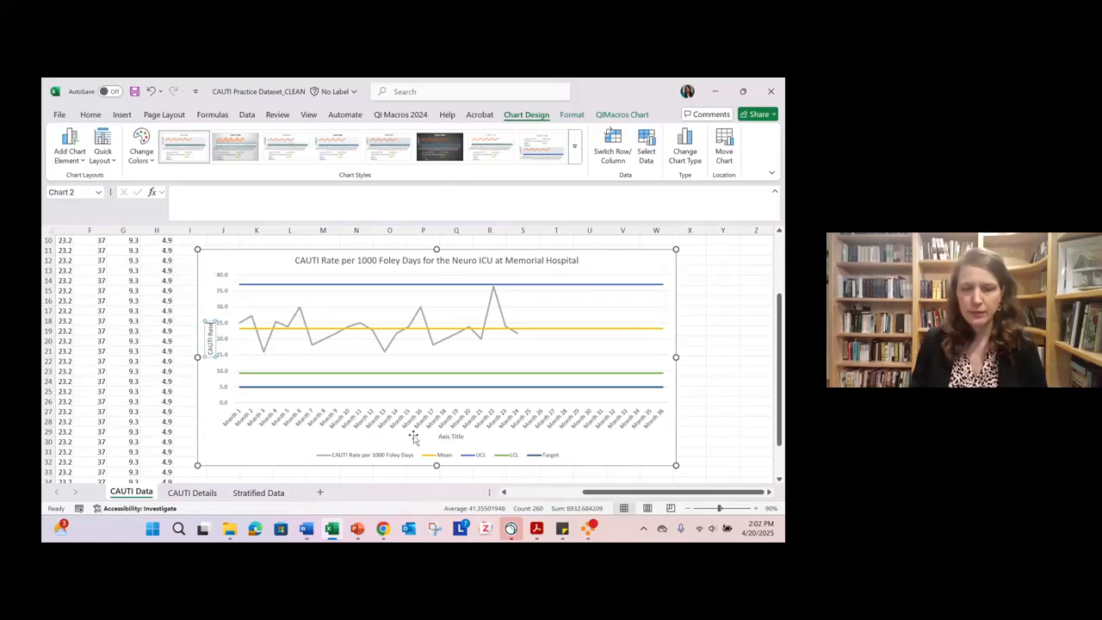
left_click(446, 436)
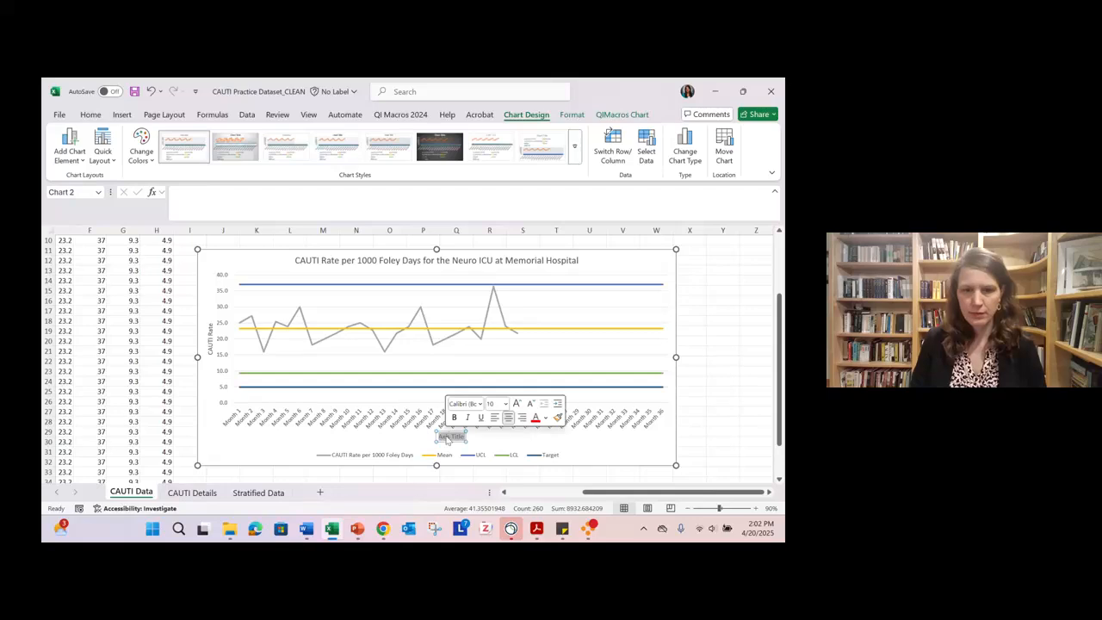
type("Month")
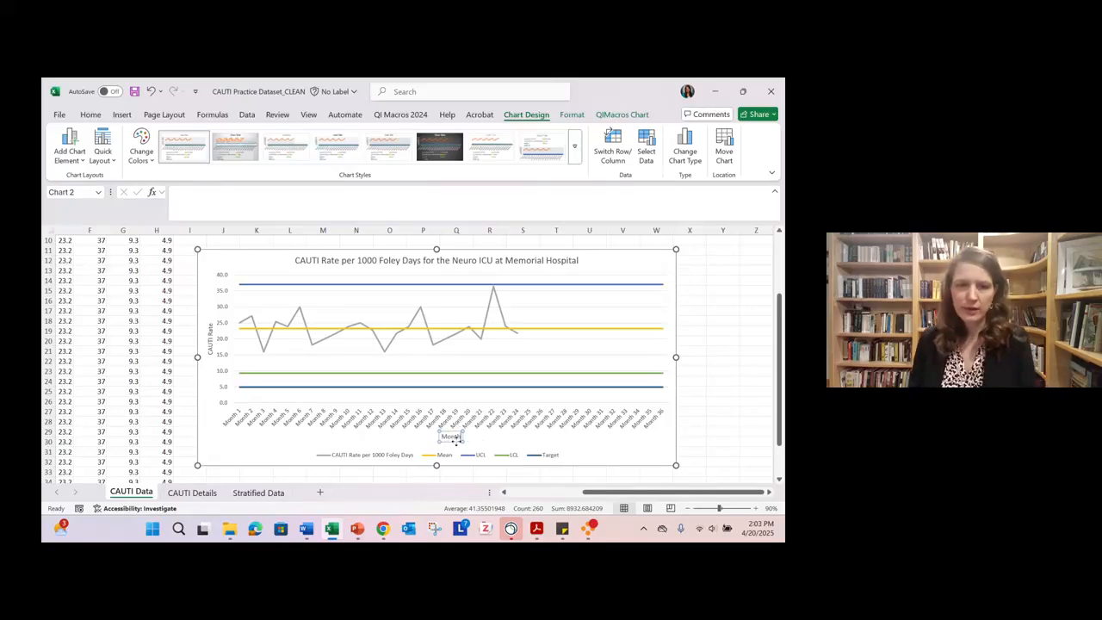
- Delete the horizontal and vertical axis titles from the chart
left_click(456, 441)
key("Delete")
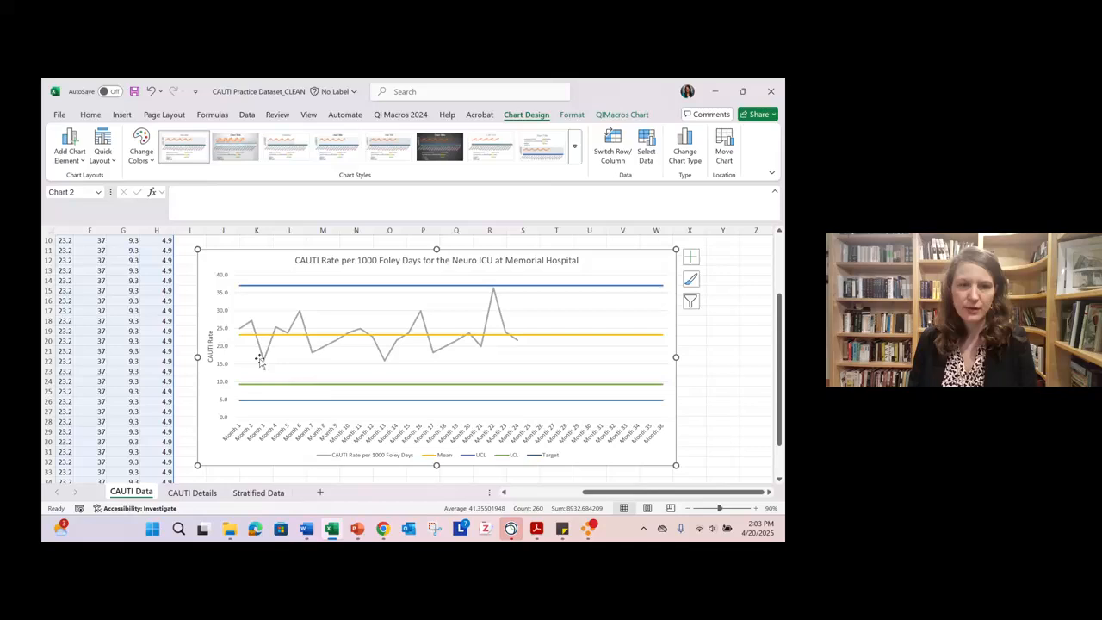
left_click(207, 344)
key("Delete")
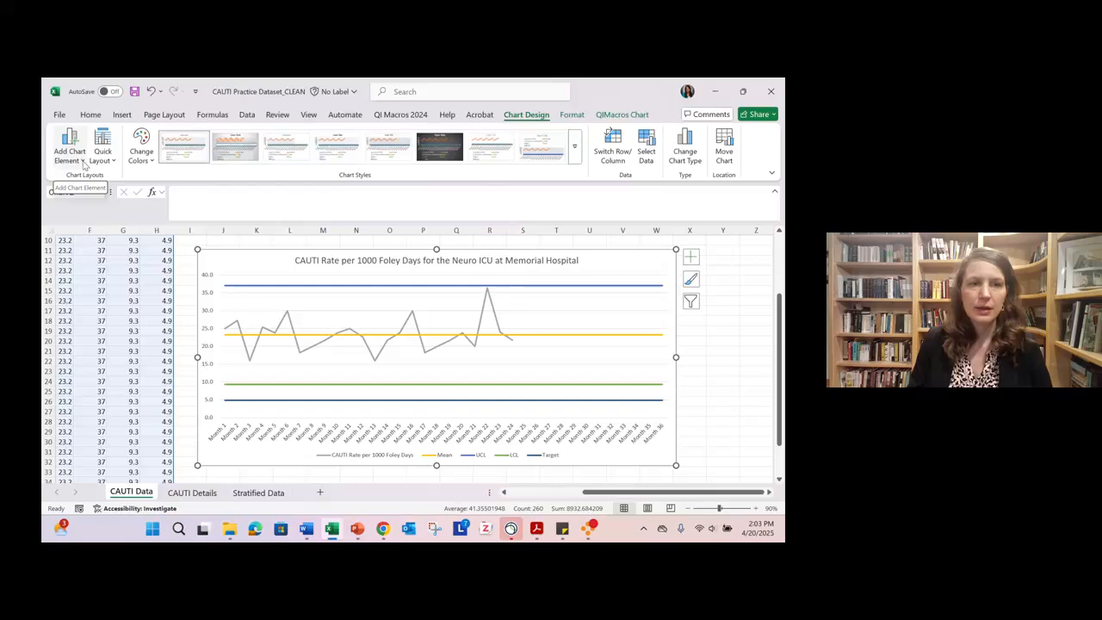
- Insert a primary vertical and a primary horizontal axis title on the control chart
left_click(83, 163)
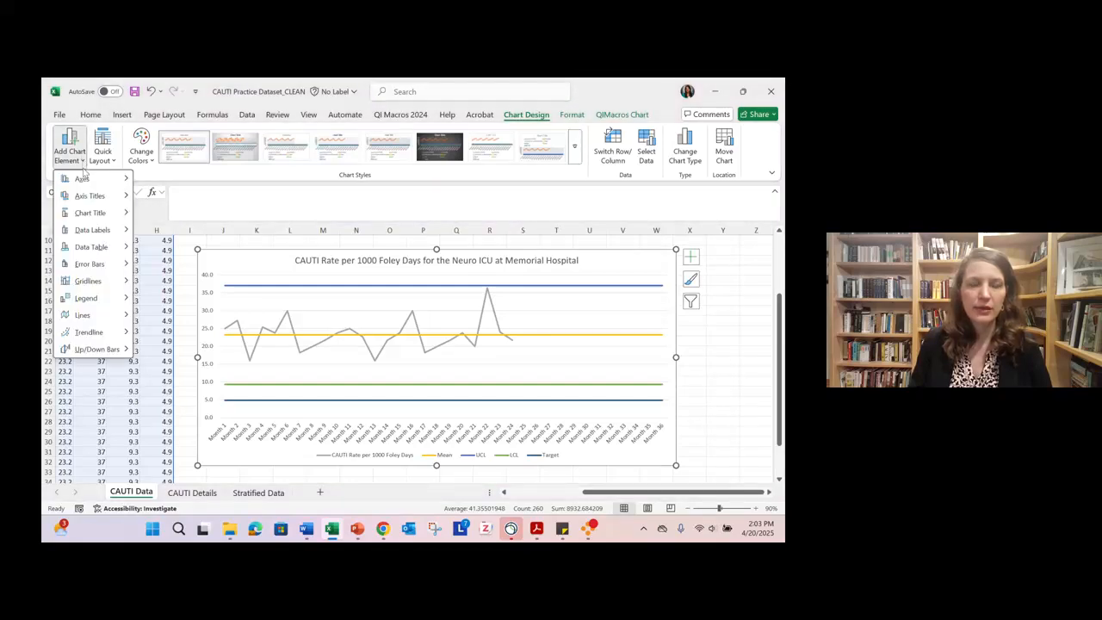
mouse_move(79, 196)
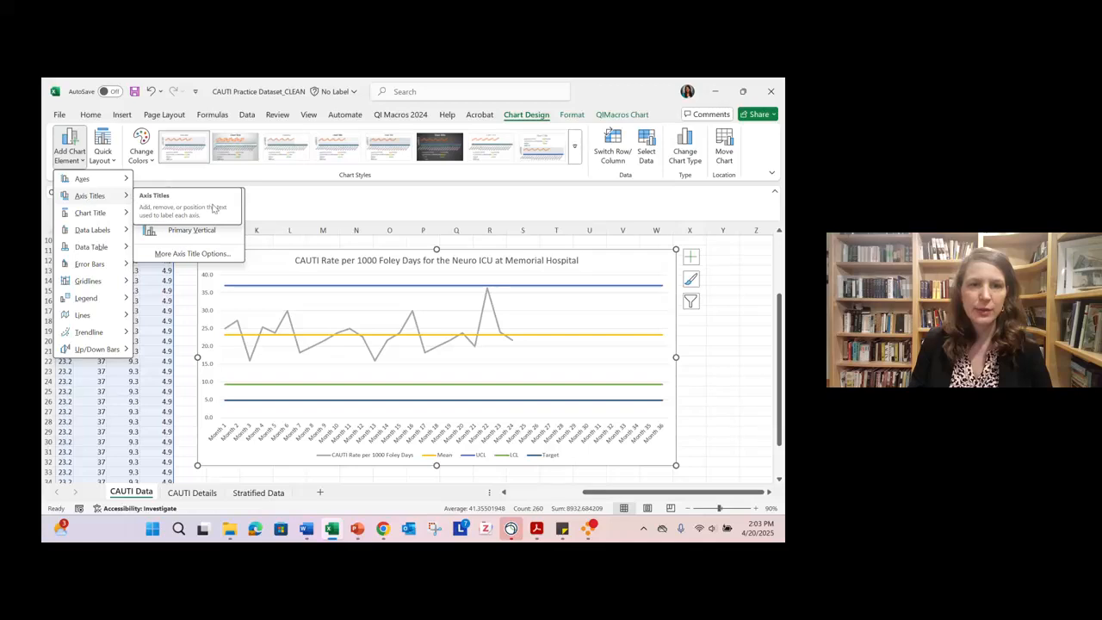
left_click(219, 230)
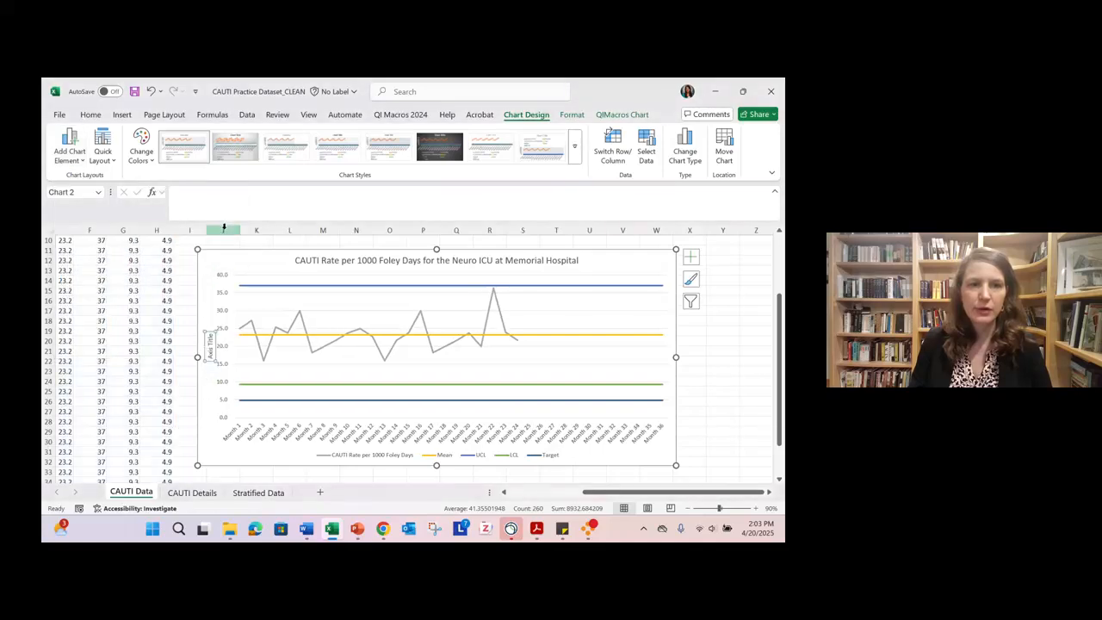
left_click(68, 152)
mouse_move(99, 199)
left_click(205, 203)
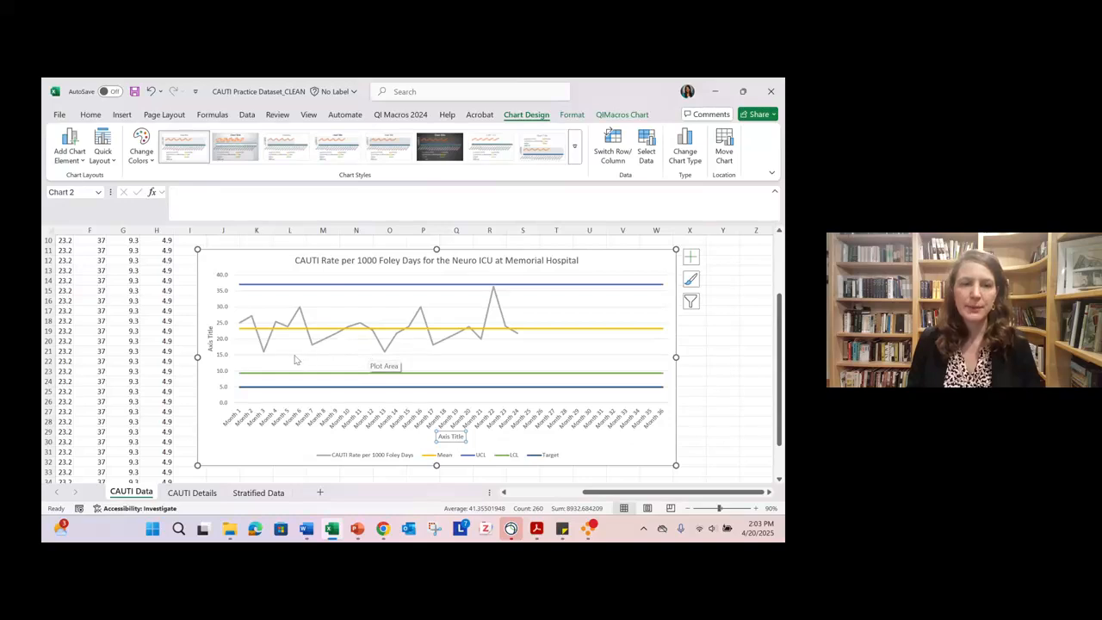
- Replace the placeholder text of the vertical axis title with "CAUTI Rate" and of the horizontal one with "Month"
left_click(209, 332)
left_click_drag(211, 329, 210, 352)
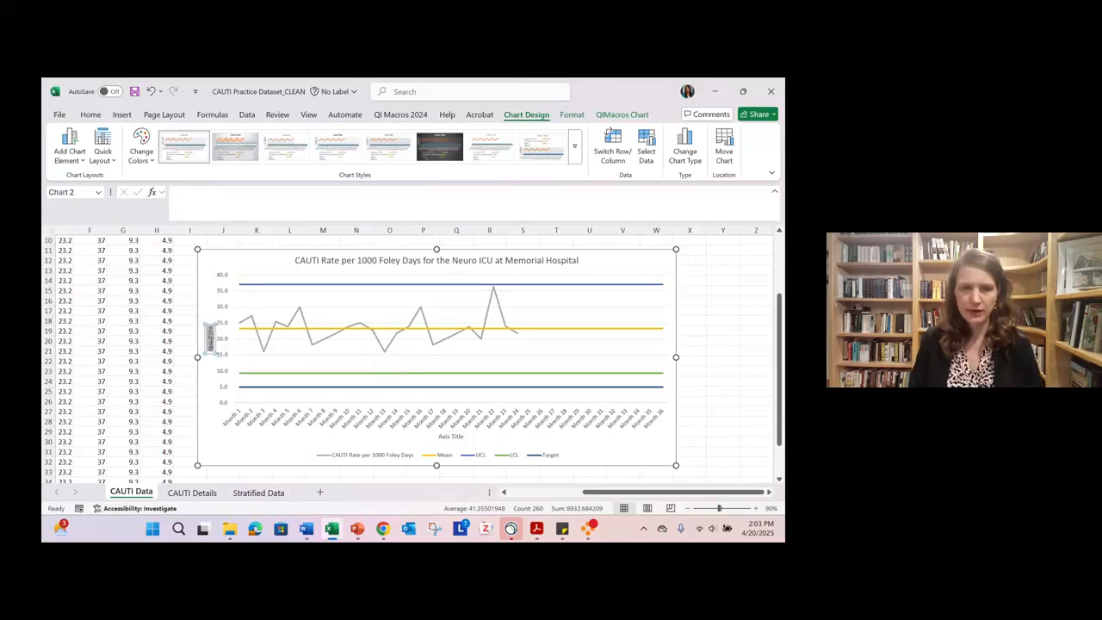
type("CAUTI Rate")
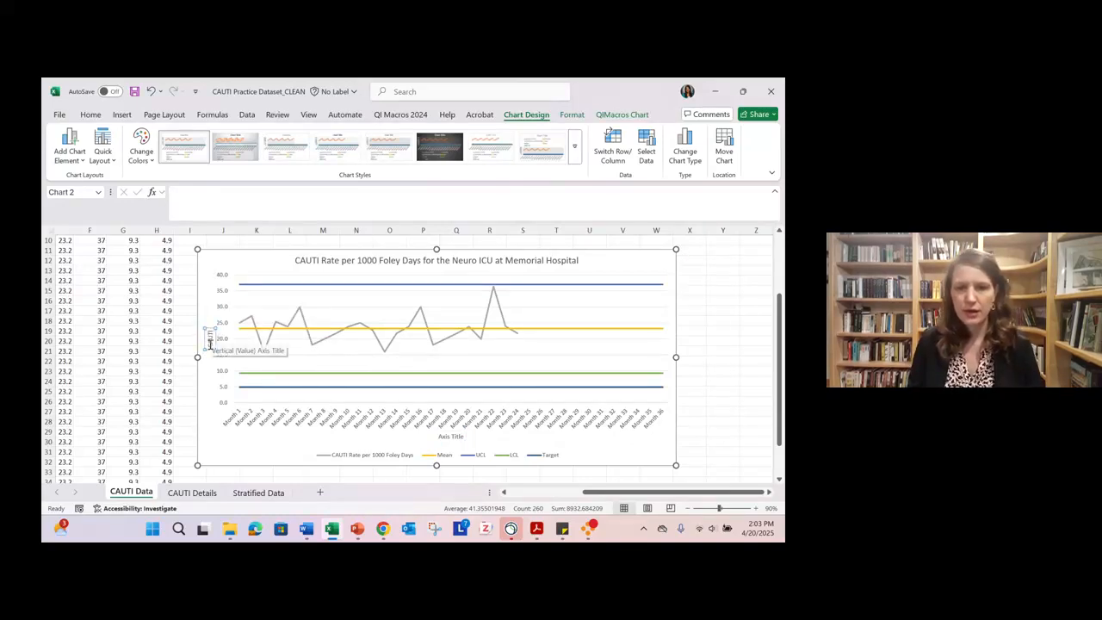
left_click(451, 437)
left_click_drag(466, 437, 440, 437)
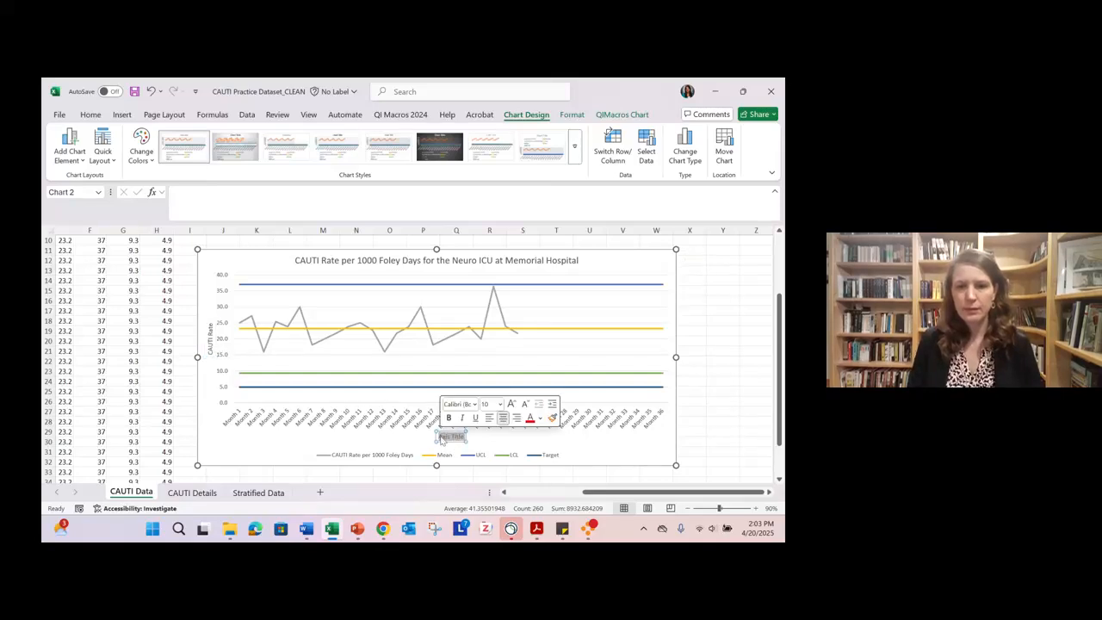
type("Month")
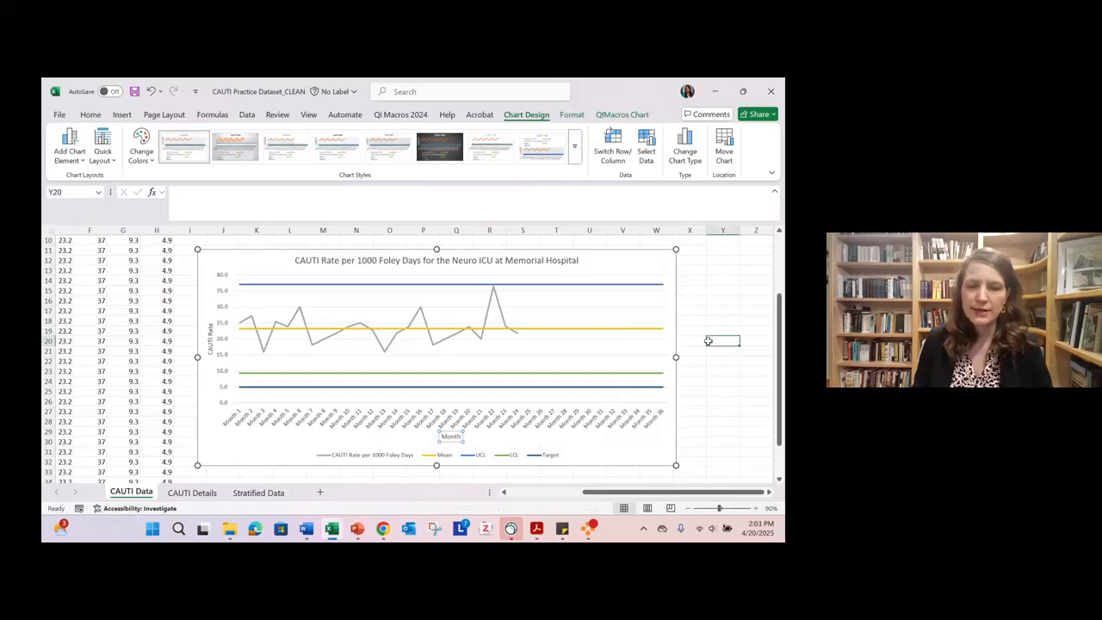
left_click(709, 341)
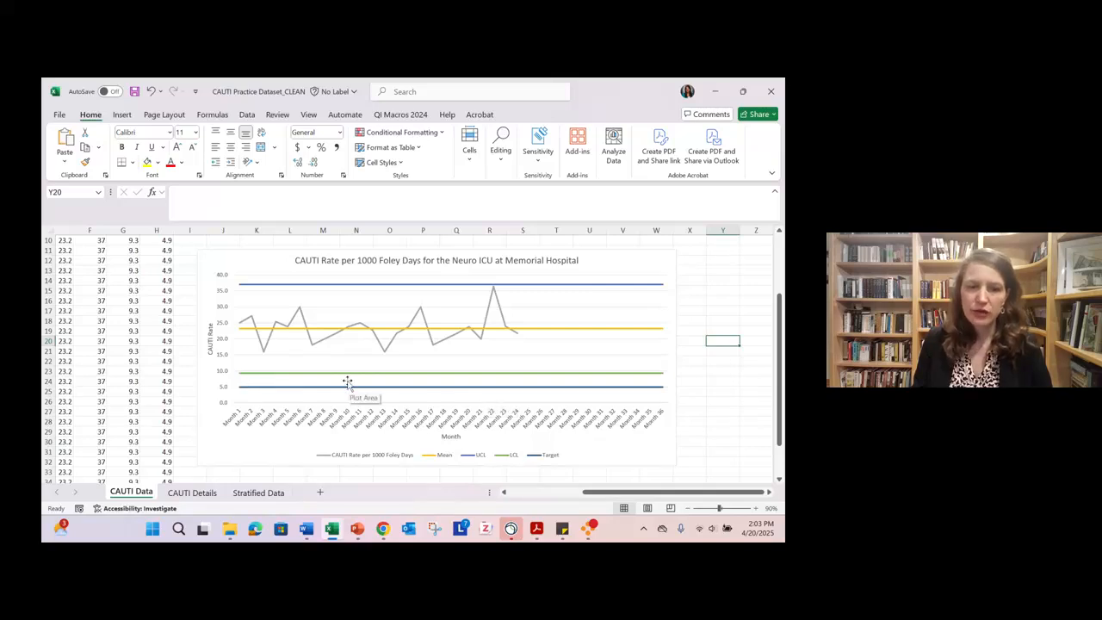
- Format the Target series line in green with a round-dot dash type
double_click(299, 390)
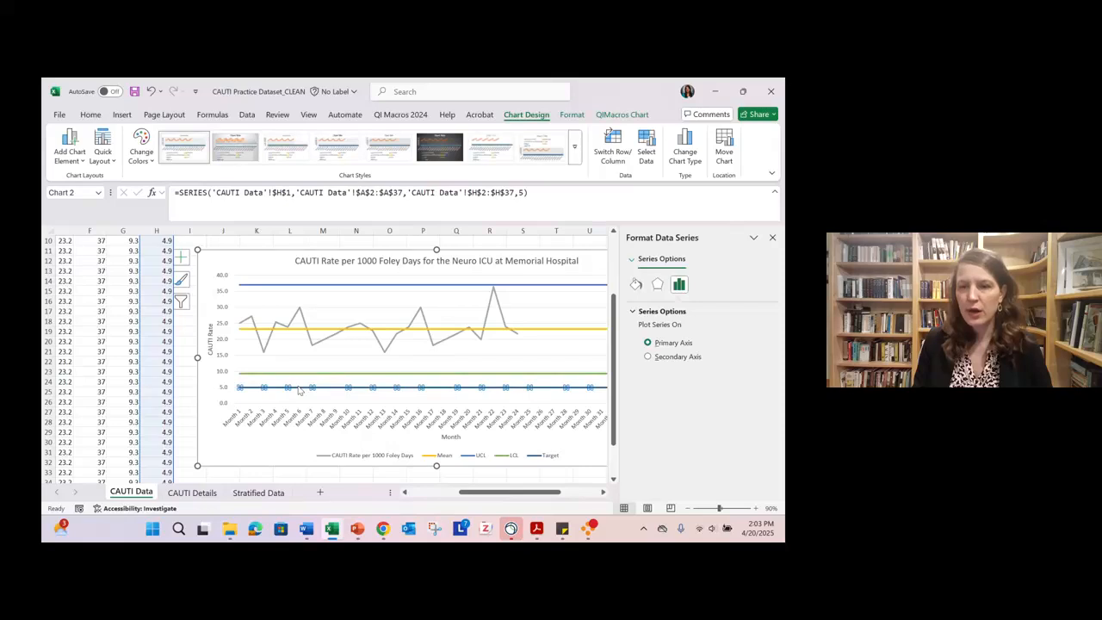
left_click(636, 287)
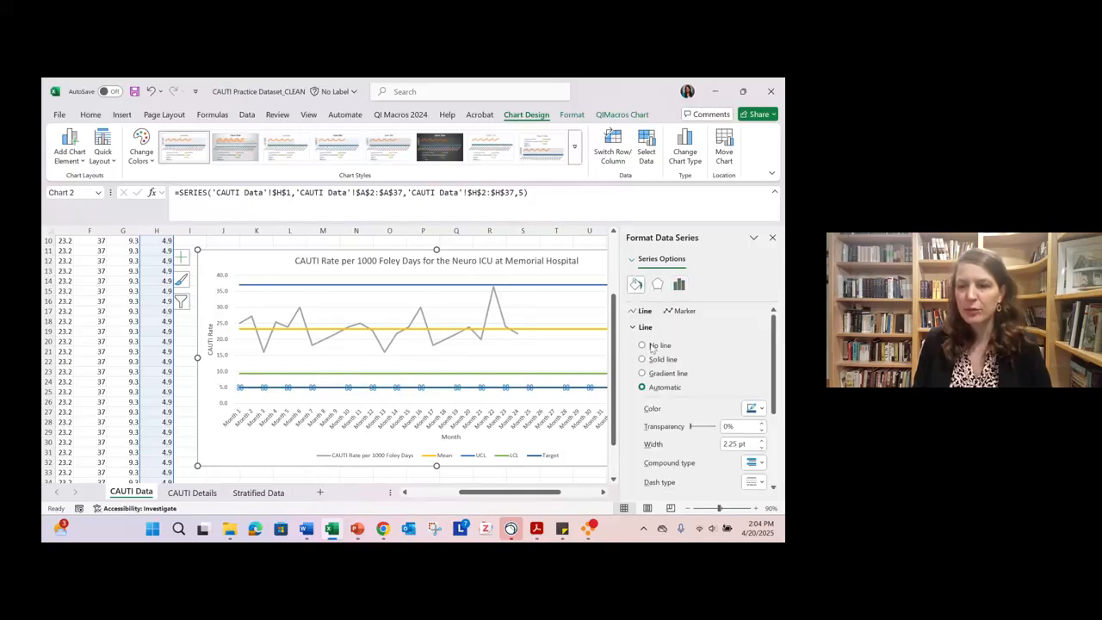
left_click(760, 410)
left_click(709, 375)
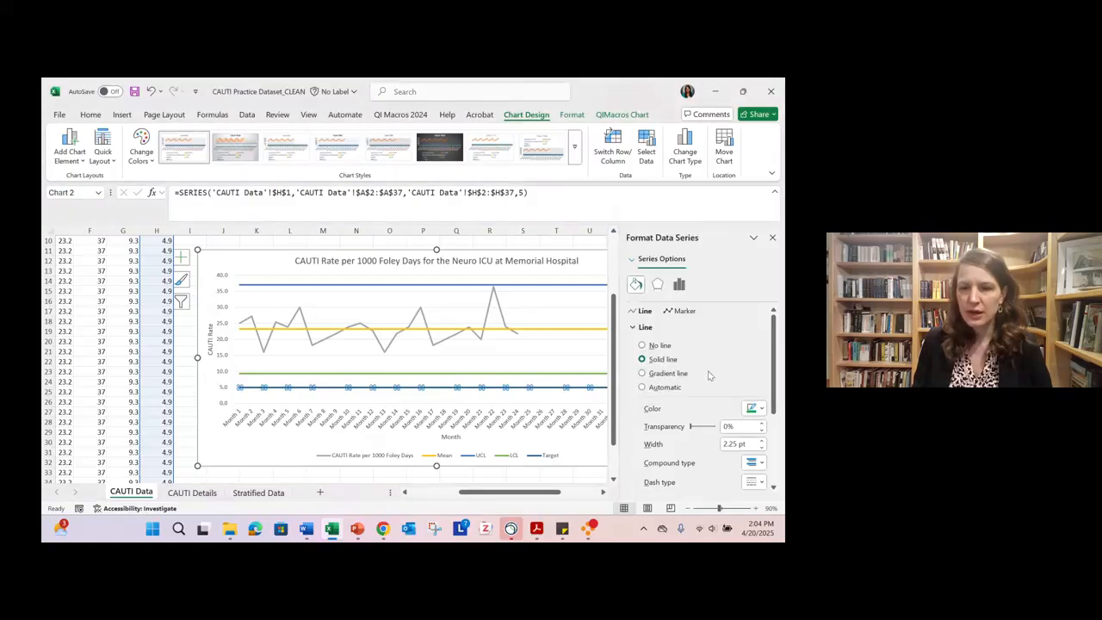
left_click(760, 408)
left_click(714, 376)
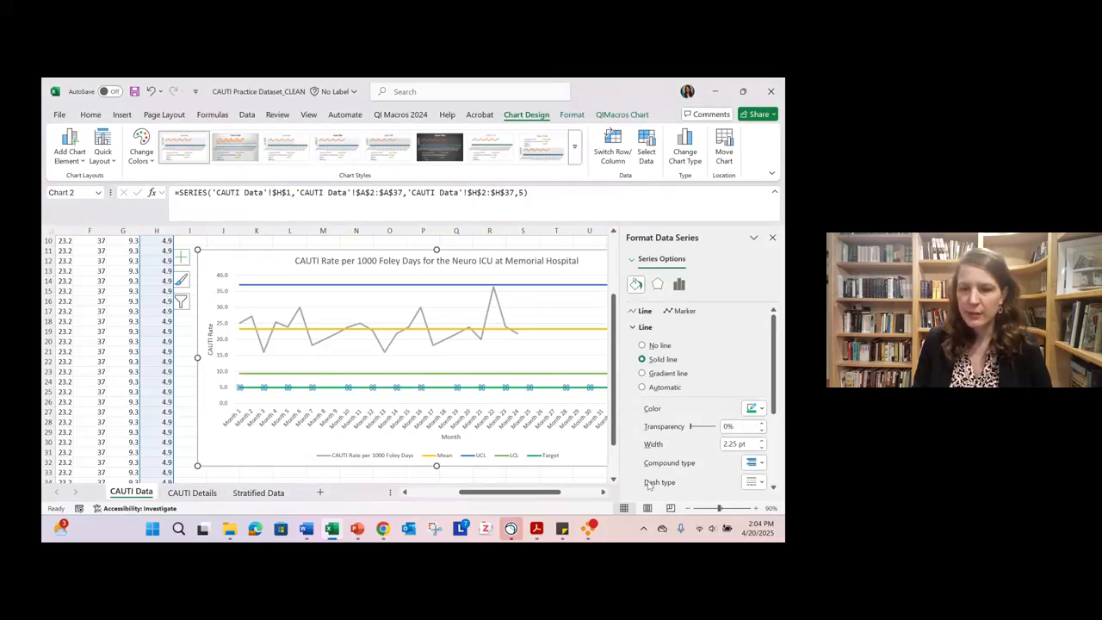
left_click(762, 484)
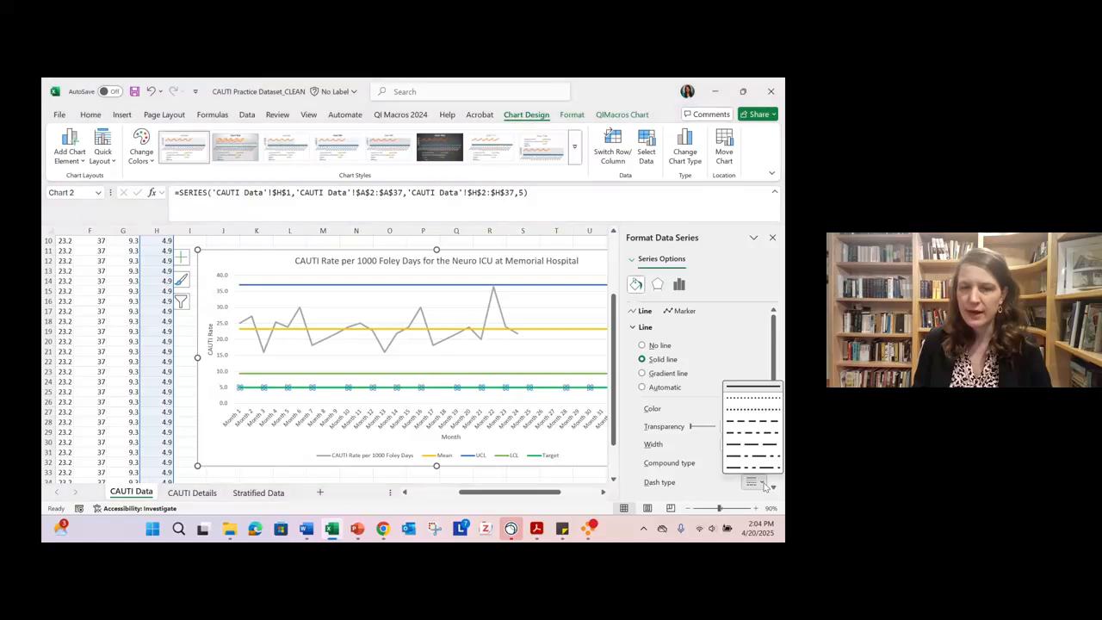
left_click(751, 400)
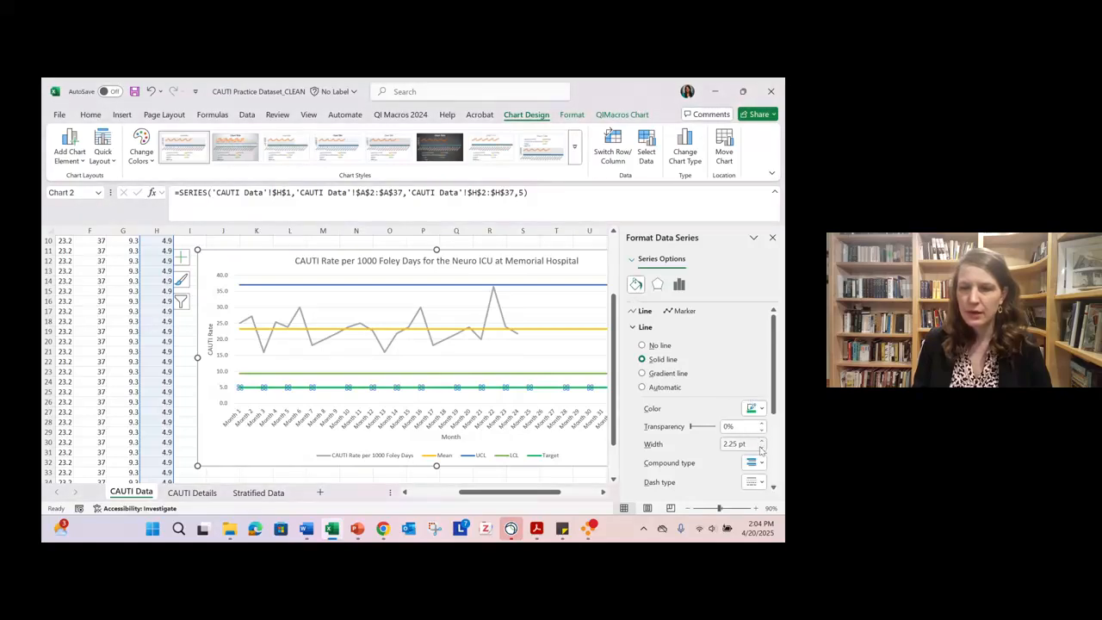
- Change the Target series line to a dashed style and set its width to 2.75 pt
left_click(761, 483)
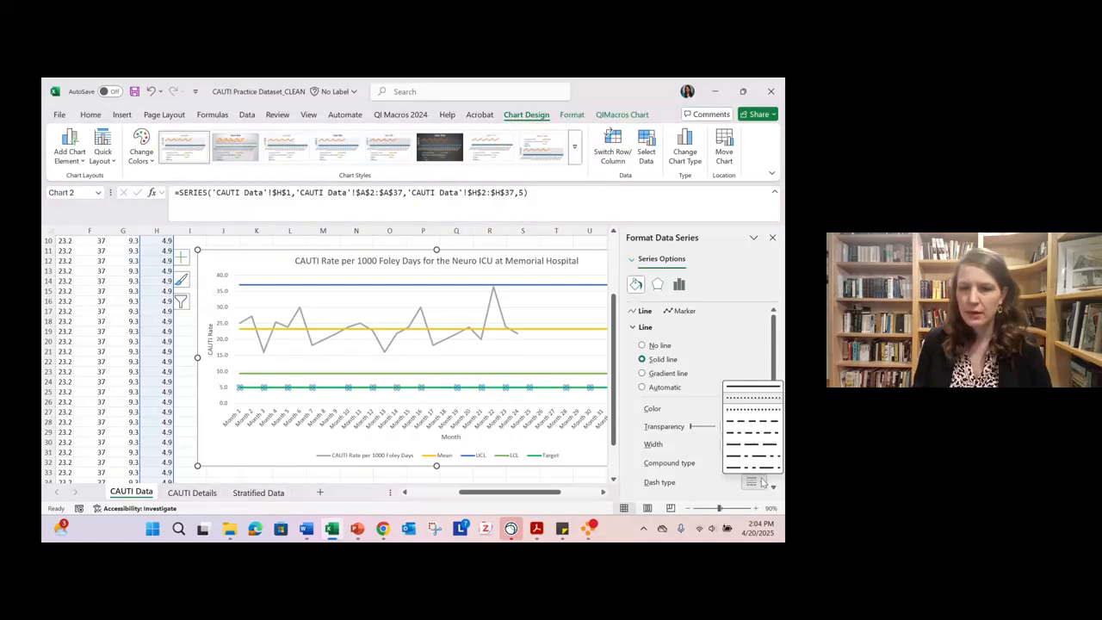
left_click(762, 399)
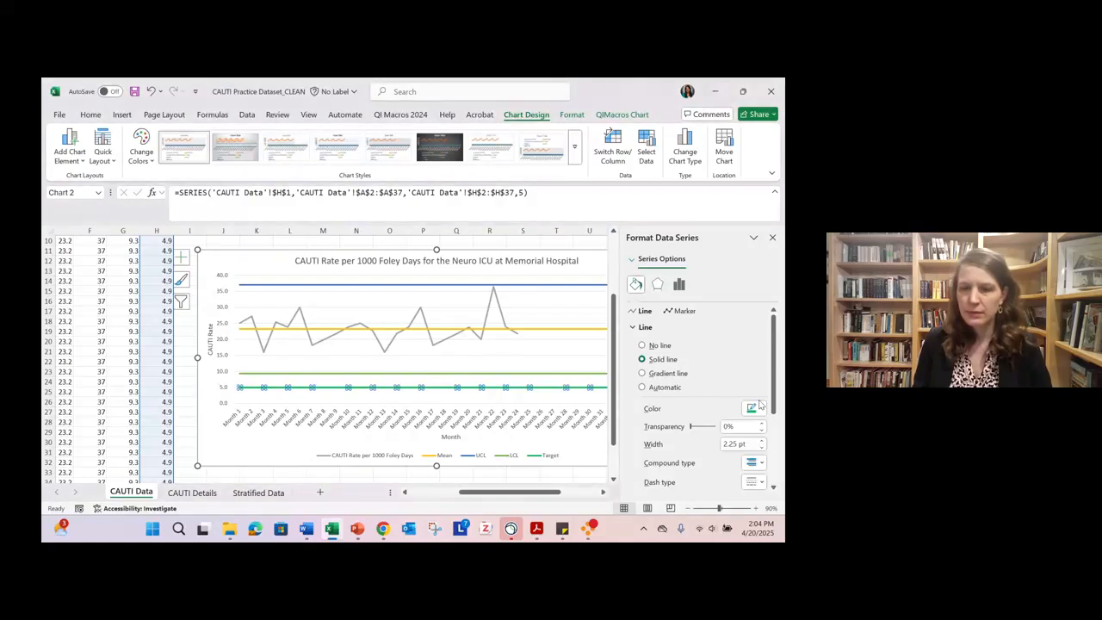
left_click(762, 483)
left_click(754, 411)
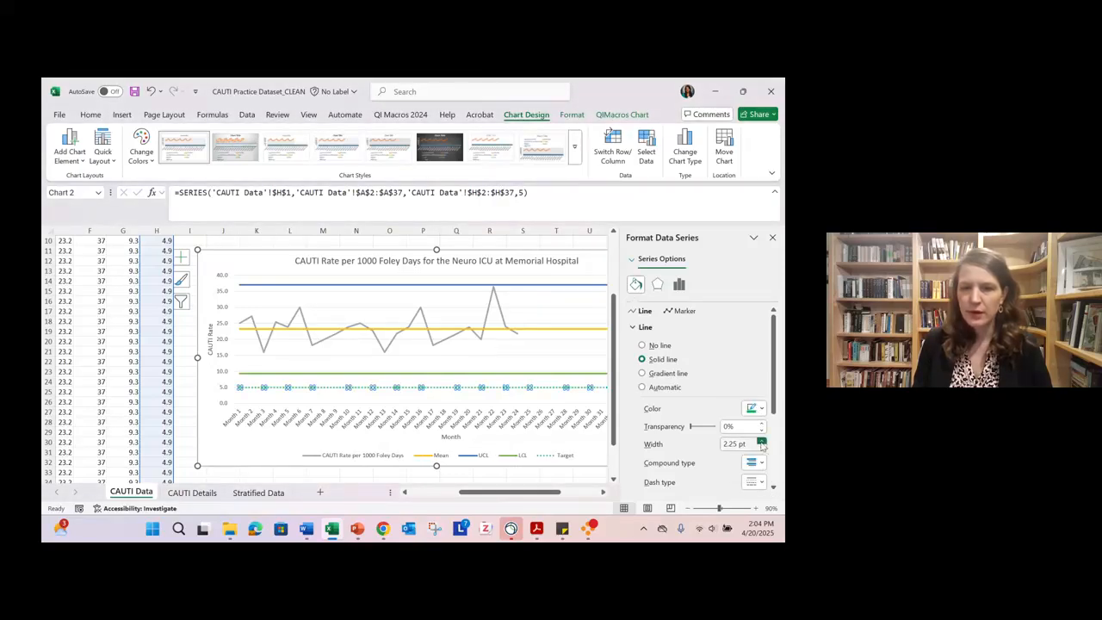
double_click(761, 442)
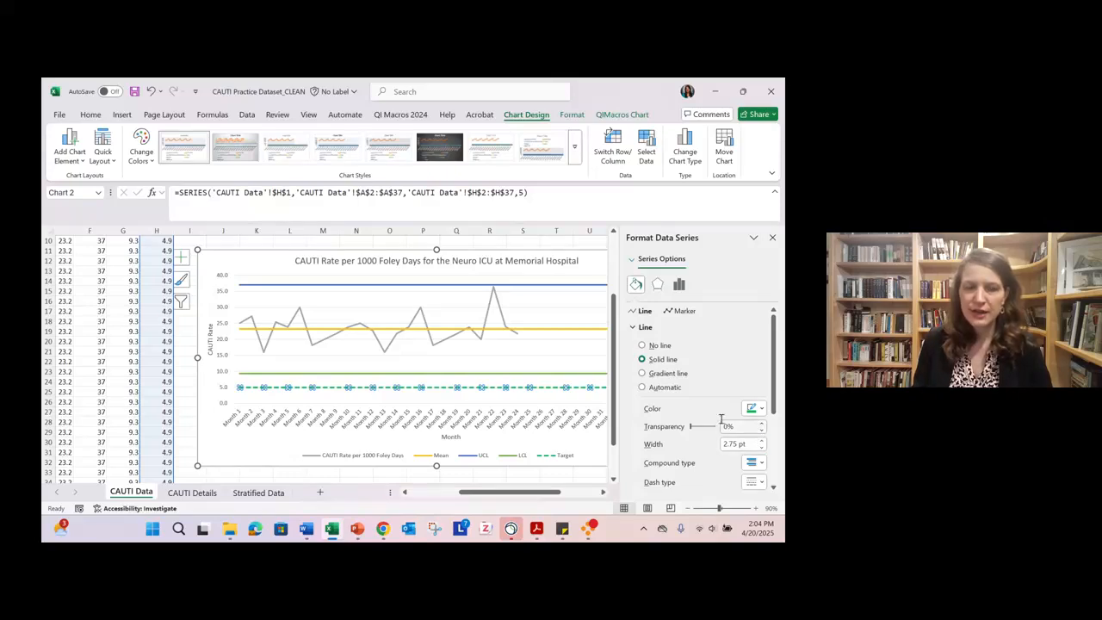
left_click(772, 239)
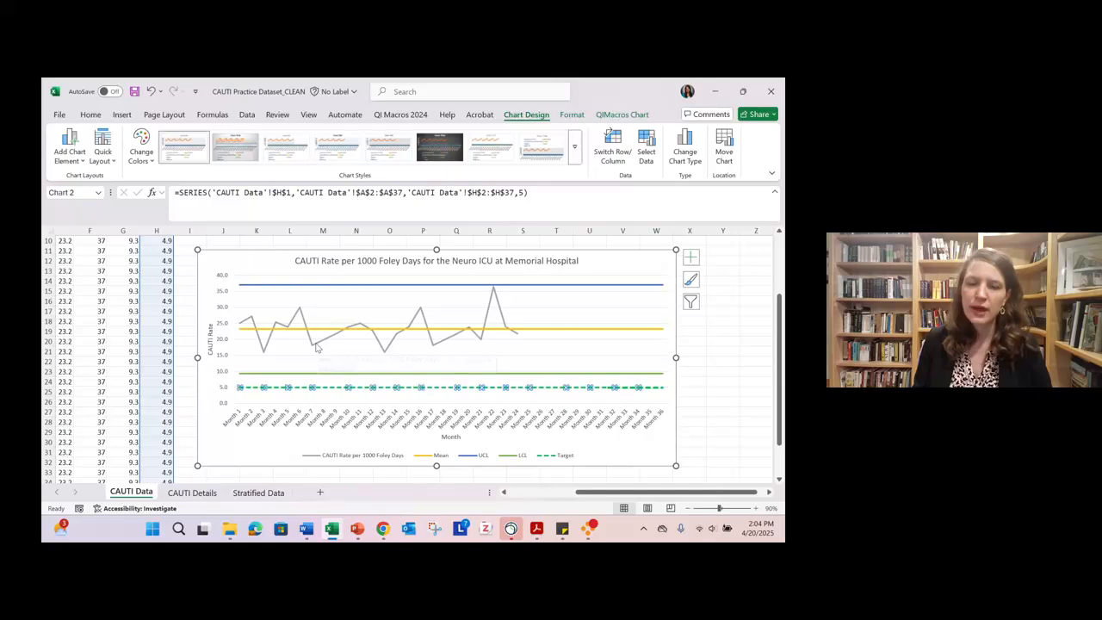
- Add built-in square markers of size 7 to the CAUTI Rate per 1000 Foley Days series
mouse_move(316, 347)
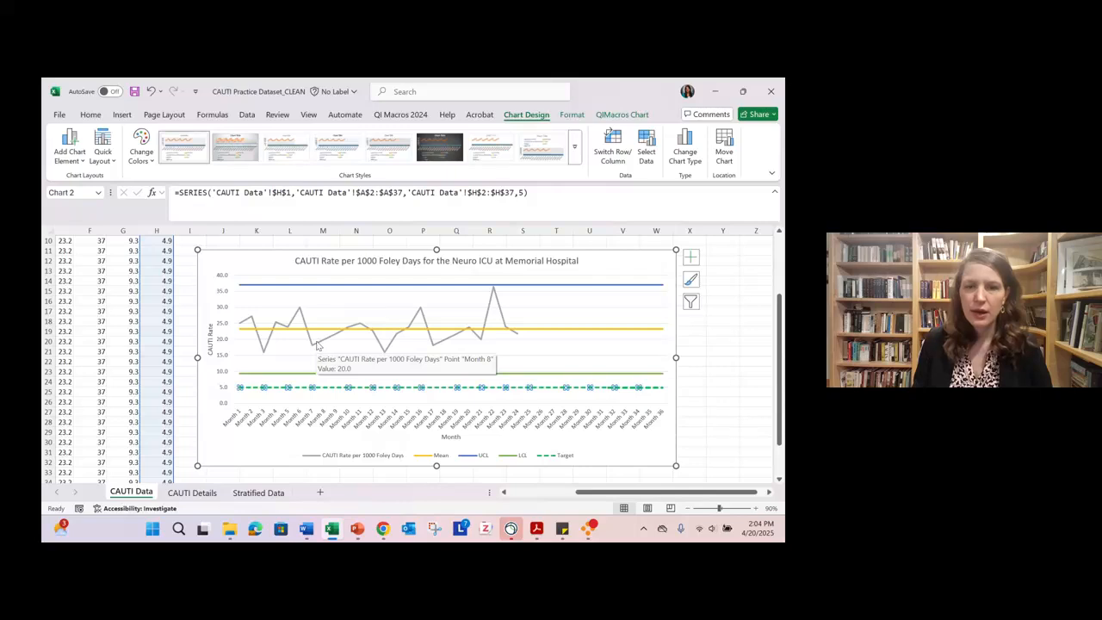
double_click(316, 345)
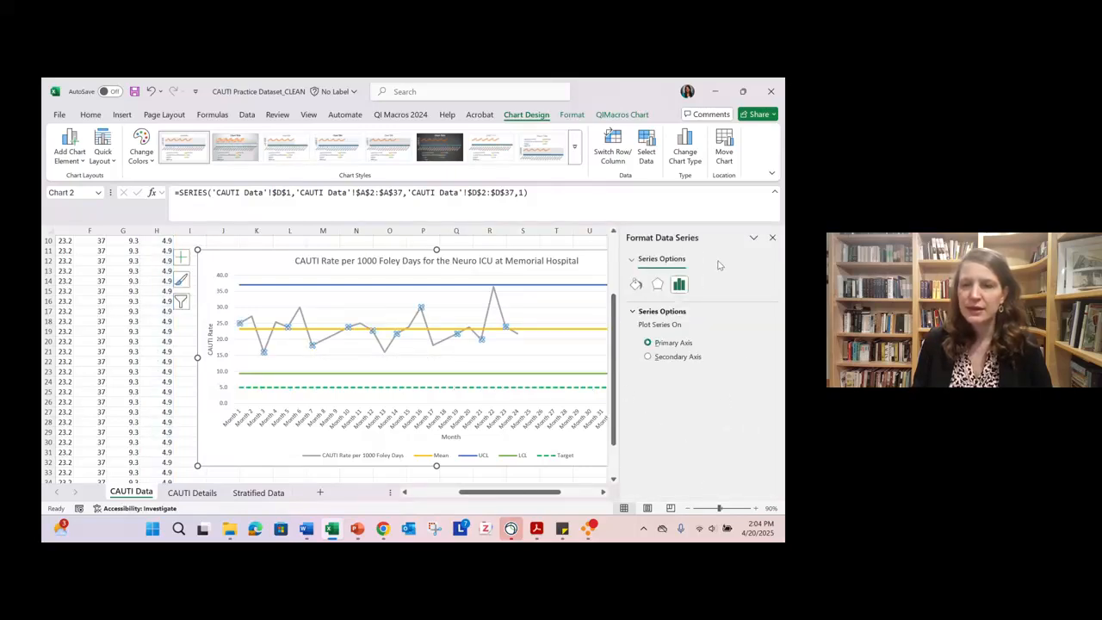
left_click(637, 290)
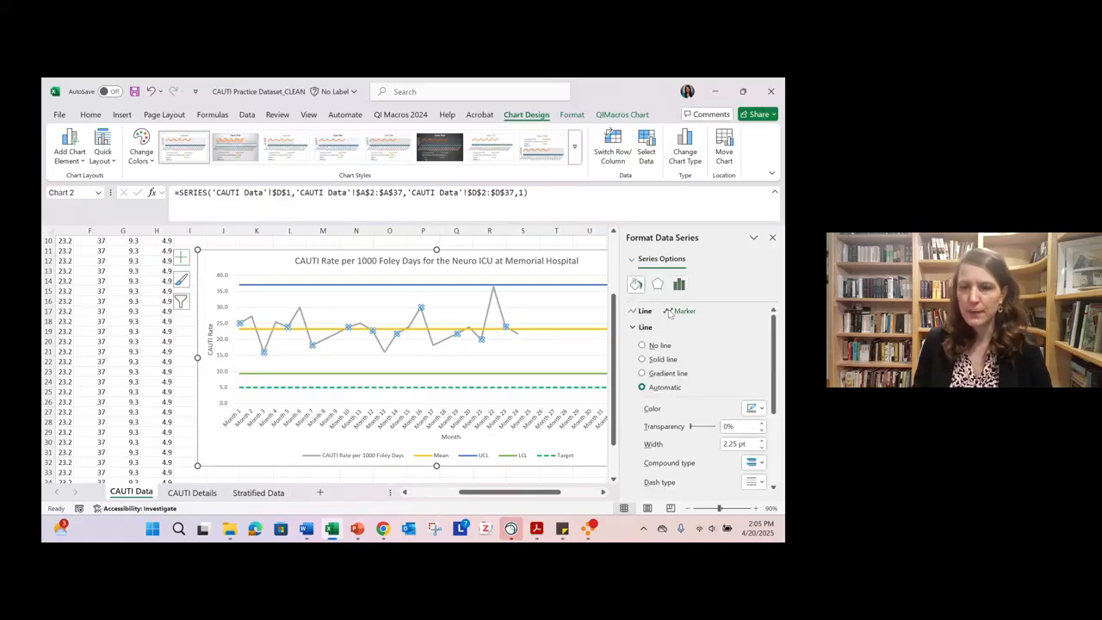
left_click(684, 311)
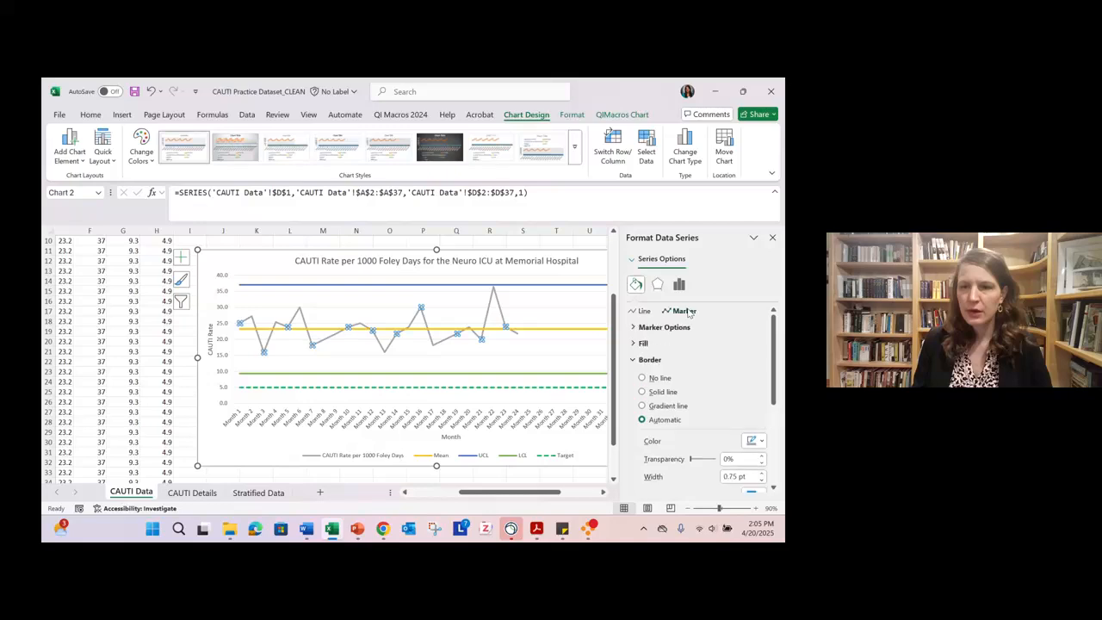
left_click(637, 328)
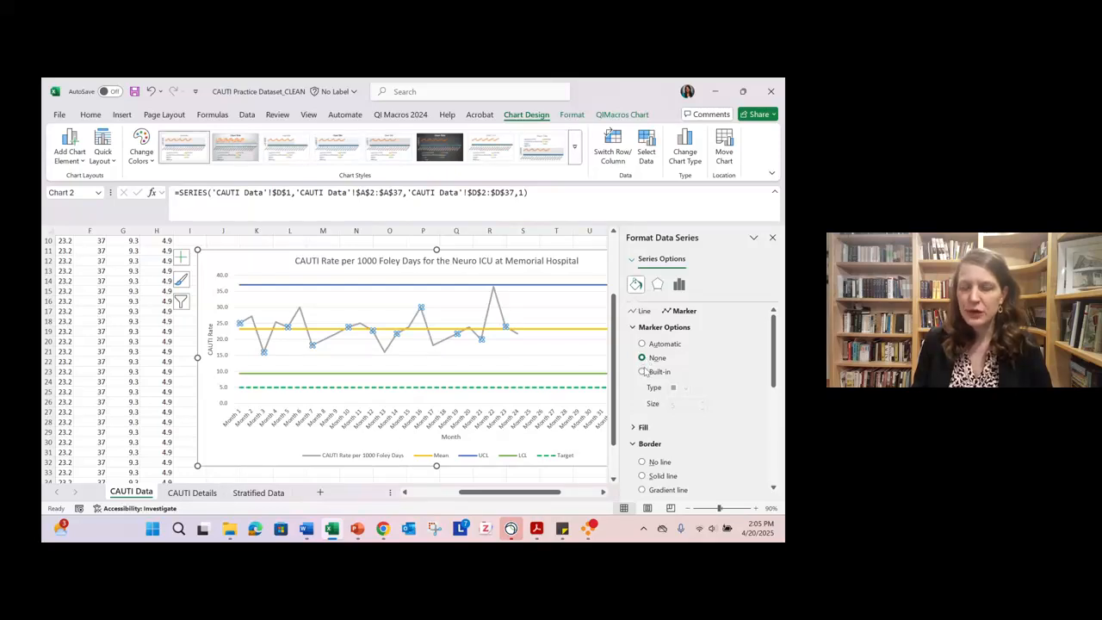
left_click(642, 372)
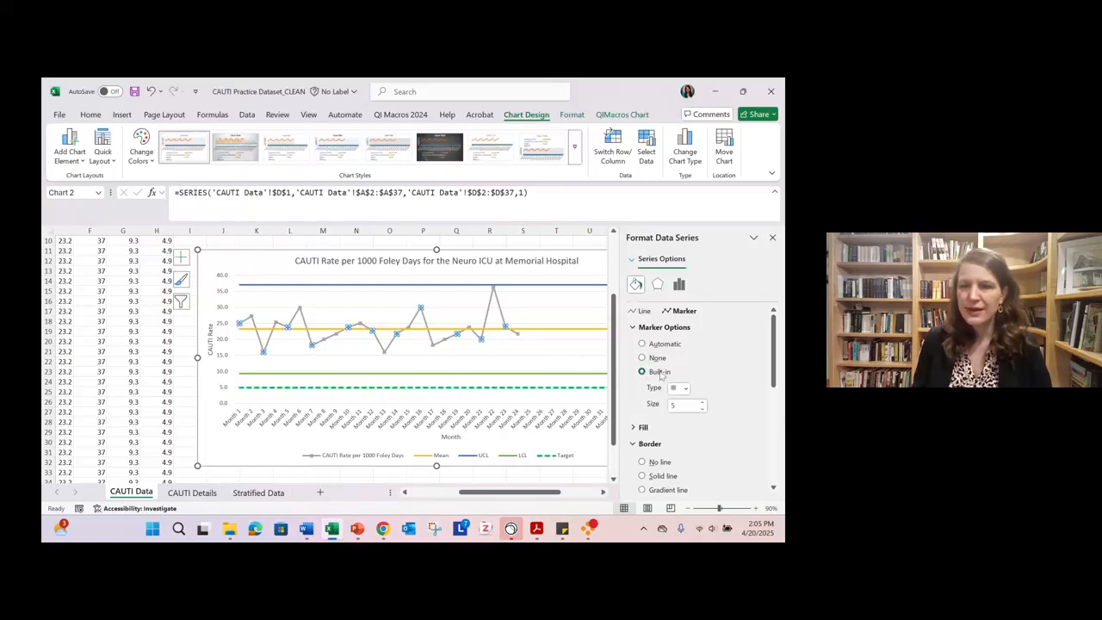
left_click(686, 389)
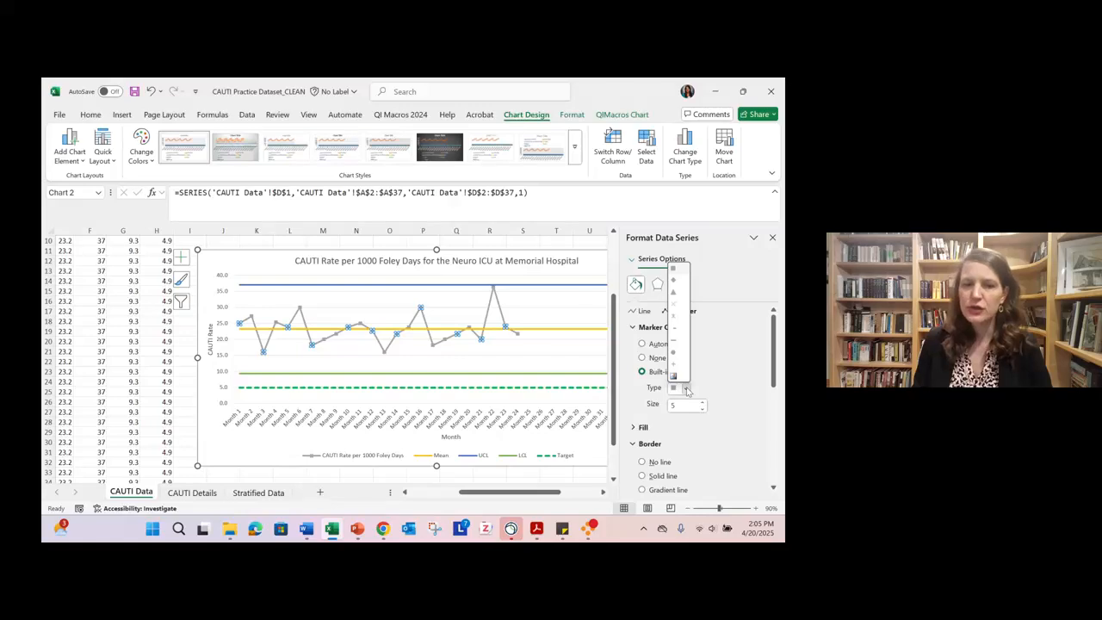
left_click(686, 388)
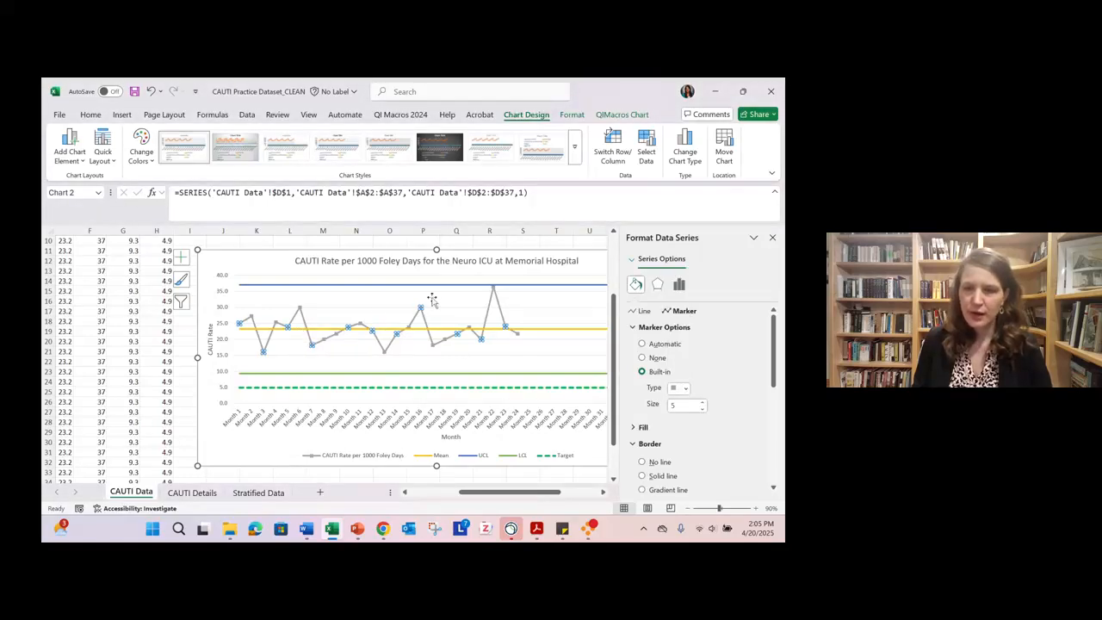
left_click(703, 402)
left_click(703, 402)
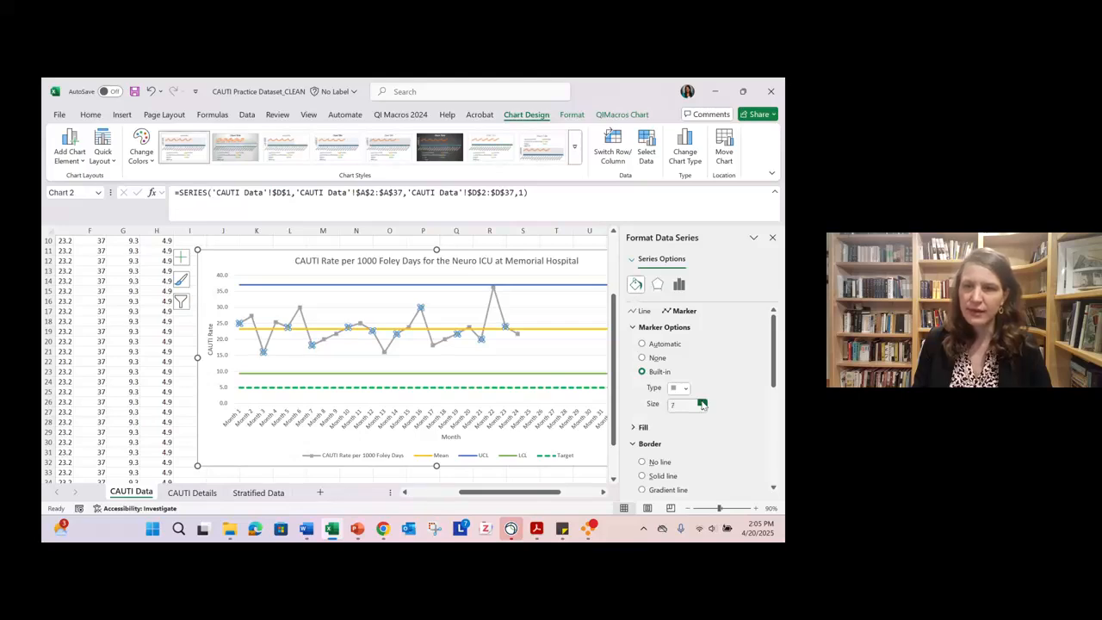
left_click(772, 239)
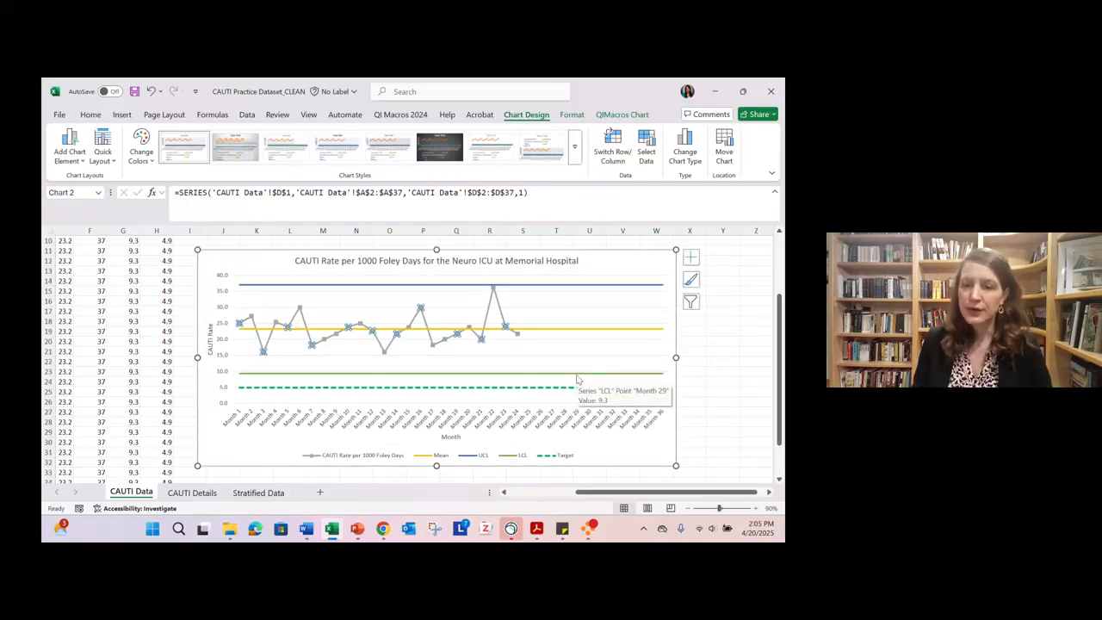
- Copy the whole control chart and switch to the CAUTI Case Study Instructions document in Word, placing the cursor below the Target bullet
left_click(617, 452)
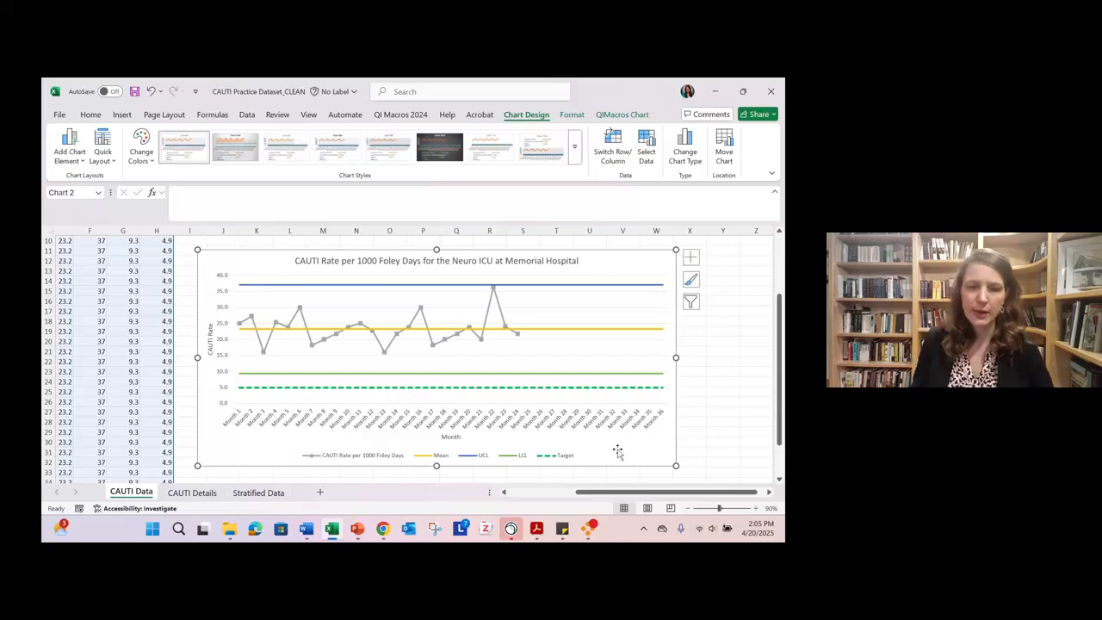
left_click(315, 526)
scroll(310, 465, "down", 4)
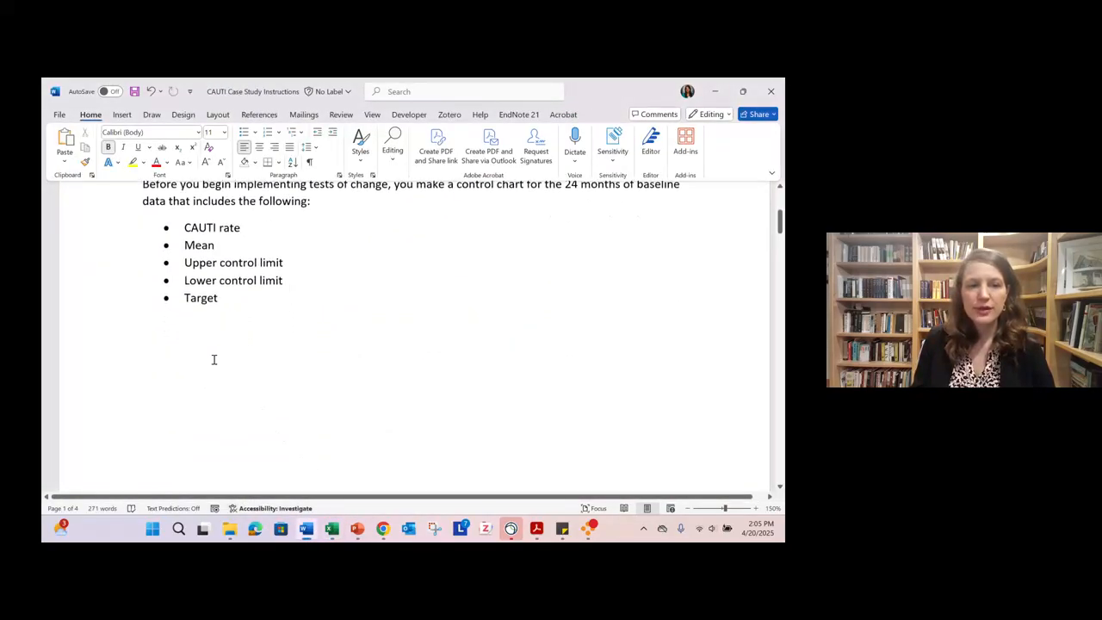
left_click(137, 318)
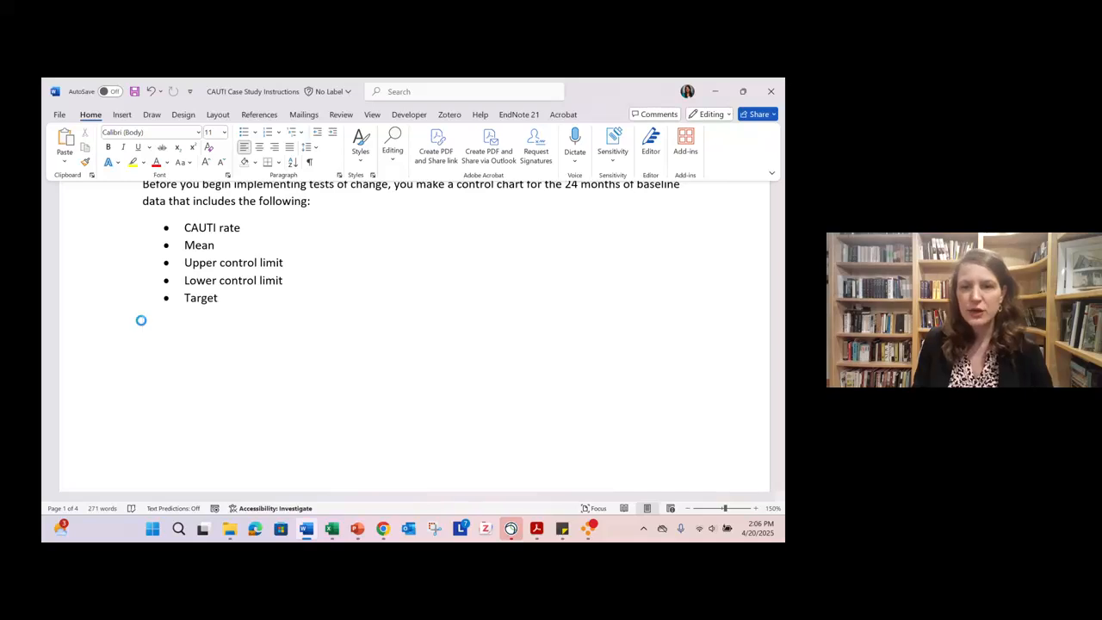
- Try pasting the control chart as an editable chart below the Target bullet and enlarging it
key("ctrl+v")
left_click(503, 346)
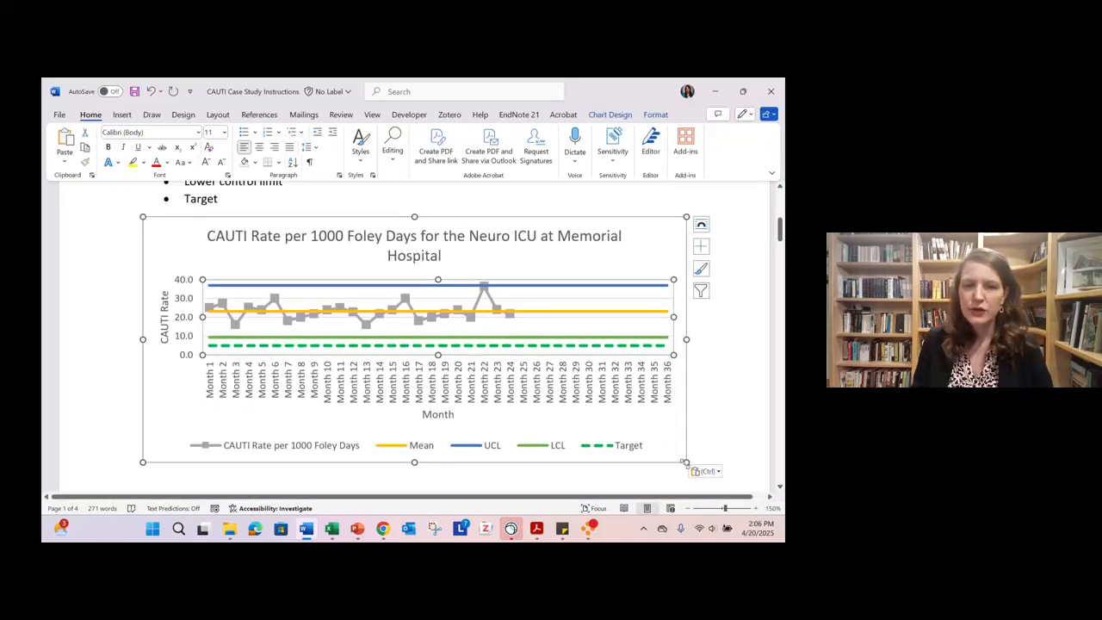
left_click_drag(685, 462, 711, 465)
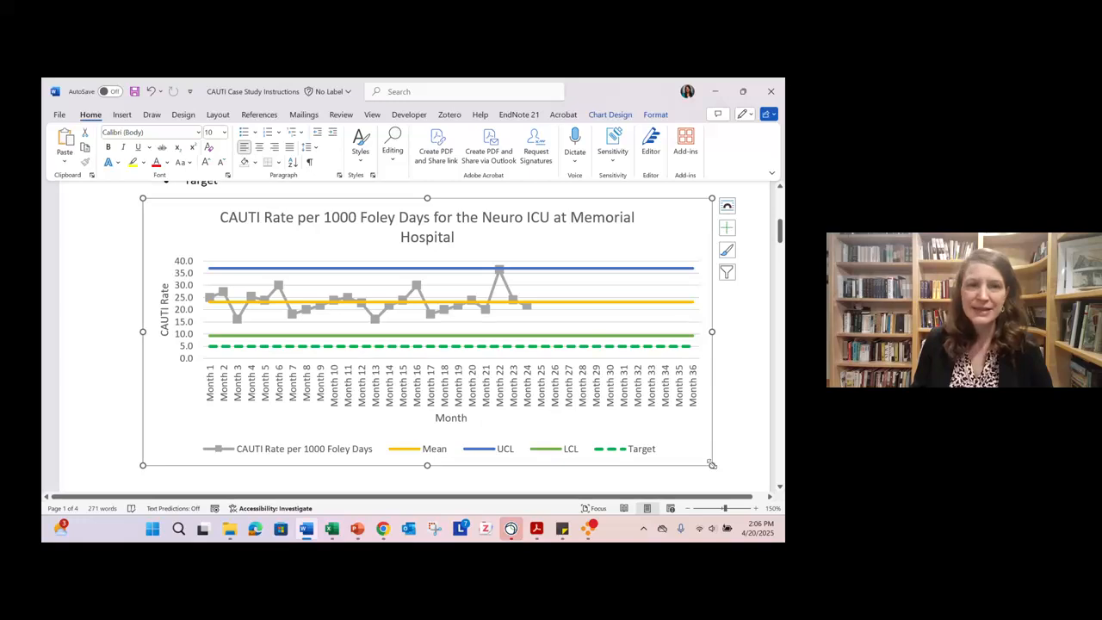
key("Delete")
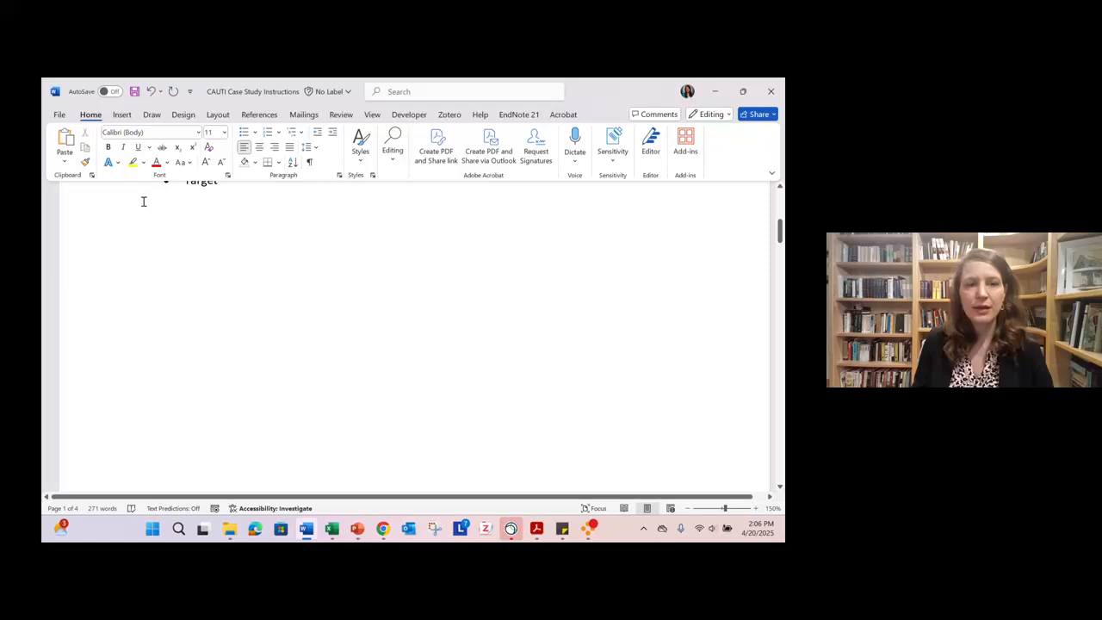
- Try pasting the control chart as a picture below the bullet list and scaling it down to fit the page
right_click(143, 203)
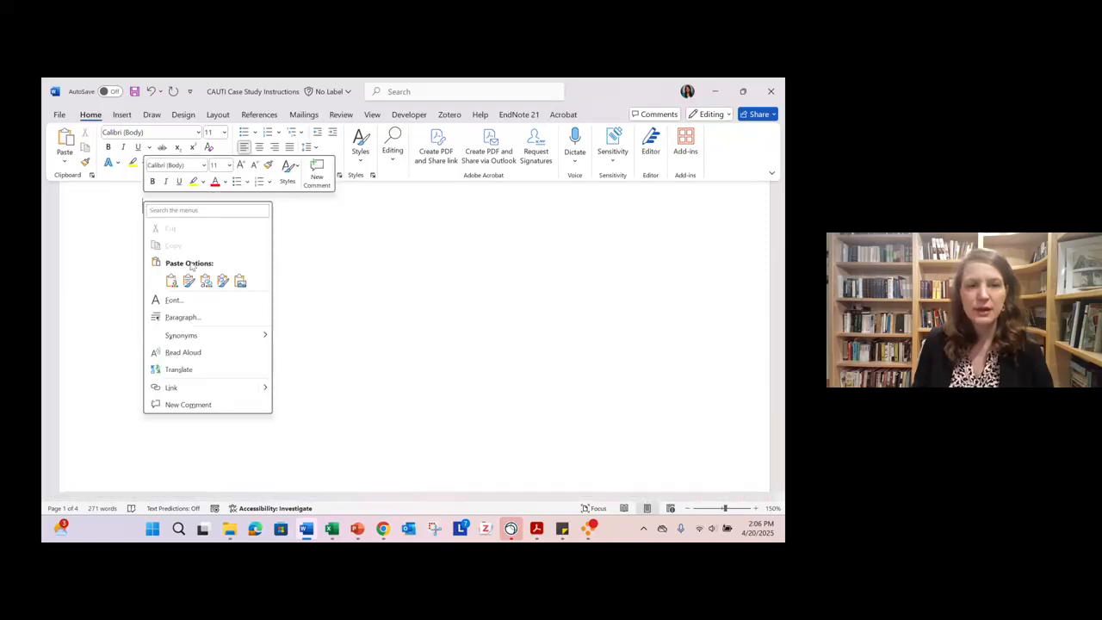
left_click(240, 282)
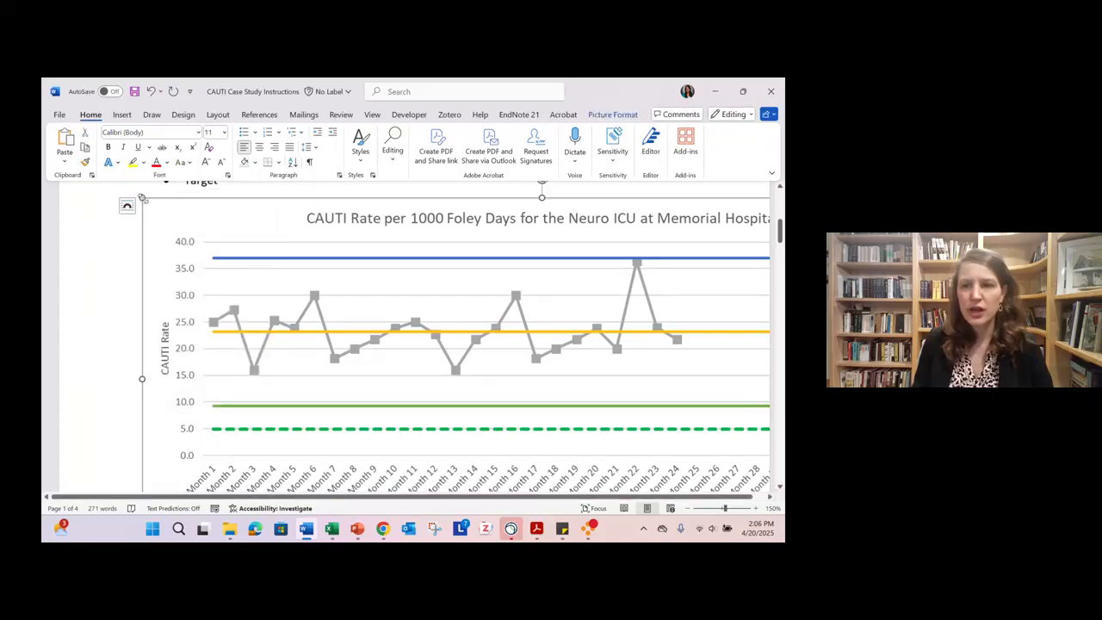
left_click_drag(142, 197, 356, 369)
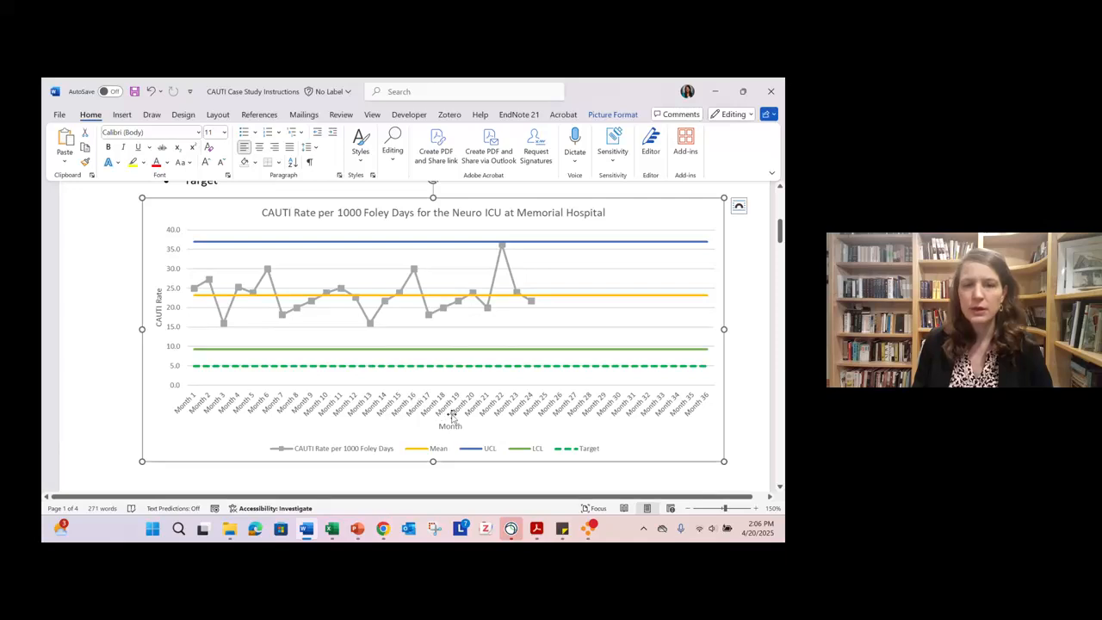
scroll(452, 416, "up", 3)
scroll(451, 416, "down", 3)
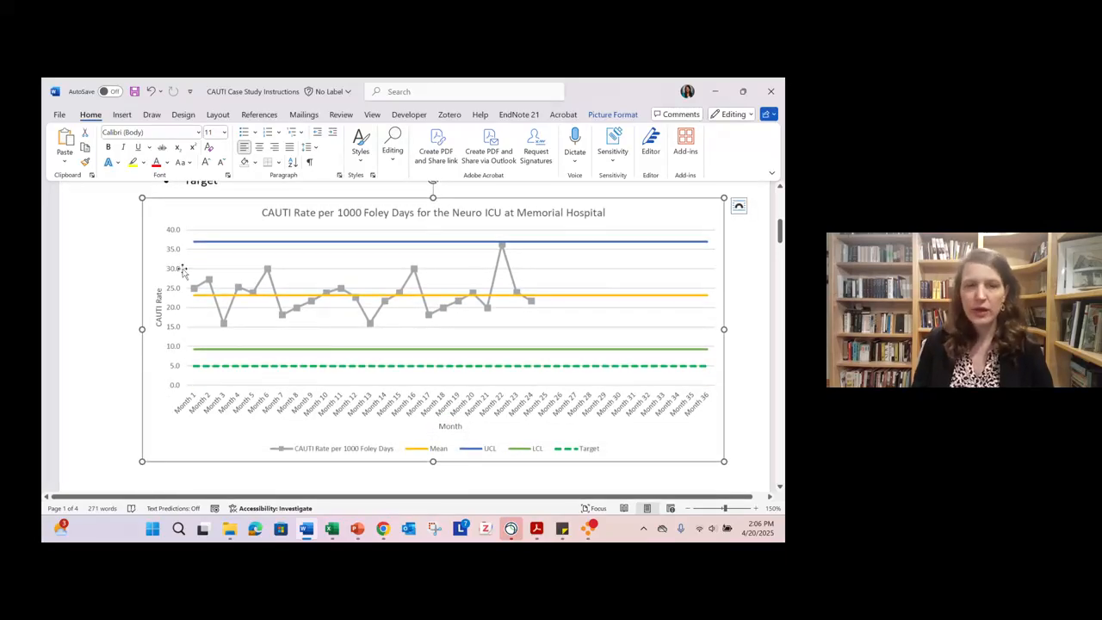
key("Delete")
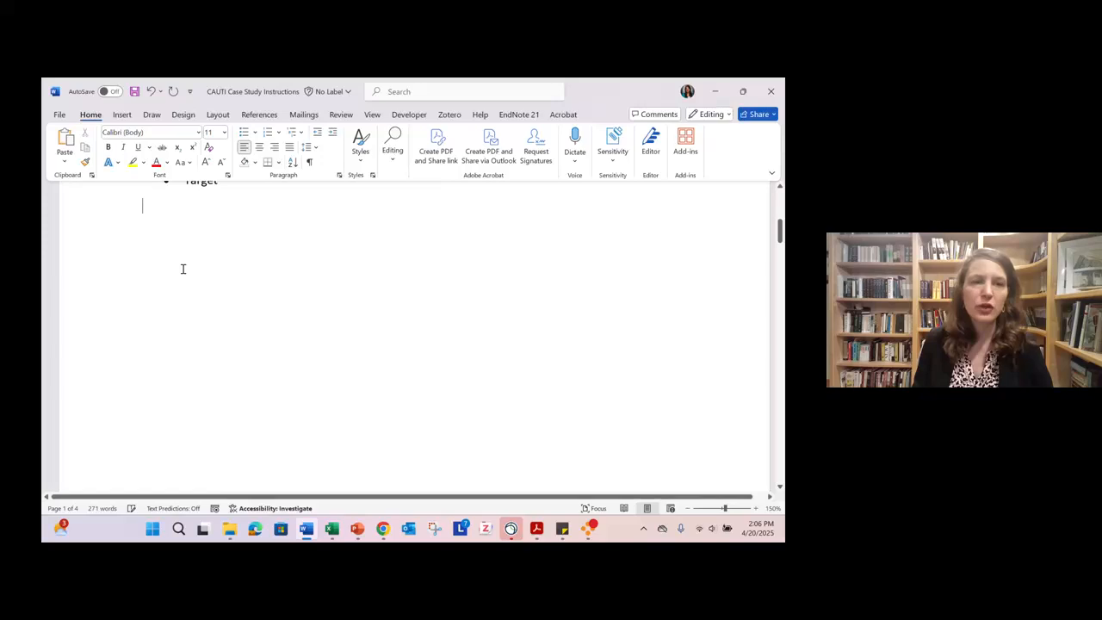
- Paste the control chart as a picture below the bullet list and shrink it to fit within the page
left_click(63, 162)
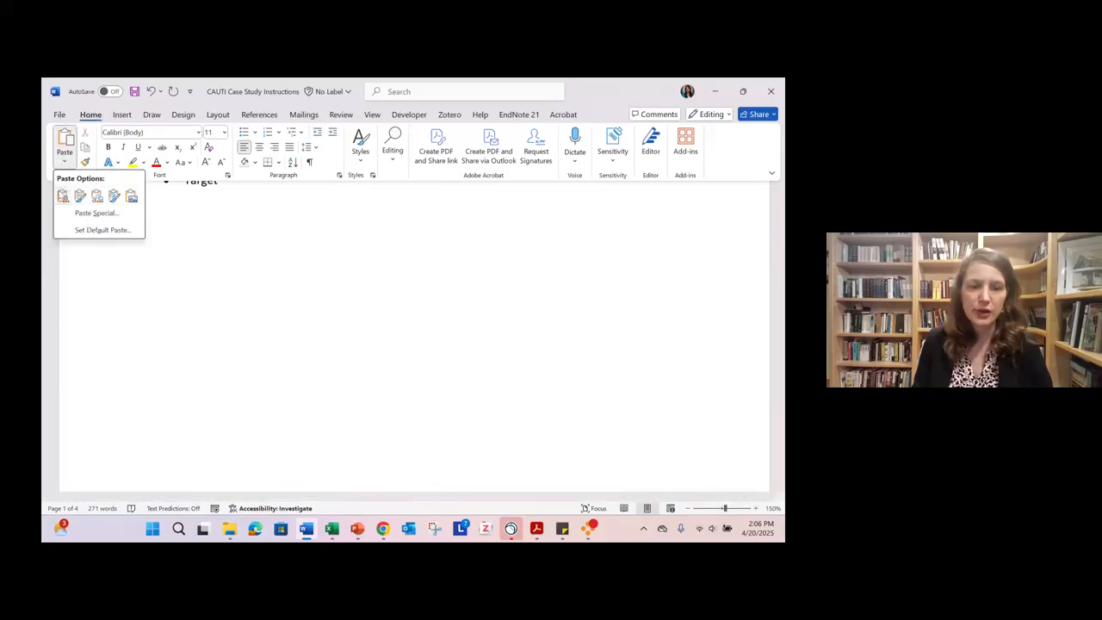
left_click(131, 196)
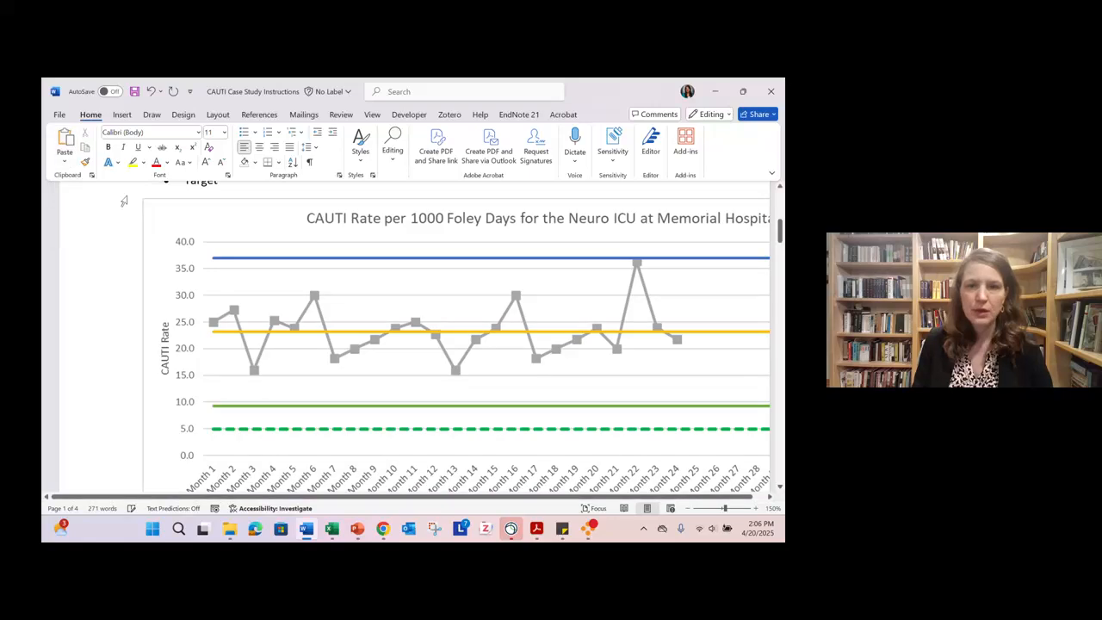
left_click_drag(175, 223, 343, 331)
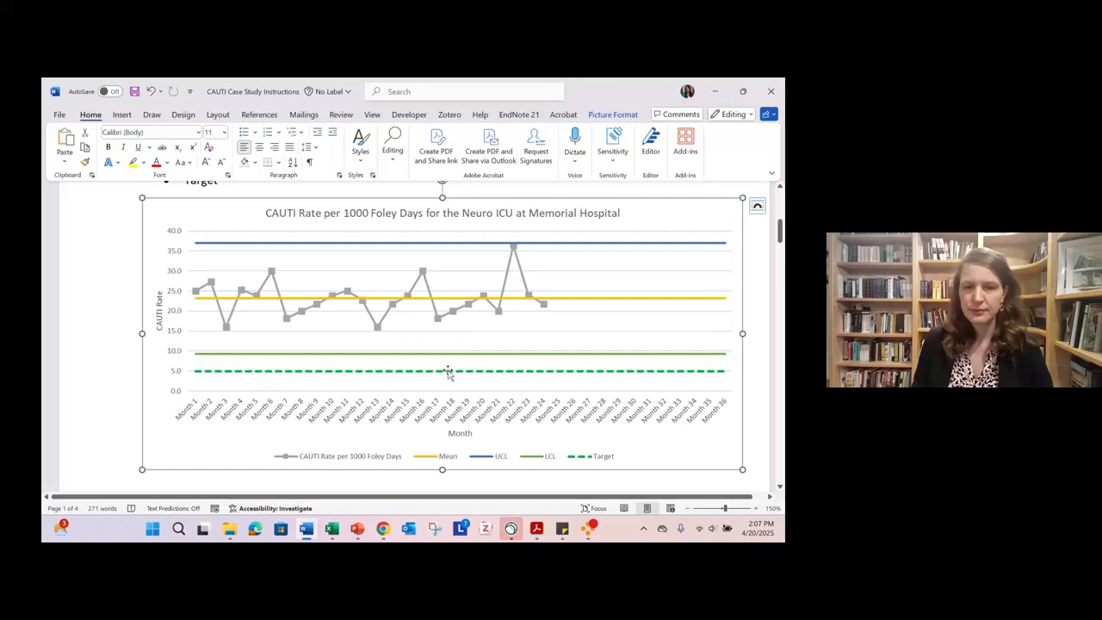
- Examine the stratified baseline data charts on page 2 of the instructions document
scroll(448, 371, "down", 5)
left_click(361, 390)
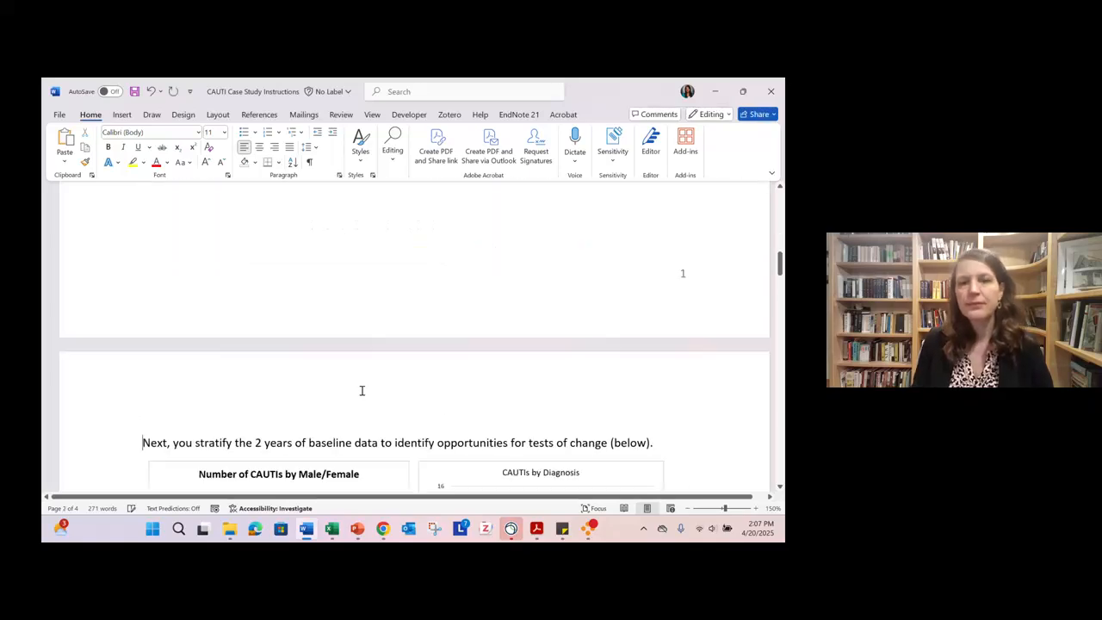
scroll(361, 390, "down", 3)
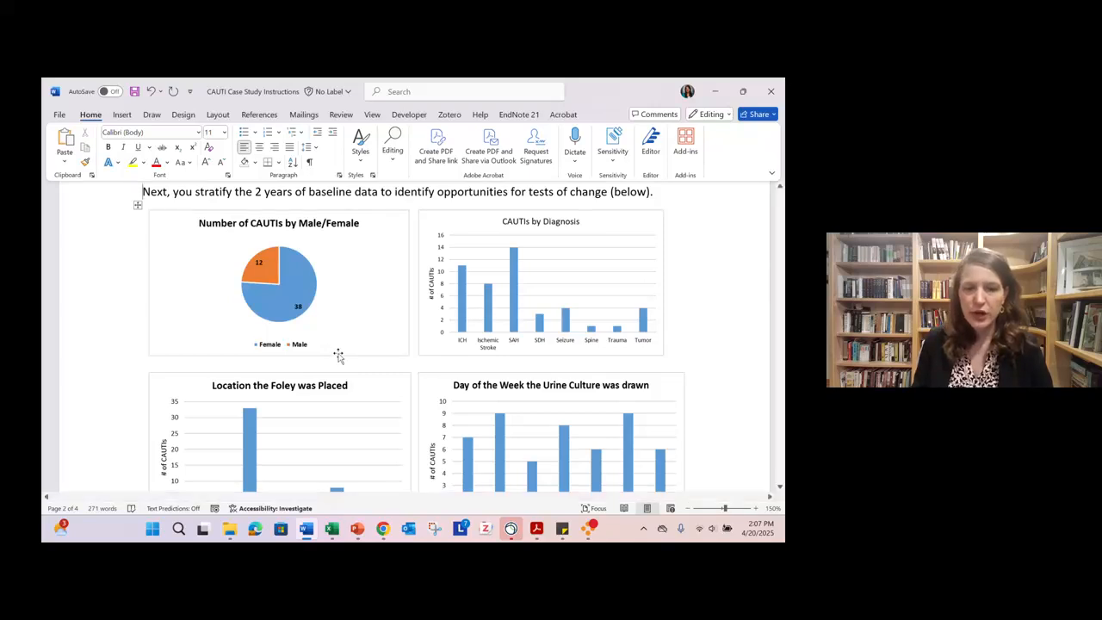
- Switch to the Excel workbook, examine the records on the CAUTI Details sheet, and return to the Word document
mouse_move(334, 529)
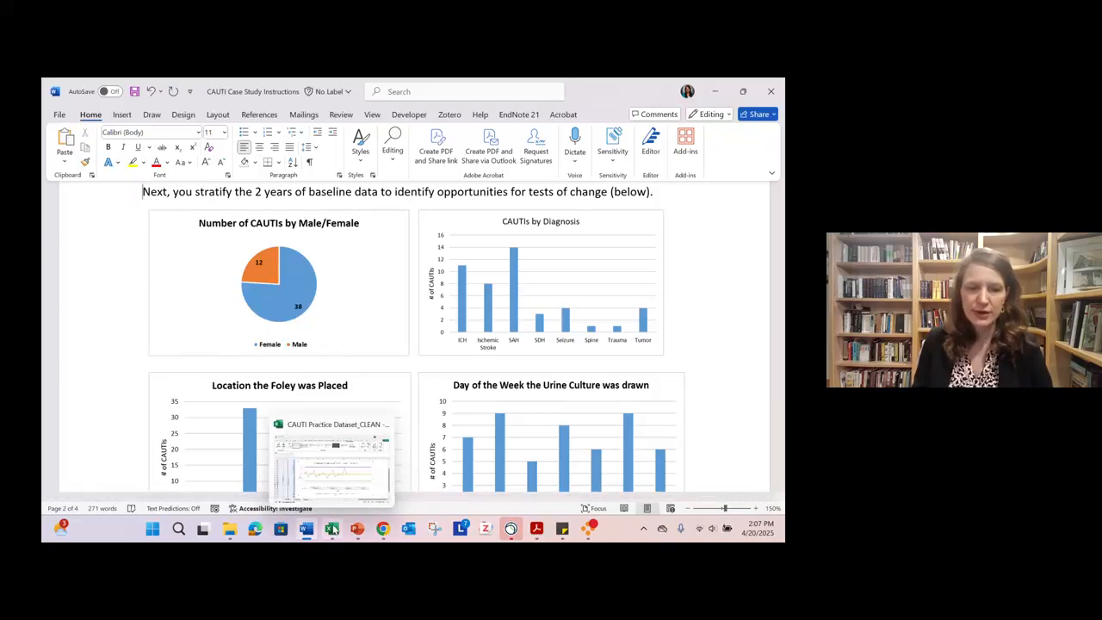
left_click(334, 512)
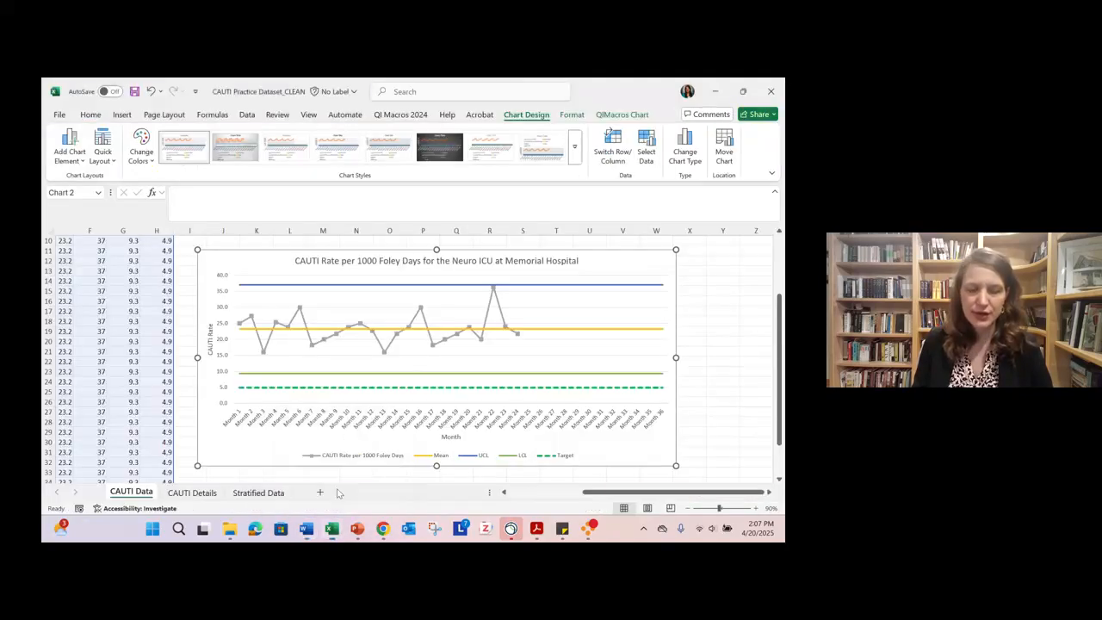
left_click(192, 496)
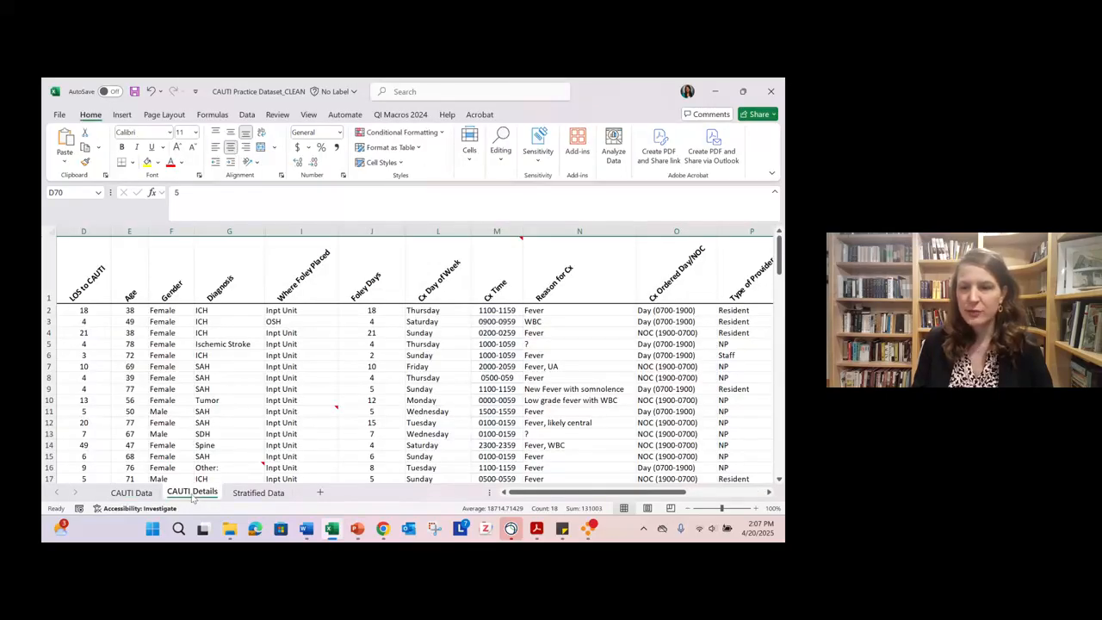
scroll(665, 346, "down", 2)
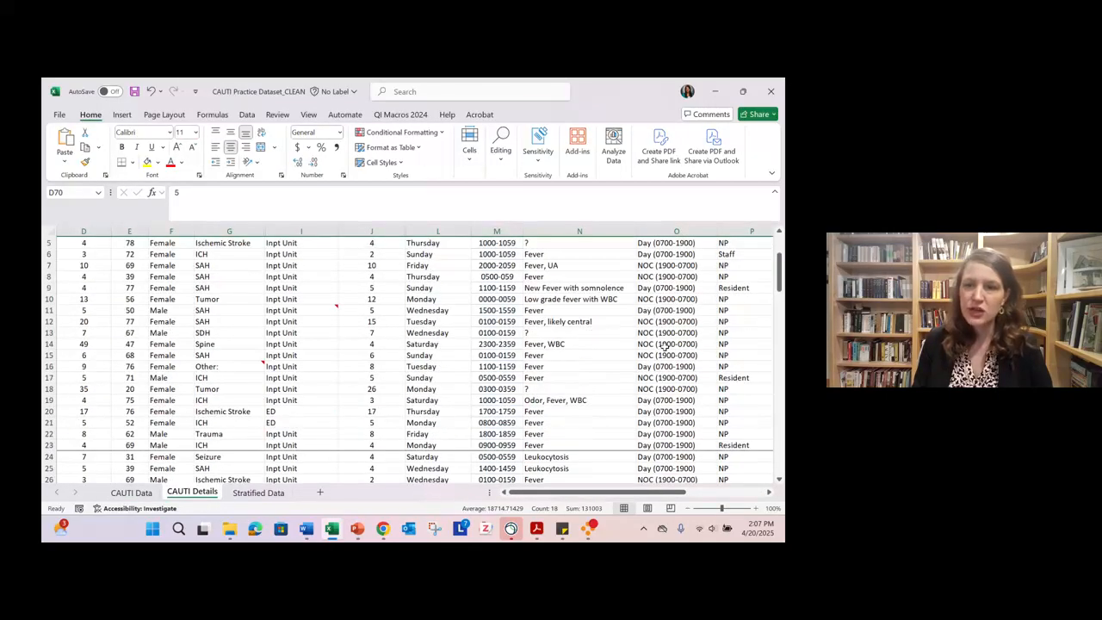
scroll(665, 346, "up", 2)
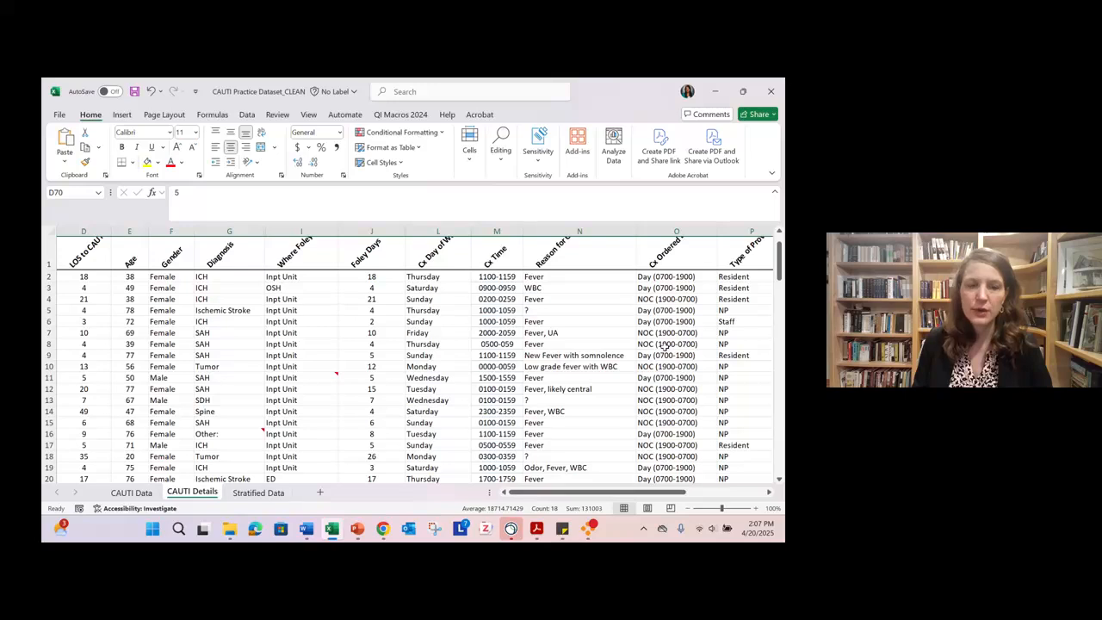
scroll(585, 345, "up", 1)
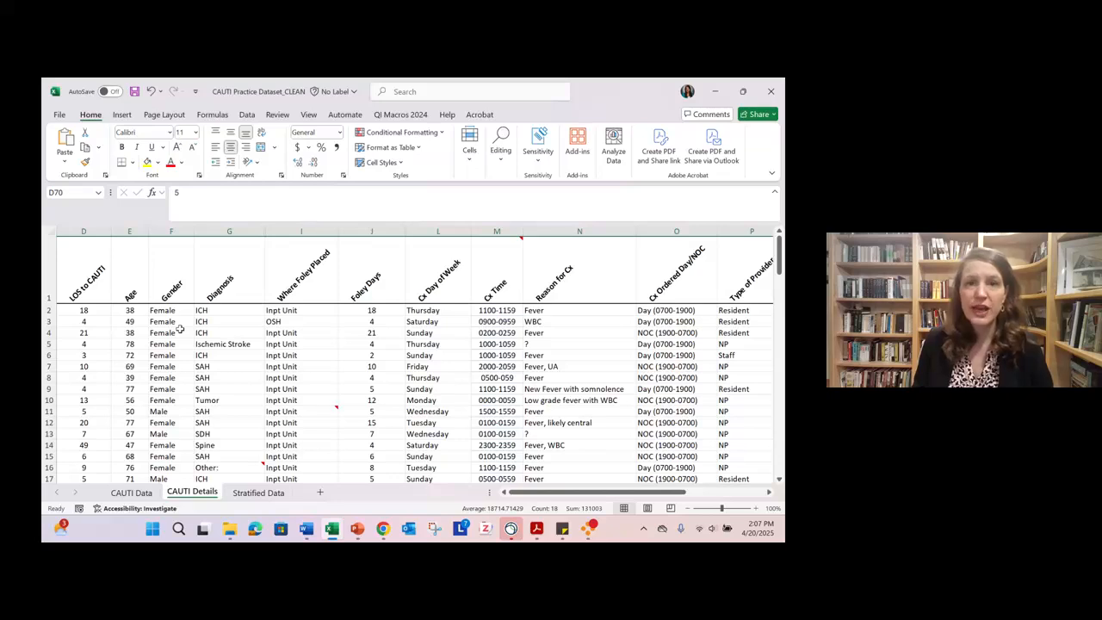
left_click(716, 89)
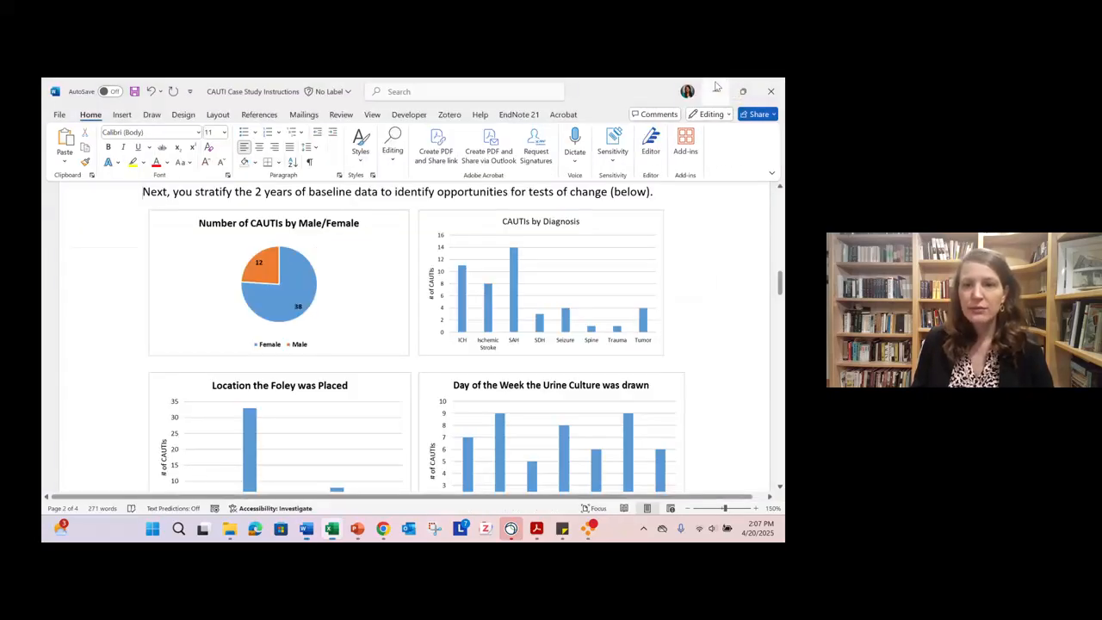
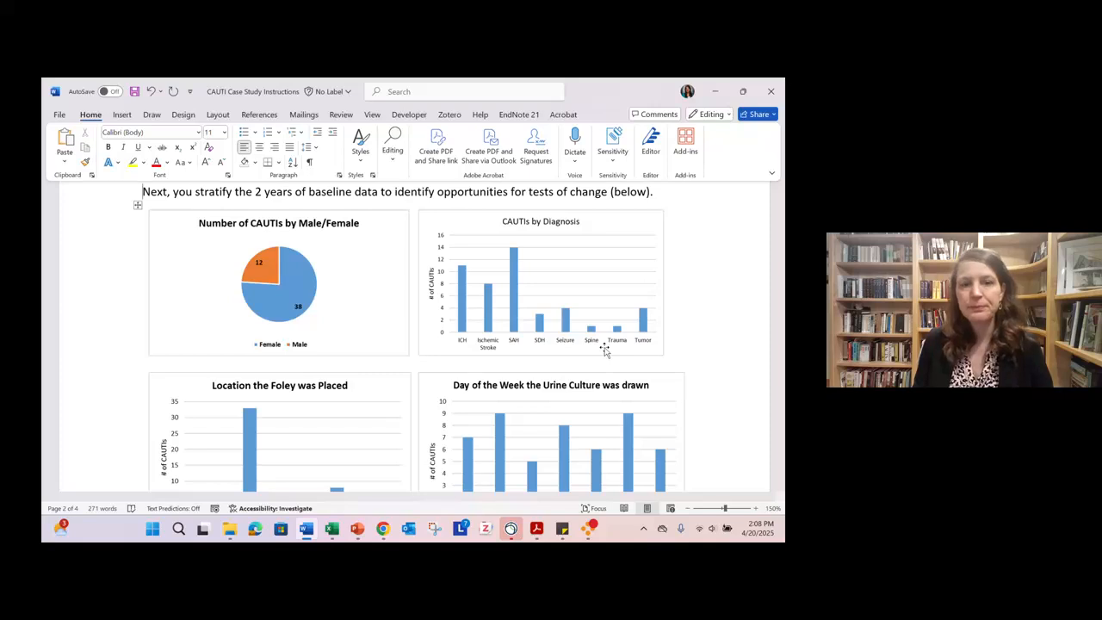
- Examine the stratified baseline charts on page 2, from CAUTIs by gender and diagnosis through to the causative organism
scroll(604, 348, "down", 5)
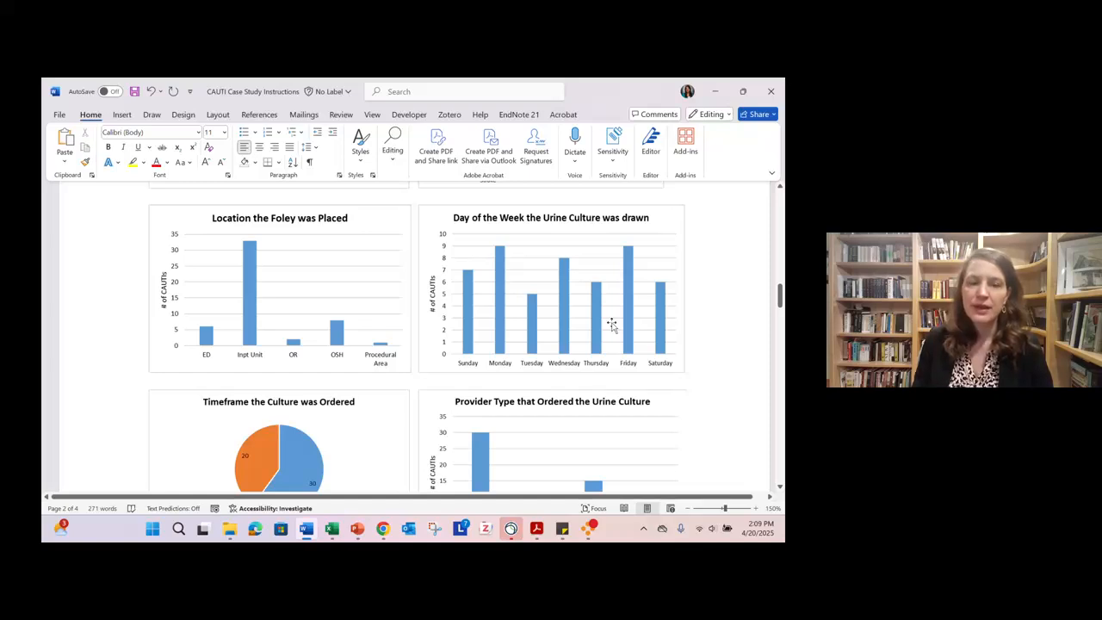
scroll(611, 324, "down", 3)
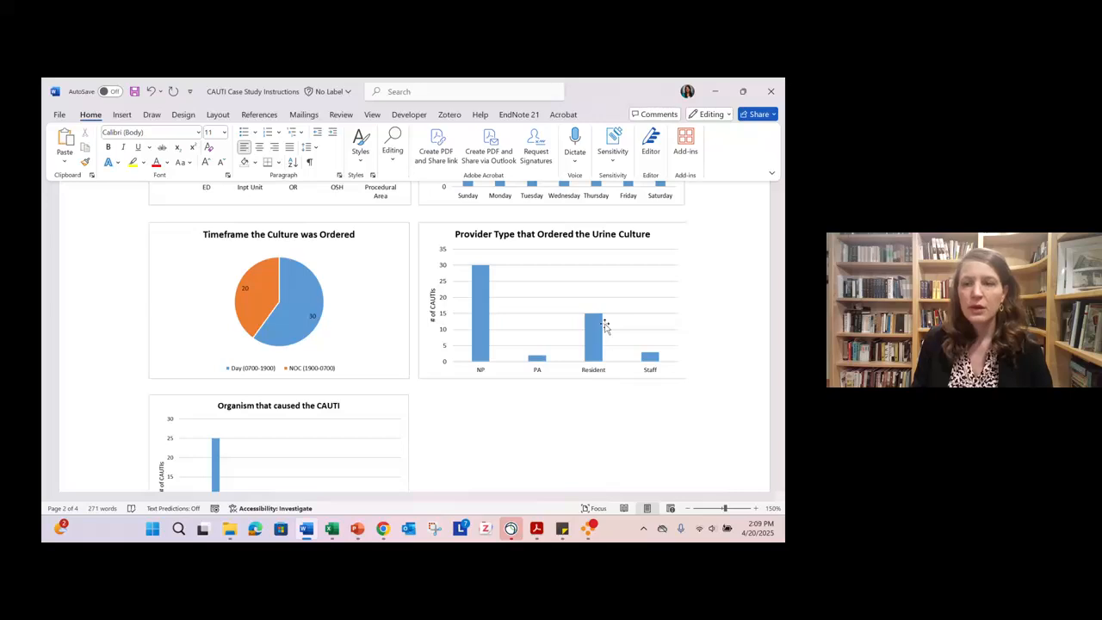
scroll(605, 325, "down", 3)
scroll(605, 324, "down", 3)
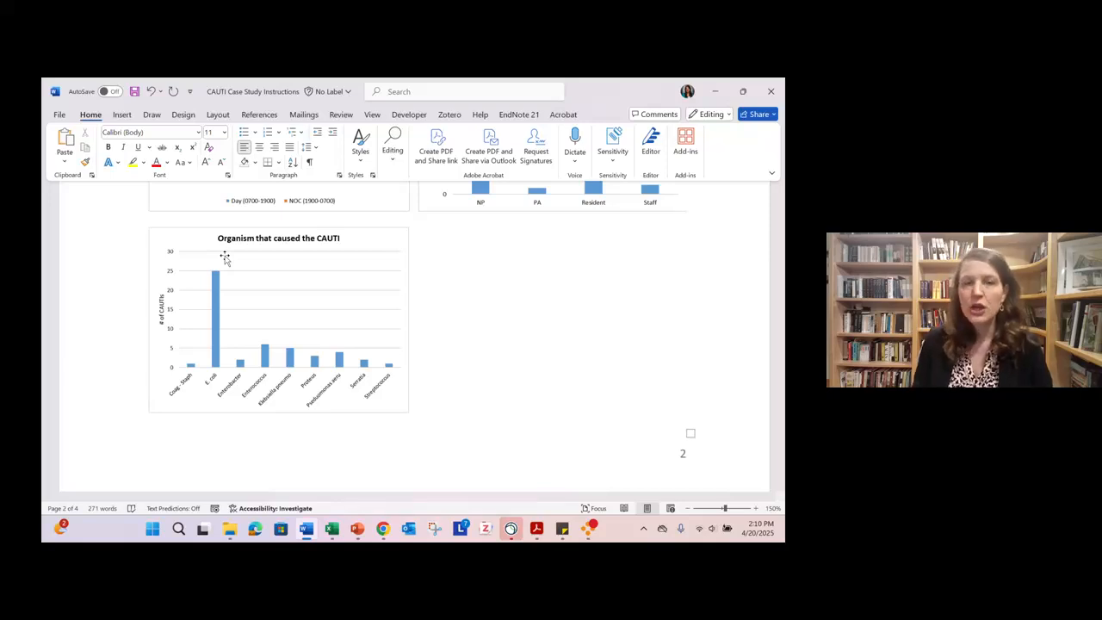
scroll(224, 257, "up", 8)
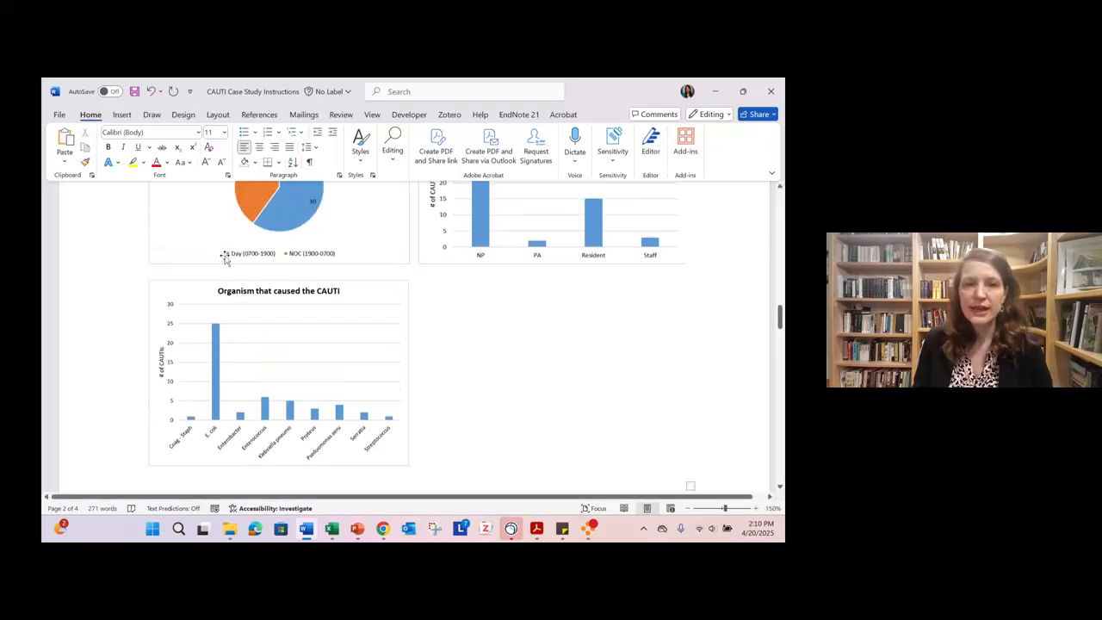
scroll(223, 256, "up", 5)
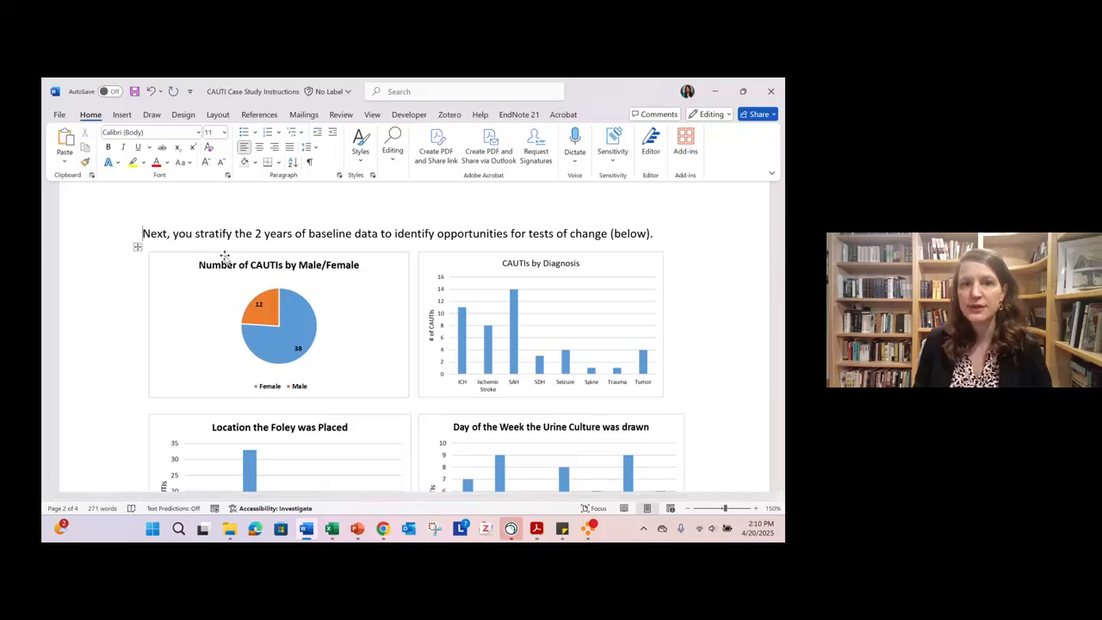
scroll(224, 256, "down", 6)
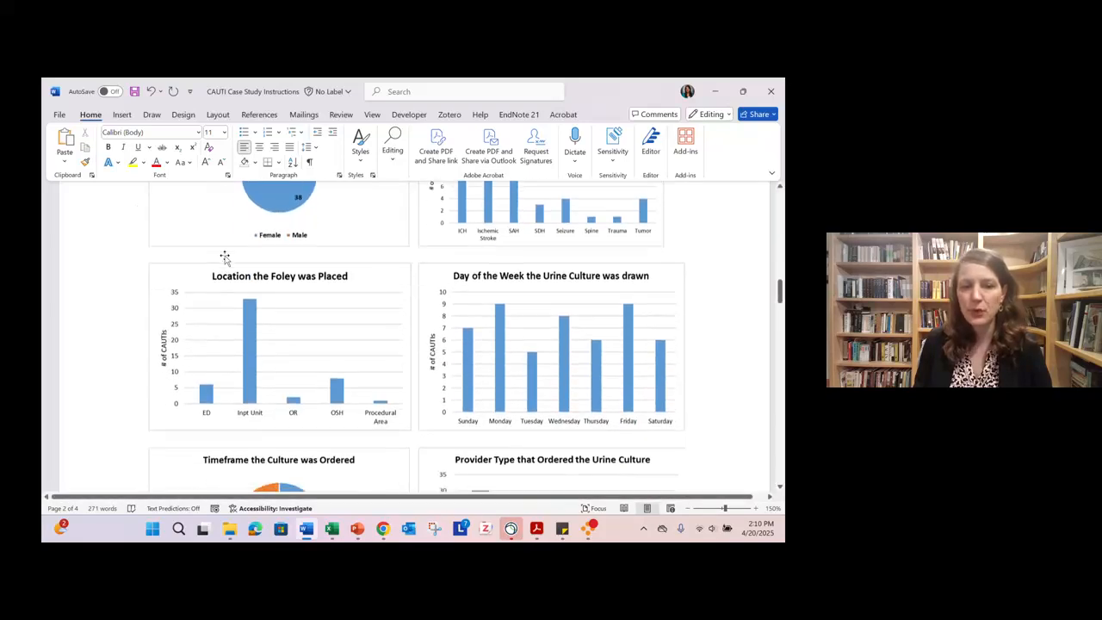
scroll(223, 257, "down", 5)
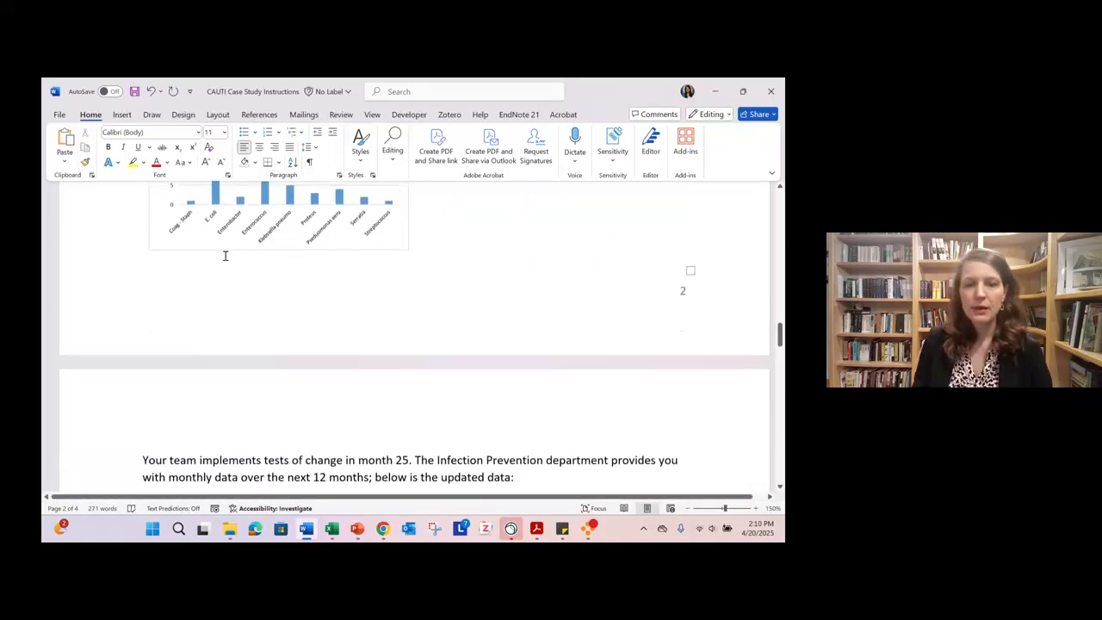
- Copy the Number of CAUTIs and Urinary Catheter Days values for Months 25 to 36 from the page 3 table
scroll(225, 260, "down", 3)
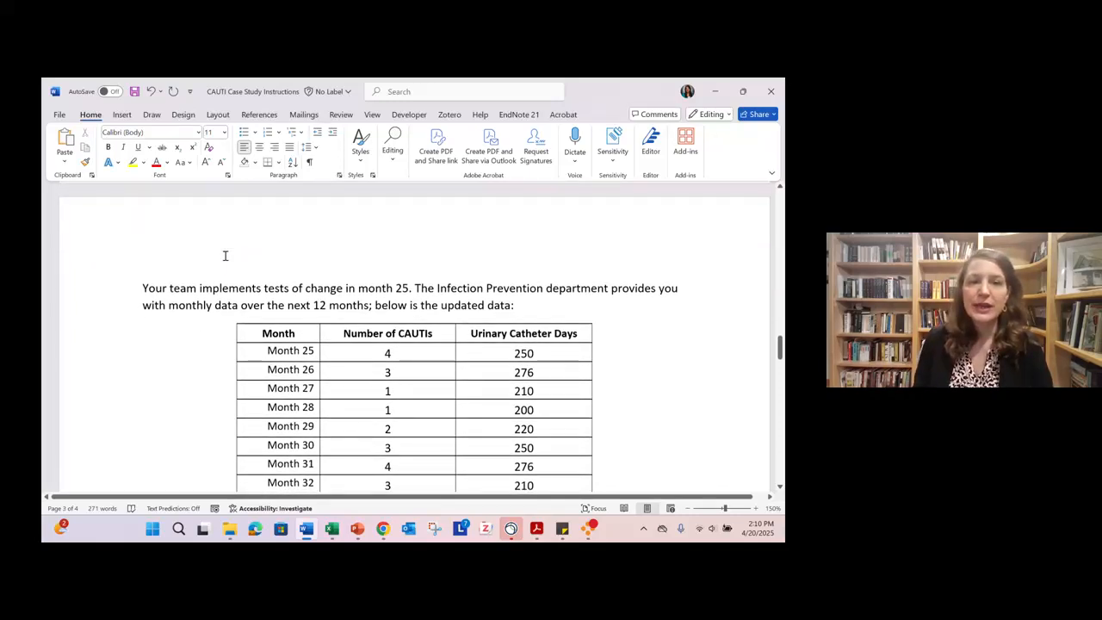
scroll(225, 255, "down", 2)
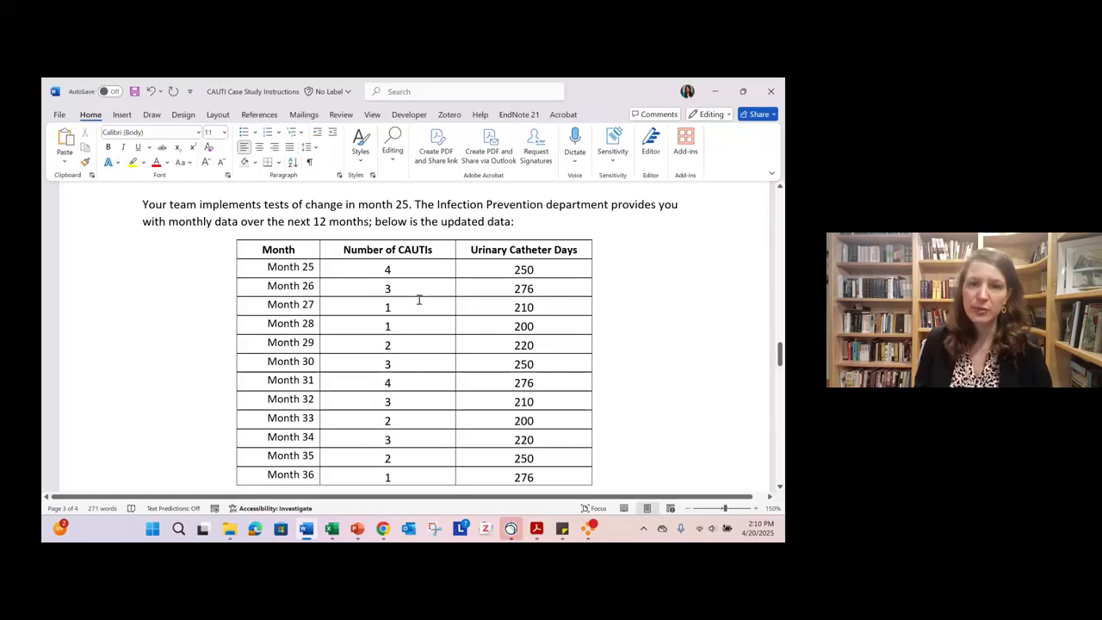
scroll(418, 299, "down", 2)
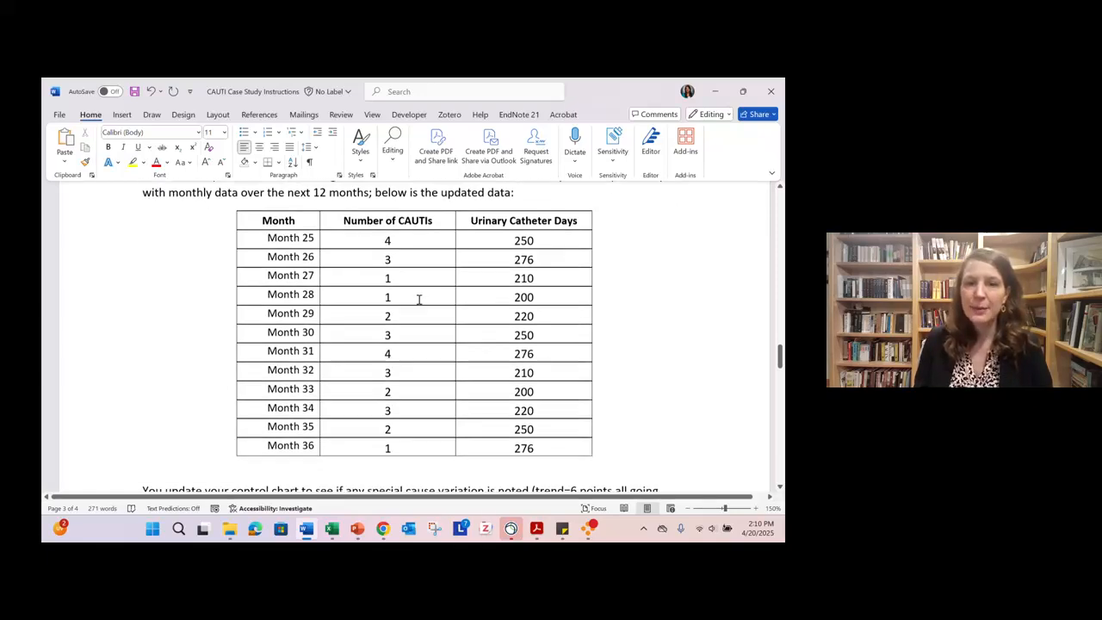
scroll(405, 298, "up", 2)
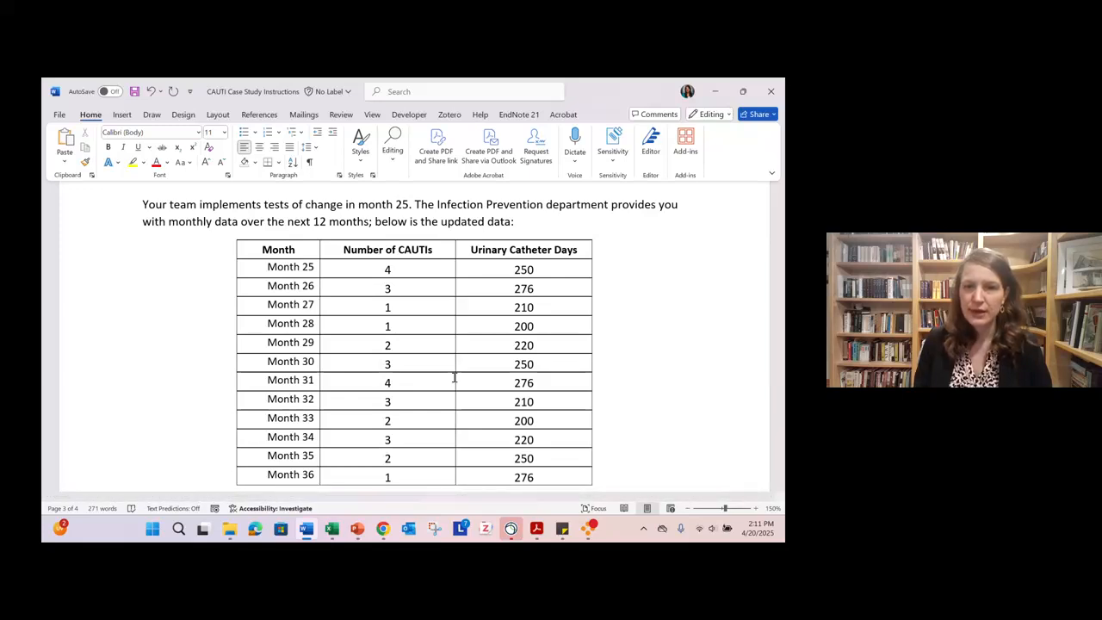
left_click_drag(423, 266, 505, 434)
key("ctrl+c")
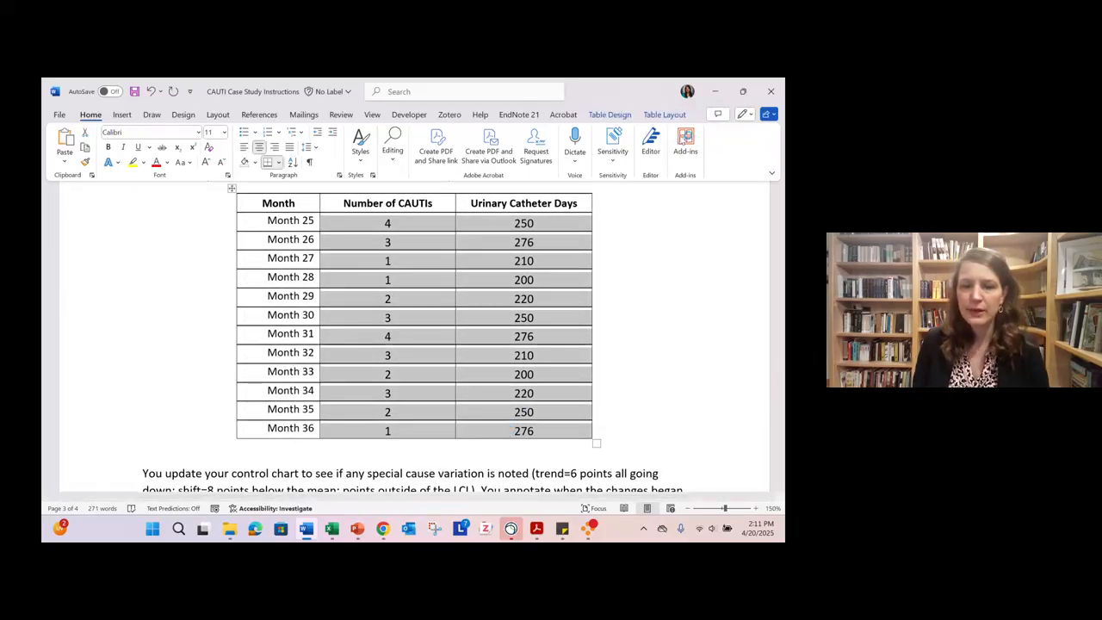
scroll(704, 105, "down", 1)
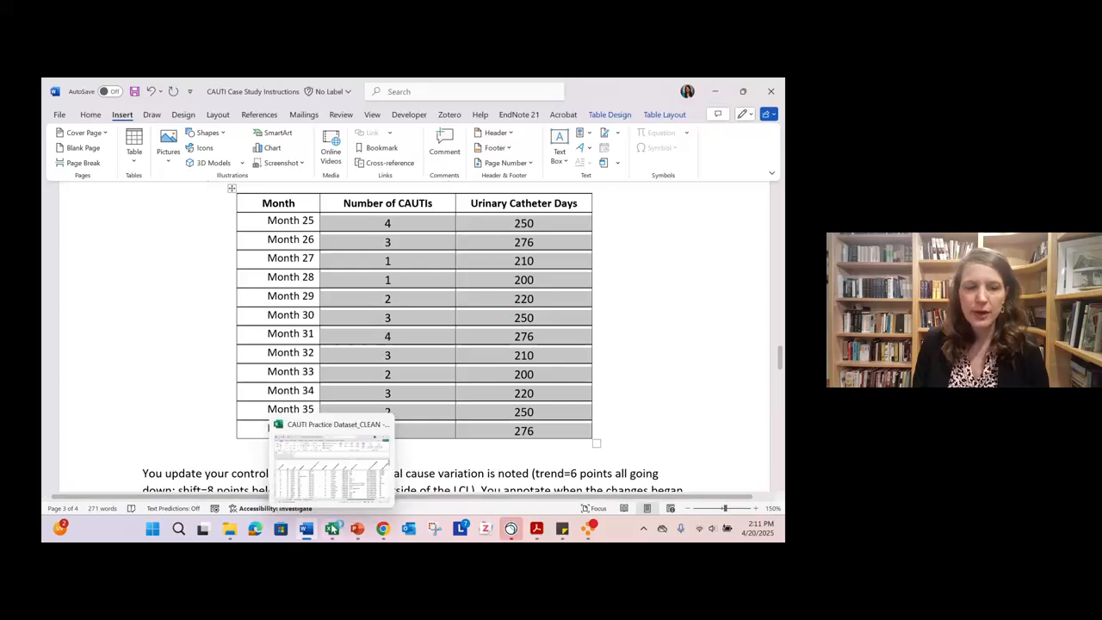
- Switch to the Excel workbook, paste the copied values into the CAUTI Data sheet starting at B26, and colour them red
left_click(332, 528)
left_click(138, 494)
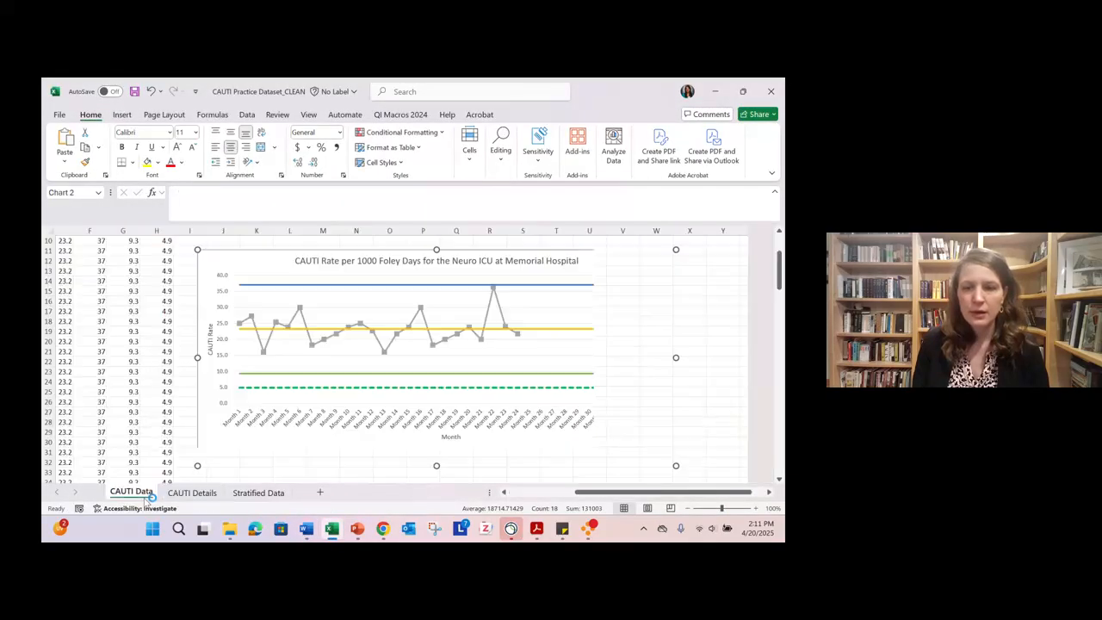
scroll(335, 395, "left", 5)
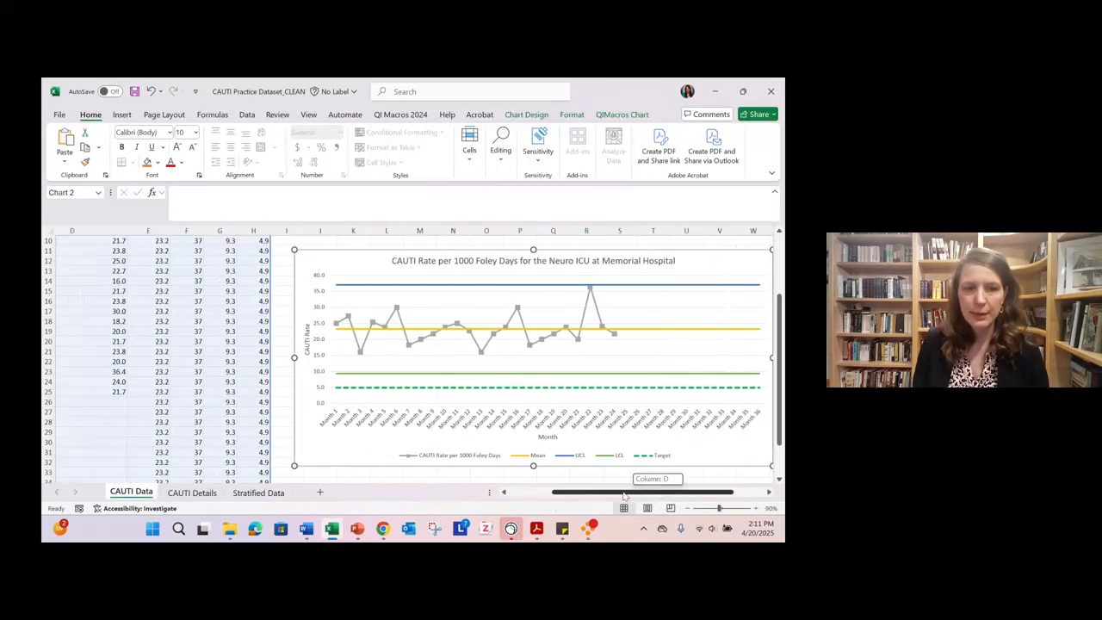
scroll(336, 395, "down", 2)
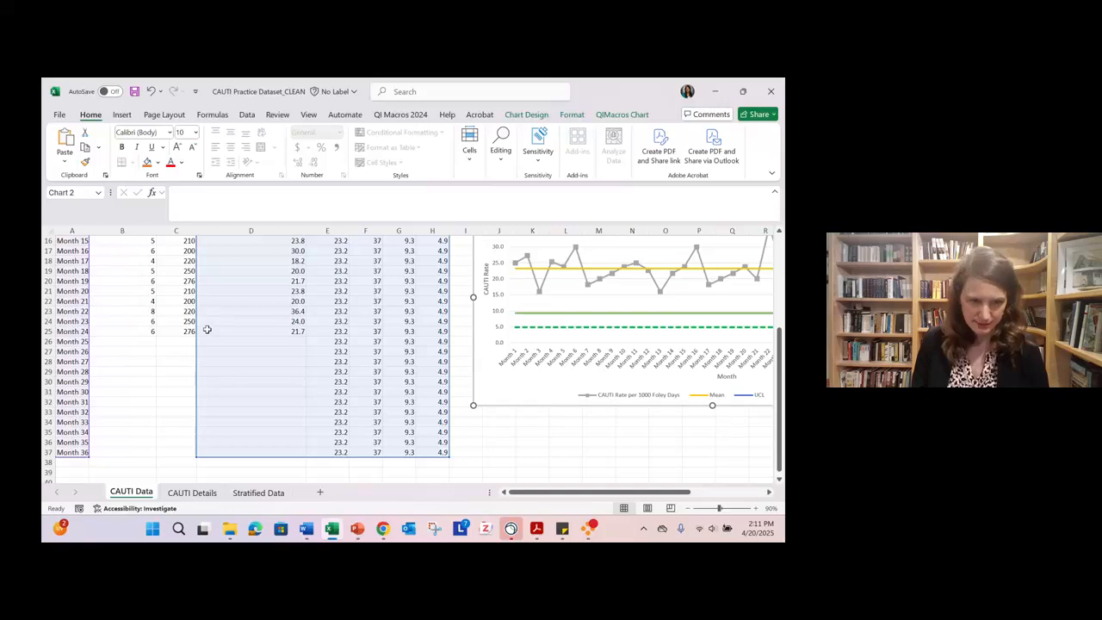
left_click(206, 330)
left_click(126, 341)
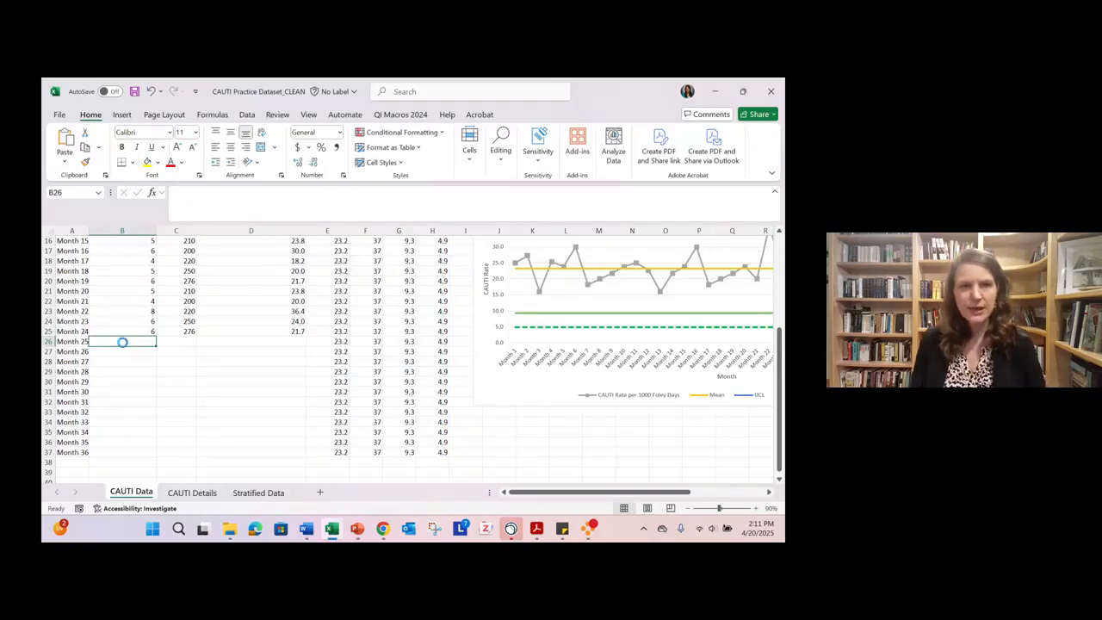
key("ctrl+v")
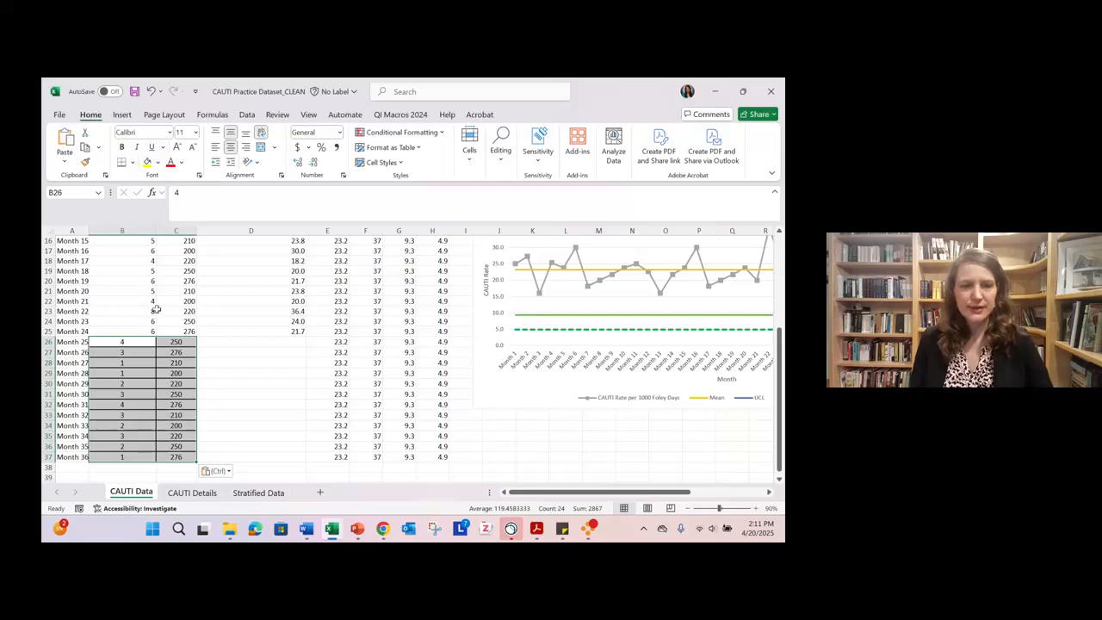
left_click(174, 167)
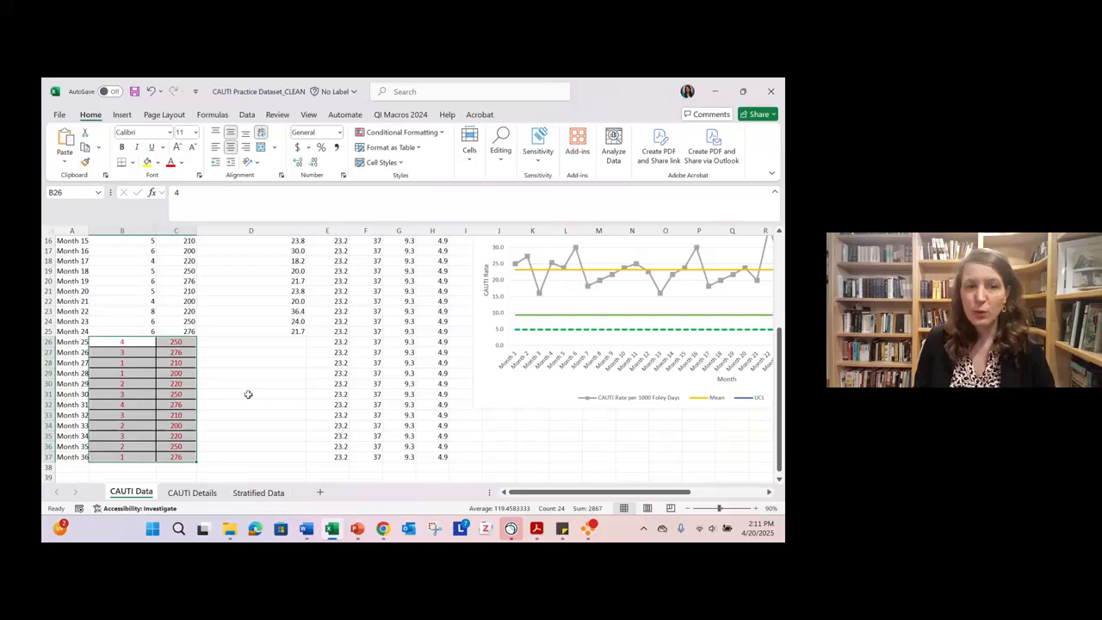
- Fill the CAUTI rate formula =B25/C25*1000 from D25 down to D37 to cover Months 25 to 36
scroll(248, 393, "up", 5)
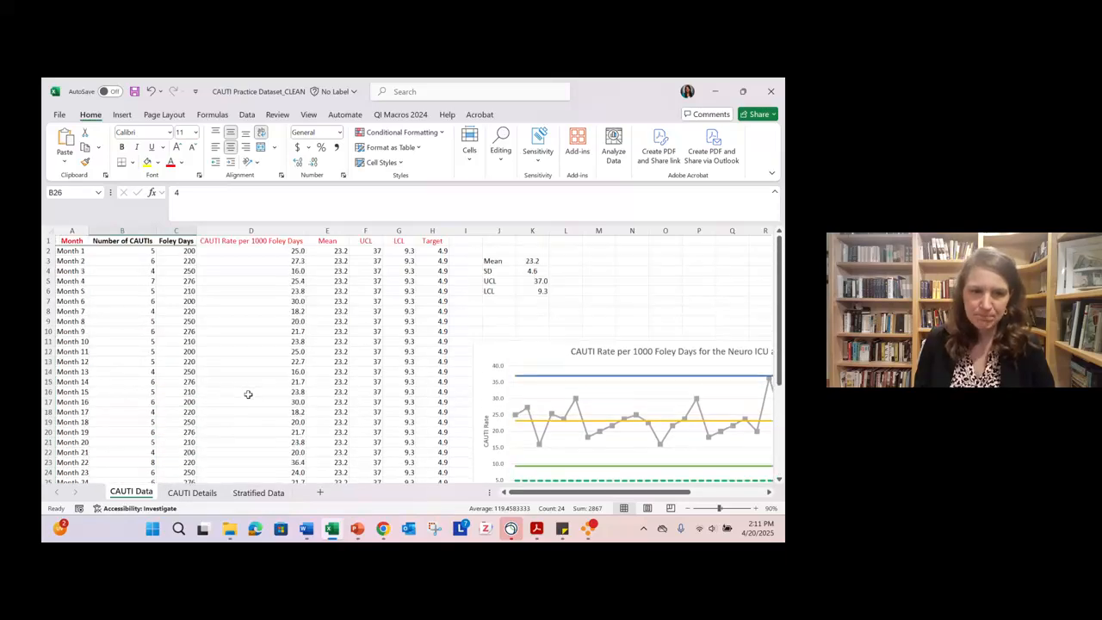
scroll(248, 393, "down", 2)
scroll(248, 394, "down", 2)
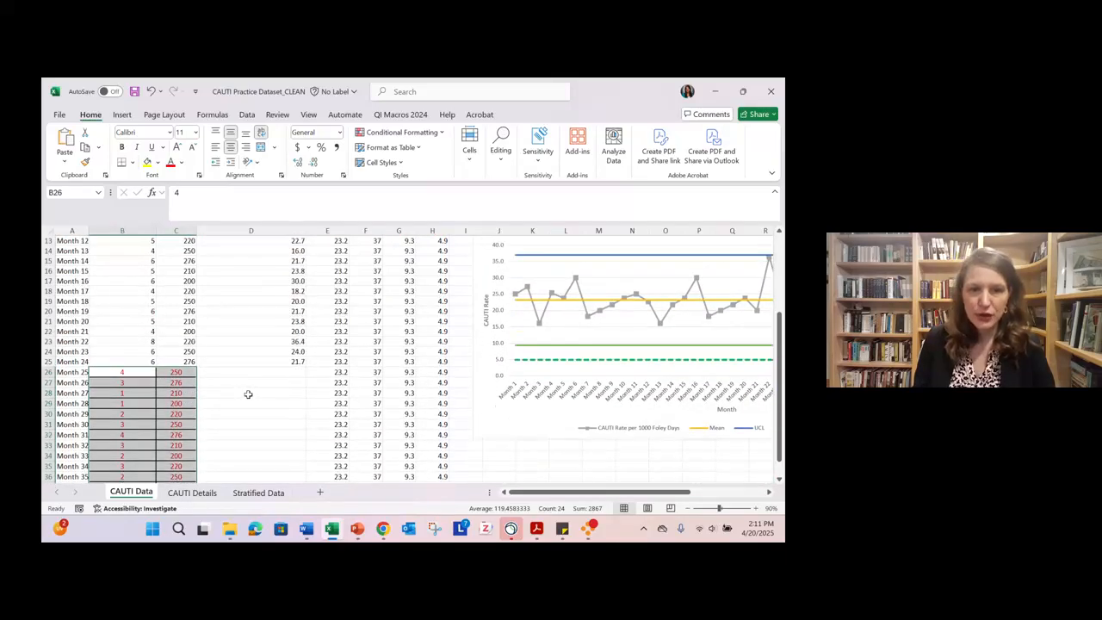
scroll(248, 393, "down", 2)
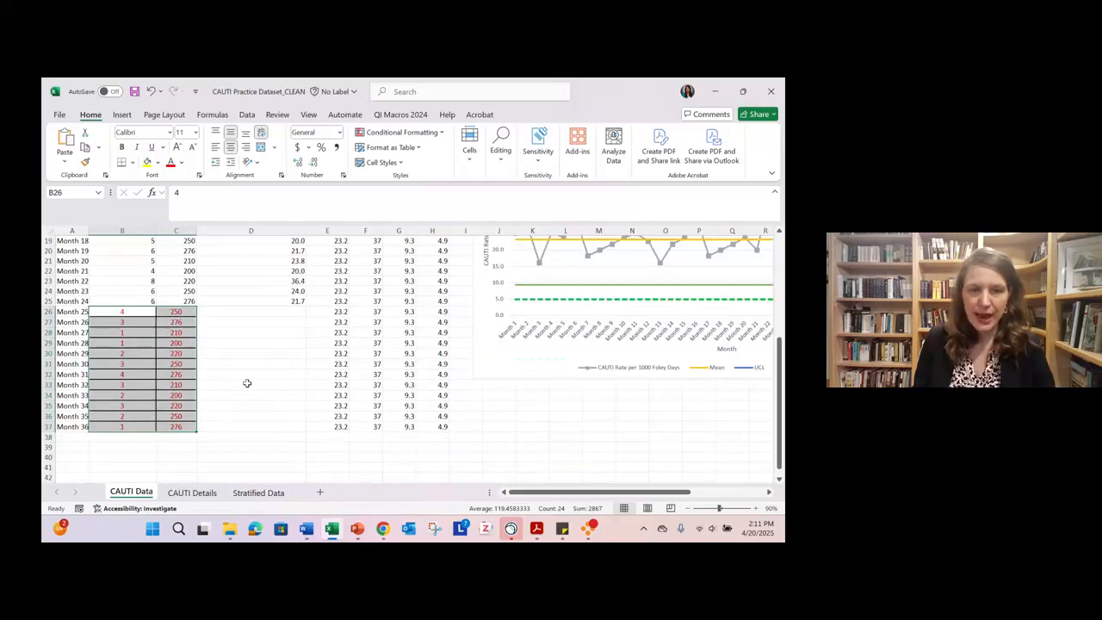
left_click(273, 298)
left_click(757, 508)
left_click(757, 508)
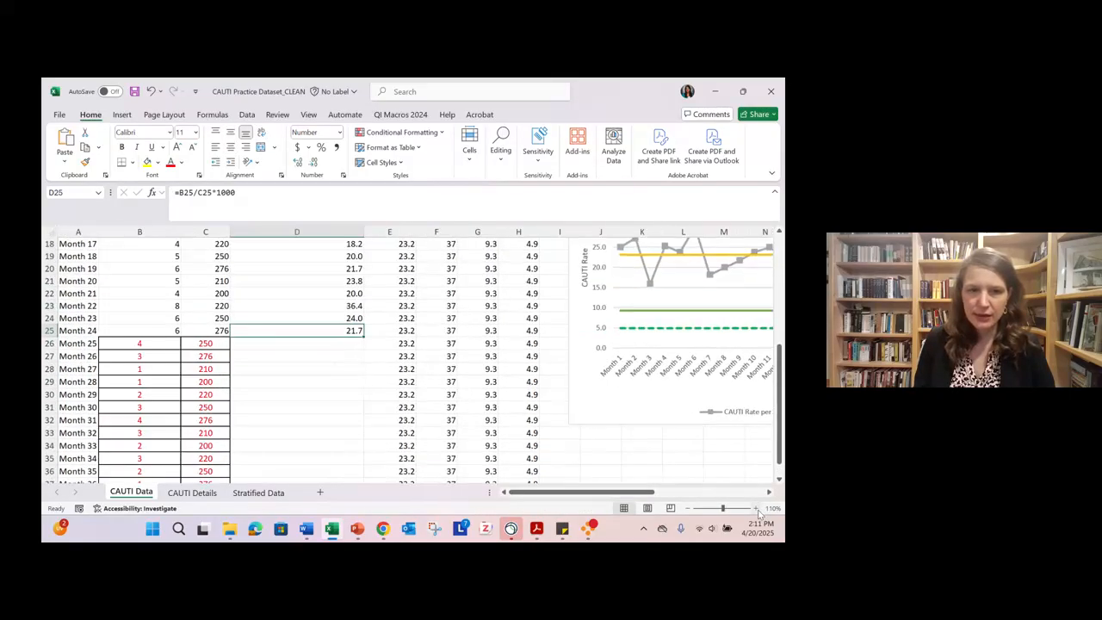
left_click(758, 508)
left_click(757, 508)
scroll(401, 356, "down", 2)
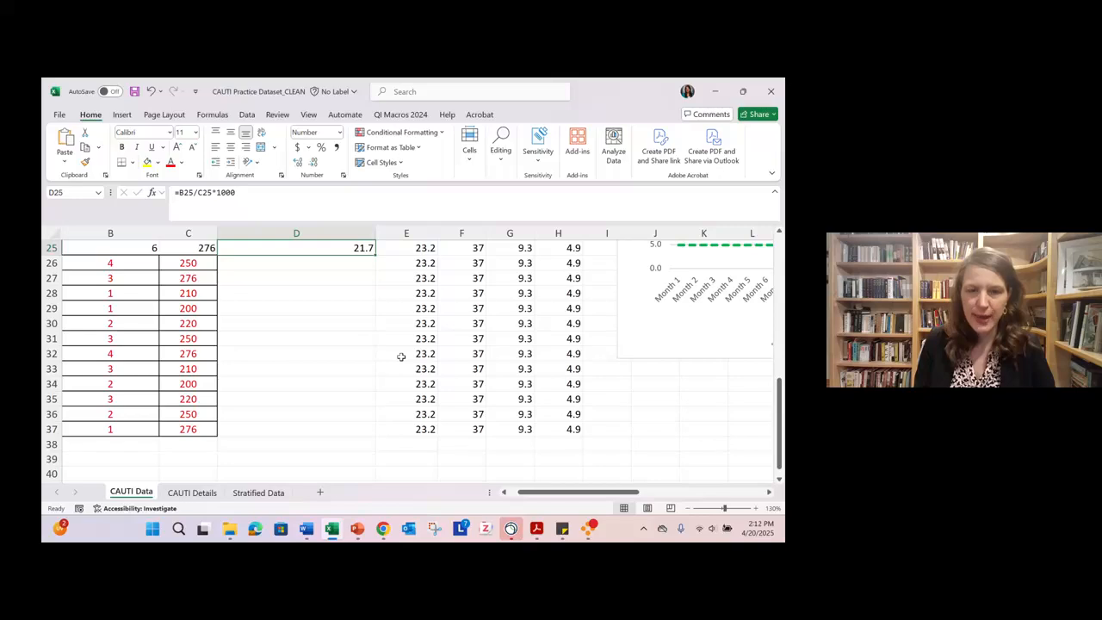
scroll(399, 326, "up", 1)
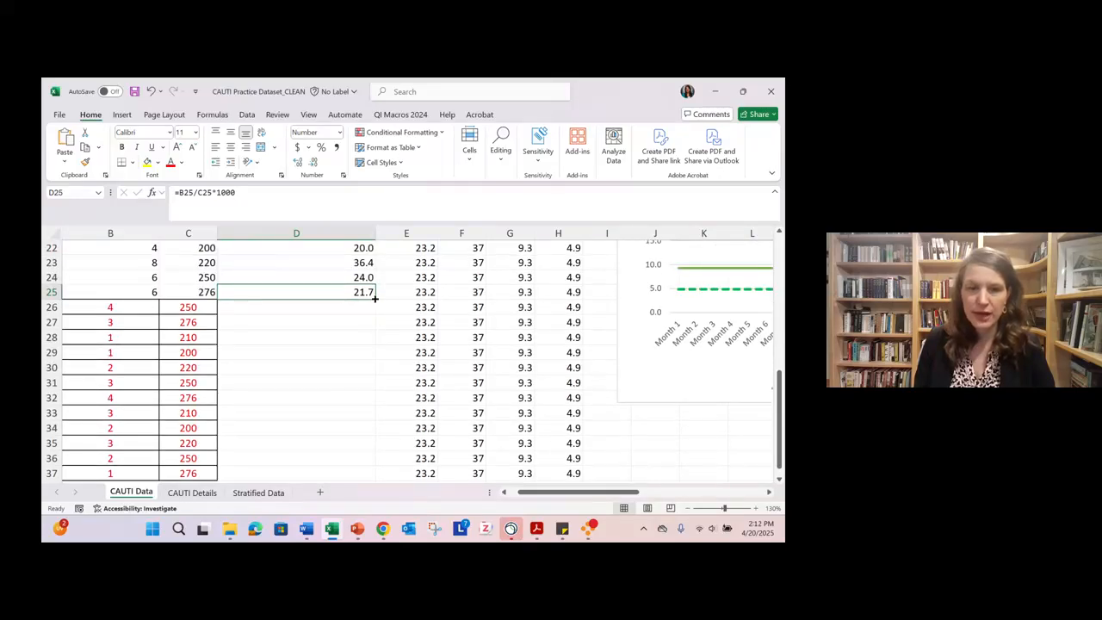
double_click(374, 297)
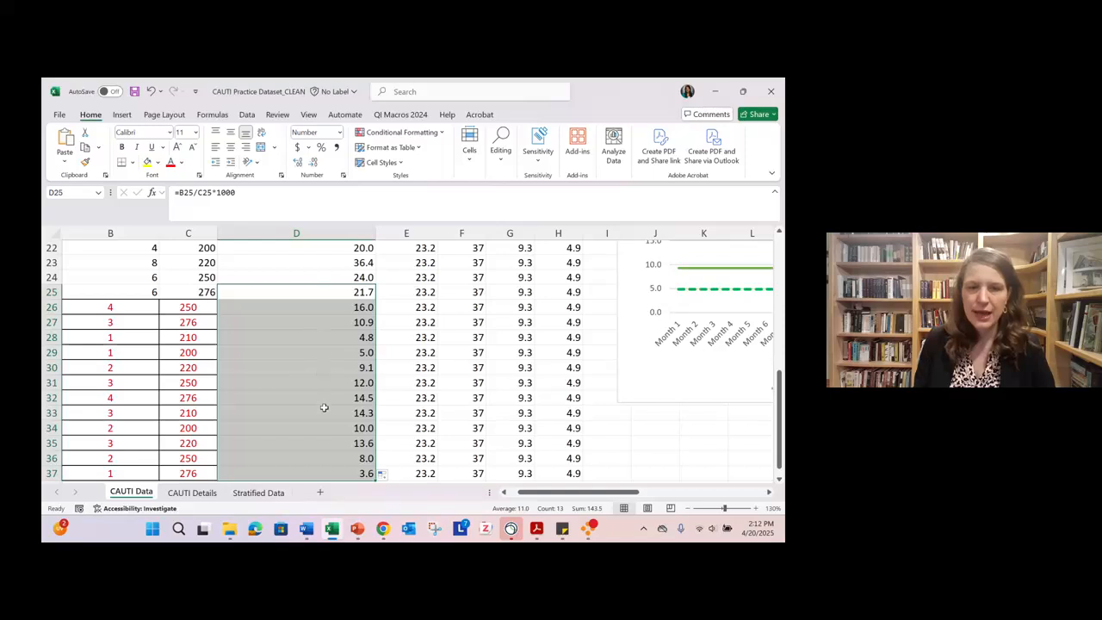
scroll(327, 445, "down", 2)
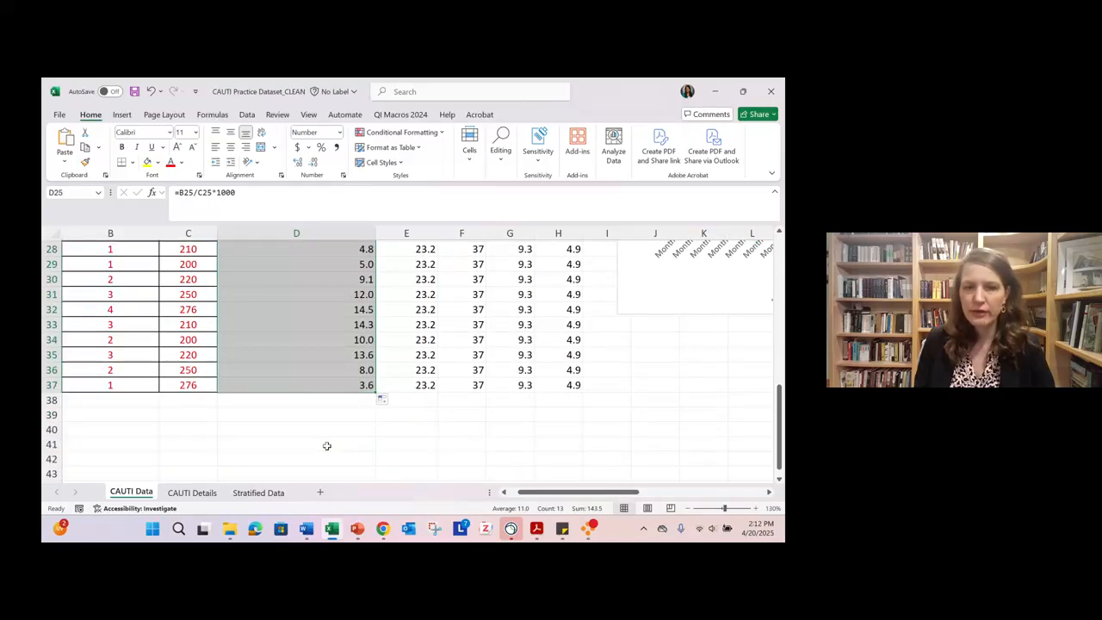
scroll(530, 424, "up", 1)
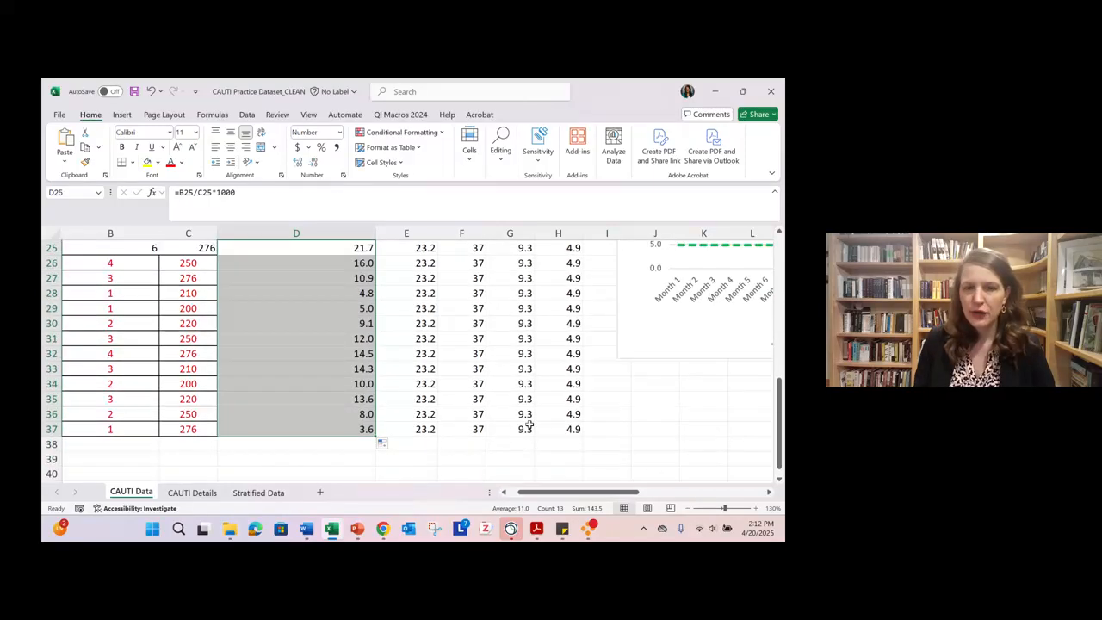
- Copy the updated CAUTI rate control chart covering Months 1 to 36 from the CAUTI Data sheet
left_click(688, 509)
left_click(689, 509)
left_click(689, 508)
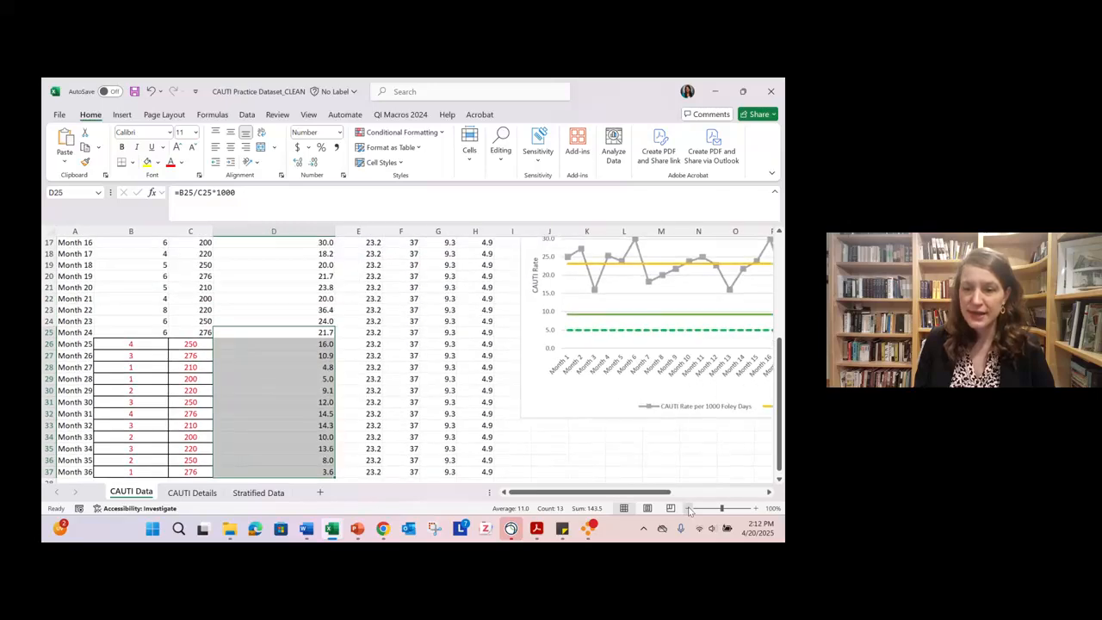
left_click(689, 509)
left_click(688, 509)
left_click(688, 509)
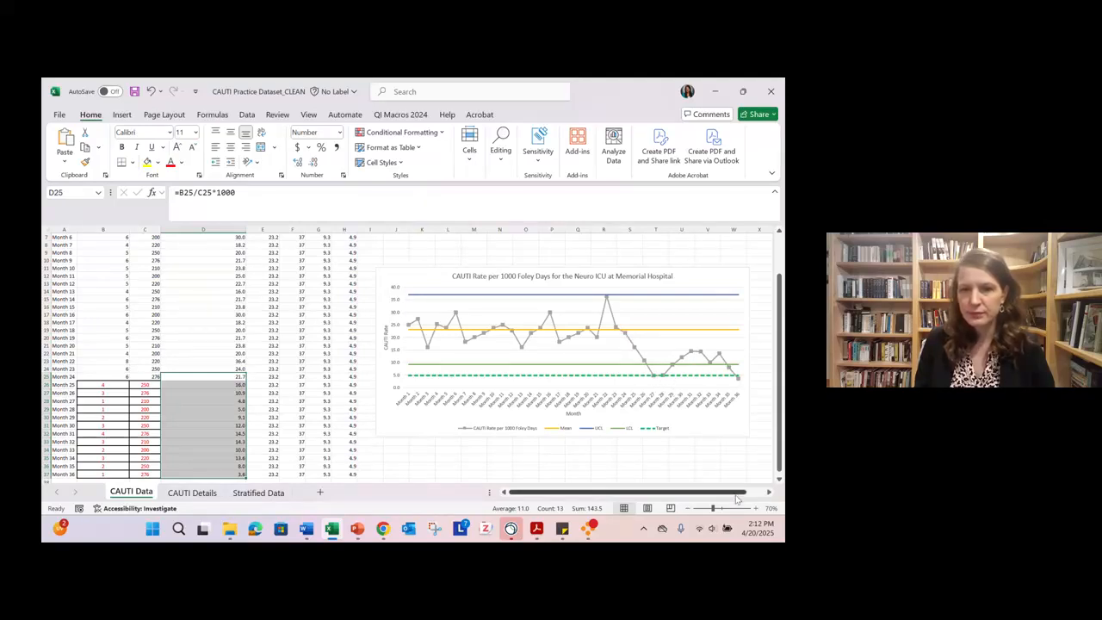
left_click(770, 493)
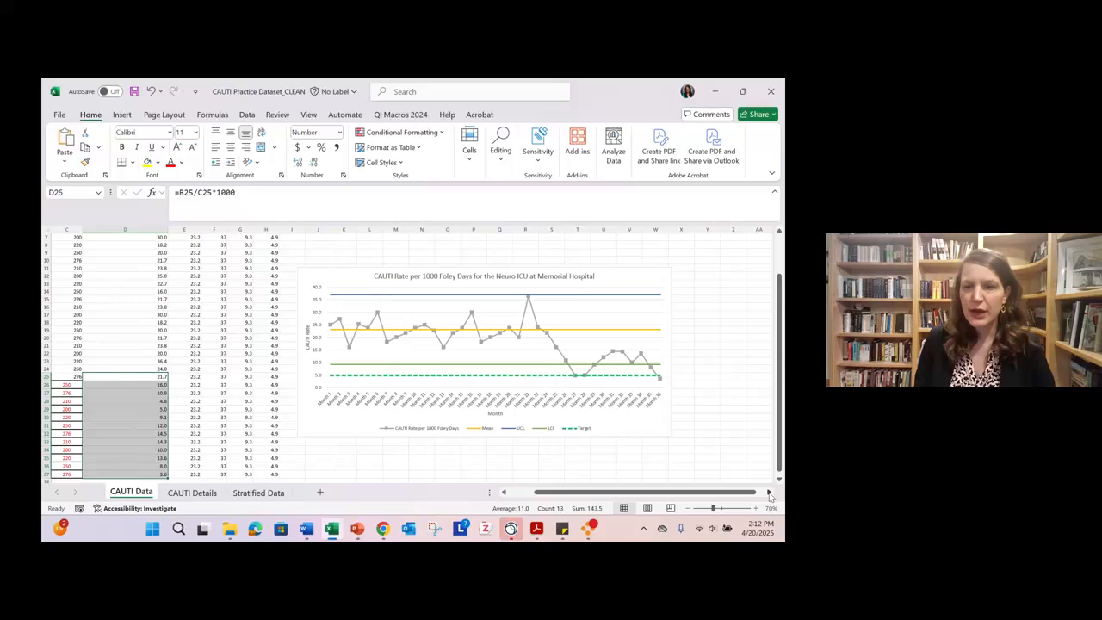
left_click(638, 420)
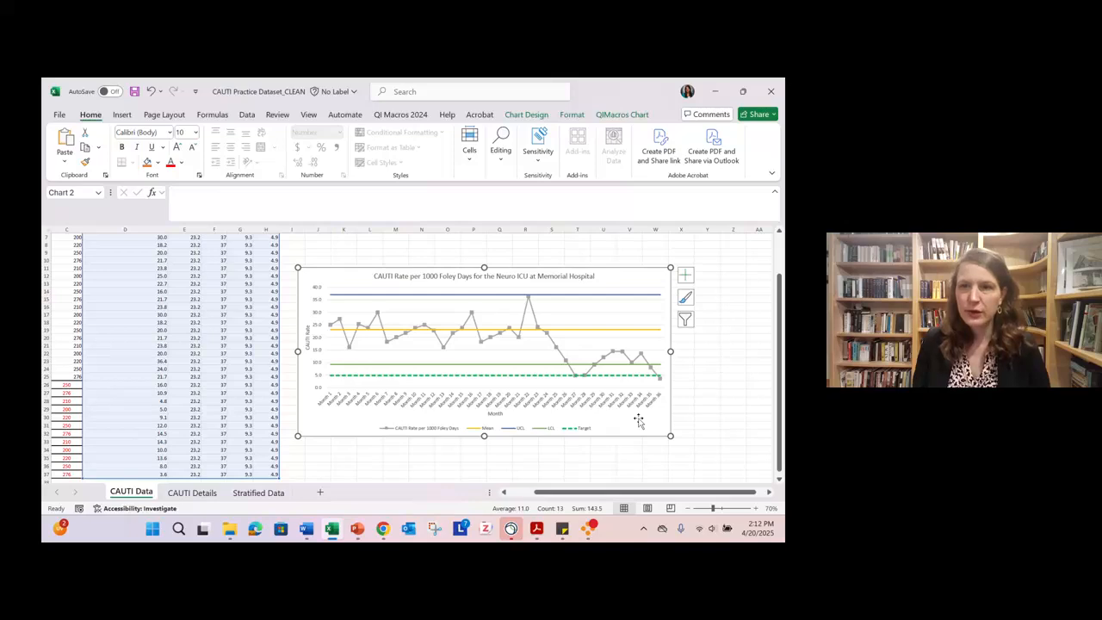
- Switch to the Word case study, paste the chart as a picture below the paragraph ending "(month 25)", and shrink it to fit the page
left_click(716, 91)
scroll(376, 350, "down", 3)
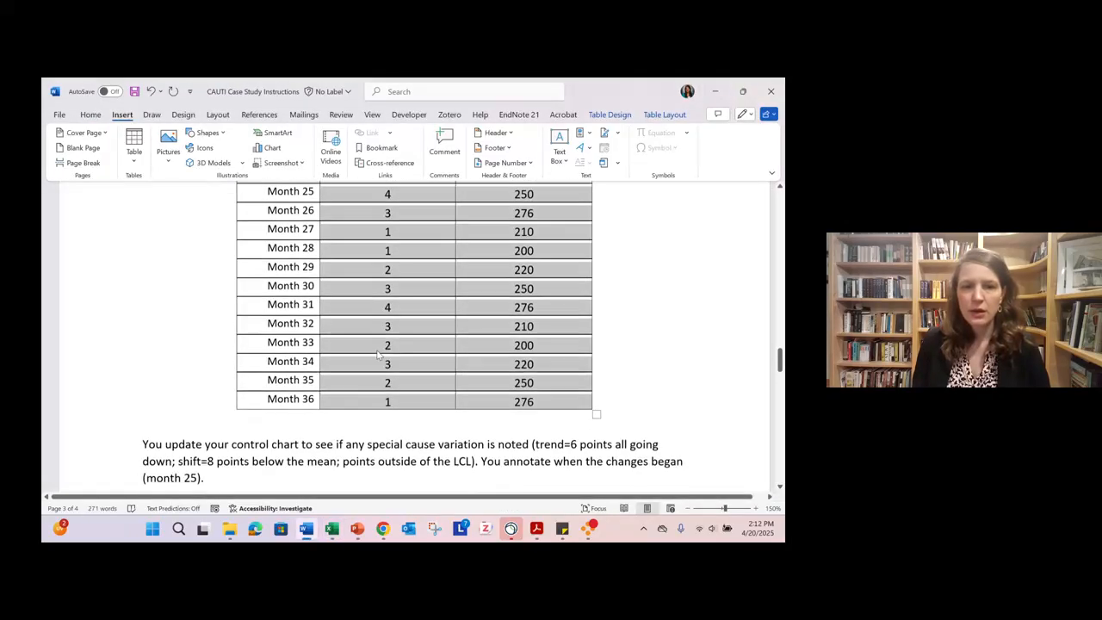
scroll(376, 350, "down", 3)
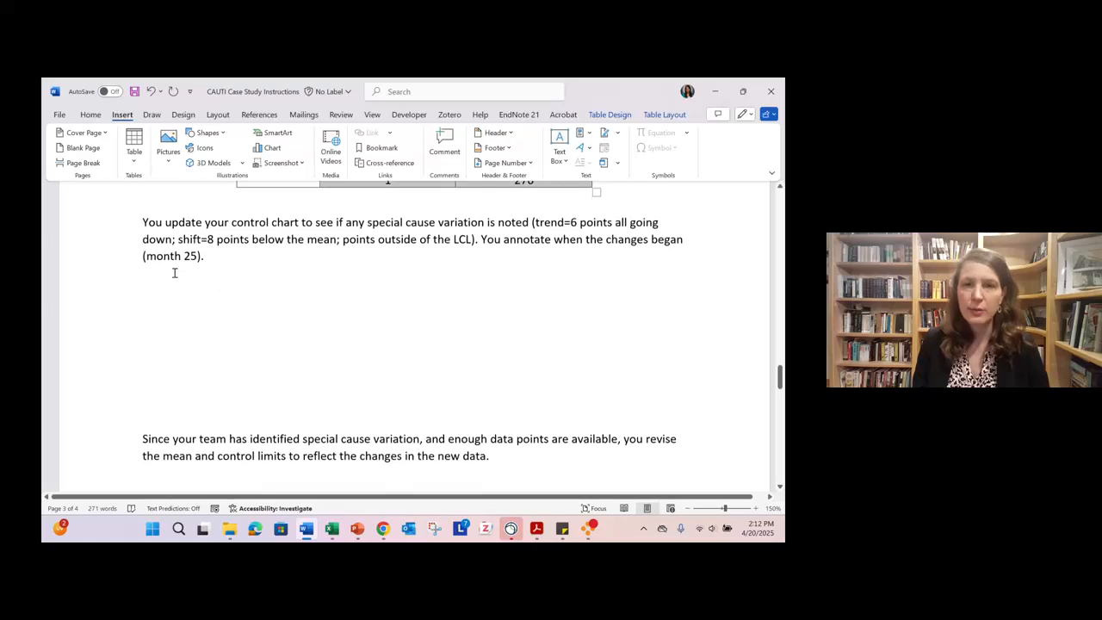
left_click(161, 278)
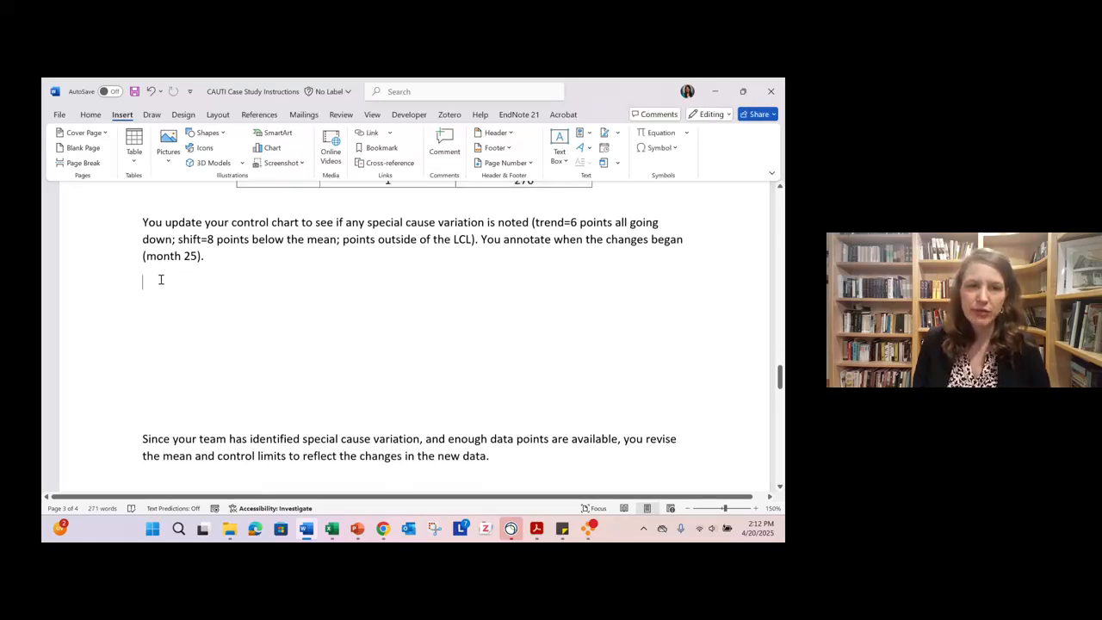
right_click(160, 278)
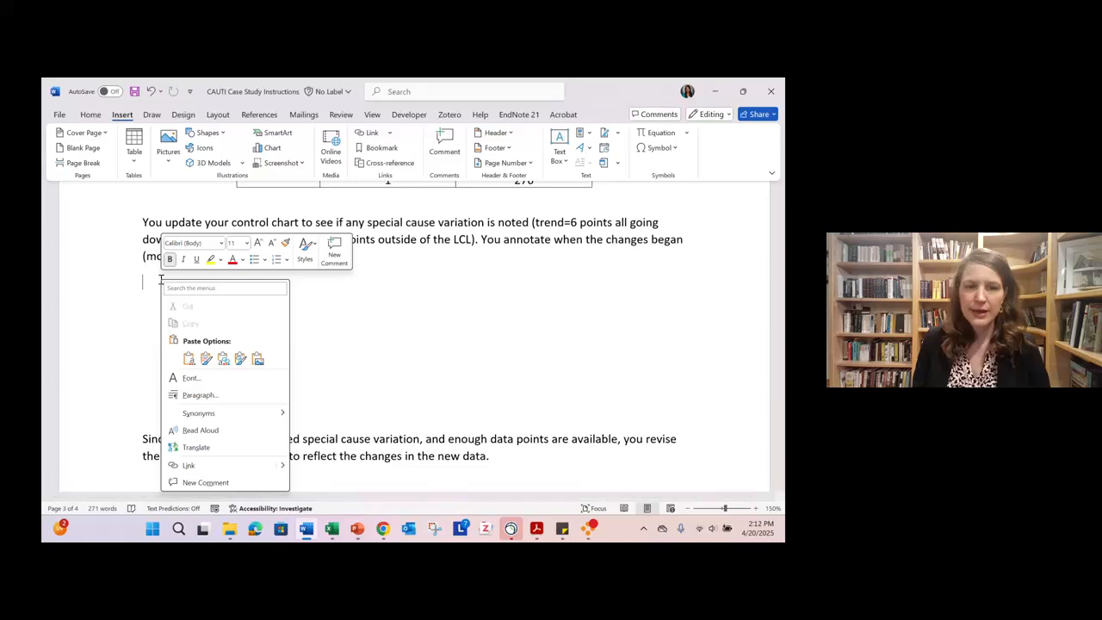
left_click(257, 359)
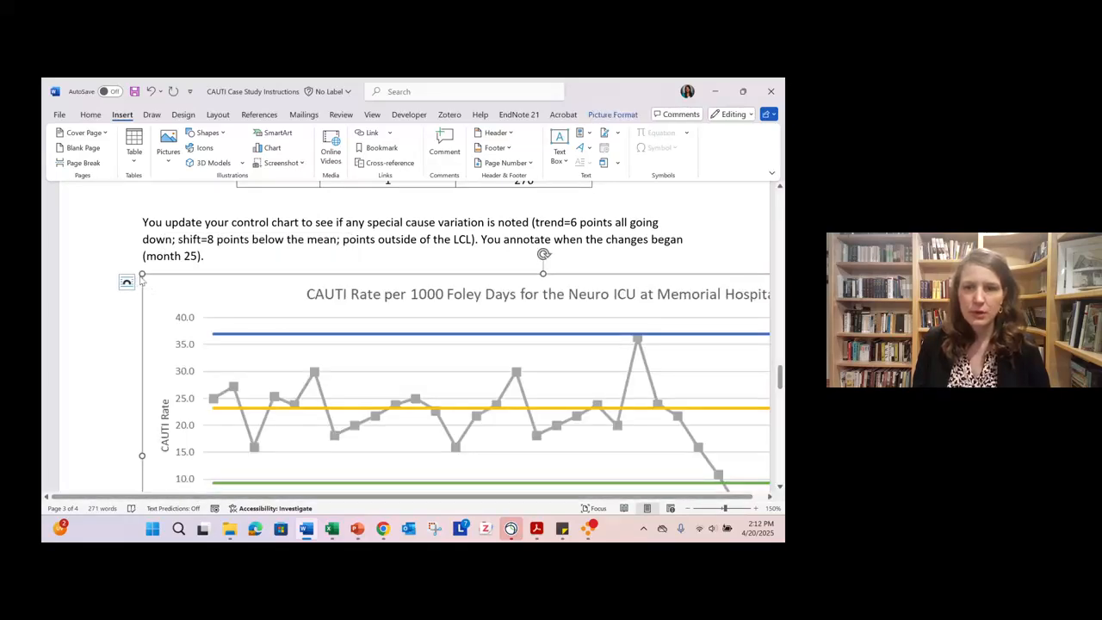
left_click_drag(141, 274, 349, 418)
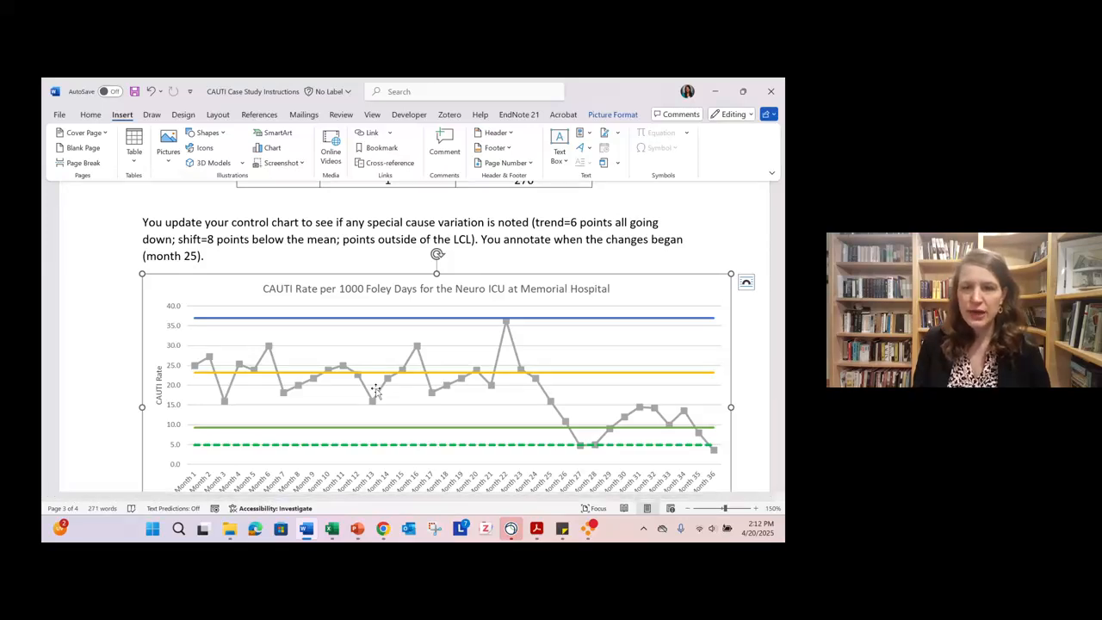
- Start inserting a rectangle shape to annotate the pasted control chart
scroll(375, 390, "down", 2)
scroll(376, 390, "up", 1)
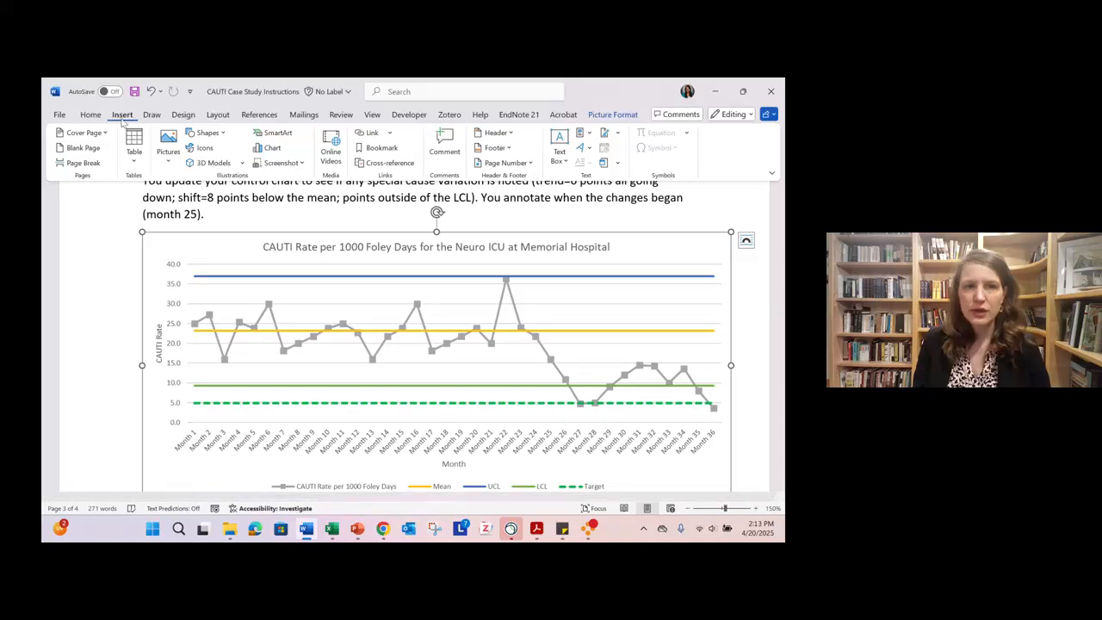
left_click(222, 134)
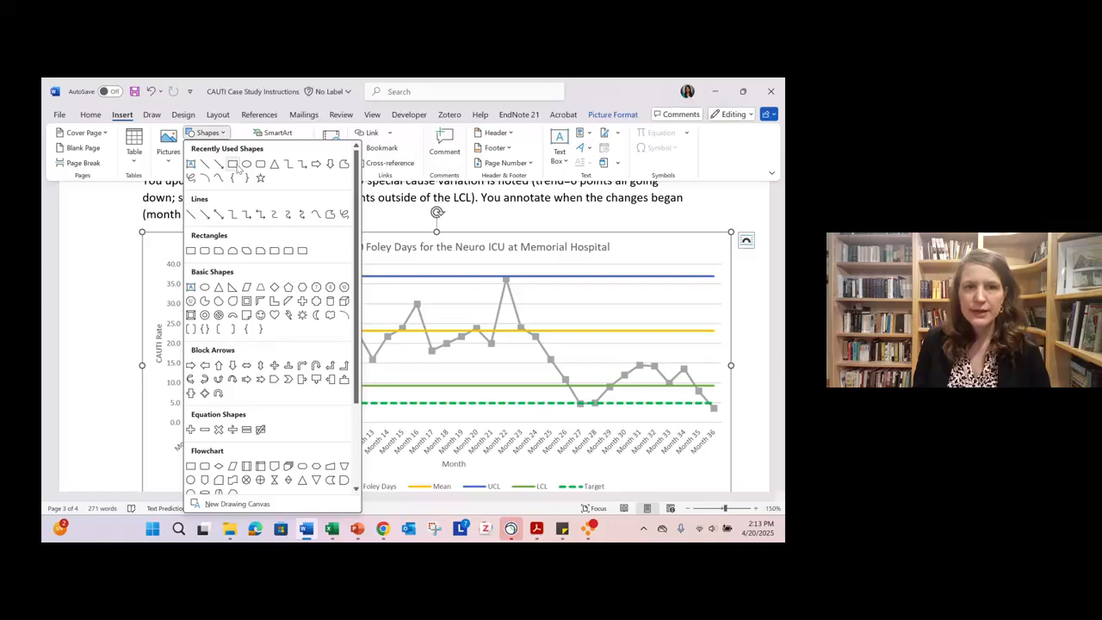
left_click(235, 165)
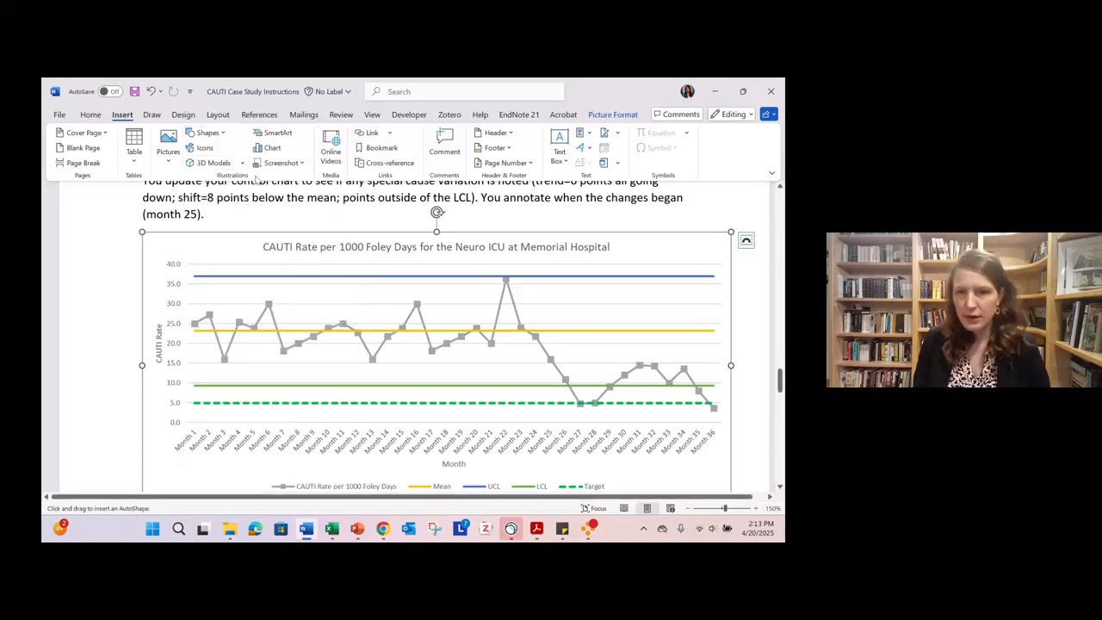
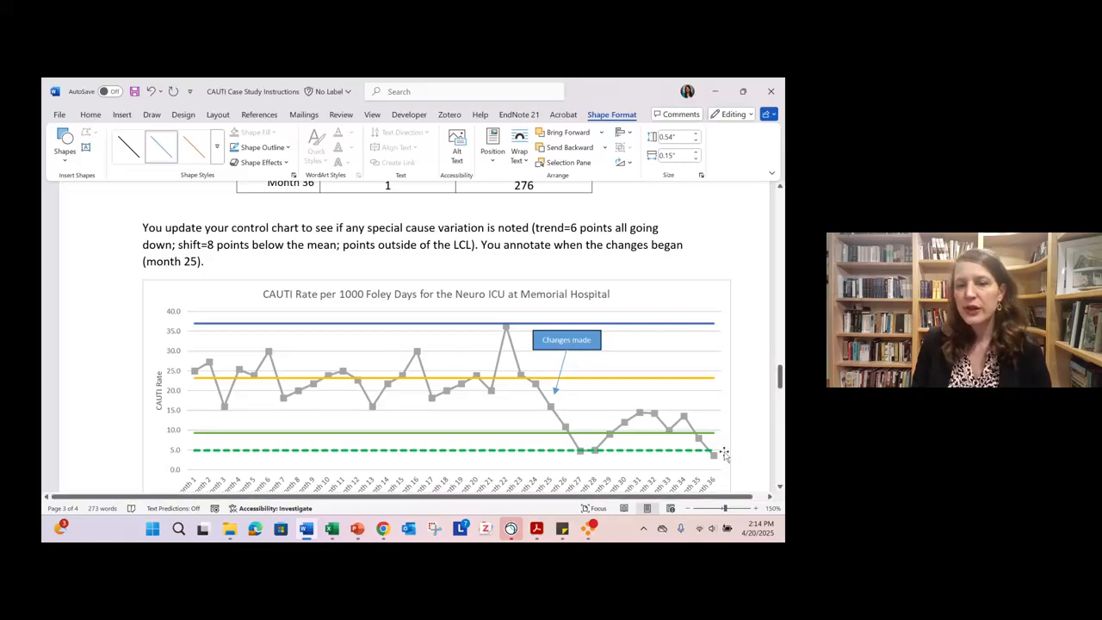
- Delete the blank line above the paragraph beginning "Since your team has identified special cause variation" on page 4
scroll(724, 455, "down", 1)
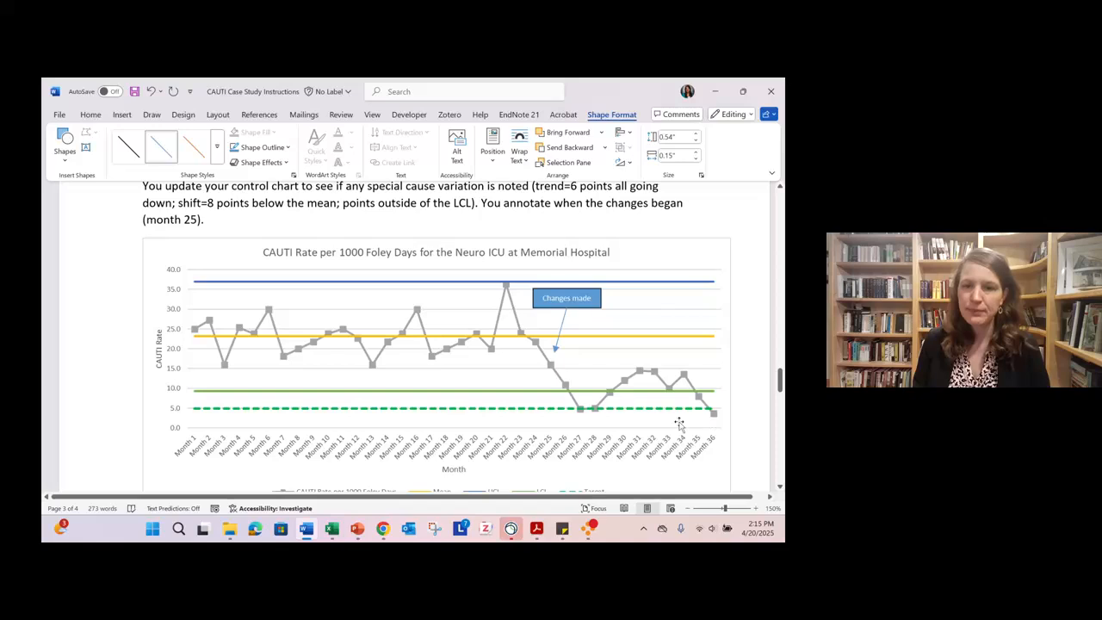
scroll(482, 448, "down", 10)
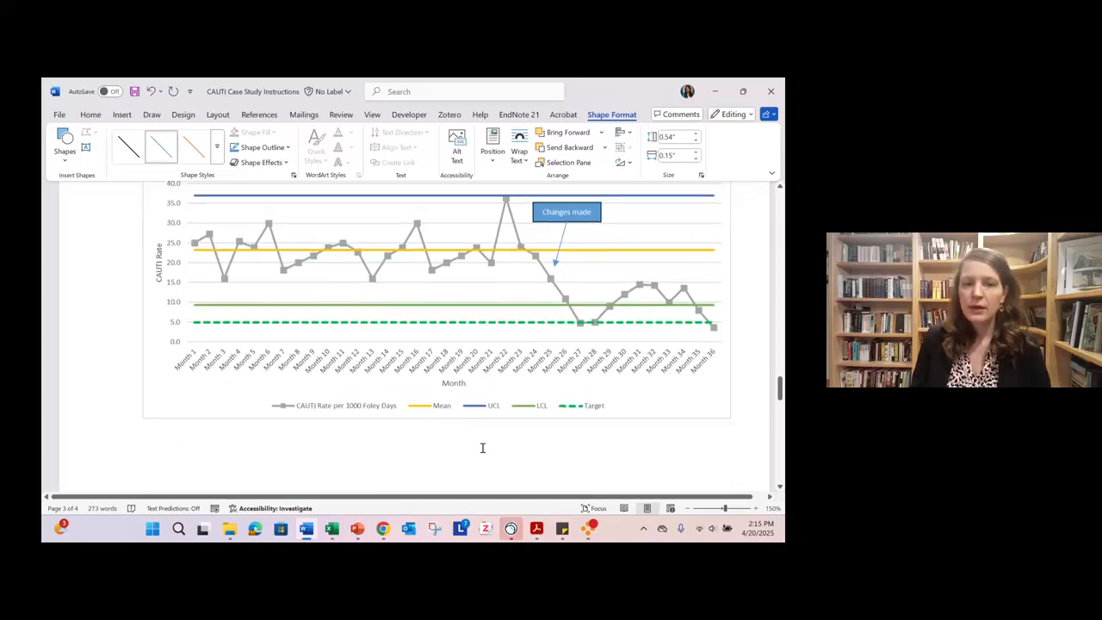
left_click(311, 348)
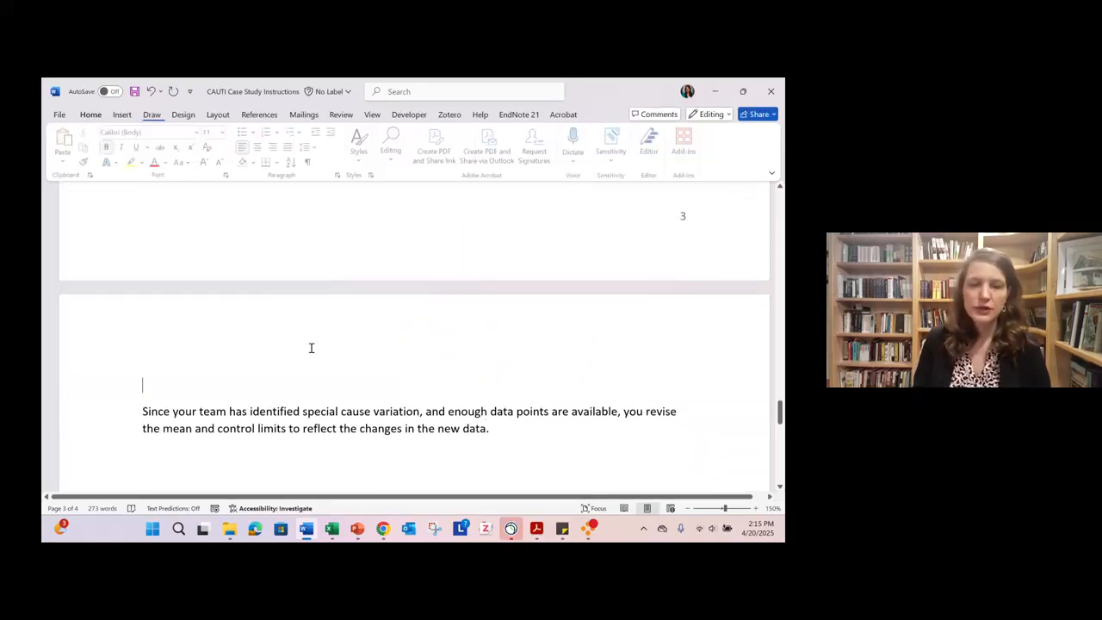
key("Delete")
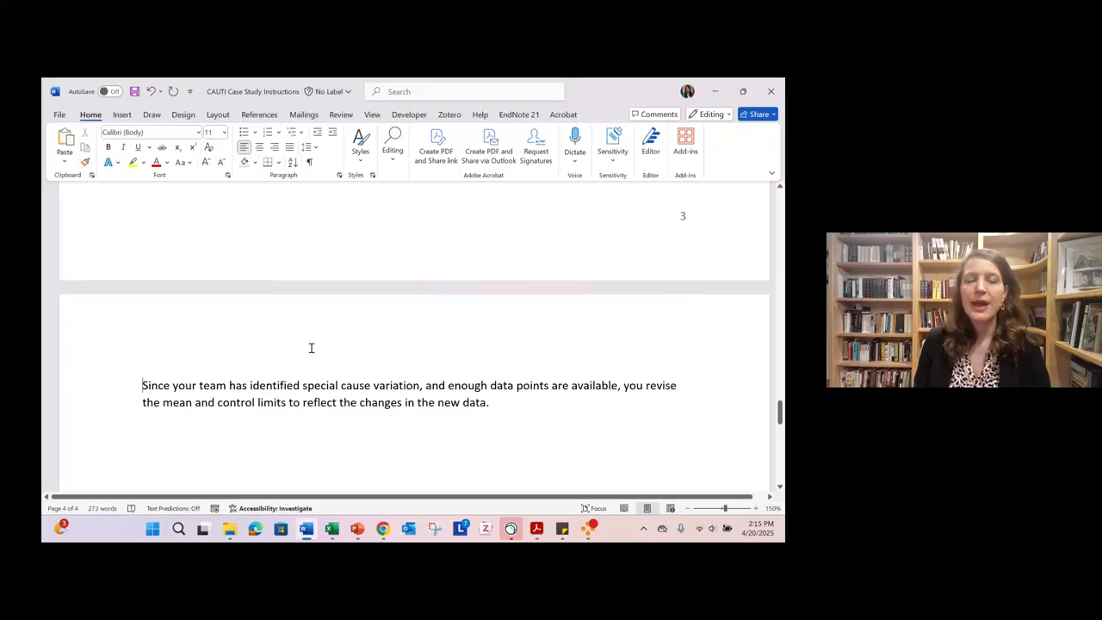
scroll(310, 347, "down", 3)
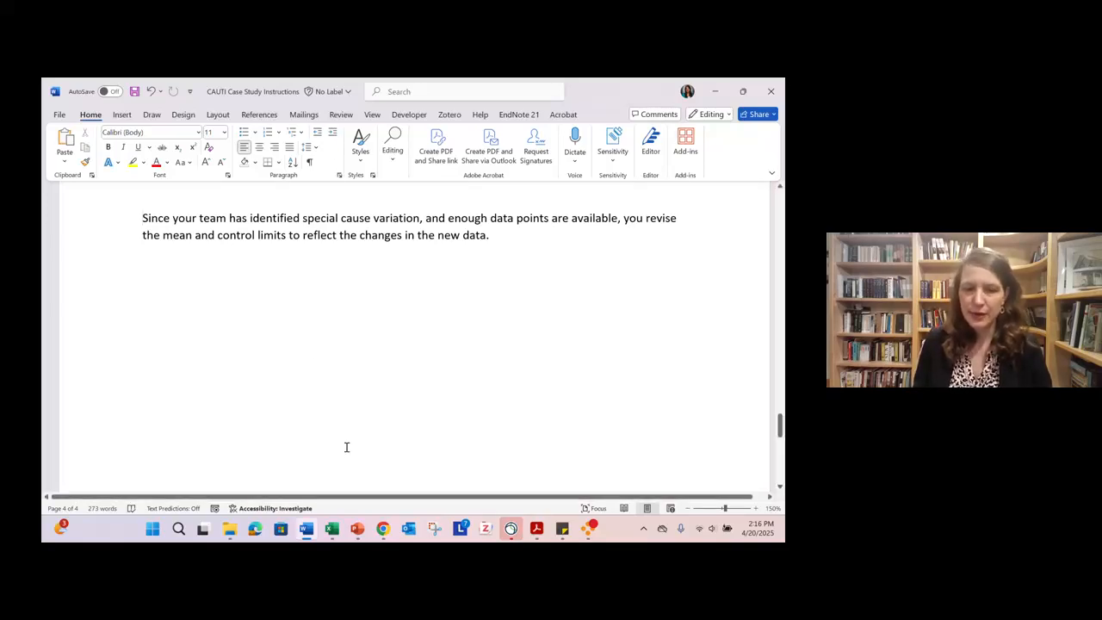
- Switch to the Excel dataset and clear the Mean, UCL and LCL values for Months 25 to 36 in E26:G37
mouse_move(331, 532)
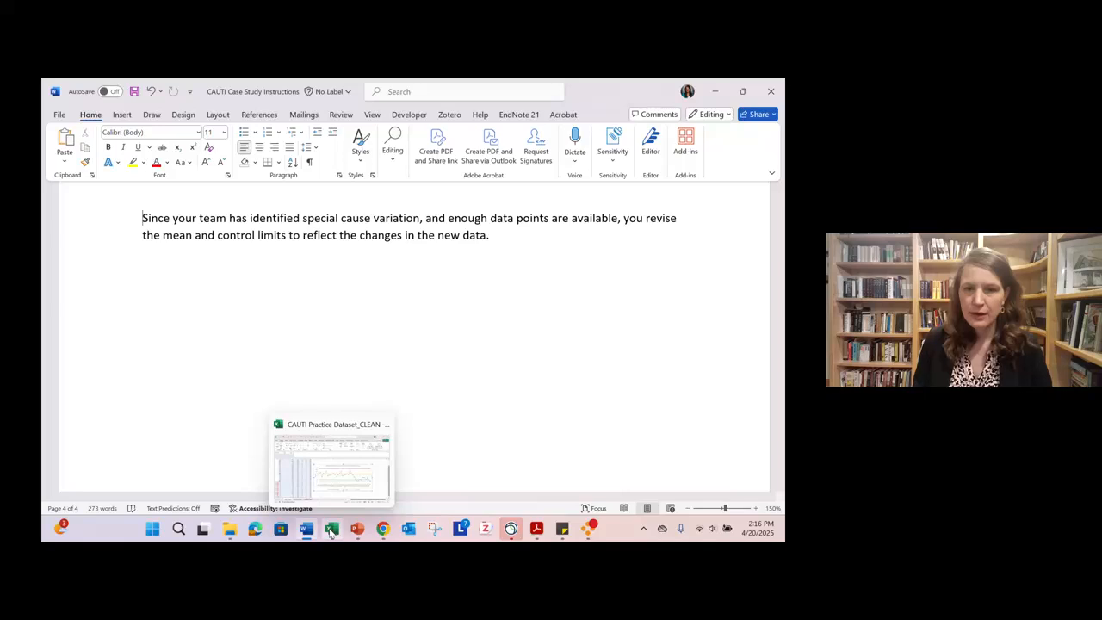
left_click(341, 492)
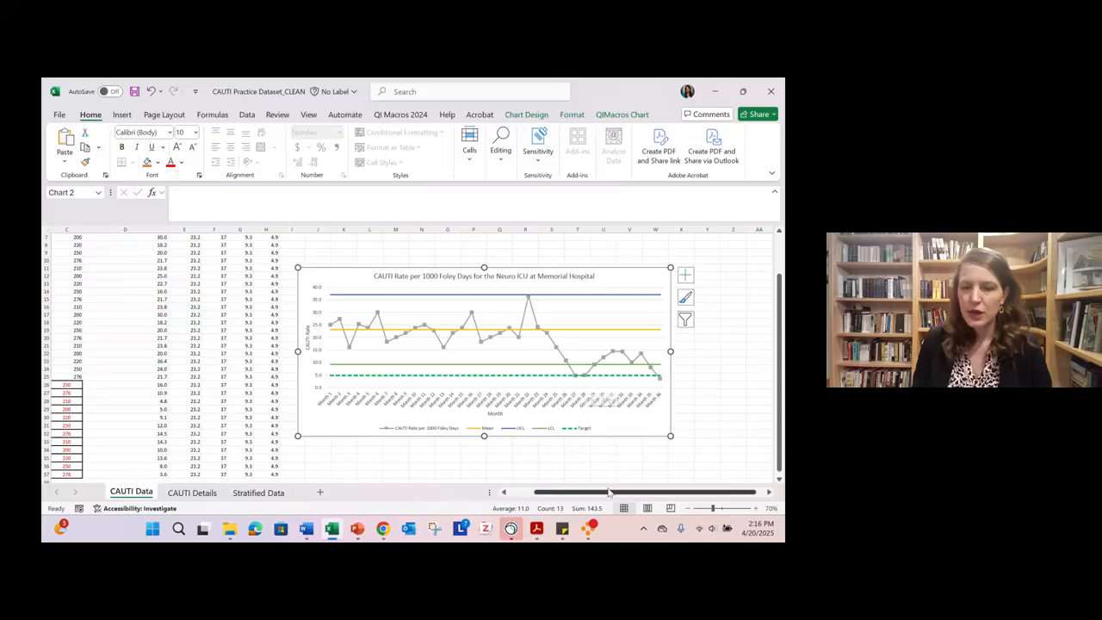
left_click_drag(607, 497, 583, 495)
scroll(236, 289, "up", 2)
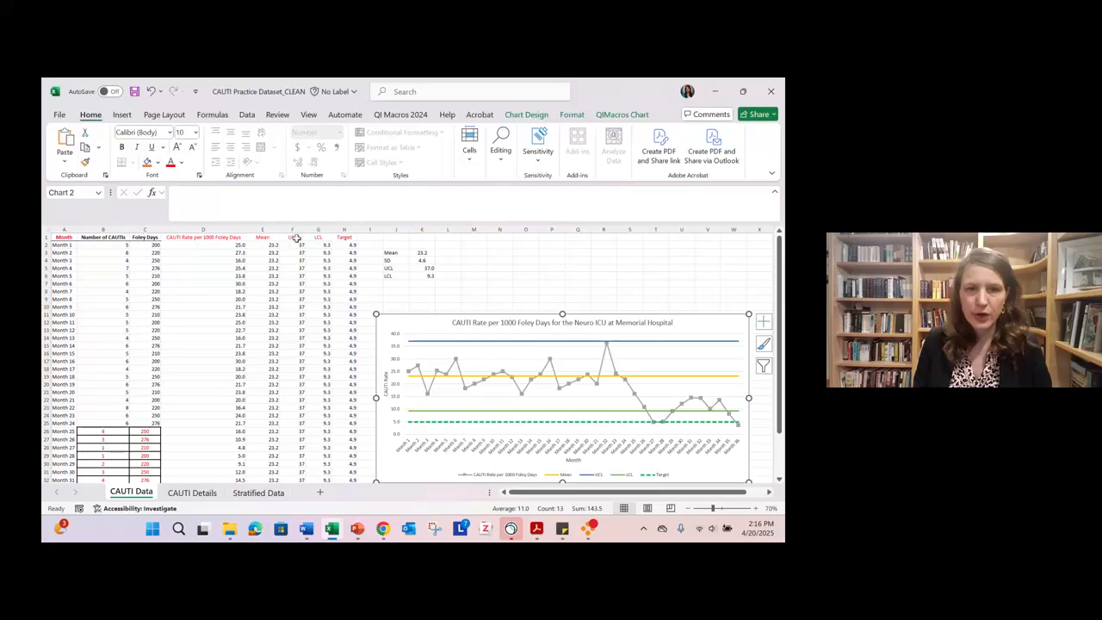
left_click(263, 235)
left_click_drag(262, 236, 318, 237)
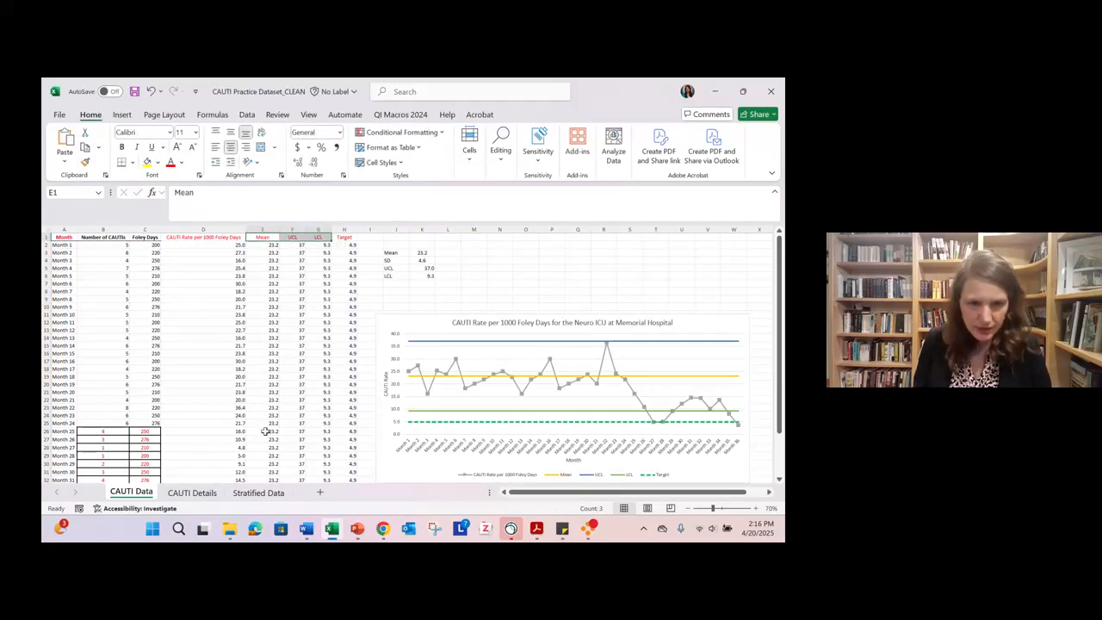
left_click_drag(267, 430, 320, 496)
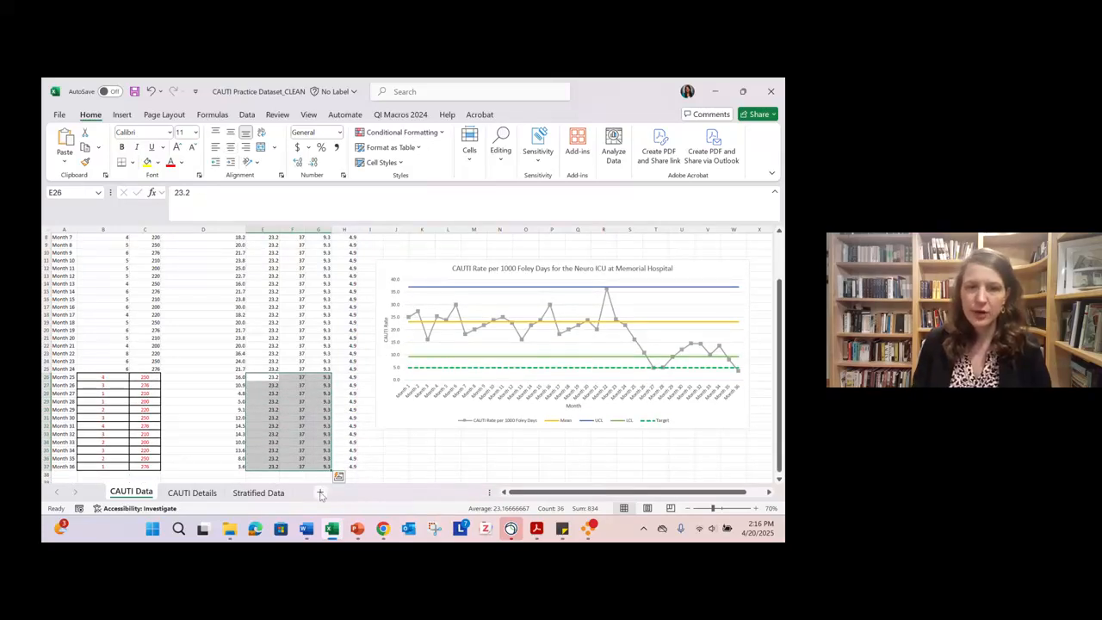
key("Delete")
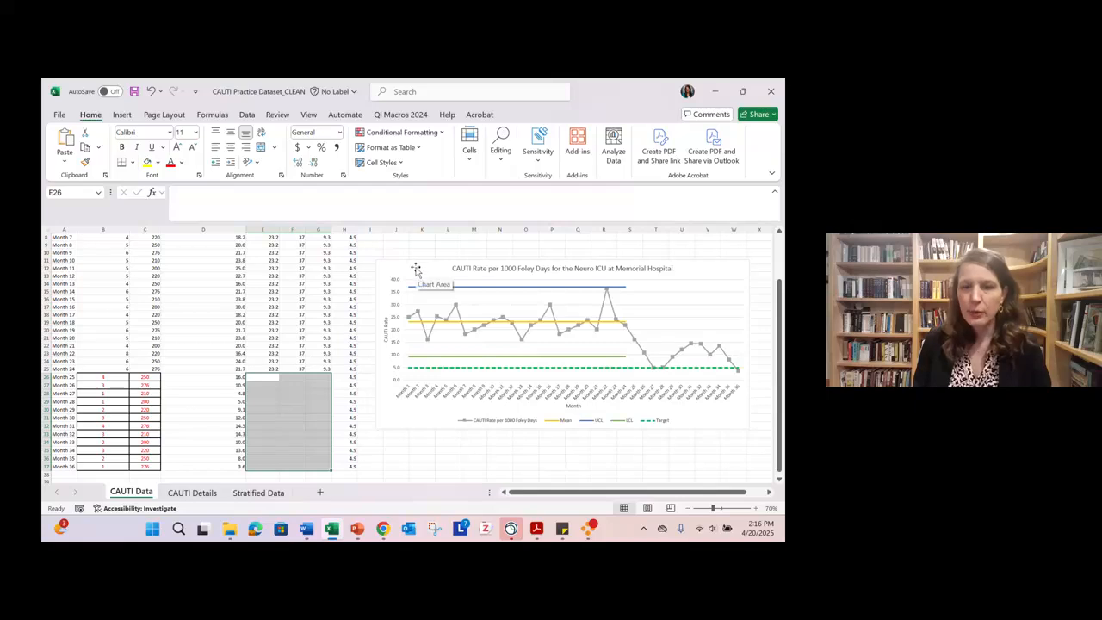
- Move the control chart slightly up and away from the data columns, with the sheet zoomed to 80%
left_click_drag(415, 266, 419, 248)
left_click(544, 448)
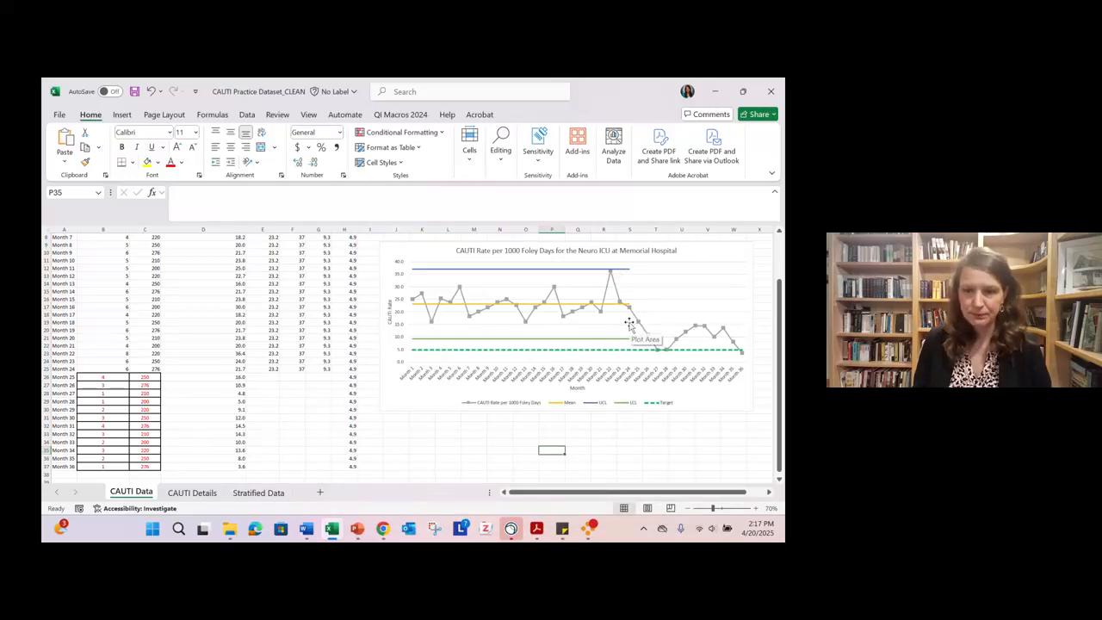
left_click(688, 509)
left_click(687, 509)
left_click(688, 509)
left_click(687, 509)
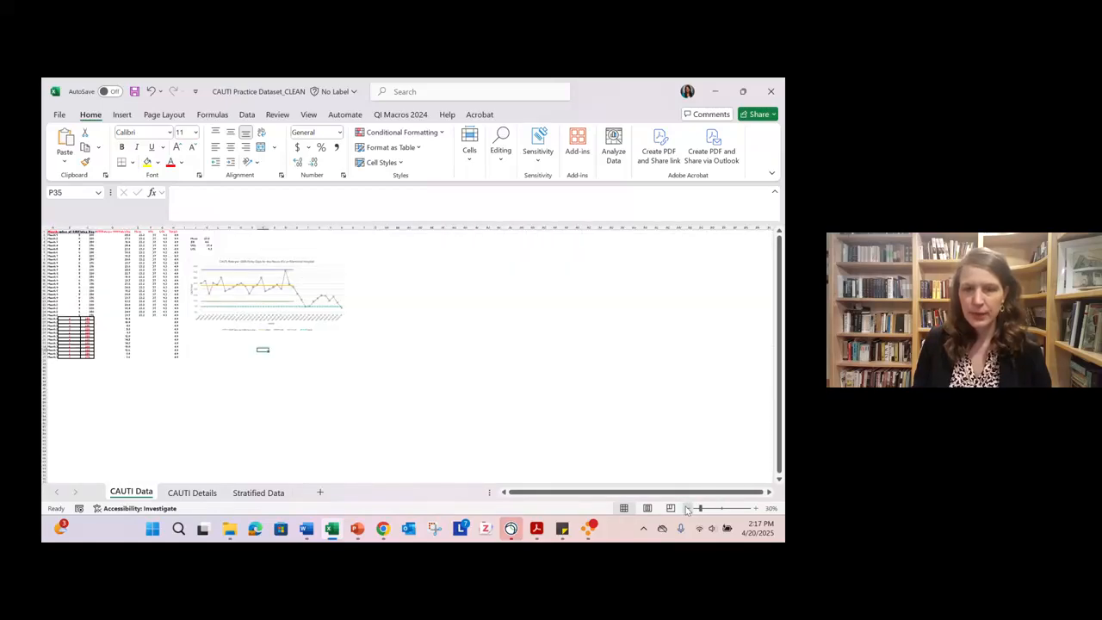
left_click(757, 509)
left_click(757, 509)
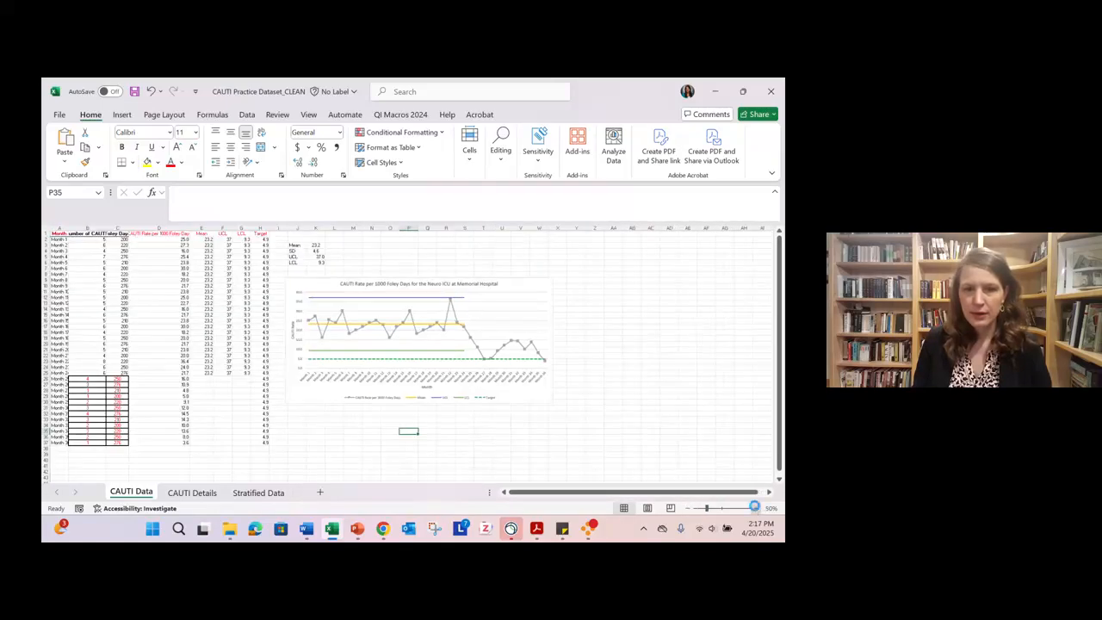
left_click(756, 509)
left_click(756, 509)
left_click(757, 509)
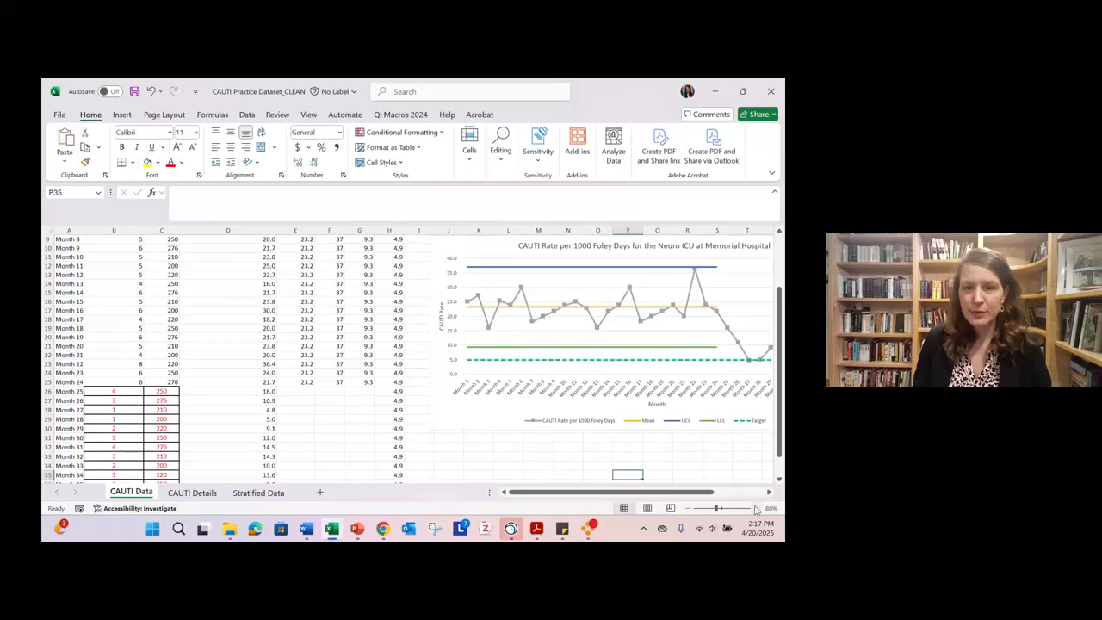
left_click_drag(466, 414, 480, 411)
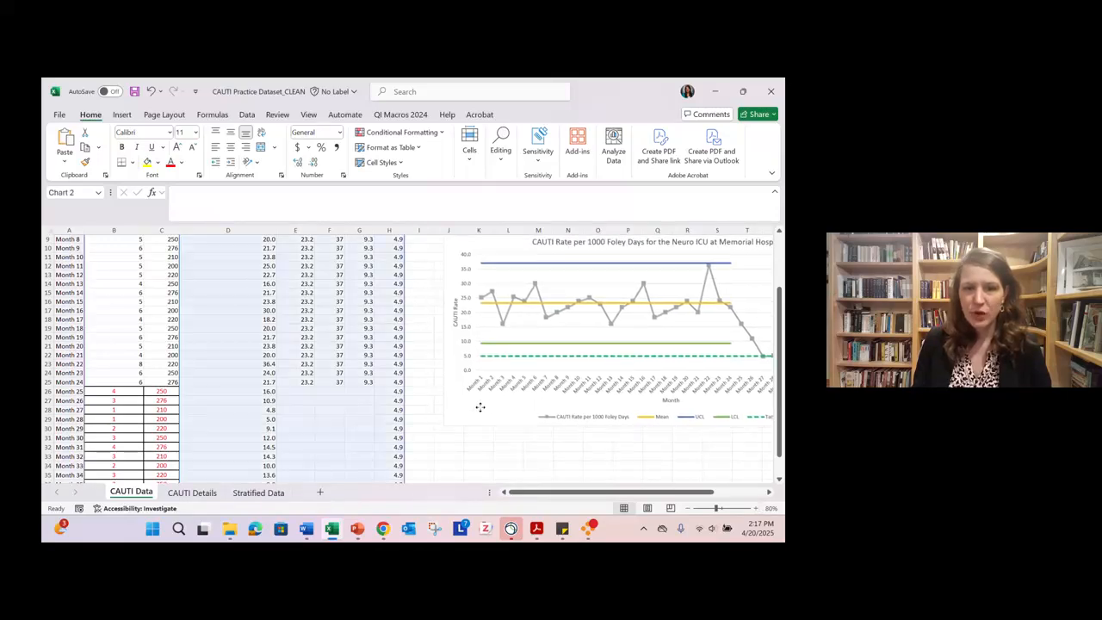
- Enter the labels Mean, SD, UCL and LCL in J33:J36 below the control chart
scroll(480, 408, "down", 3)
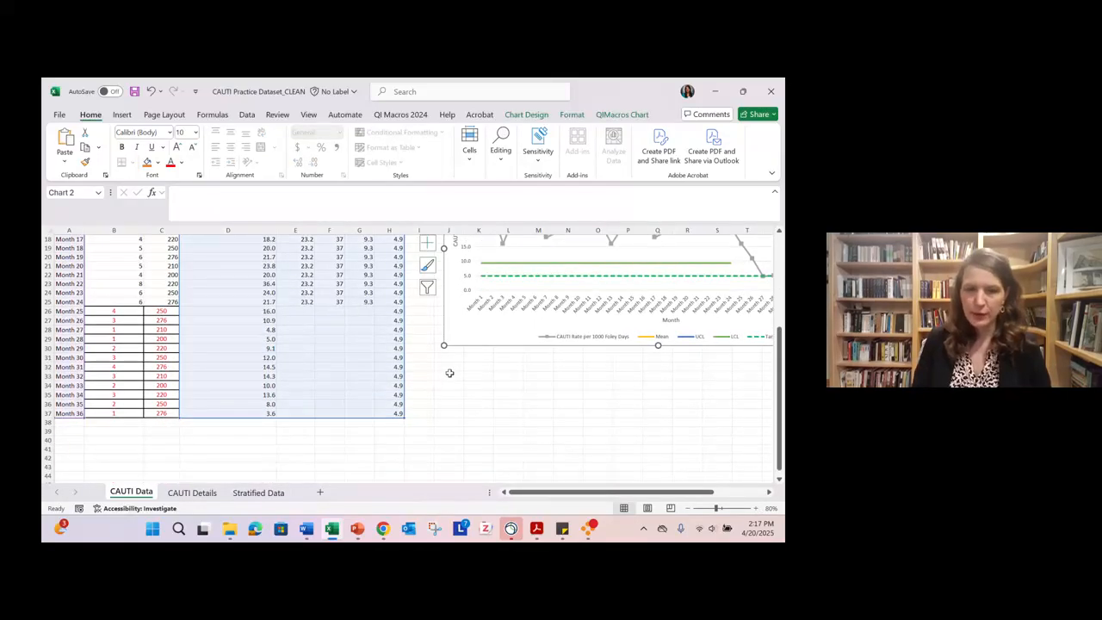
left_click(450, 374)
type("Mean")
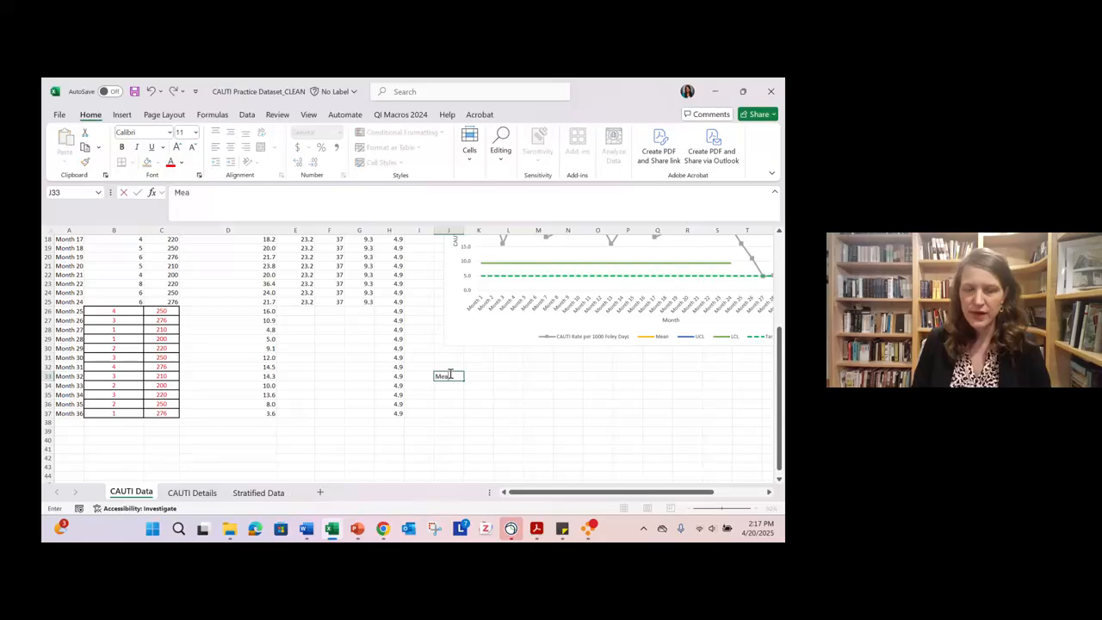
key("Return")
type("SD")
key("Return")
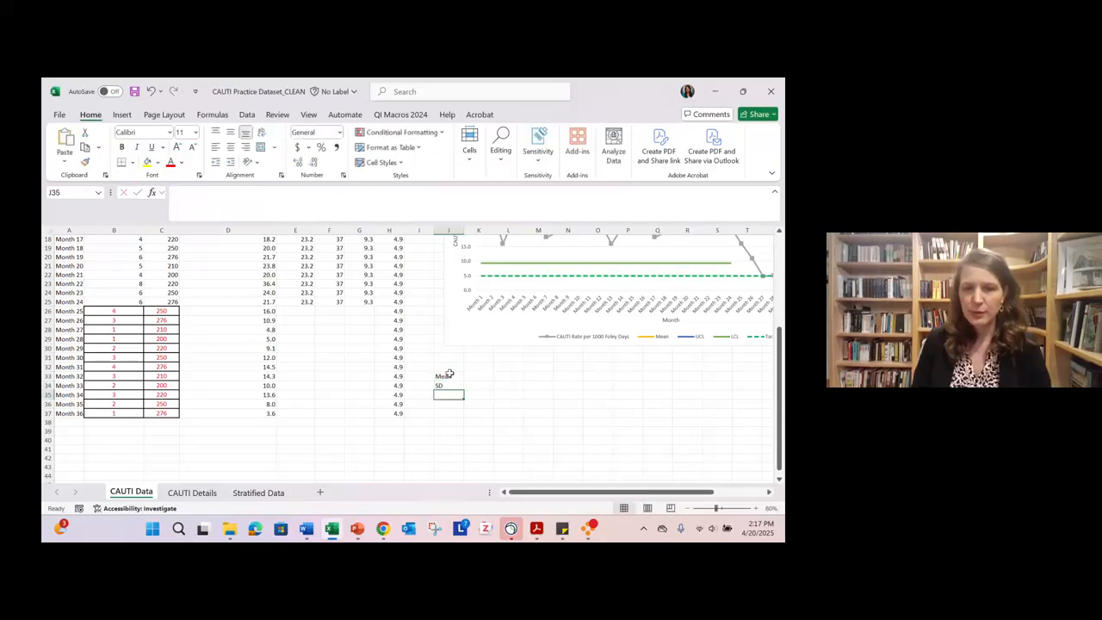
type("UCL")
key("Return")
type("LCL")
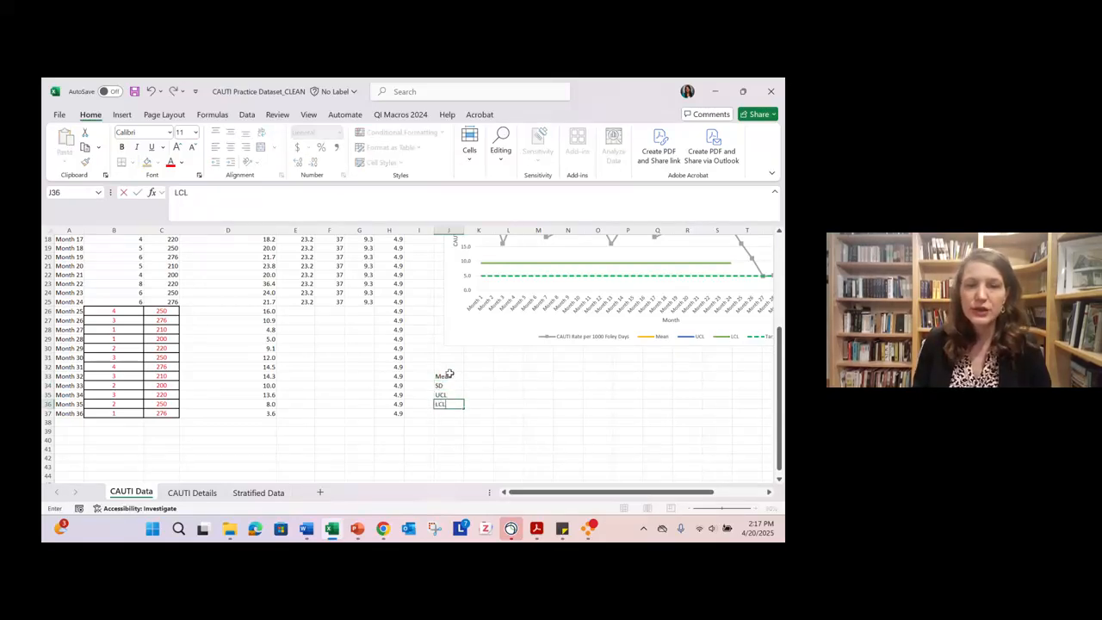
key("Return")
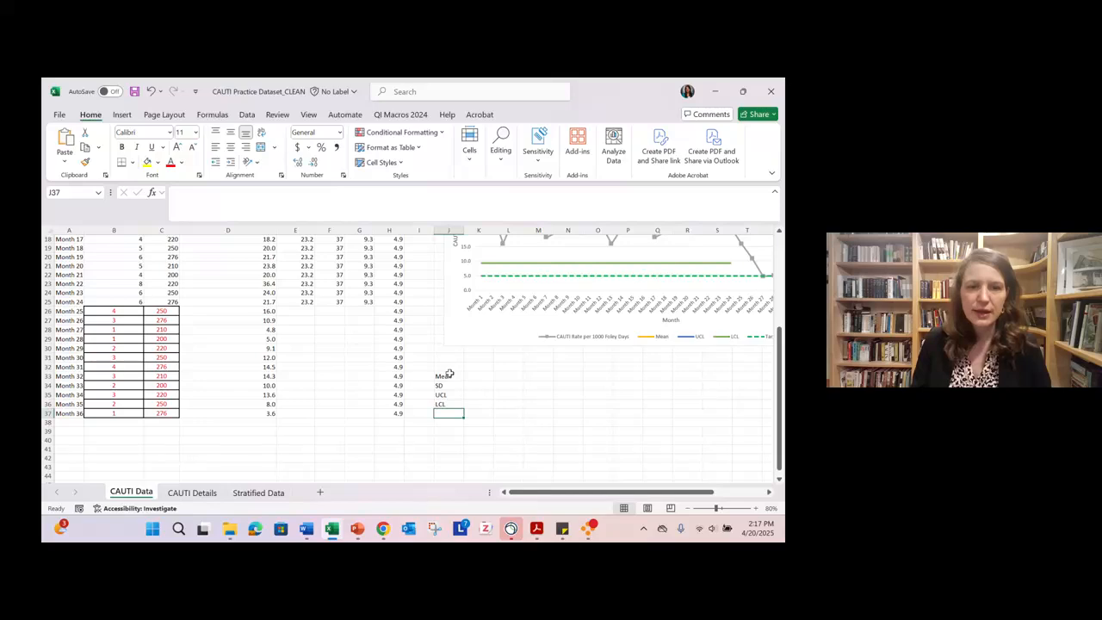
- Color the CAUTI rates for Months 25 to 36 in D26:D37 red and enlarge the sheet view
left_click_drag(252, 310, 244, 414)
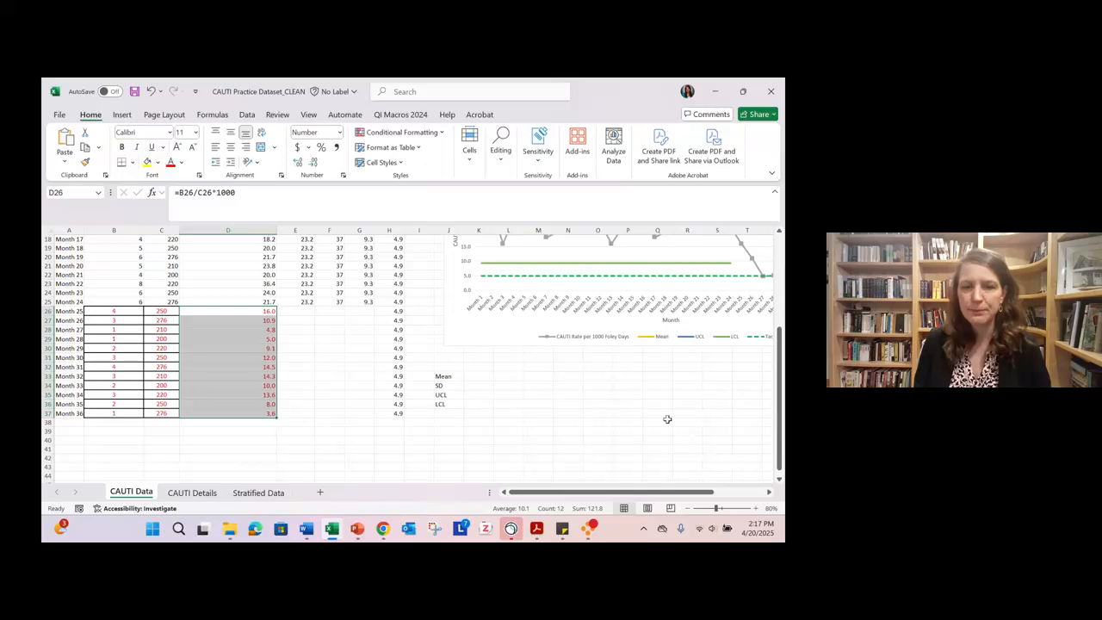
left_click(756, 508)
left_click(756, 508)
left_click(756, 507)
left_click(756, 508)
left_click(756, 508)
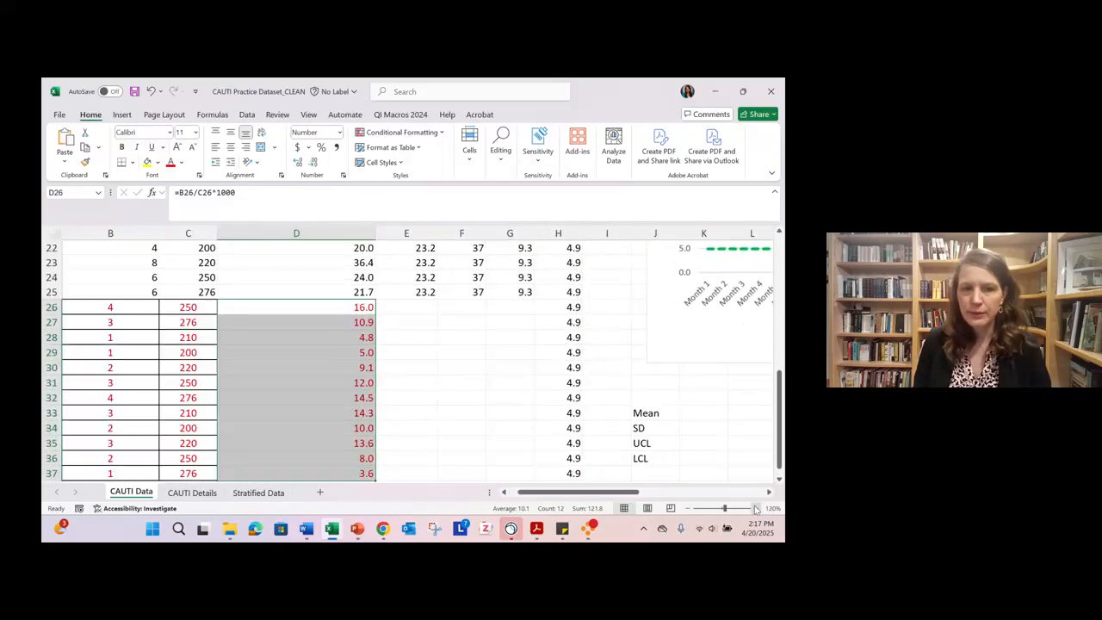
- Try calculating the Months 25 to 36 mean in K33 with =AVERAGE(D26:D37), and clear the cell
left_click_drag(595, 496, 619, 497)
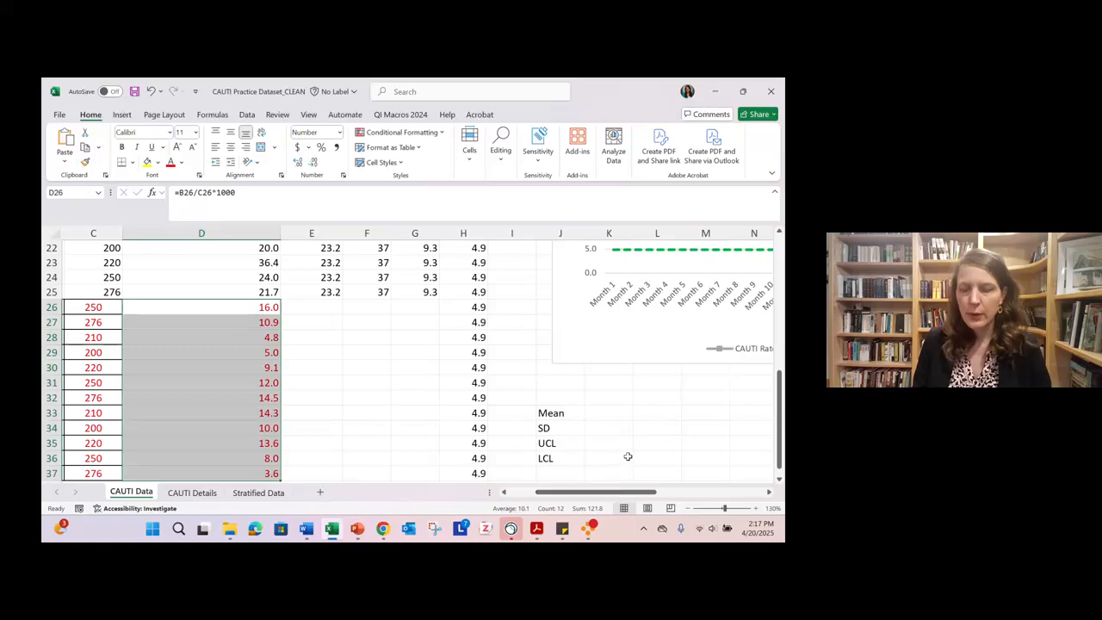
scroll(628, 457, "down", 1)
left_click(612, 369)
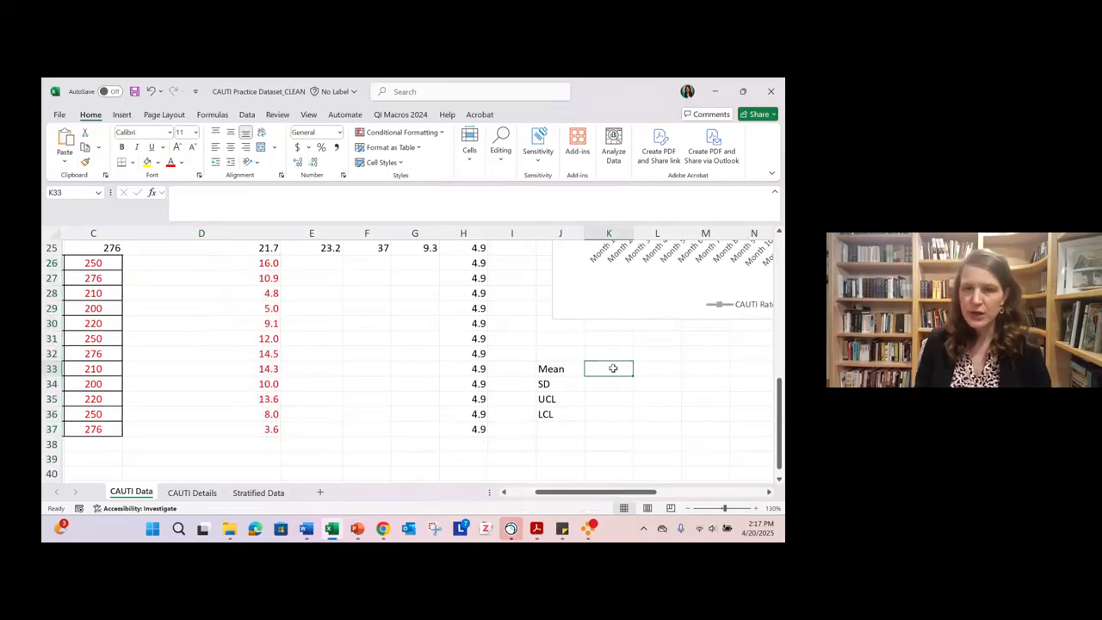
type("=")
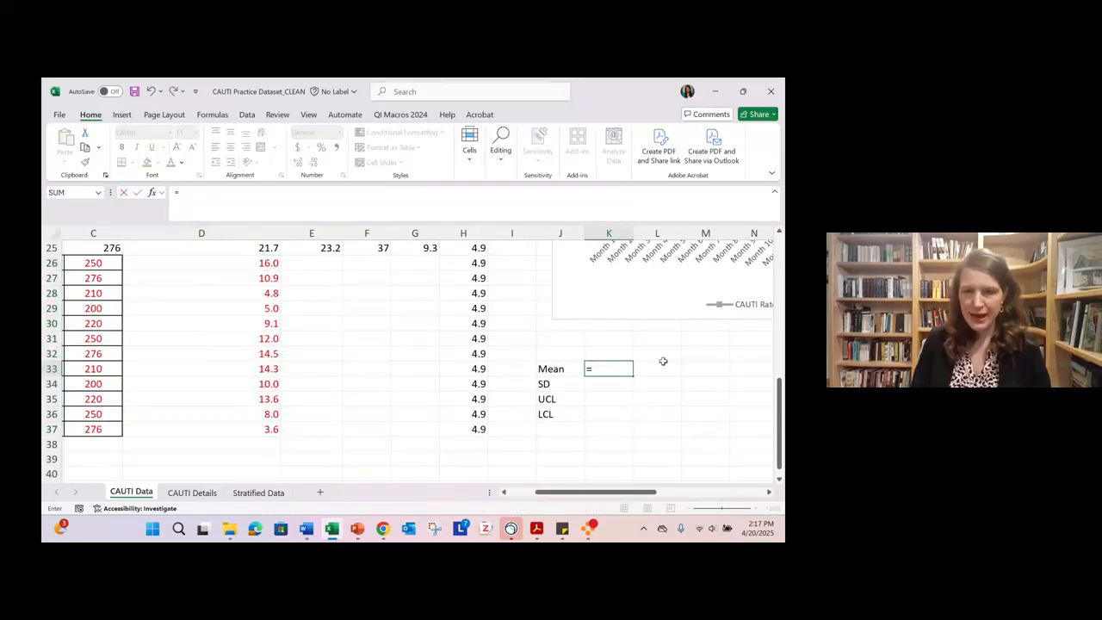
type("avera")
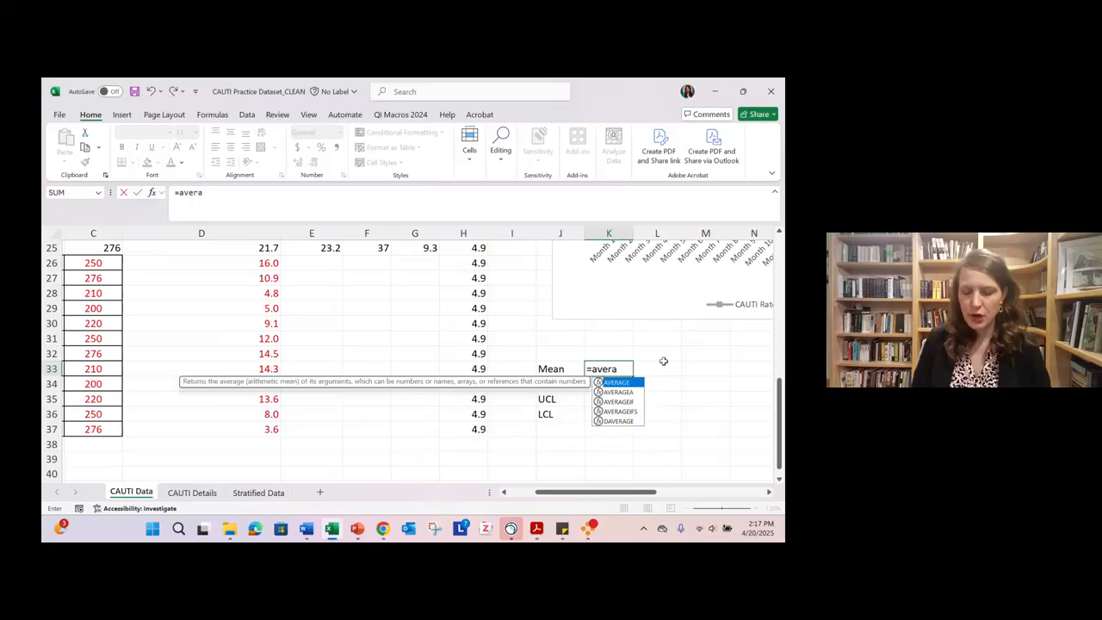
type("ge(")
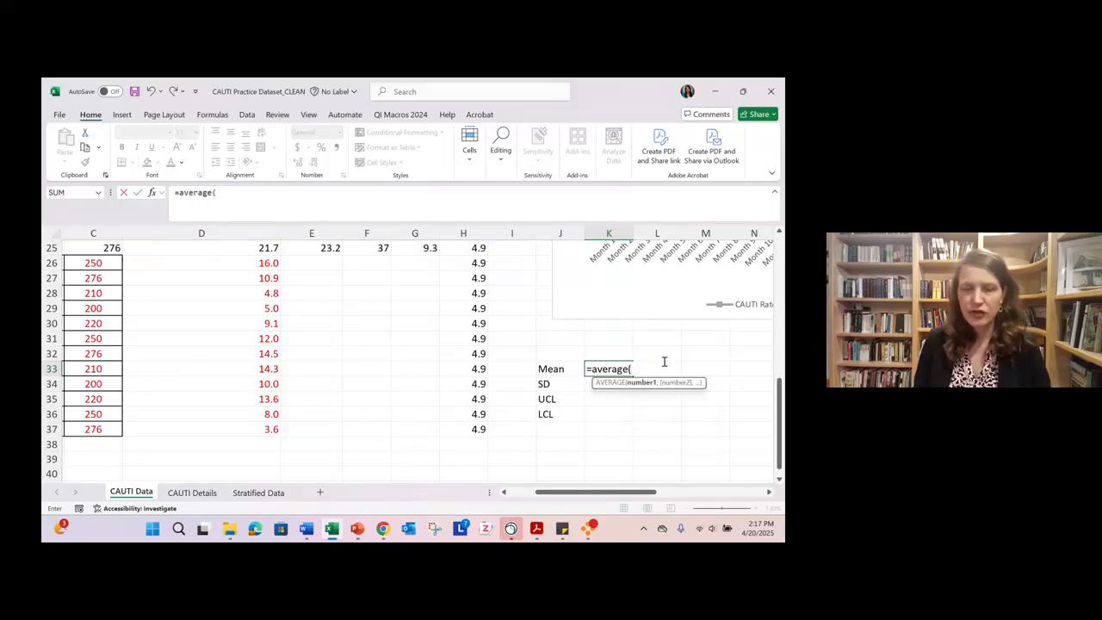
left_click_drag(268, 263, 241, 429)
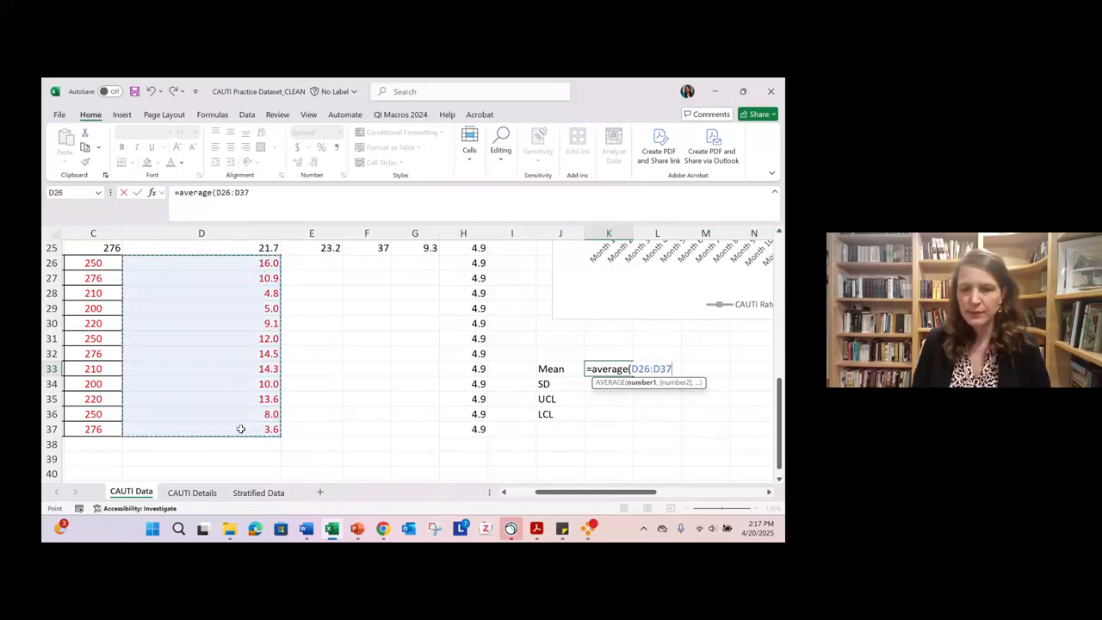
key("Return")
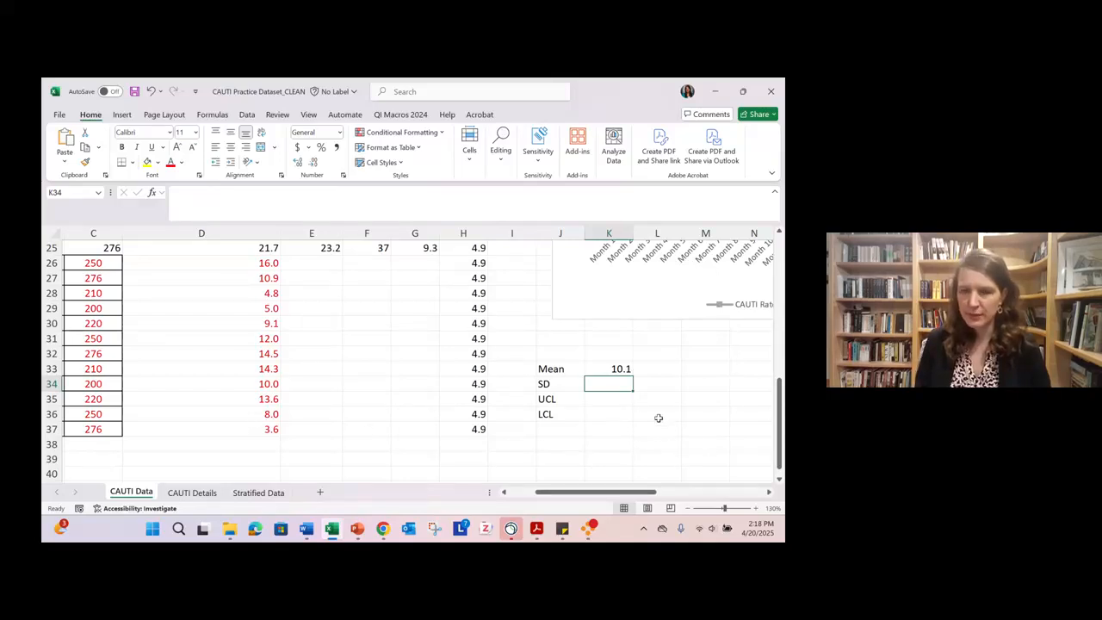
left_click(611, 370)
key("Delete")
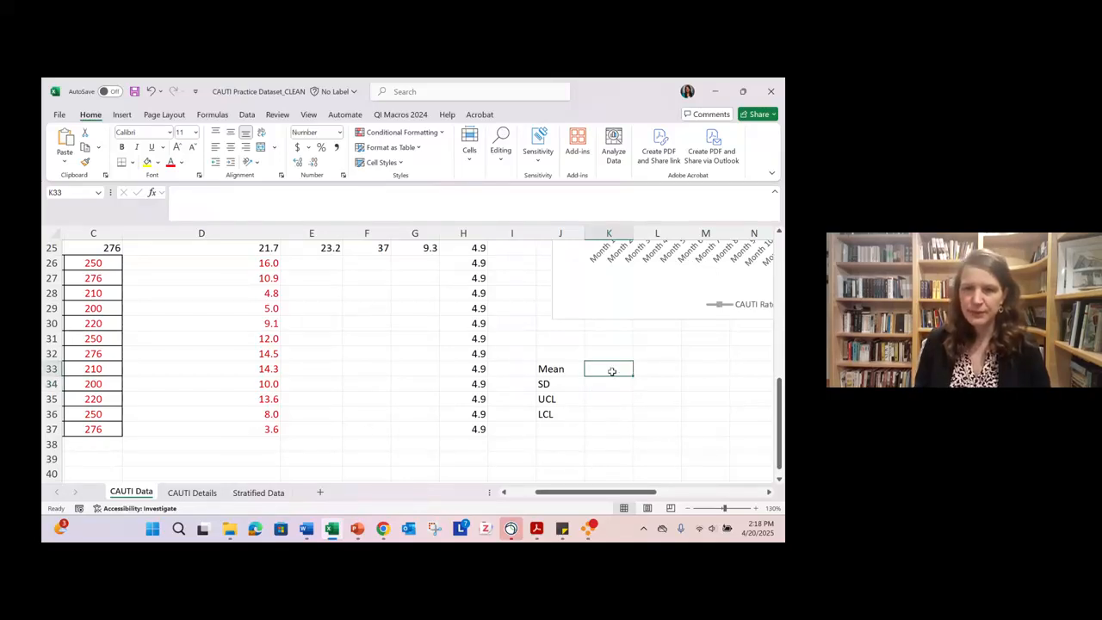
- Calculate the Months 25 to 36 mean CAUTI rate in K33 with =AVERAGE(D26:D37)
type("=a")
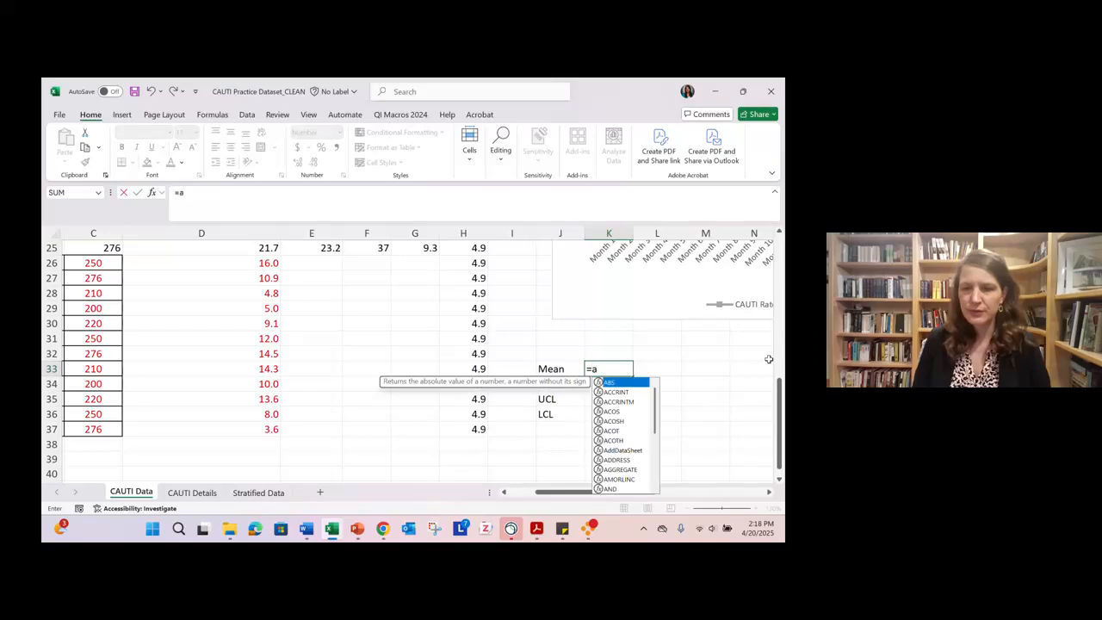
type("verage")
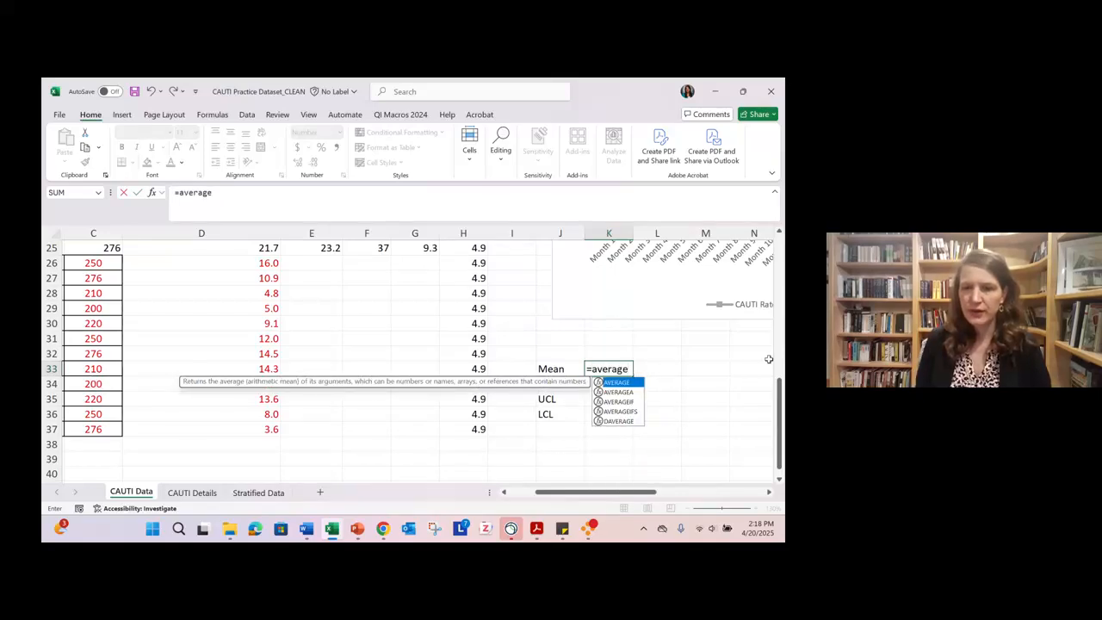
type("(")
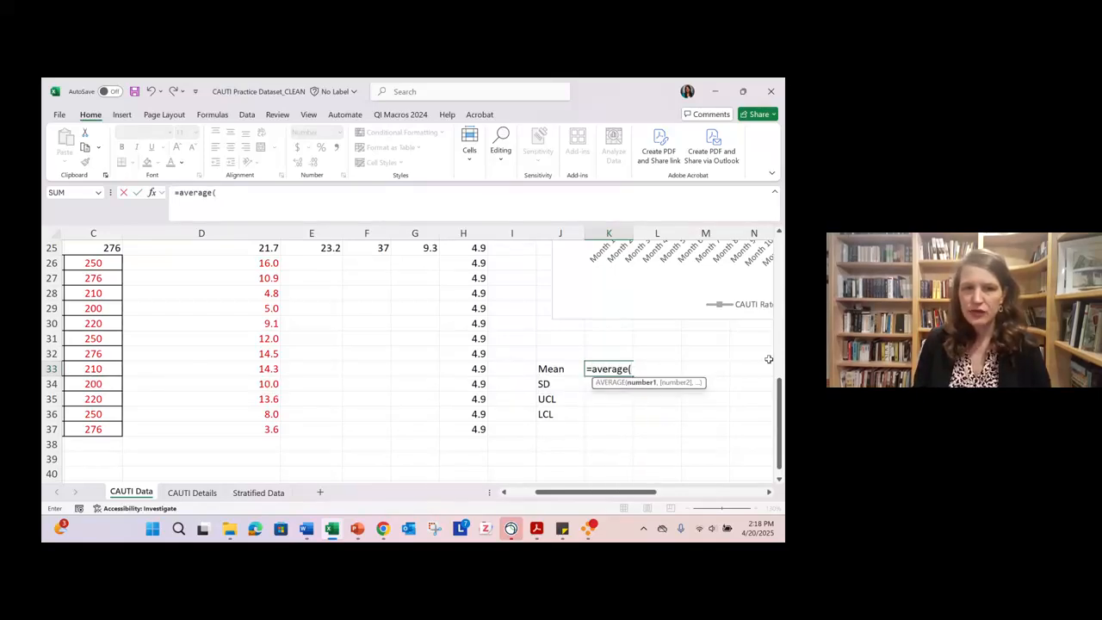
left_click_drag(242, 267, 229, 426)
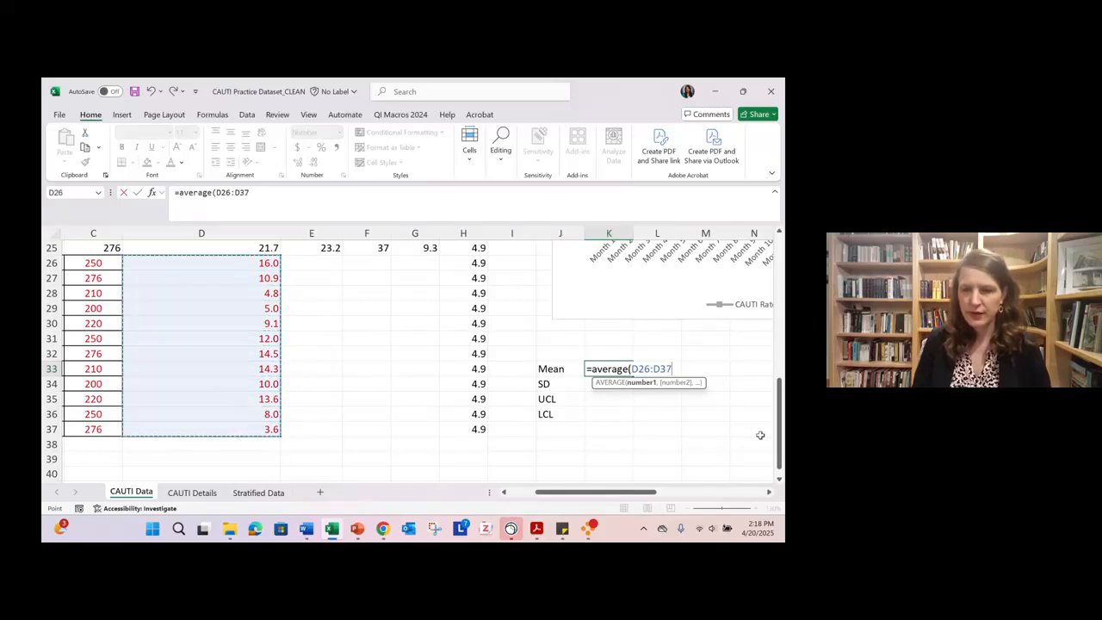
type(")")
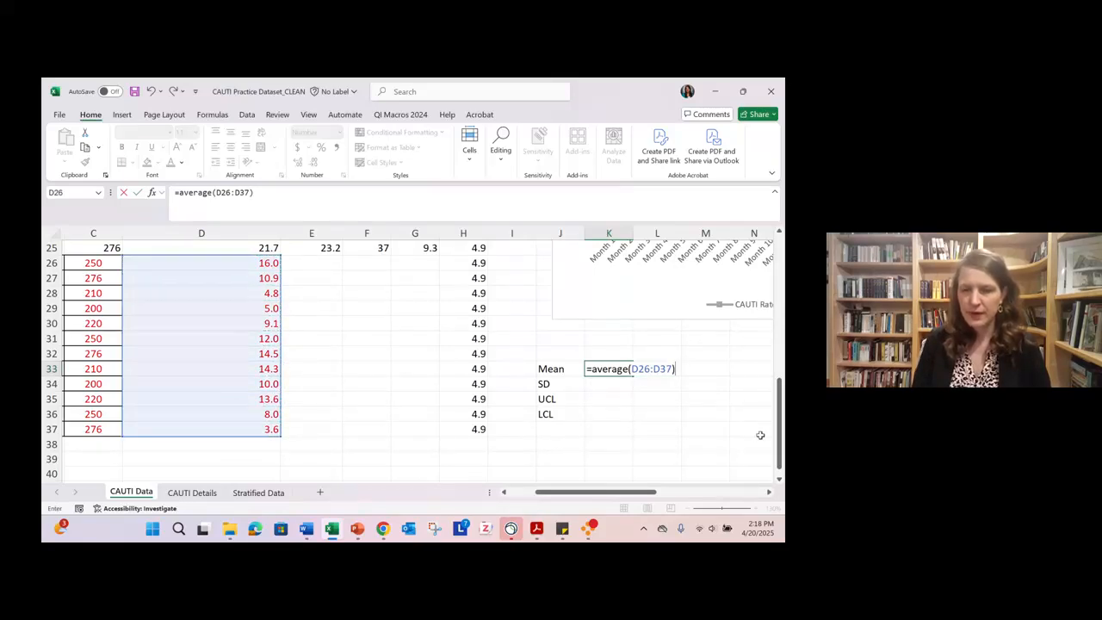
key("Return")
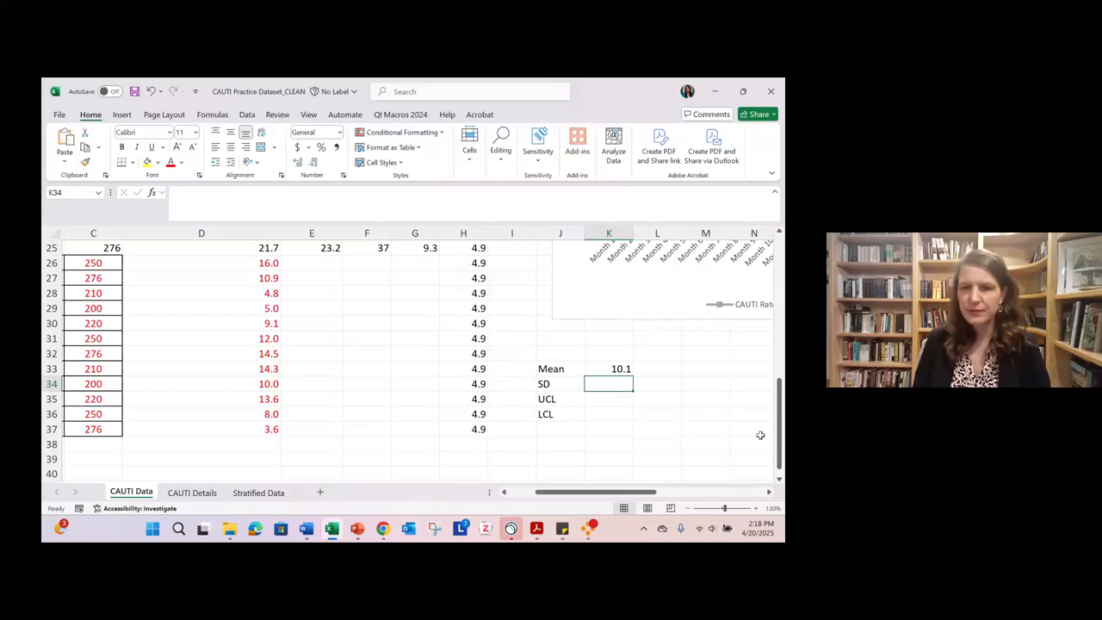
- Calculate the standard deviation of the Months 25 to 36 rates in K34 with =STDEVA(D26:D37)
type("=")
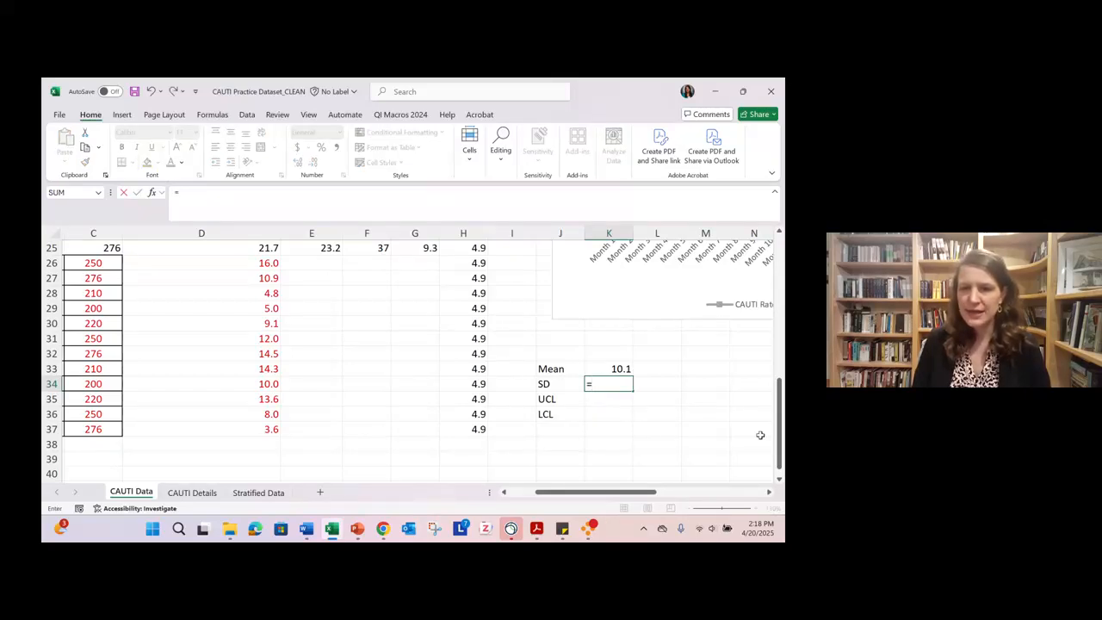
type("std")
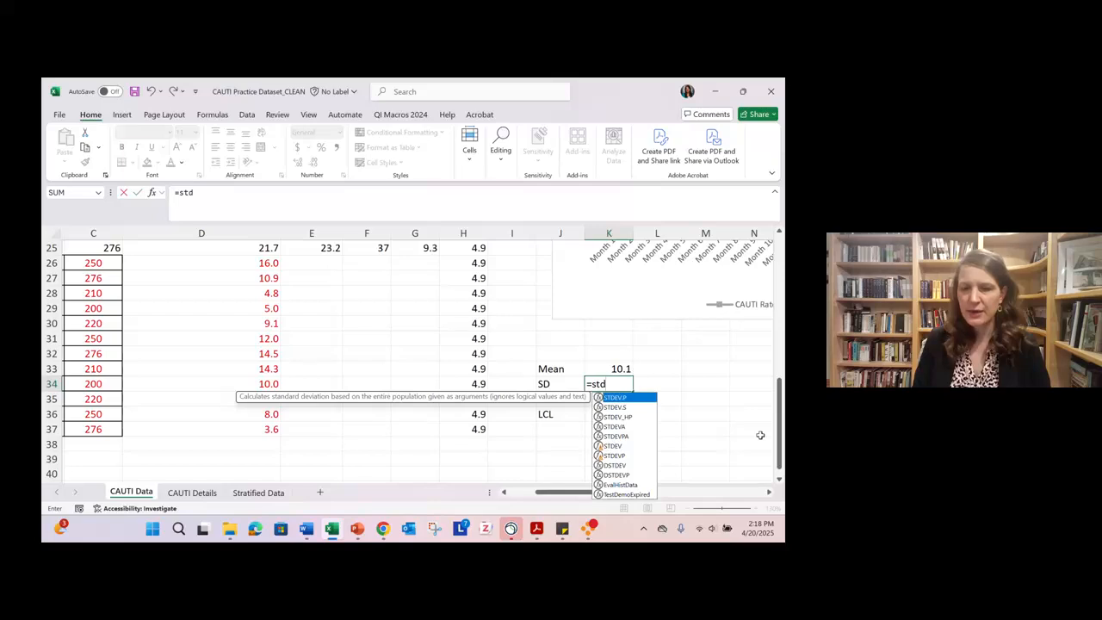
type("eva(")
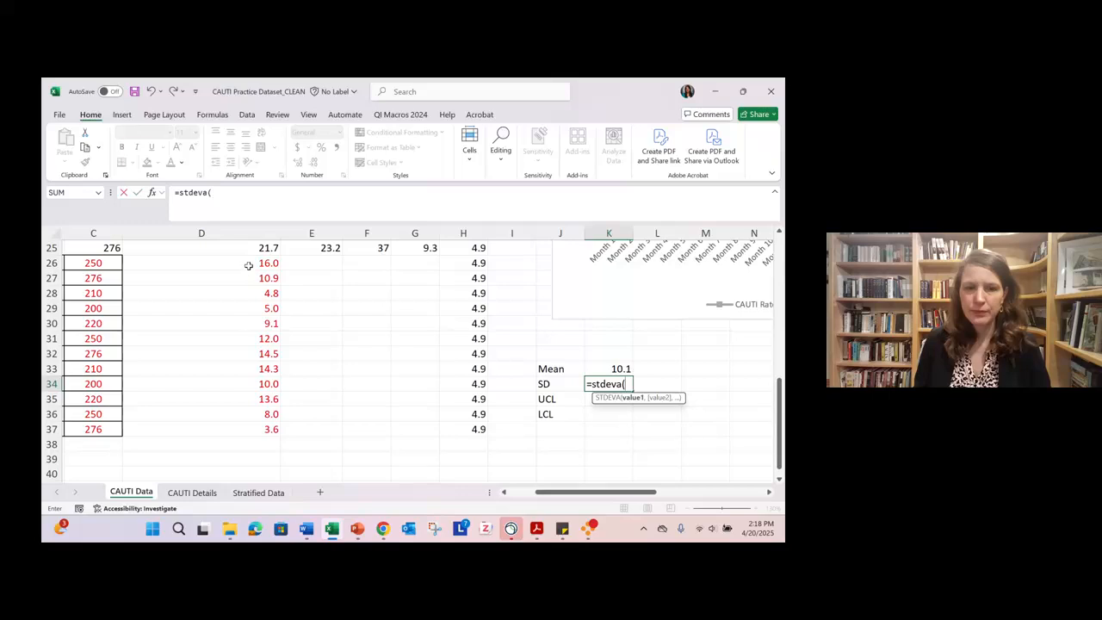
left_click_drag(248, 267, 238, 426)
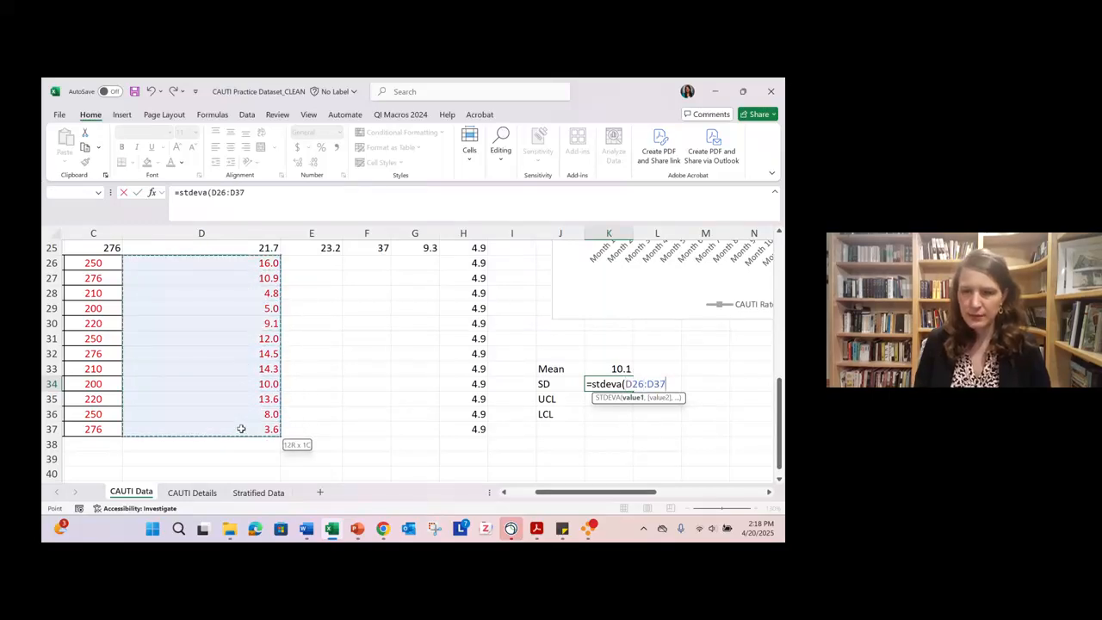
type(")")
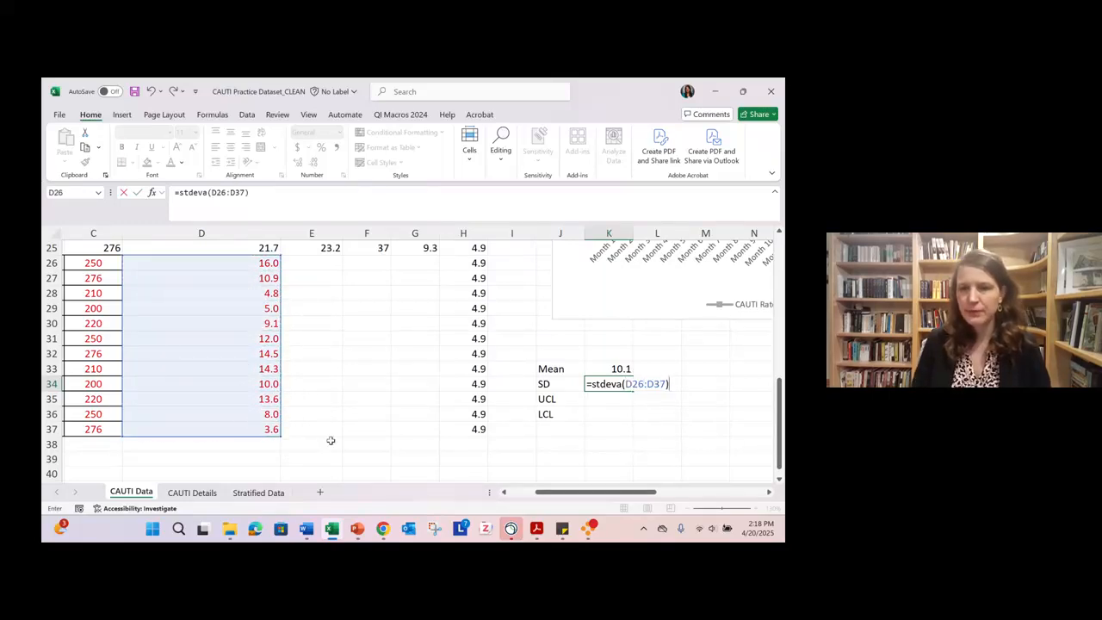
key("Return")
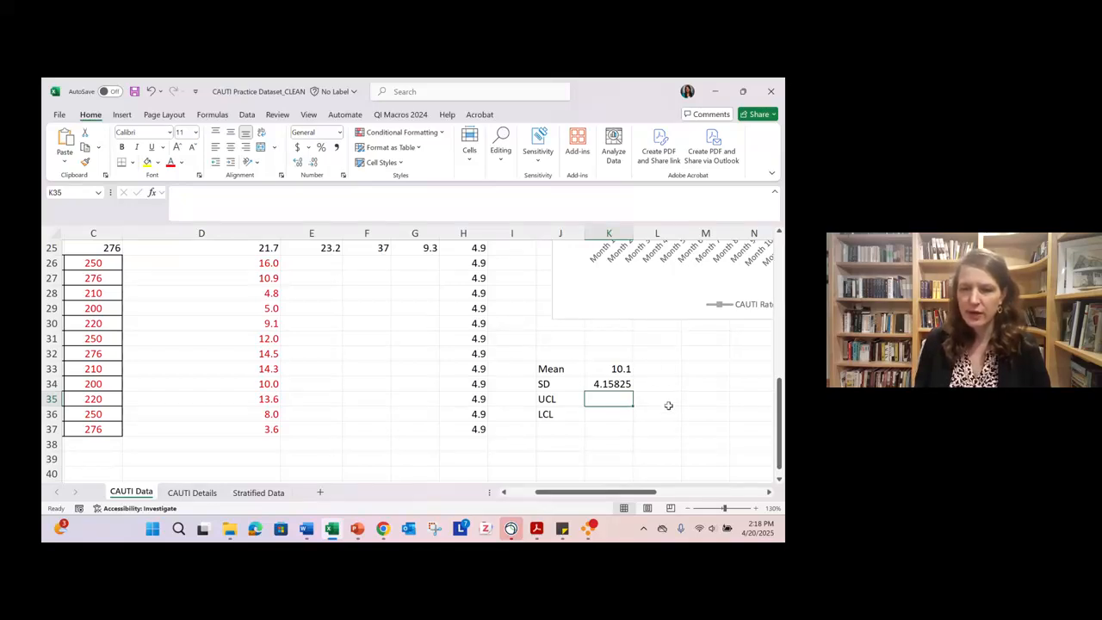
- Try calculating the upper control limit in K35 with =K33+(3*K34)
left_click(755, 509)
left_click(755, 509)
left_click(755, 509)
left_click(755, 509)
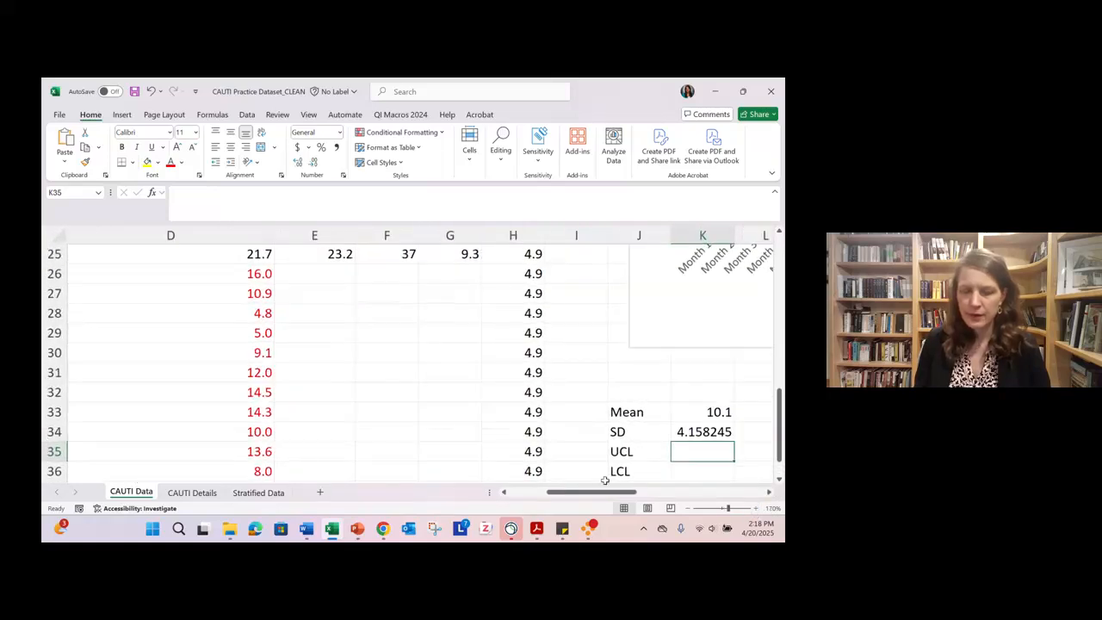
left_click_drag(596, 495, 640, 494)
scroll(415, 403, "down", 3)
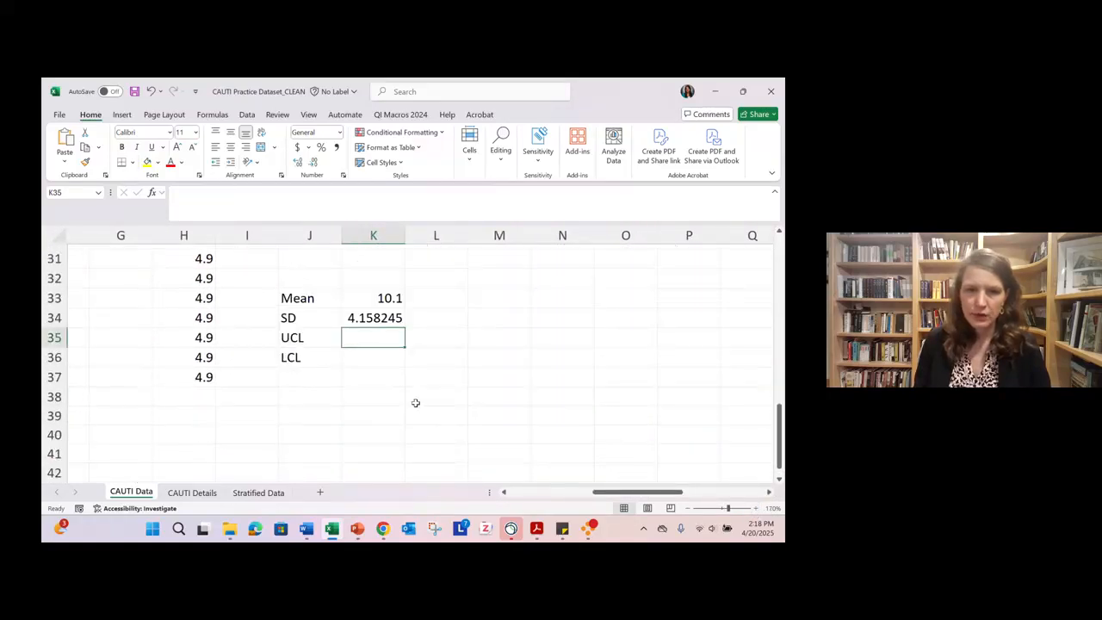
scroll(415, 403, "up", 1)
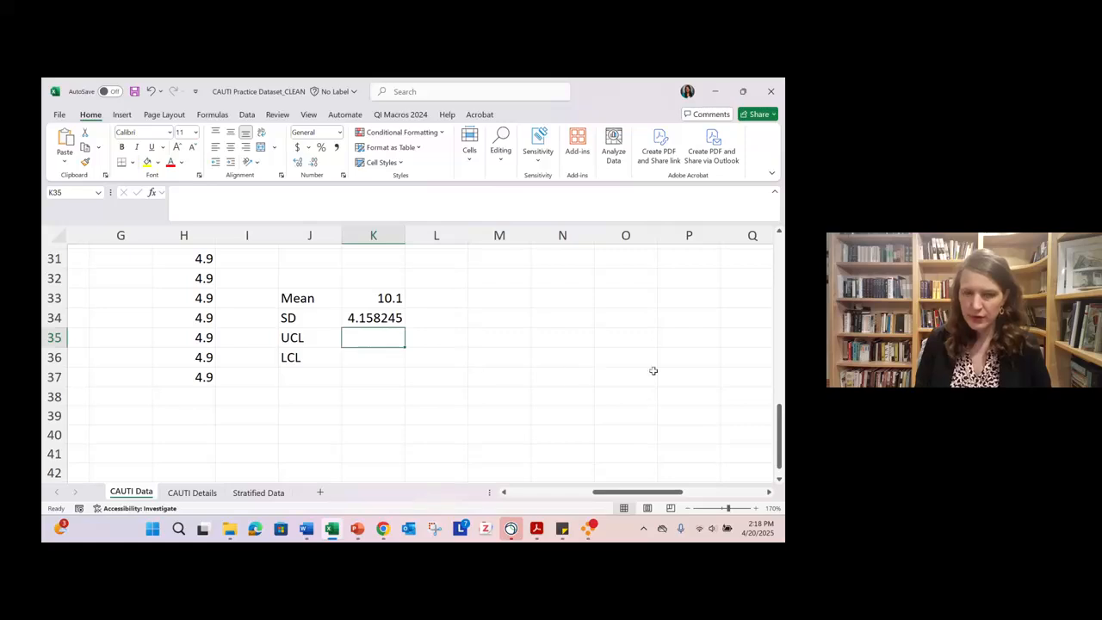
type("=")
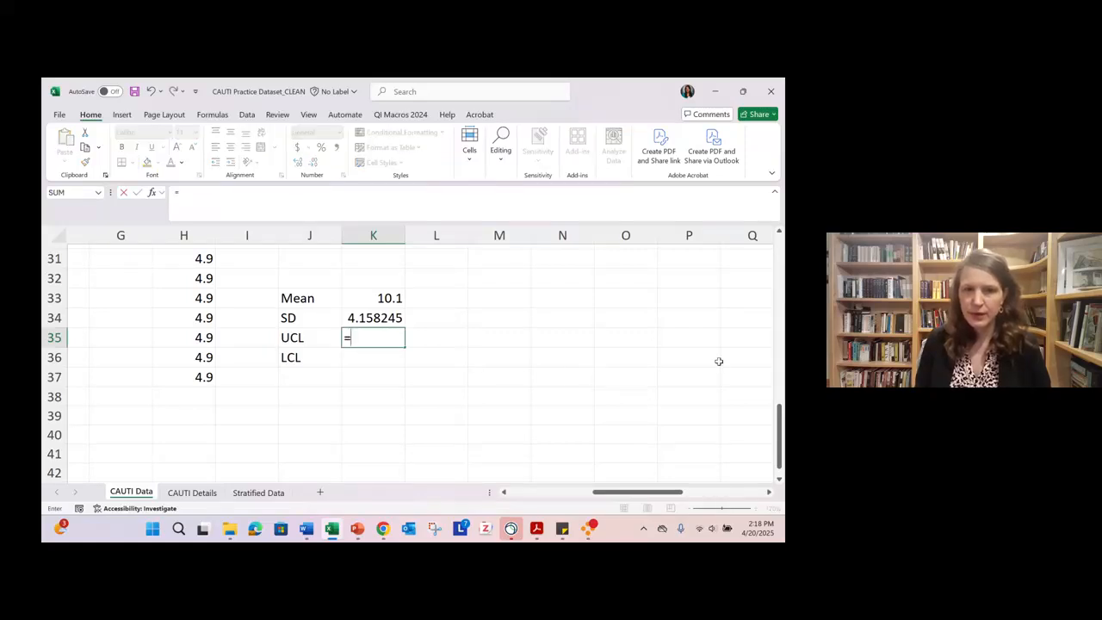
left_click(350, 298)
type("+")
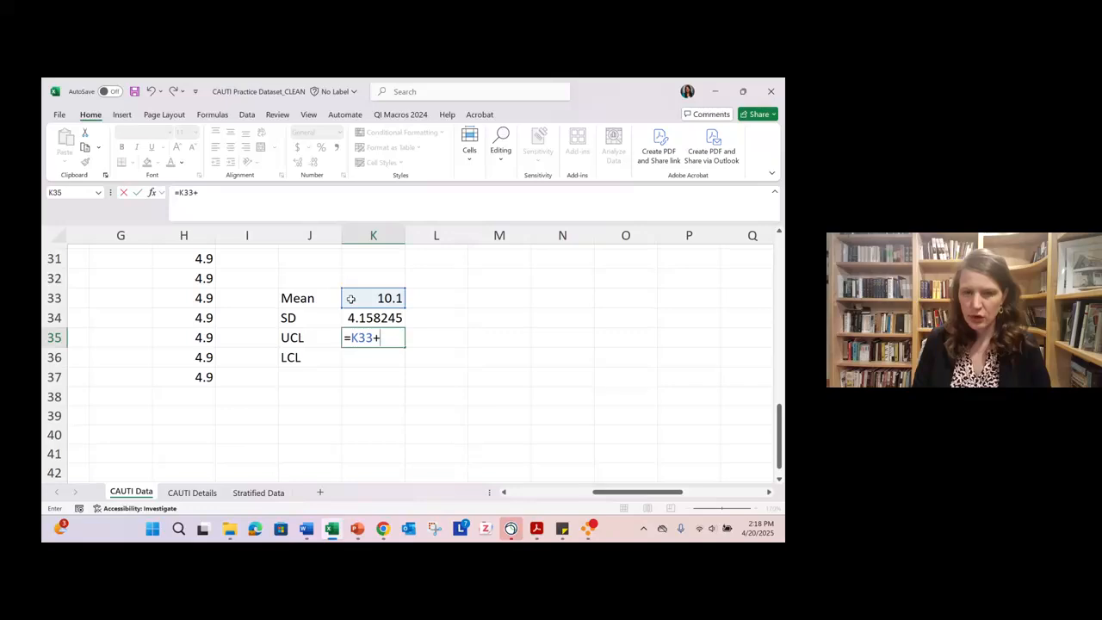
type("(")
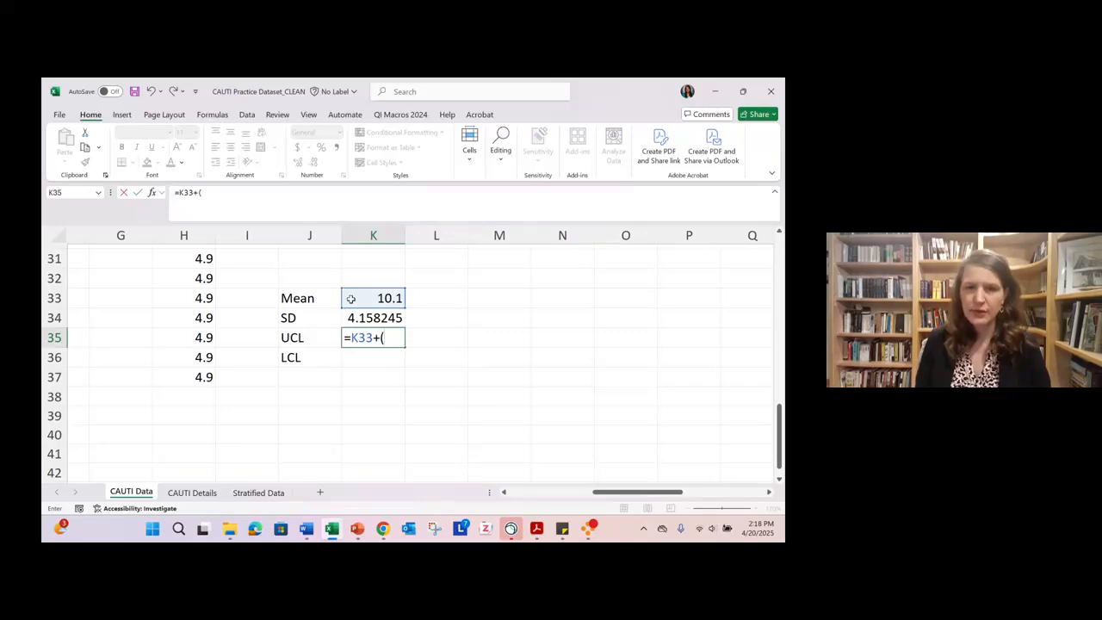
type("3*")
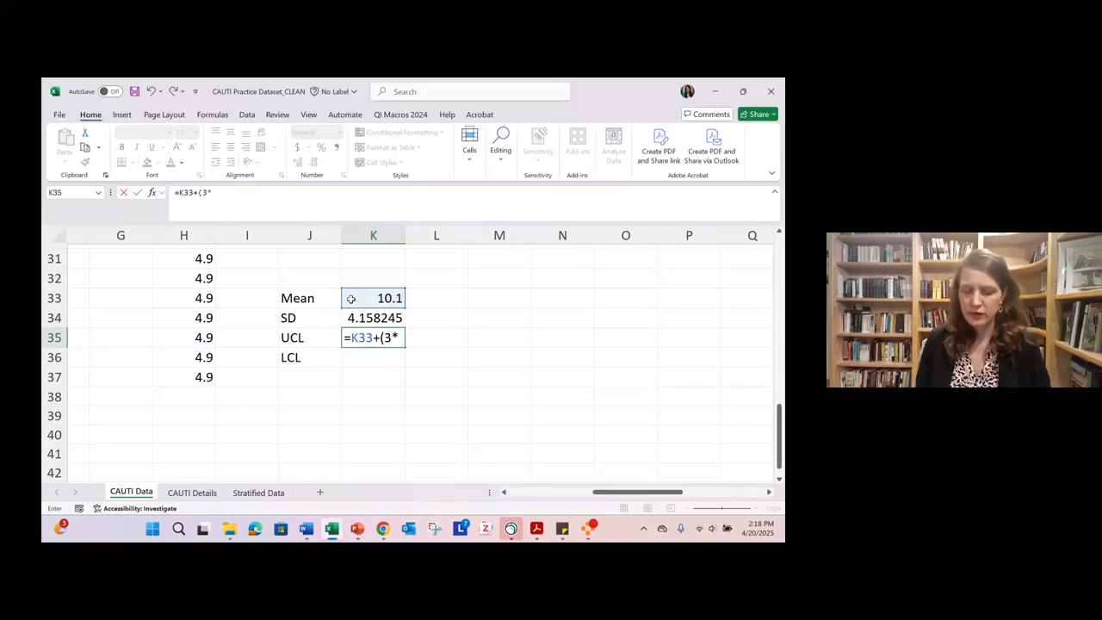
left_click(356, 317)
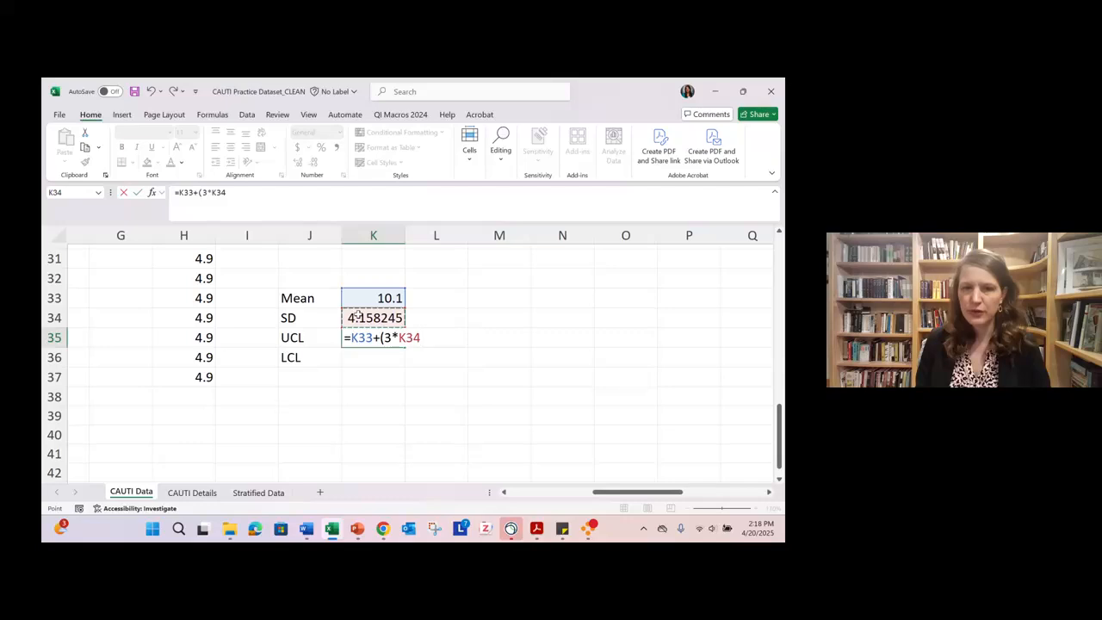
type(")")
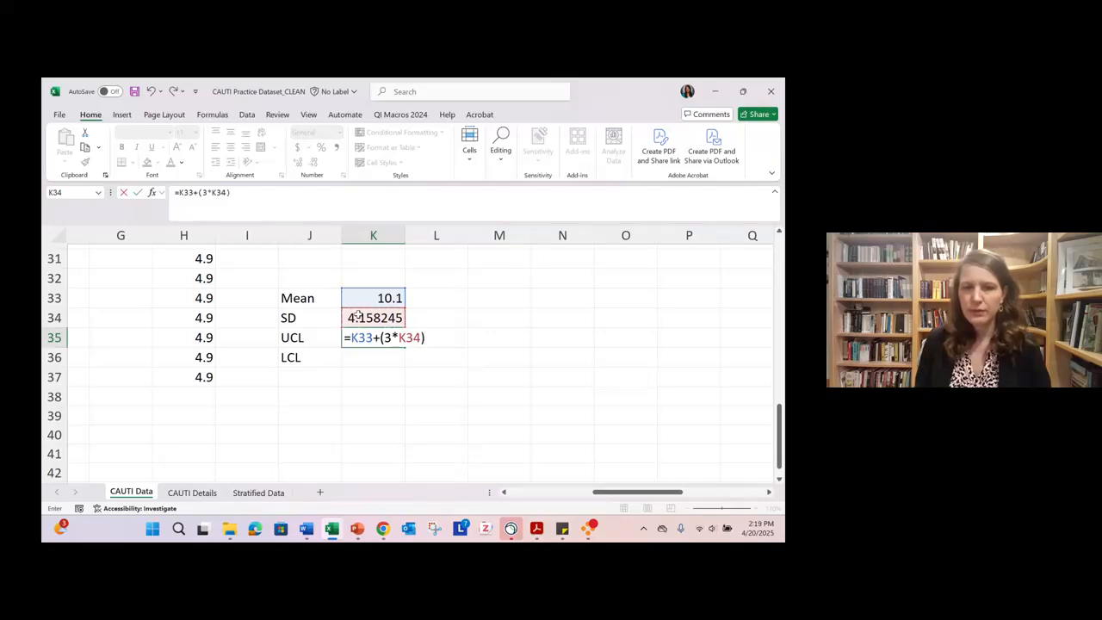
key("Return")
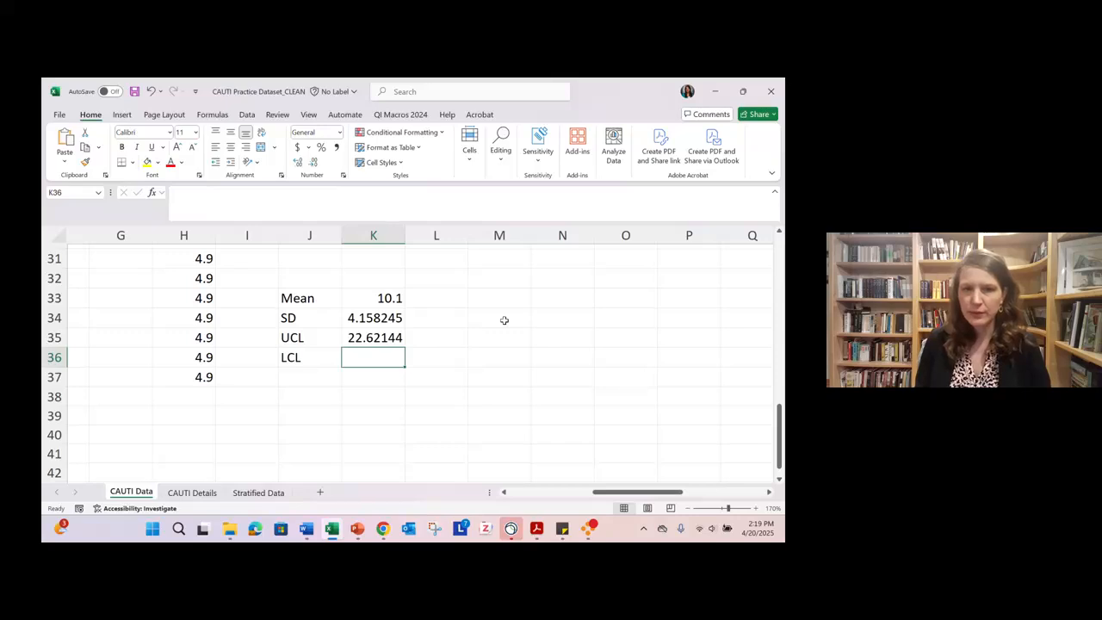
- Try calculating the lower control limit in K36 with =K33-(3*K34), and clear both limits in K35:K36
type("=")
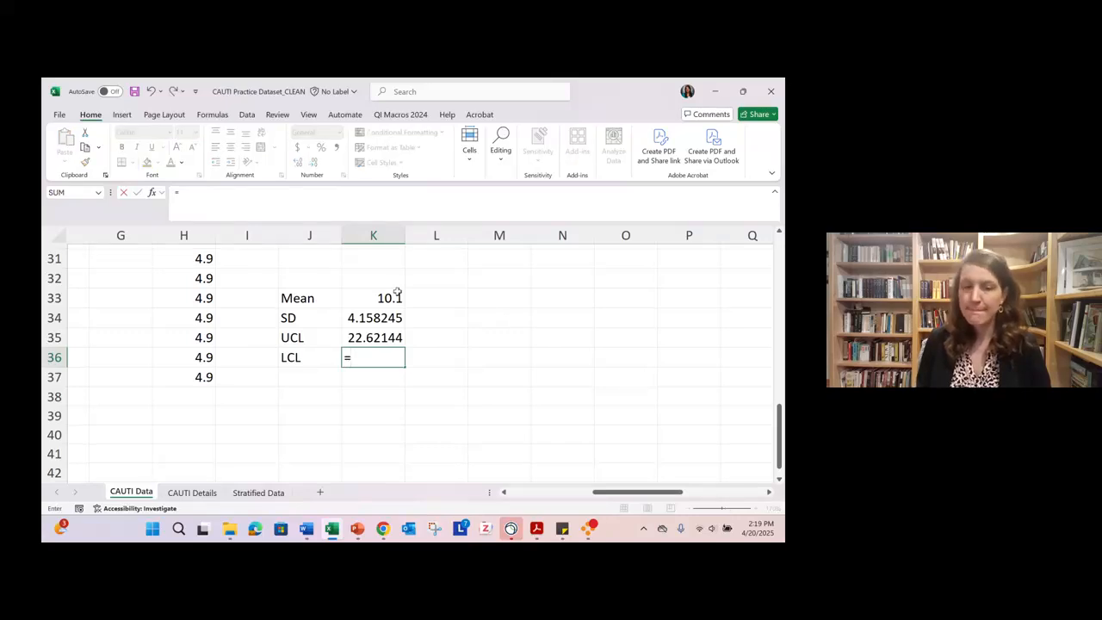
left_click(391, 293)
type("-")
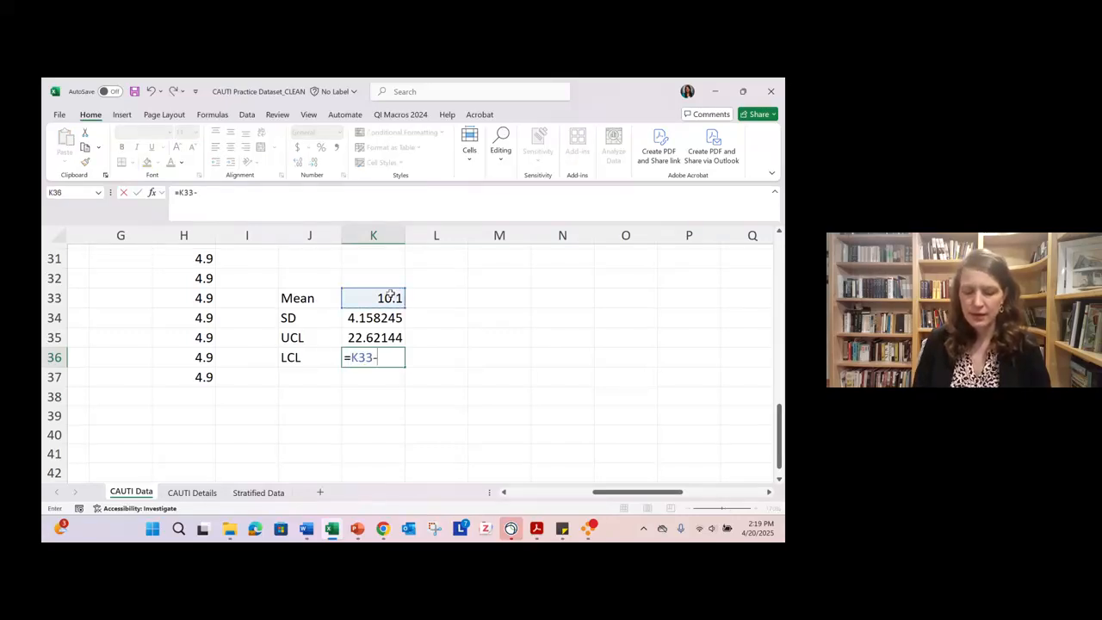
type("(")
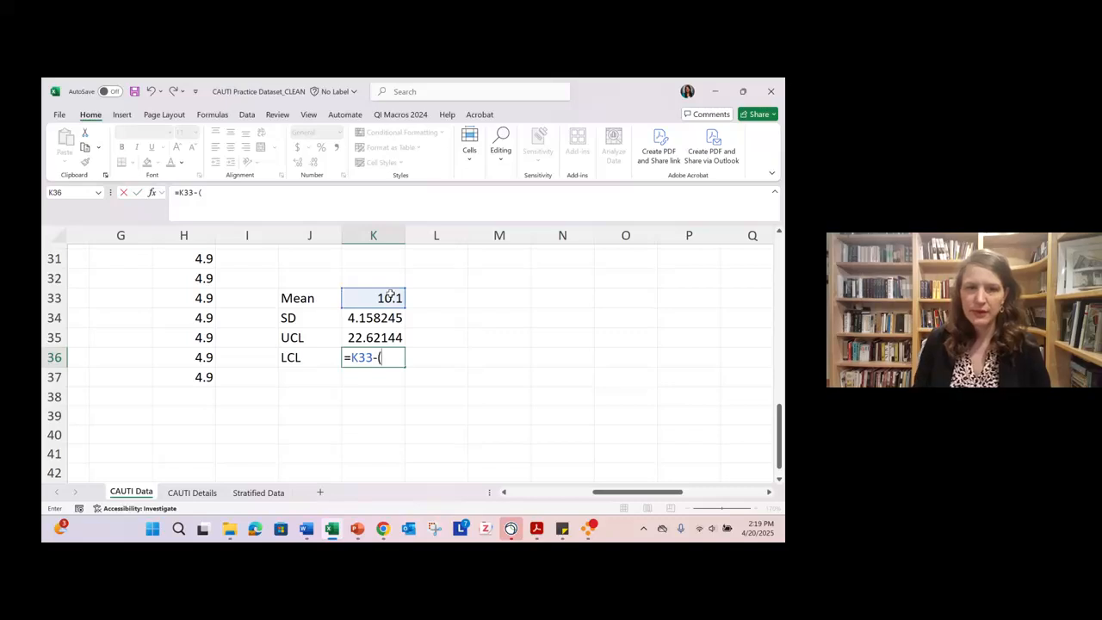
type("3*")
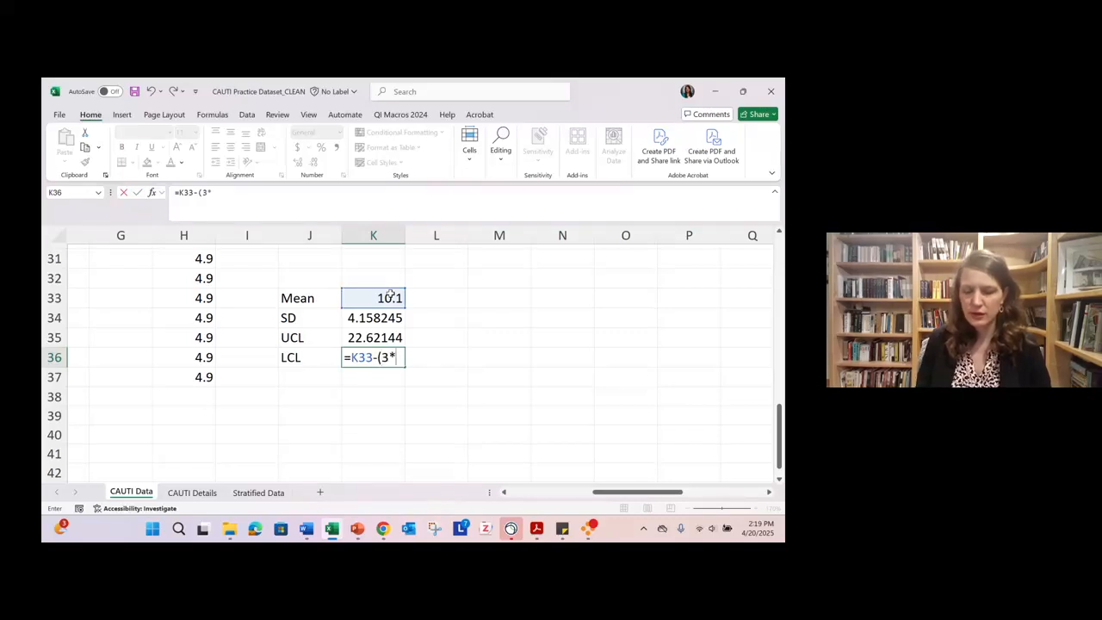
left_click(379, 316)
type(")")
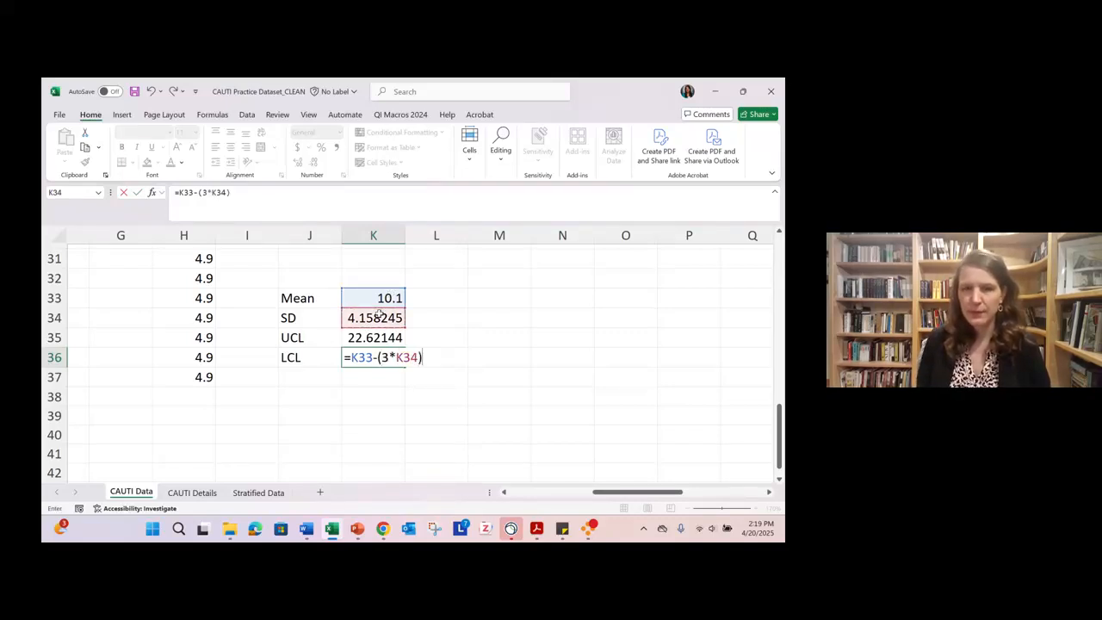
key("Return")
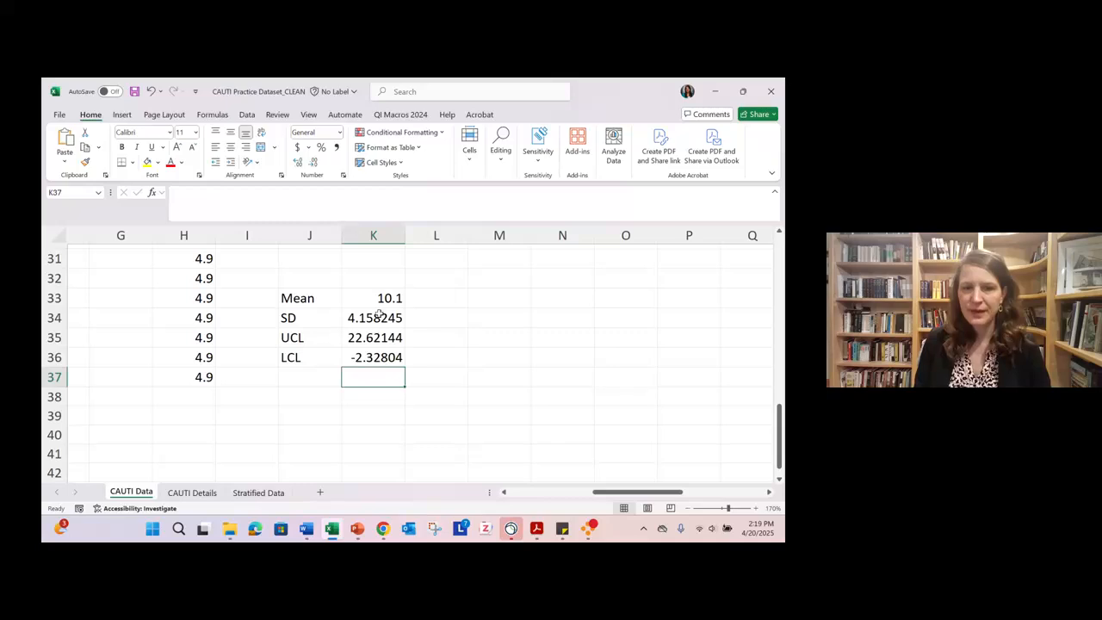
left_click_drag(373, 337, 375, 355)
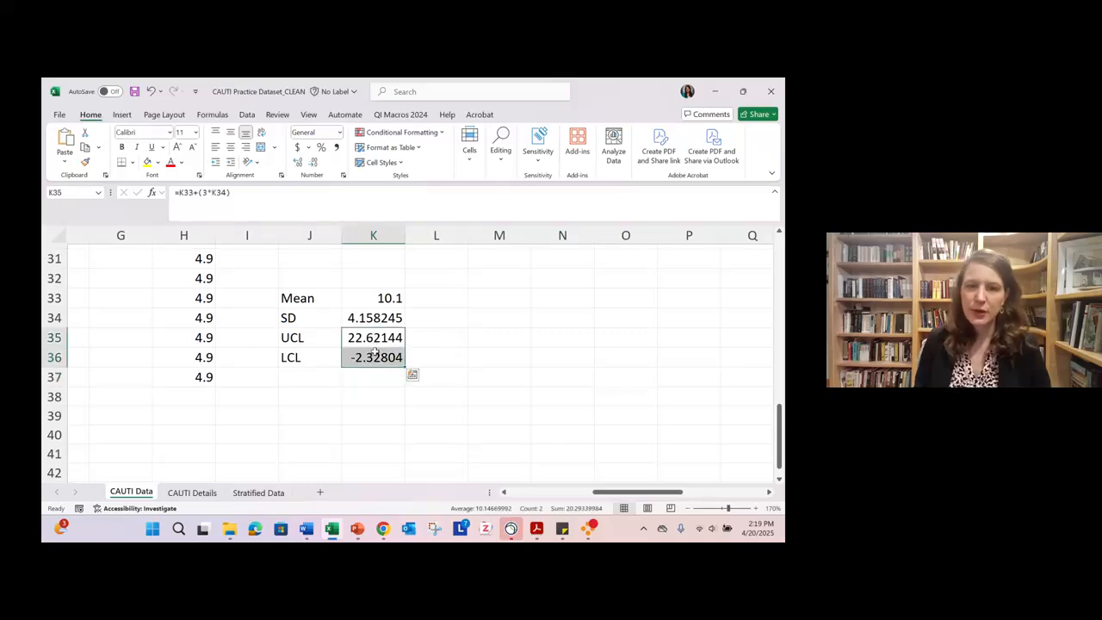
key("Delete")
- Calculate the upper control limit for Months 25 to 36 in K35 with =K33+(3*K34)
left_click(380, 335)
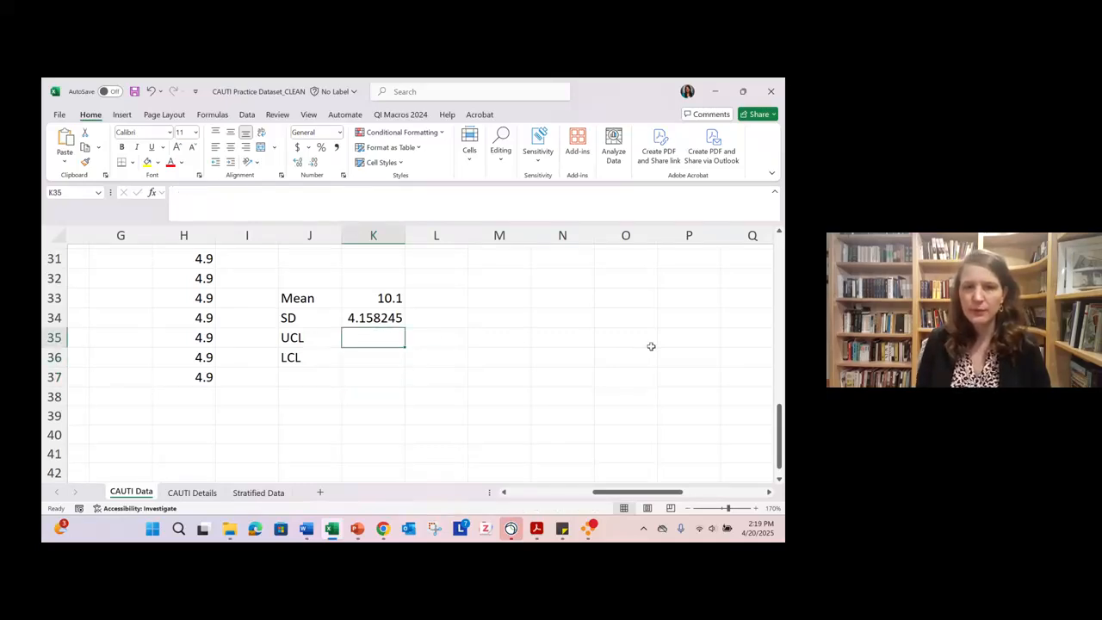
type("=")
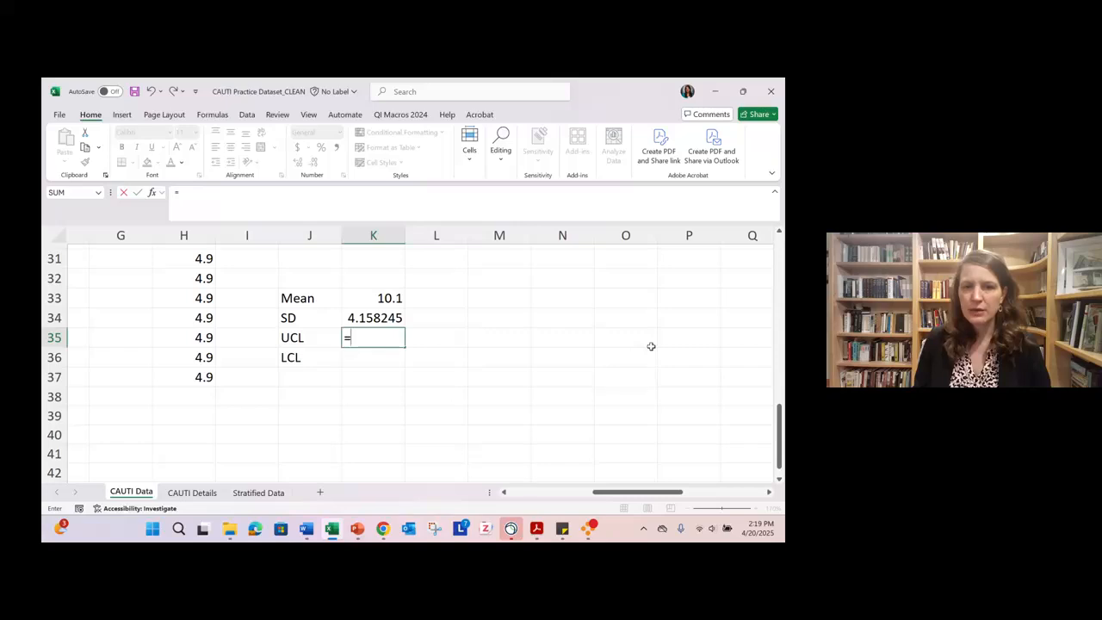
left_click(392, 298)
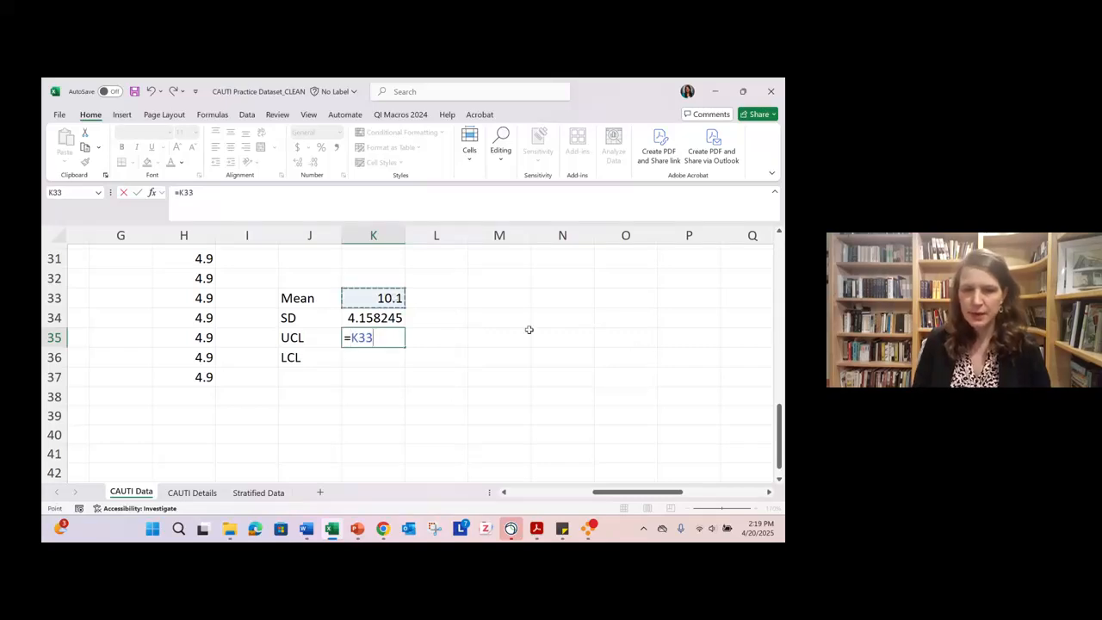
type("+")
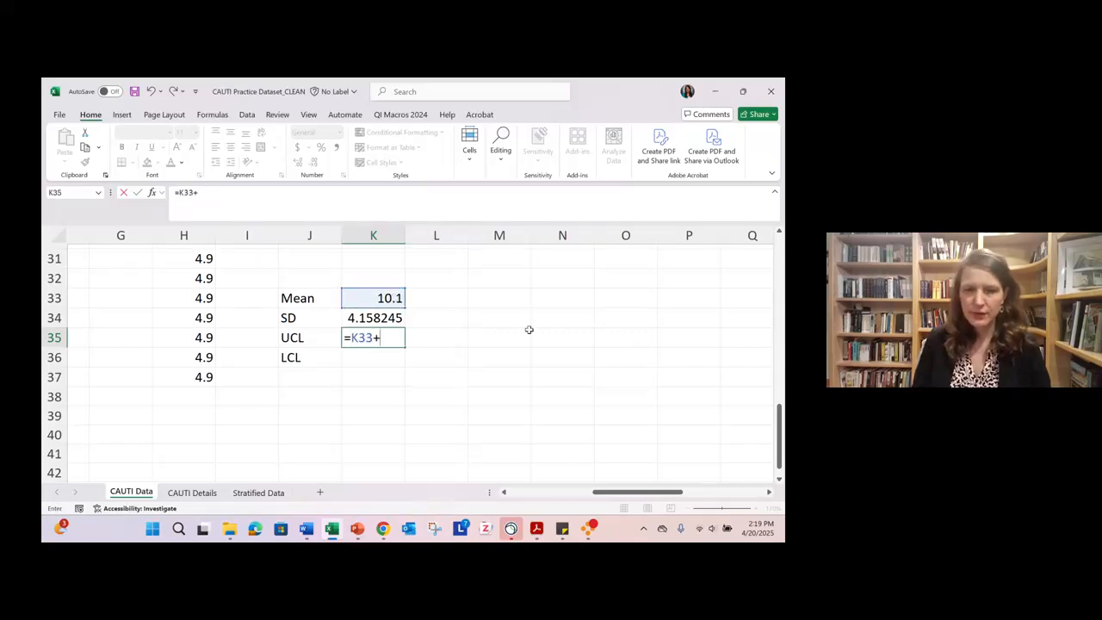
type("(")
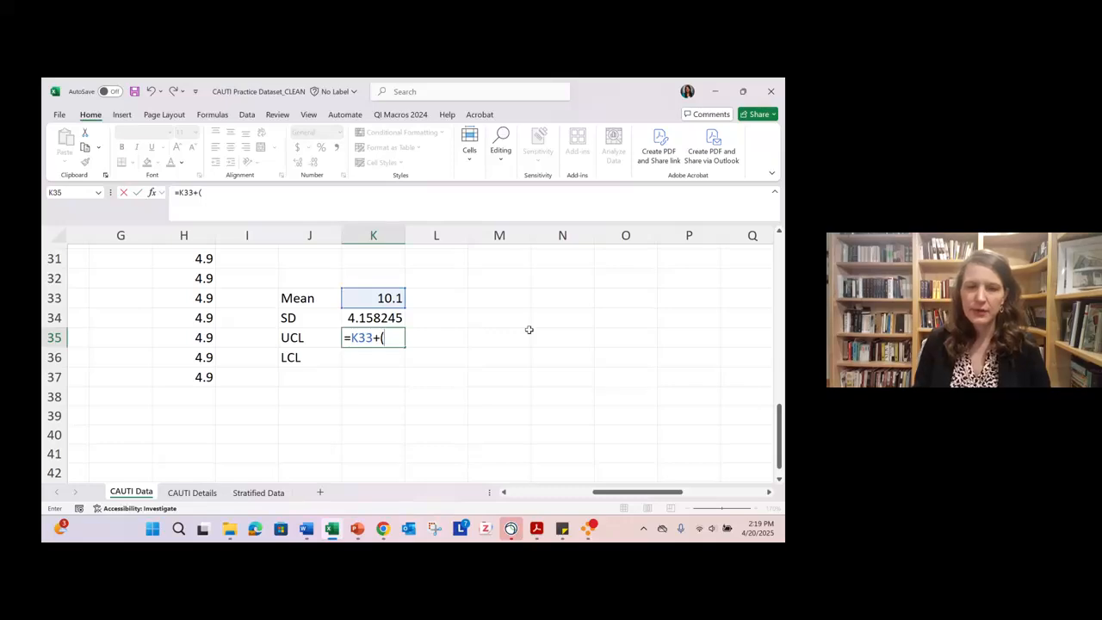
type("3*")
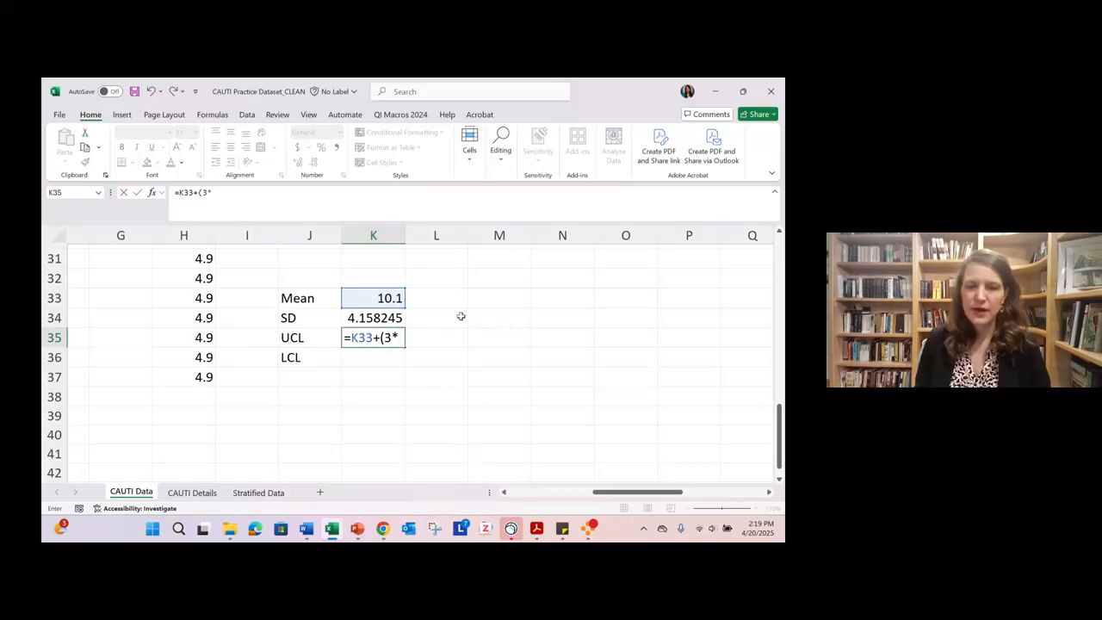
left_click(398, 315)
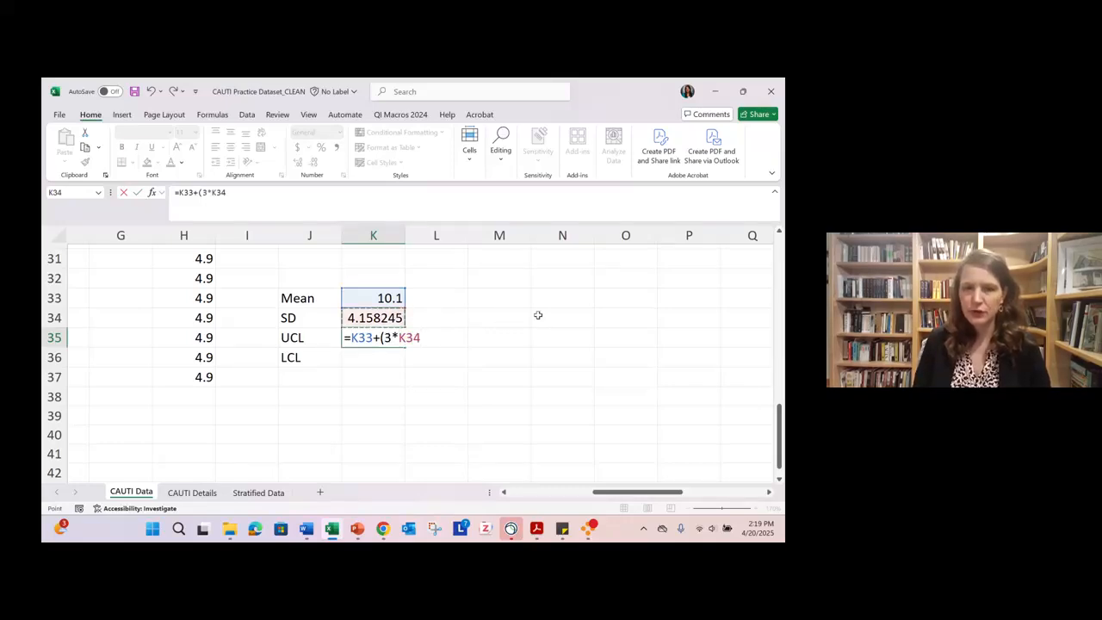
type(")")
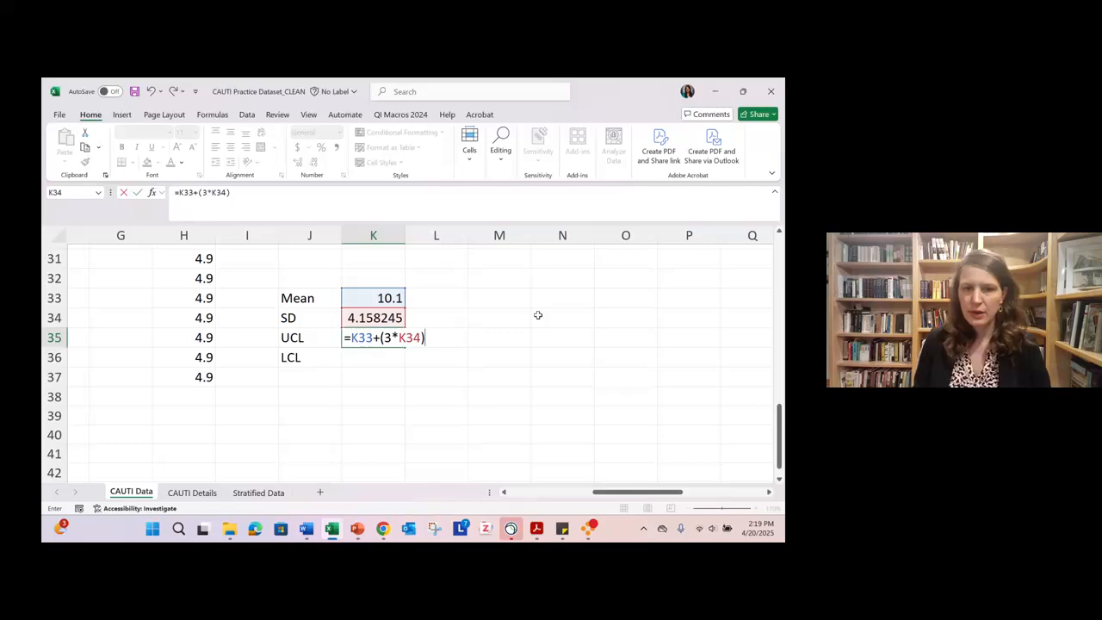
key("Return")
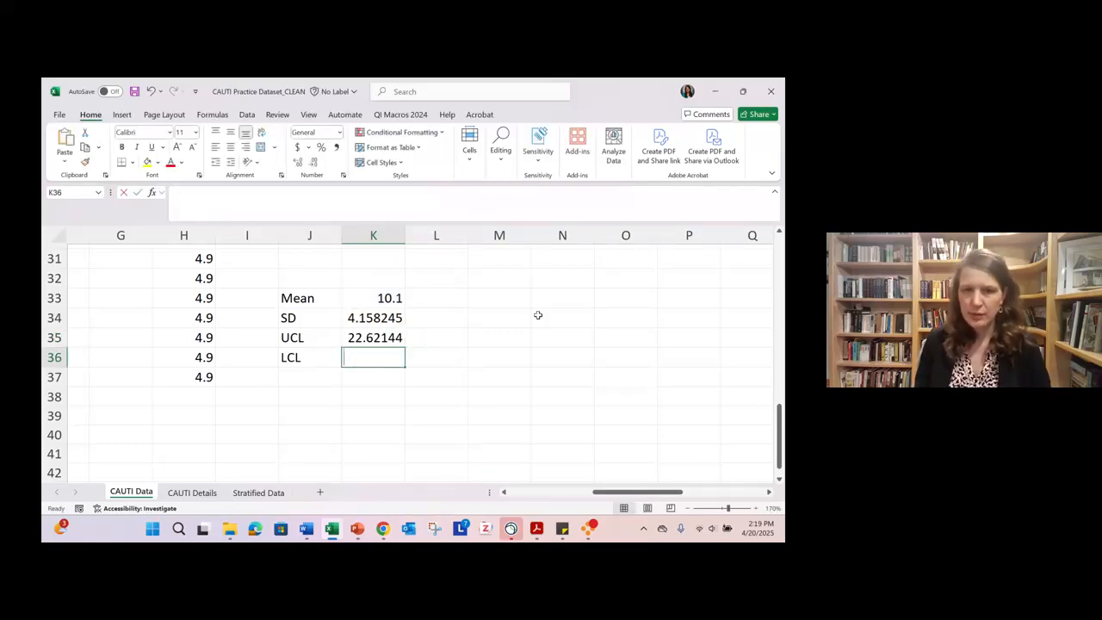
- Calculate the lower control limit for Months 25 to 36 in K36 with =K33-(3*K34)
type("=")
left_click(384, 299)
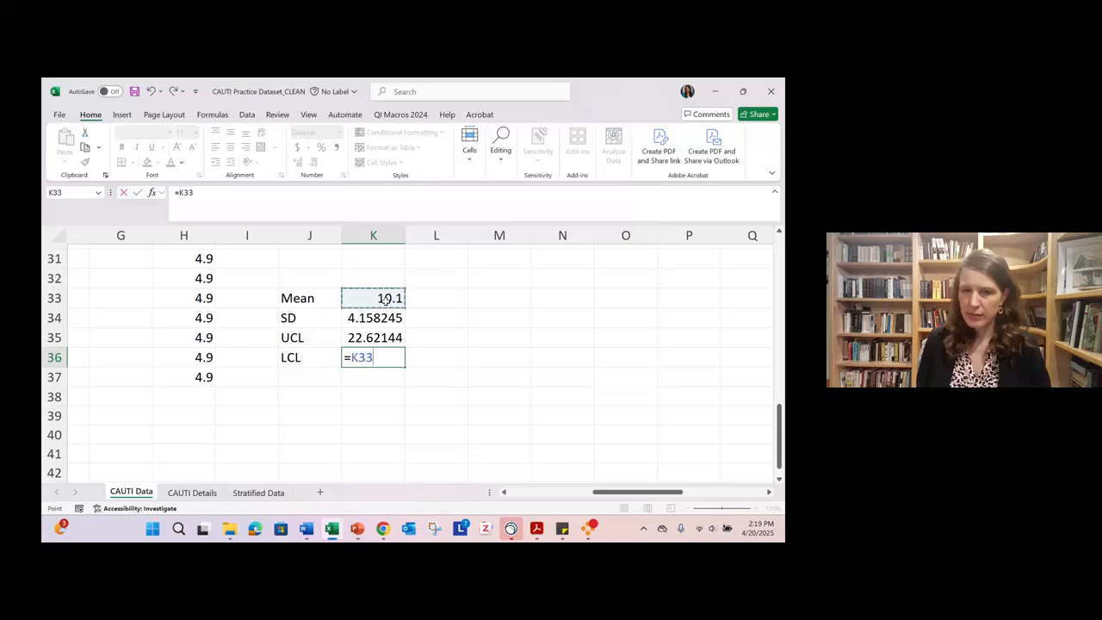
type("-(")
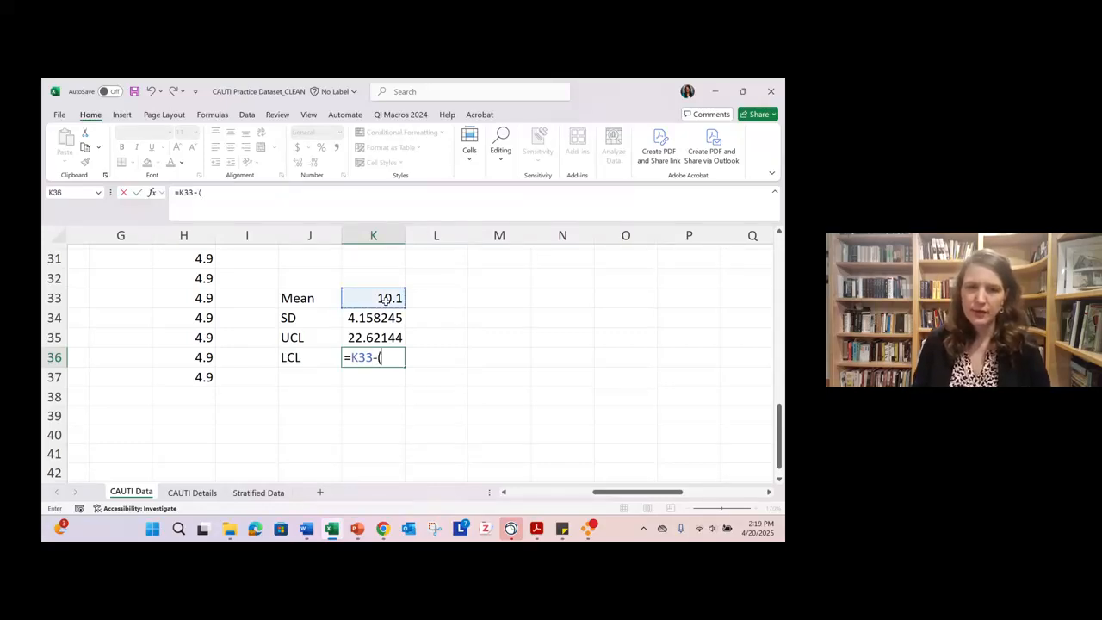
type("3*")
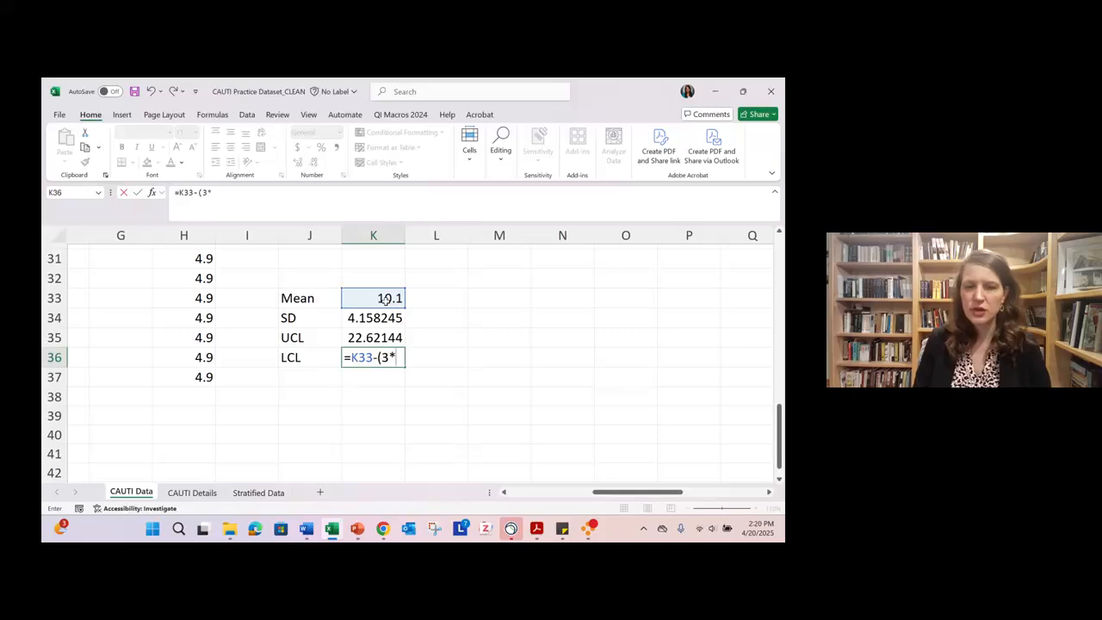
left_click(379, 318)
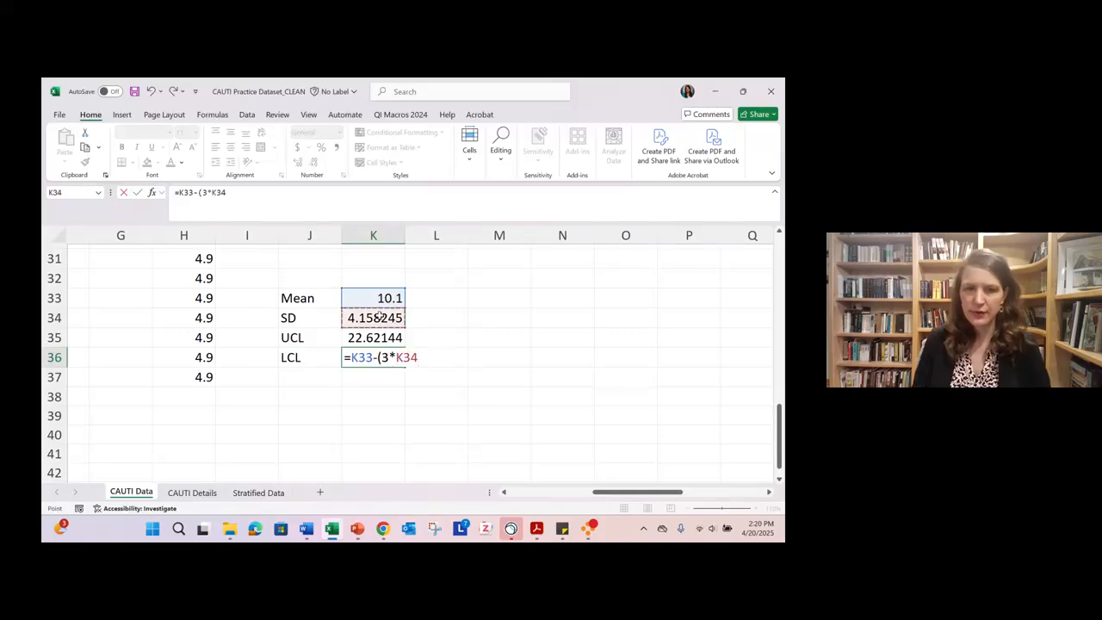
type(")")
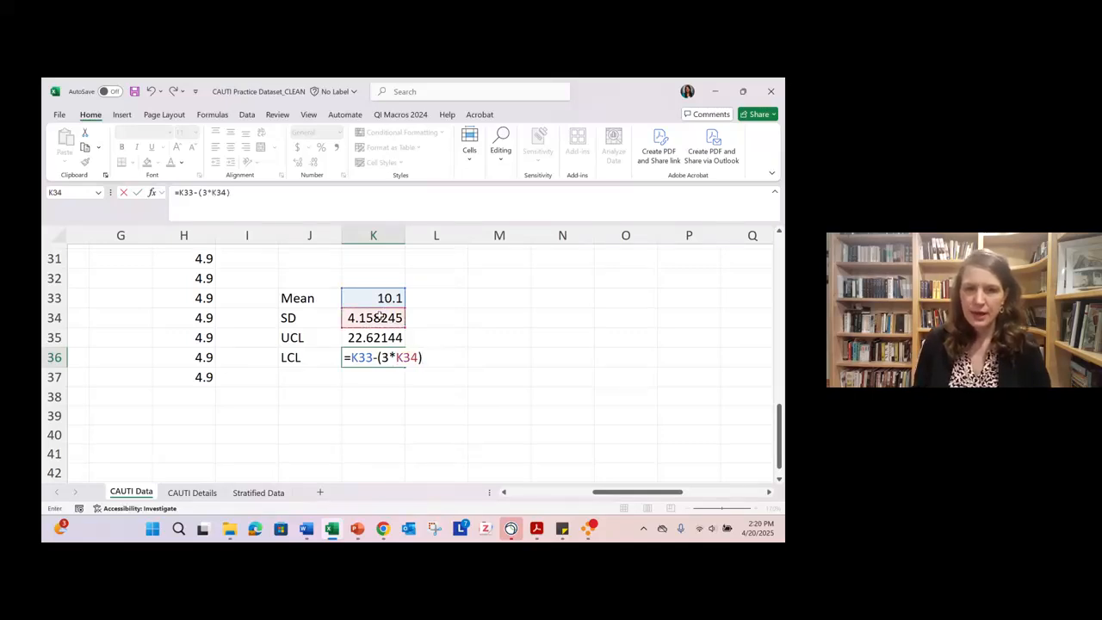
key("Return")
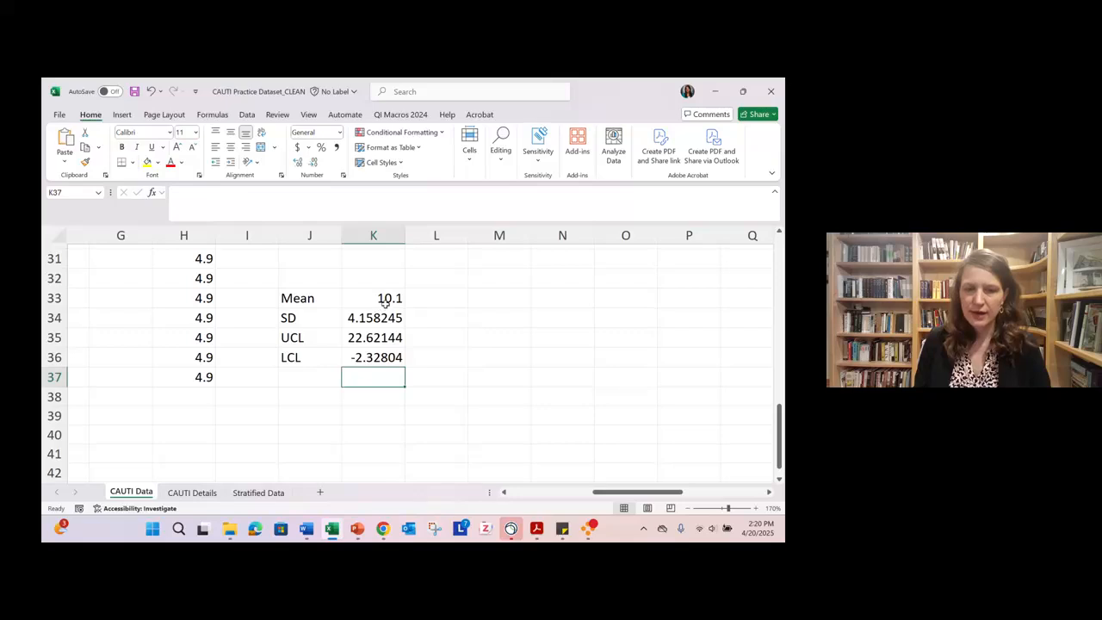
- Format the SD, UCL and LCL values in K34:K36 as numbers with one decimal place
left_click_drag(382, 315, 380, 351)
right_click(384, 357)
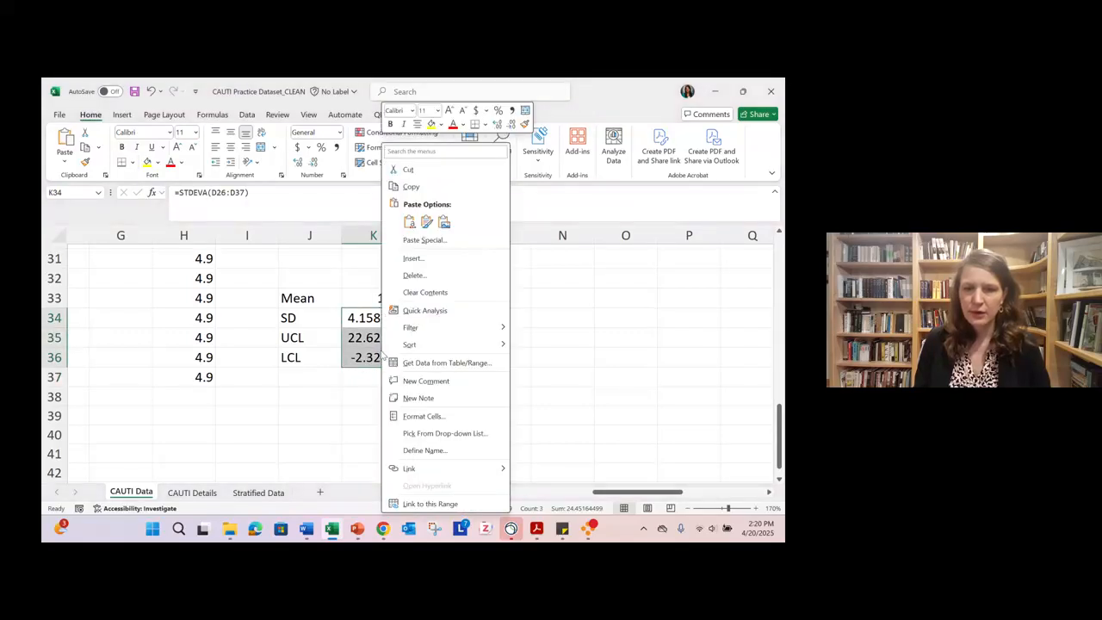
left_click(446, 418)
left_click(321, 275)
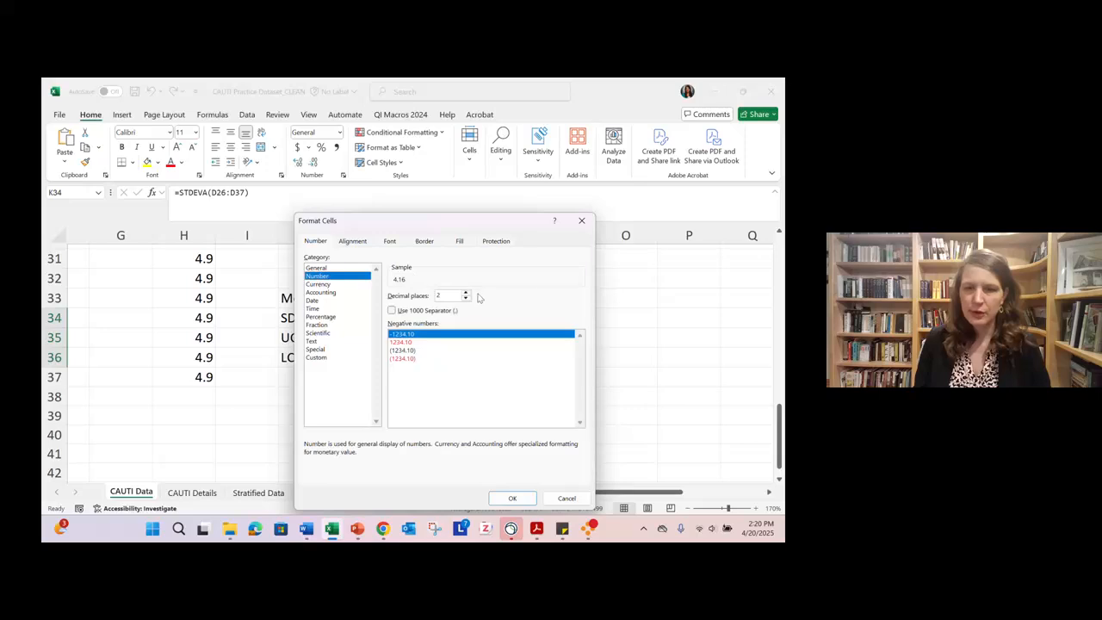
left_click(466, 299)
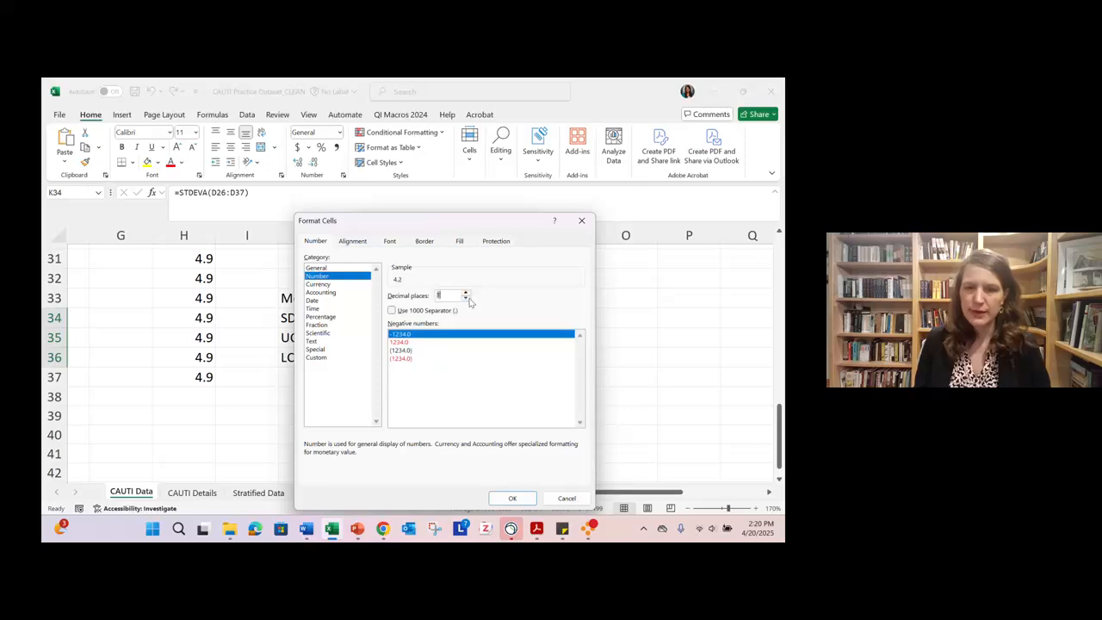
left_click(512, 499)
left_click(541, 433)
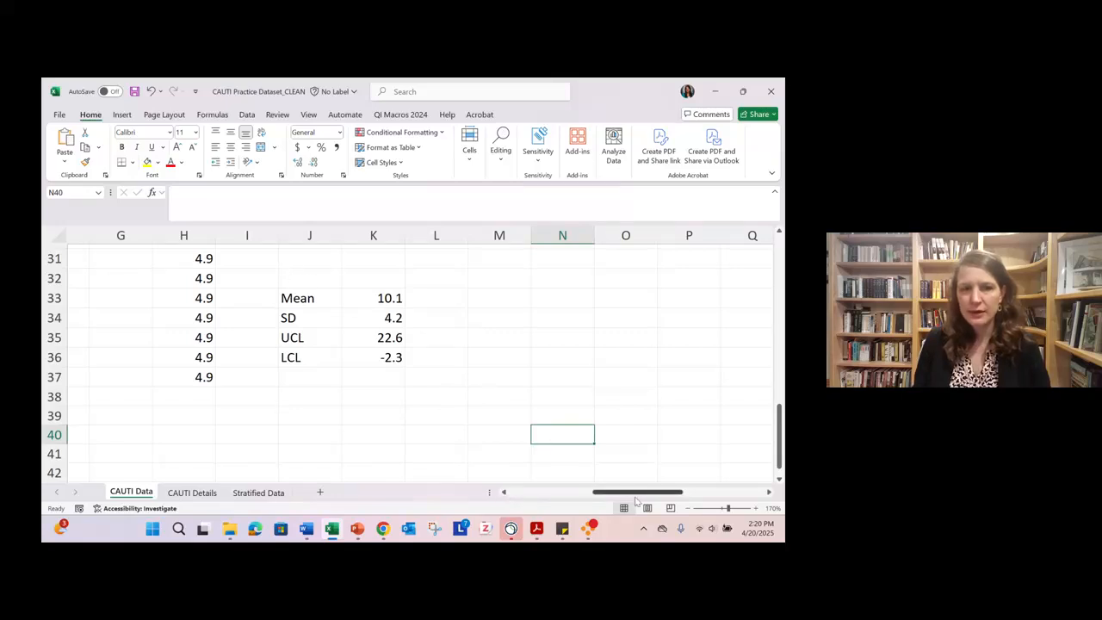
- Enter the new Month 25 mean 10.1 in E26 and the upper control limit 22.6 in F26
left_click_drag(638, 496, 605, 497)
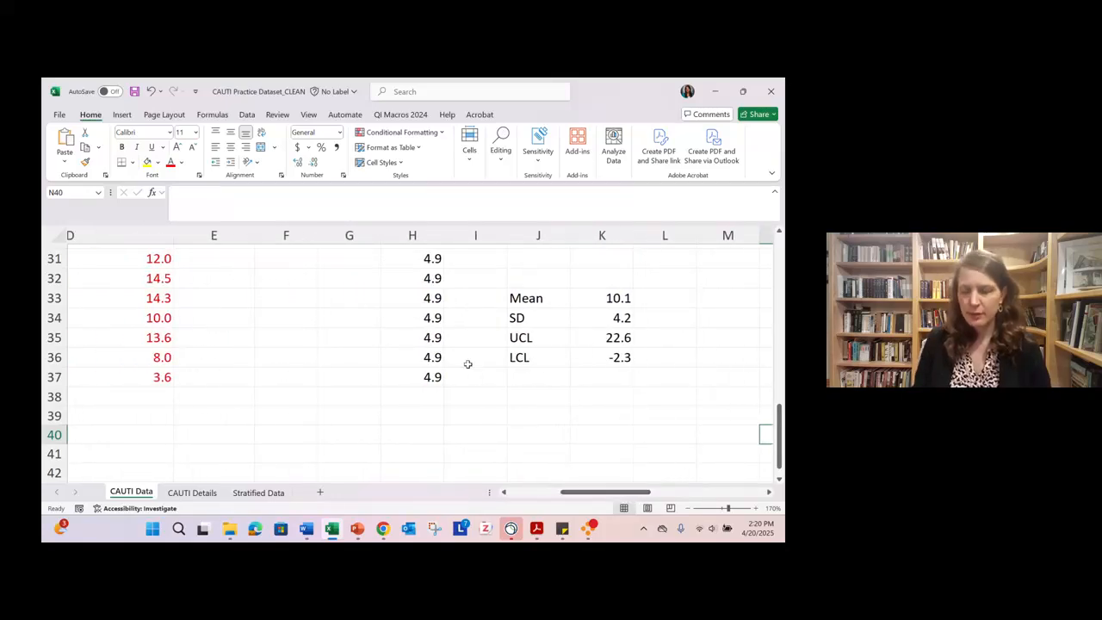
scroll(467, 365, "up", 2)
left_click(223, 274)
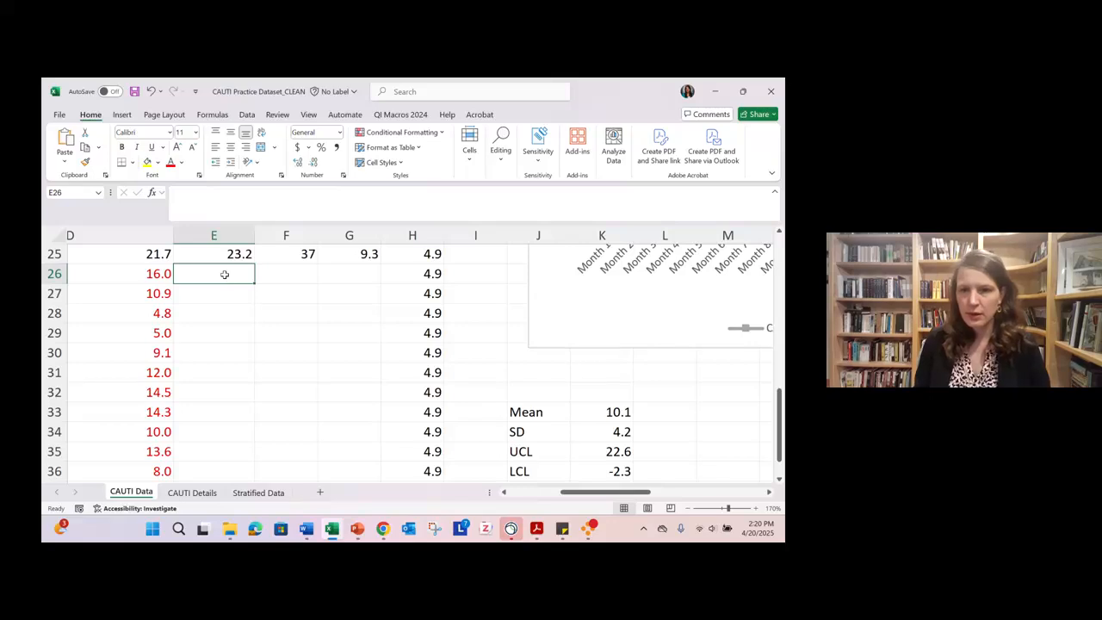
type("10.1")
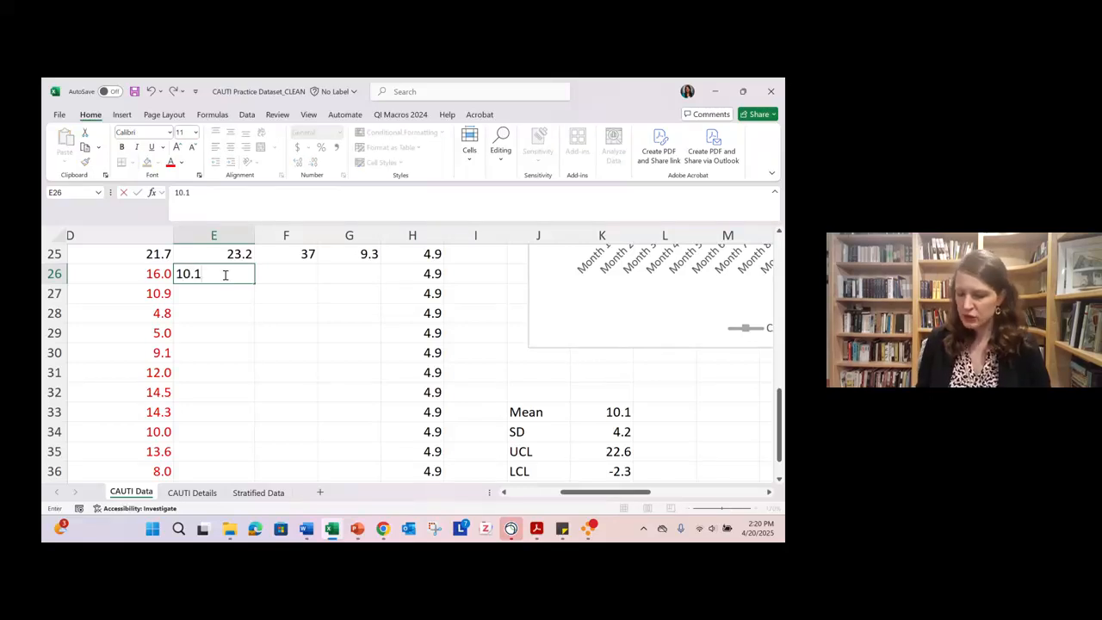
left_click(272, 269)
type("22.6")
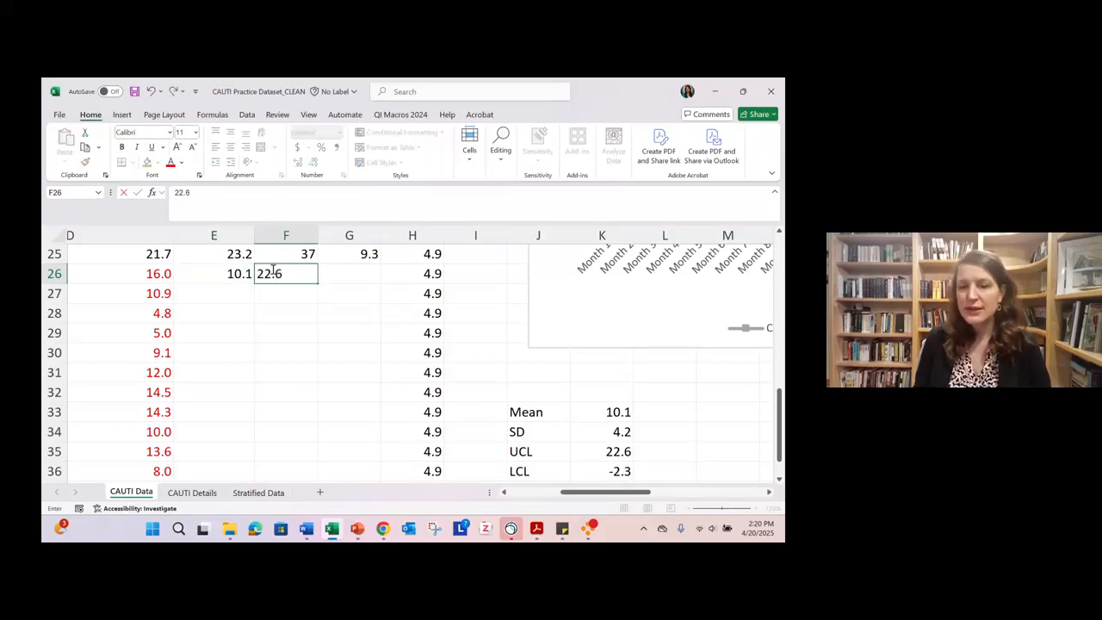
key("Return")
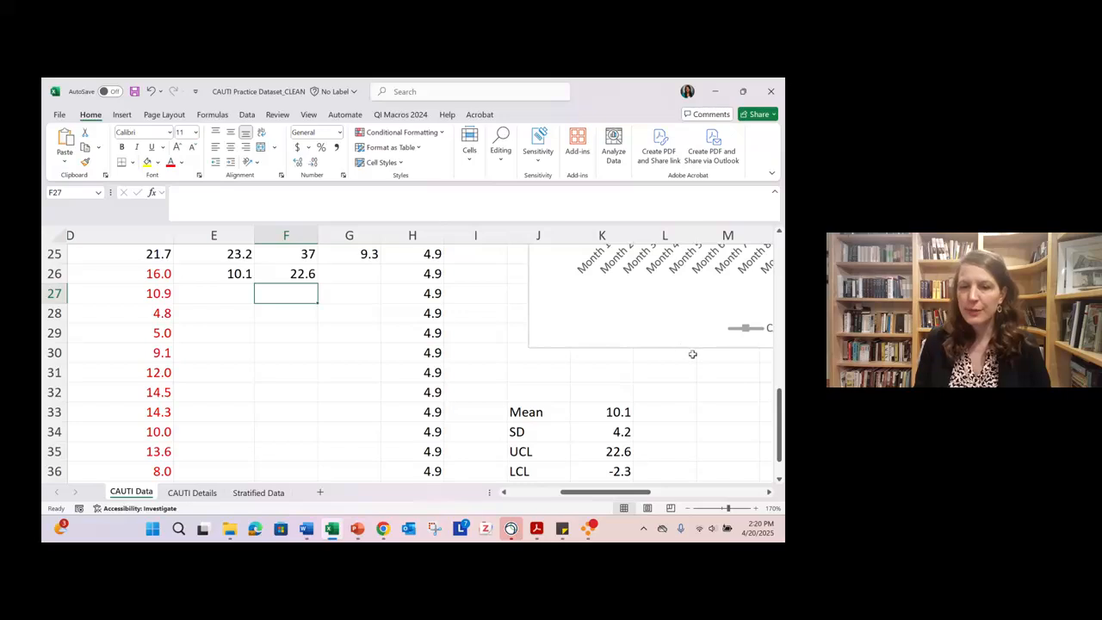
- Fill the mean 10.1 from E26 down through Month 36 in E37
scroll(680, 381, "down", 1)
left_click(598, 413)
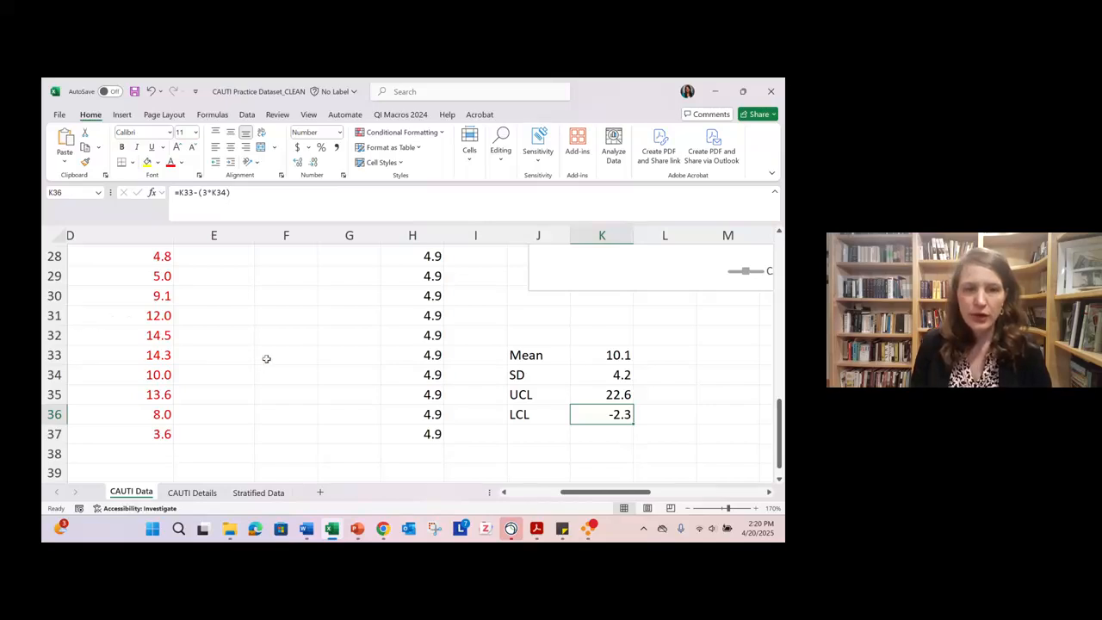
scroll(266, 359, "up", 1)
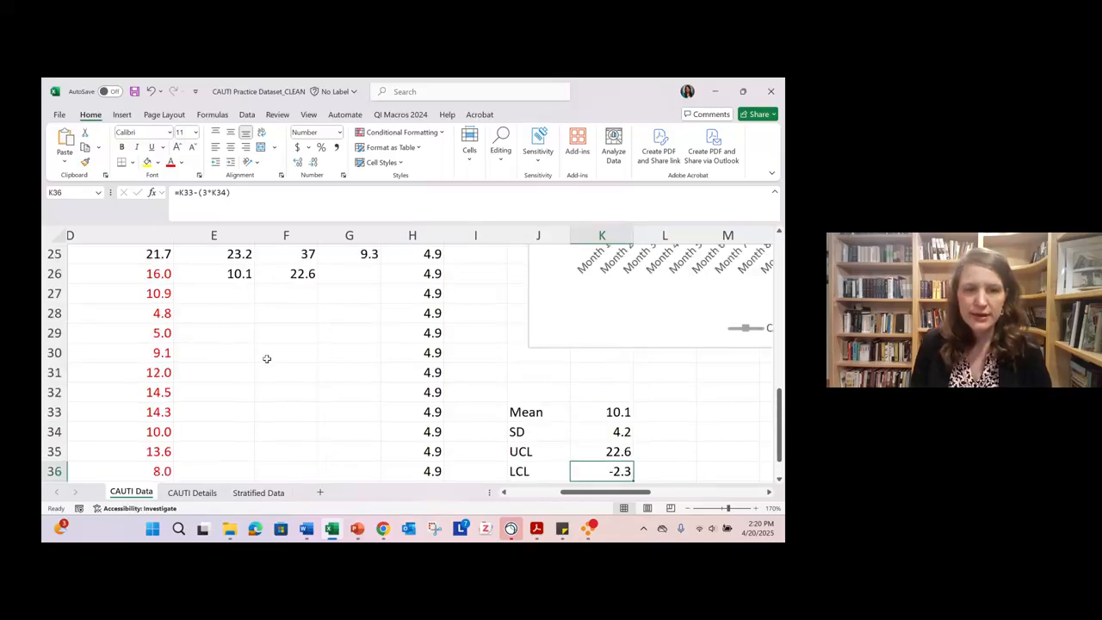
left_click(222, 272)
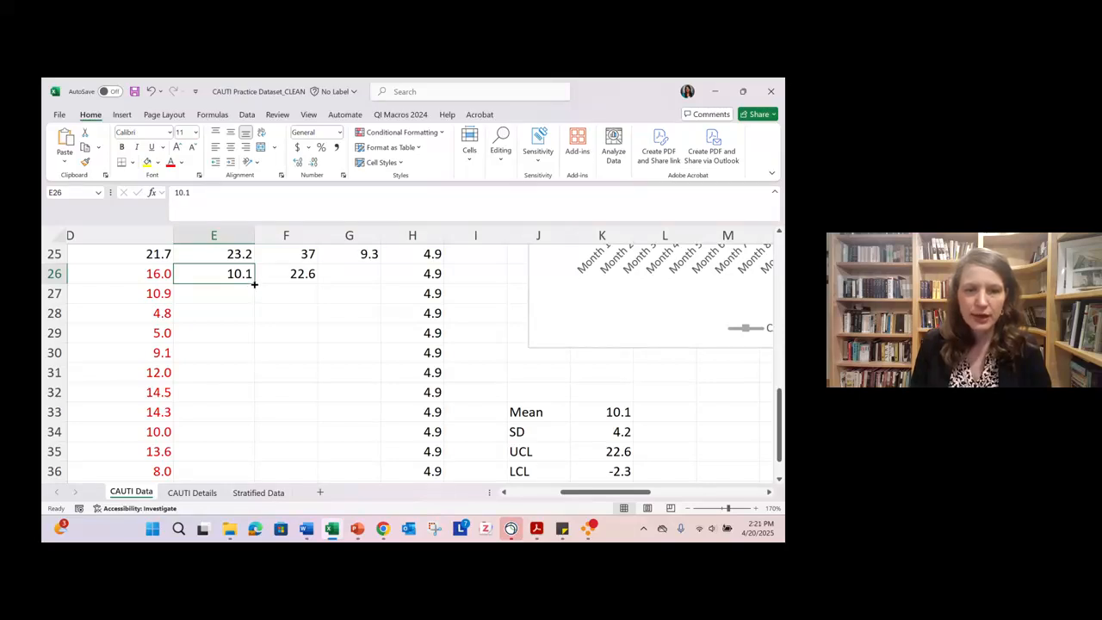
double_click(254, 283)
scroll(256, 367, "down", 3)
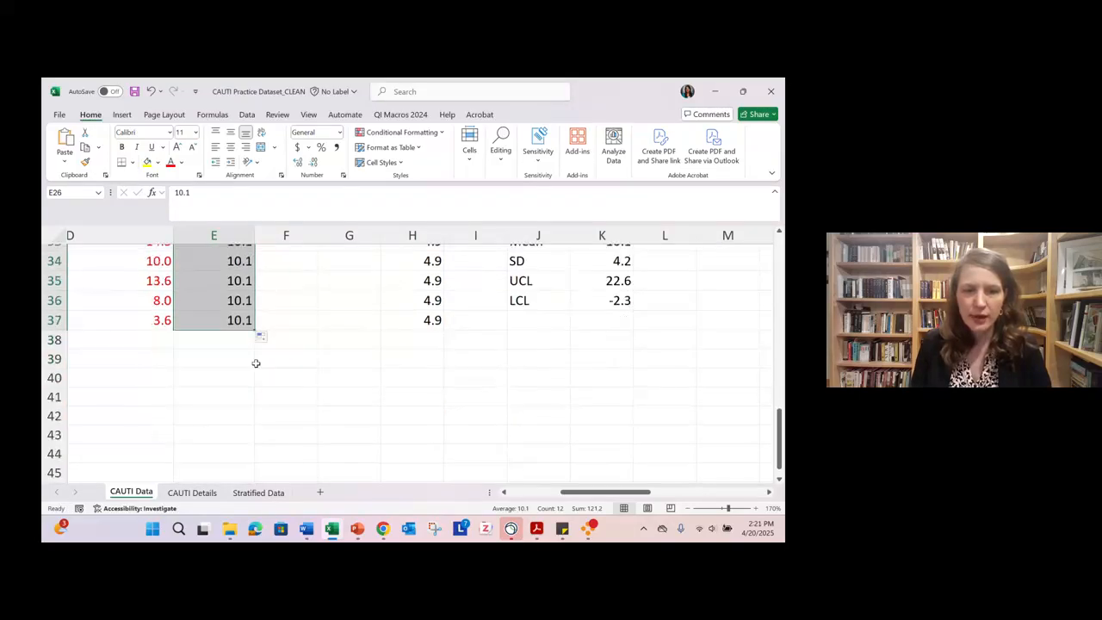
- Fill the upper control limit 22.6 from F26 down through Month 36 in F37
scroll(256, 367, "up", 4)
left_click(299, 333)
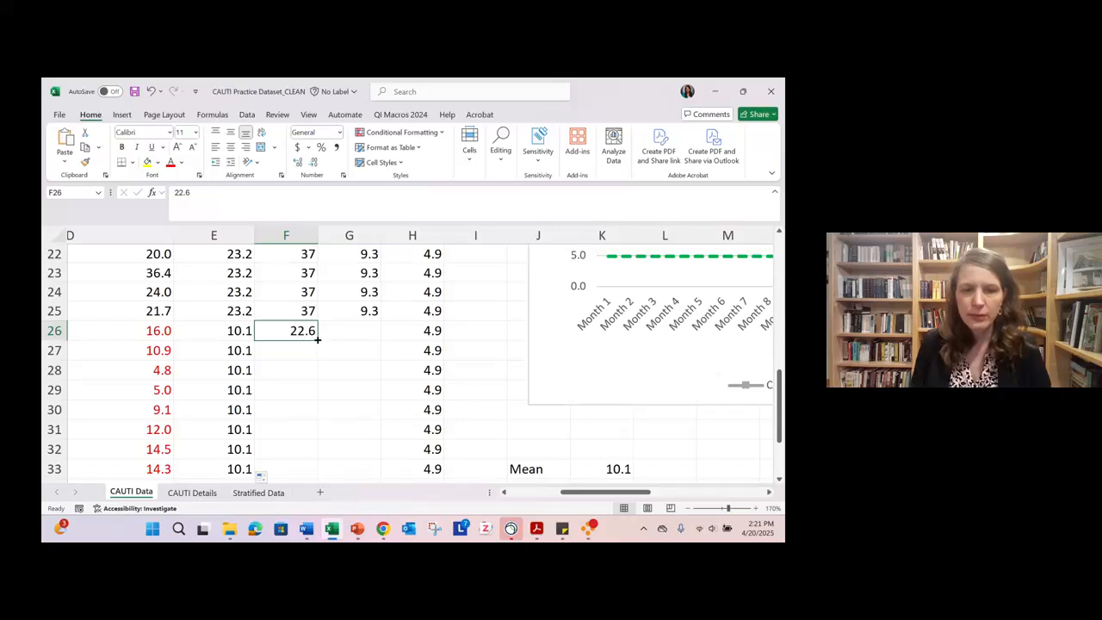
double_click(317, 340)
scroll(299, 357, "down", 3)
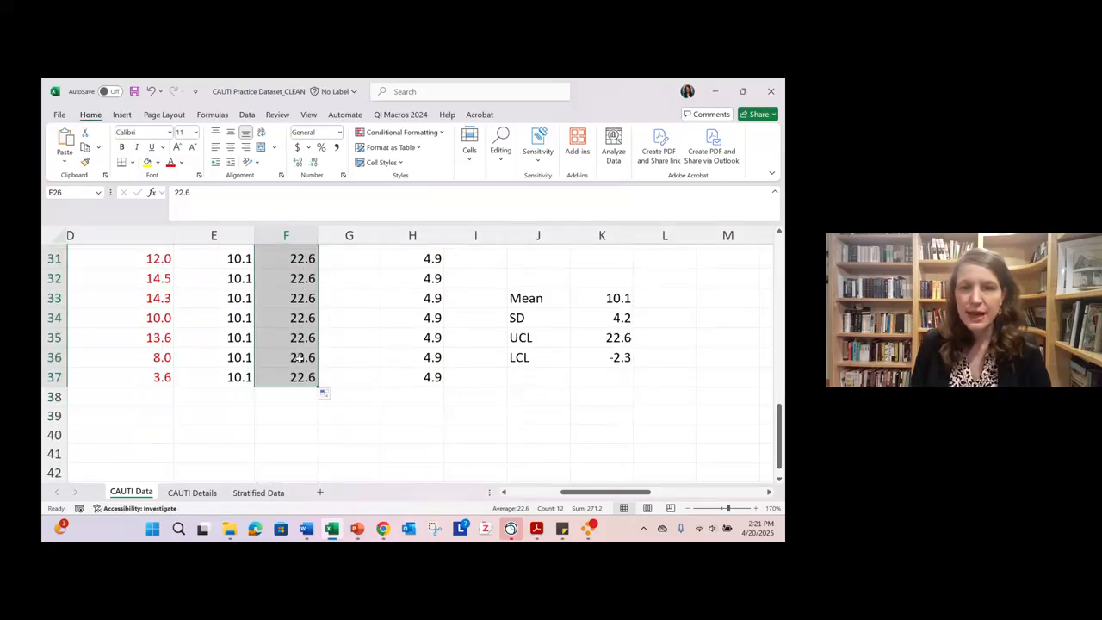
- Examine the mean and control limit lines on the whole CAUTI control chart from Month 1 to Month 36
scroll(327, 345, "up", 2)
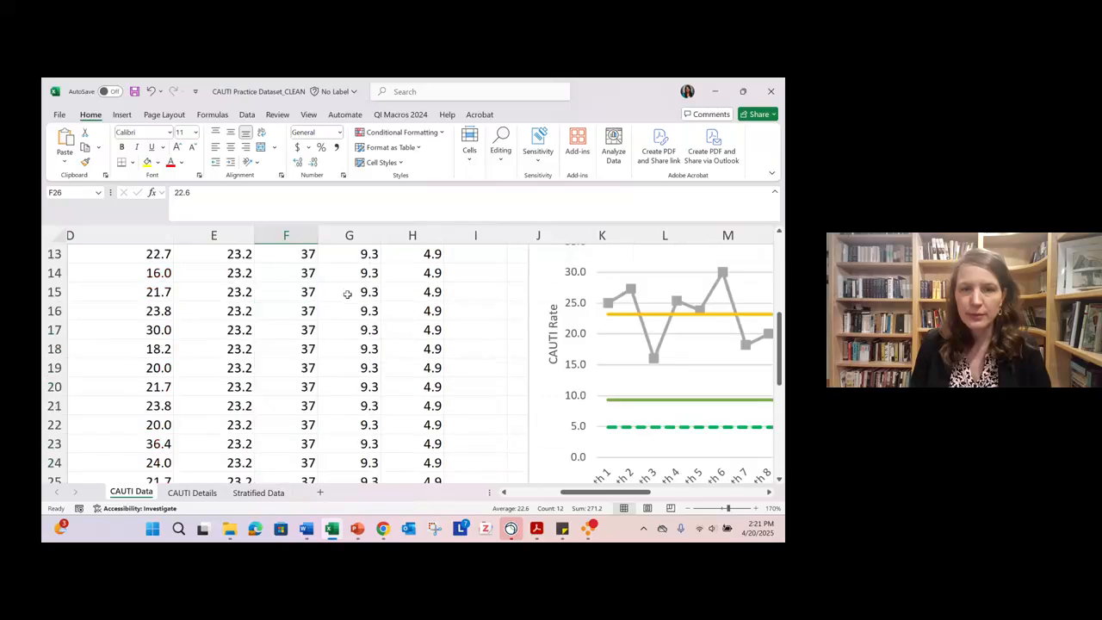
scroll(349, 293, "up", 6)
scroll(347, 293, "down", 2)
scroll(347, 294, "down", 5)
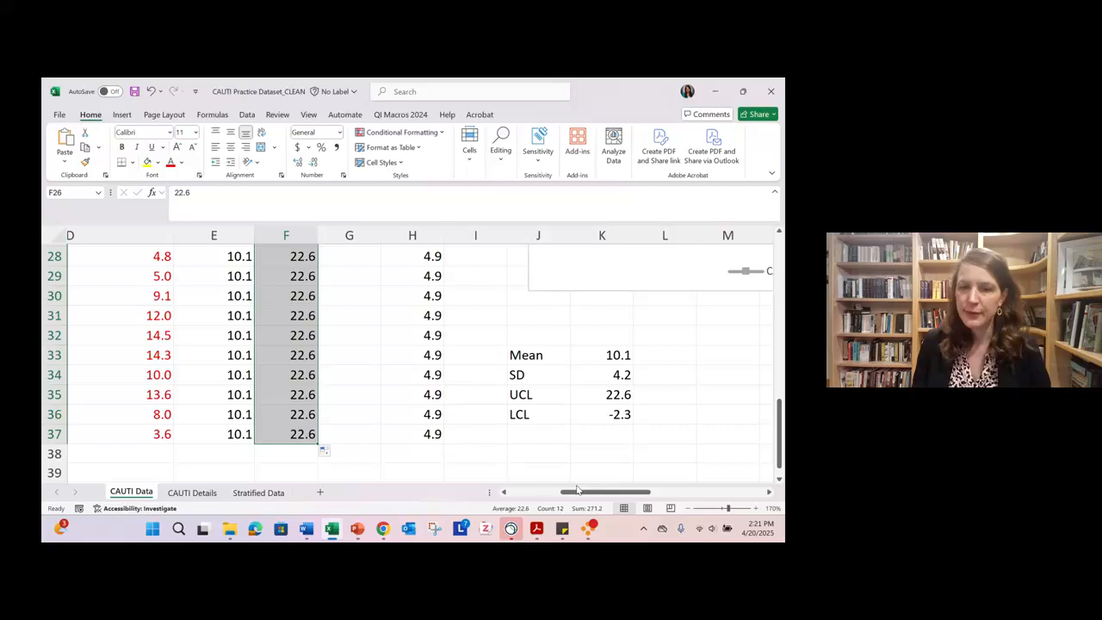
left_click(690, 508)
left_click(689, 508)
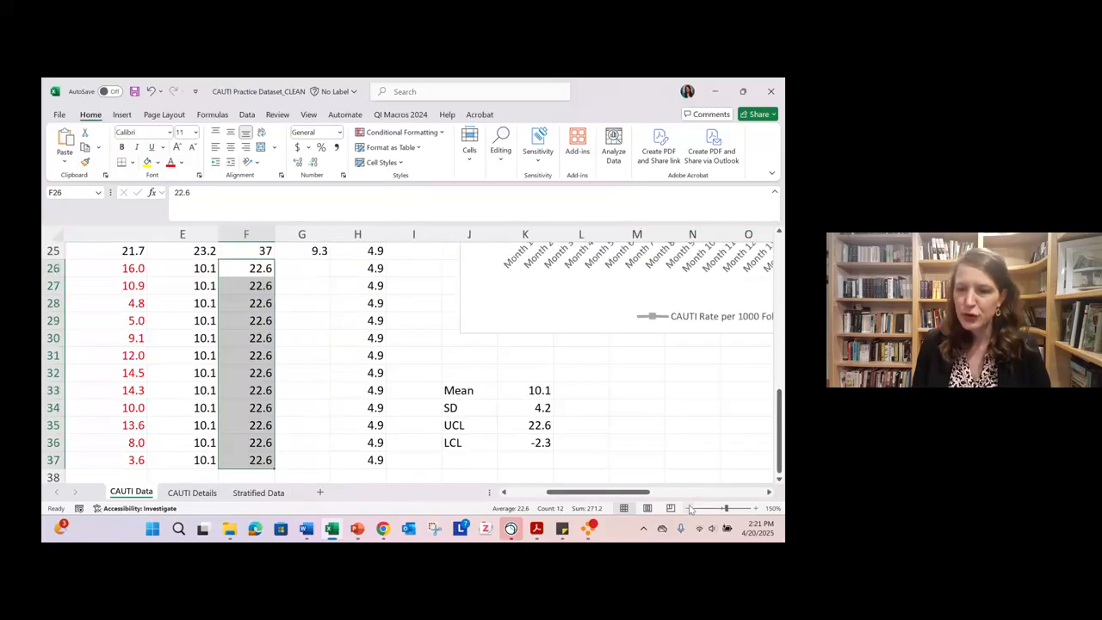
left_click(689, 508)
left_click(689, 508)
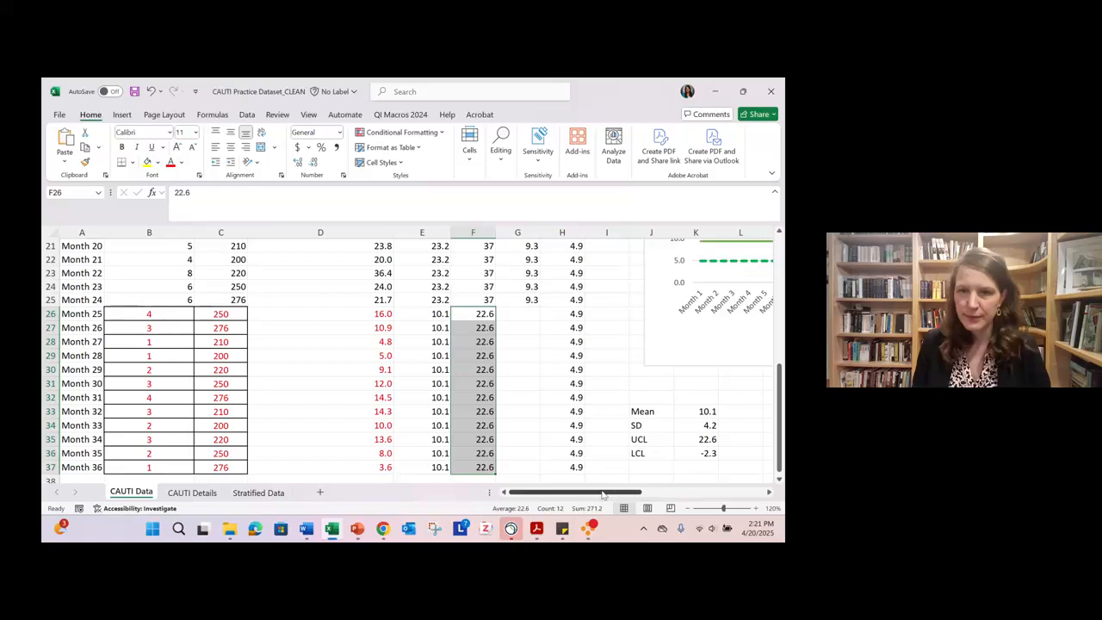
left_click_drag(604, 491, 715, 472)
left_click(690, 507)
left_click(690, 508)
left_click(689, 508)
left_click(690, 508)
scroll(721, 441, "up", 1)
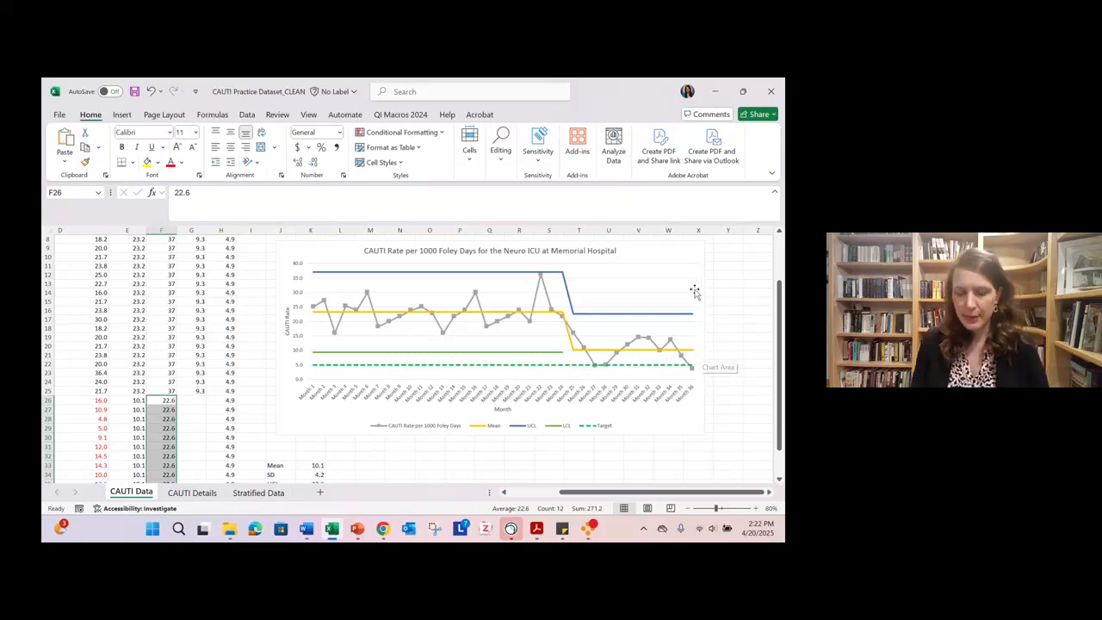
- Copy the revised CAUTI chart into the Word case study as a picture below the paragraph on revising the limits, scaled to fit the page
left_click(681, 250)
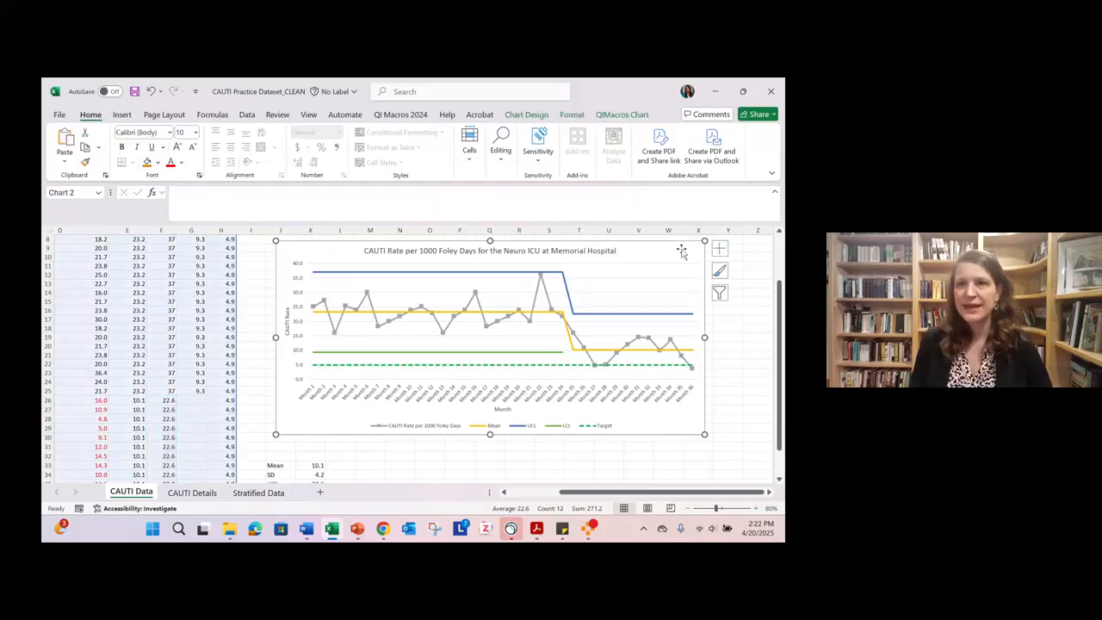
left_click(717, 95)
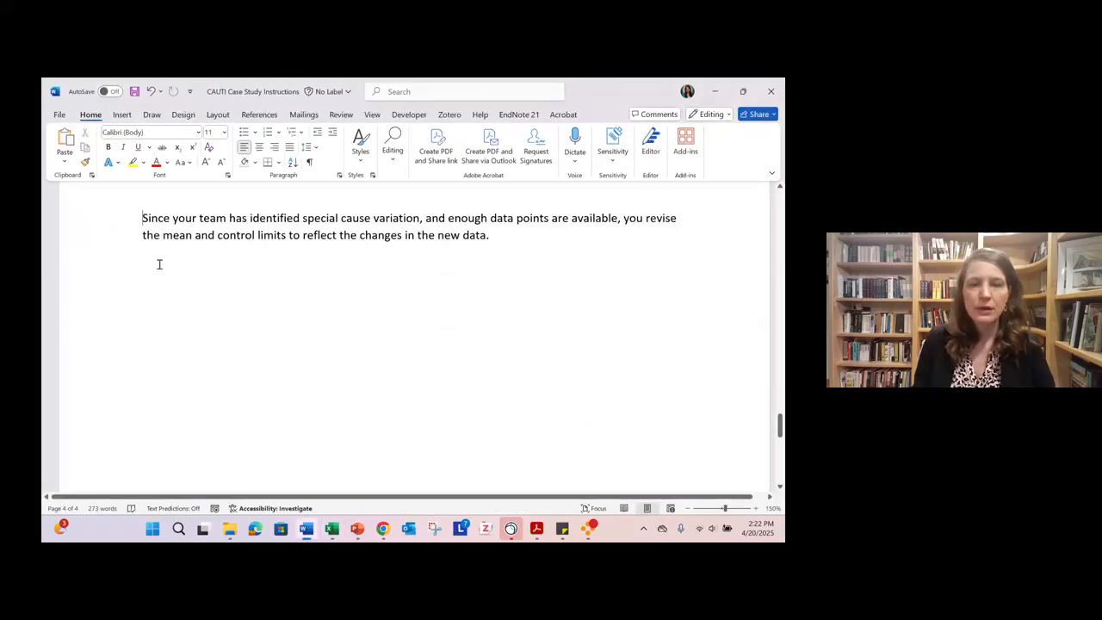
right_click(159, 265)
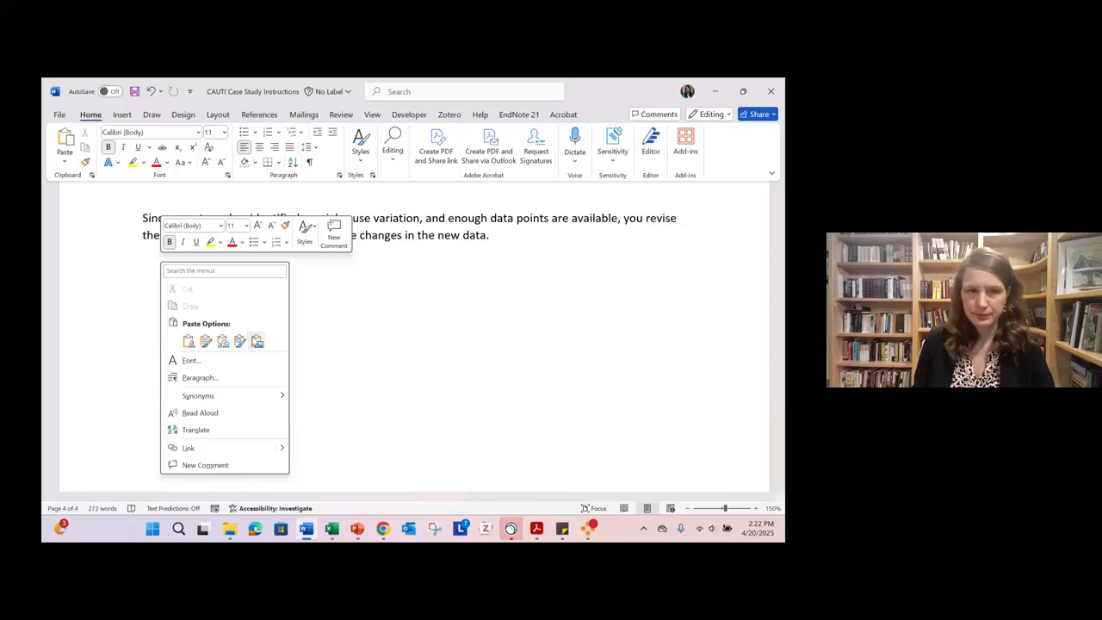
left_click(256, 342)
left_click(305, 345)
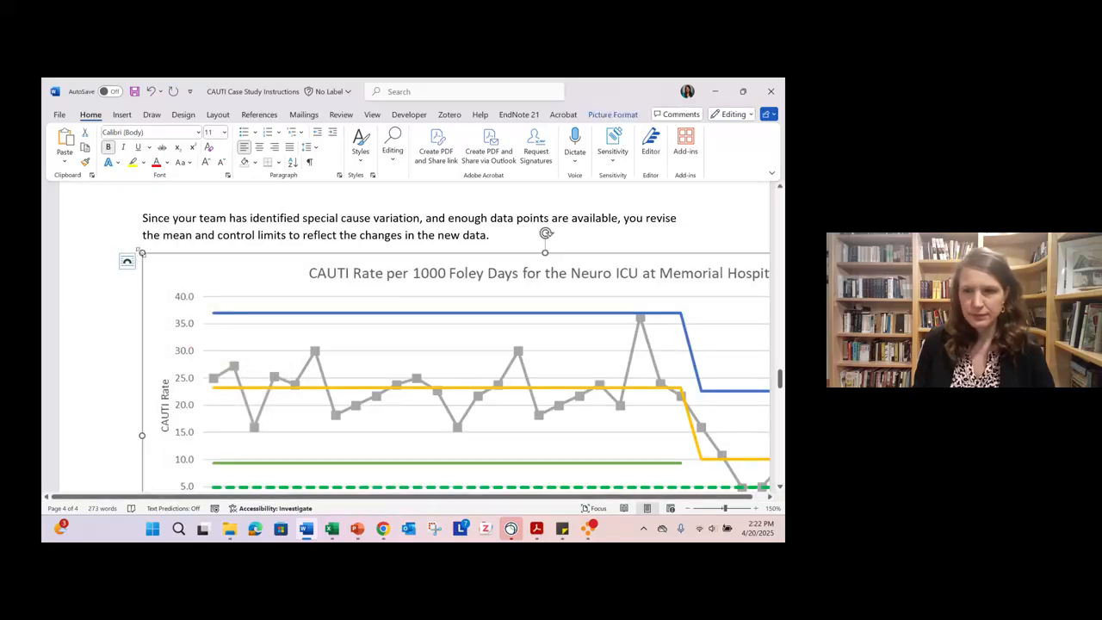
left_click_drag(142, 253, 323, 336)
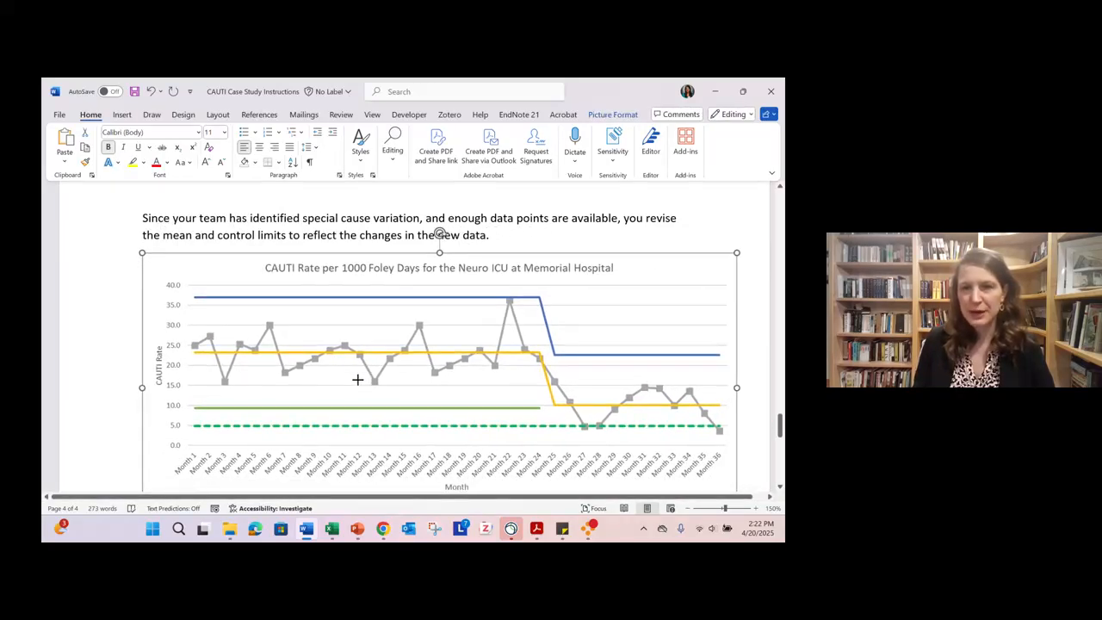
- Duplicate the "Changes made" callout and its arrow from the annotated control chart on page 3
scroll(413, 386, "up", 10)
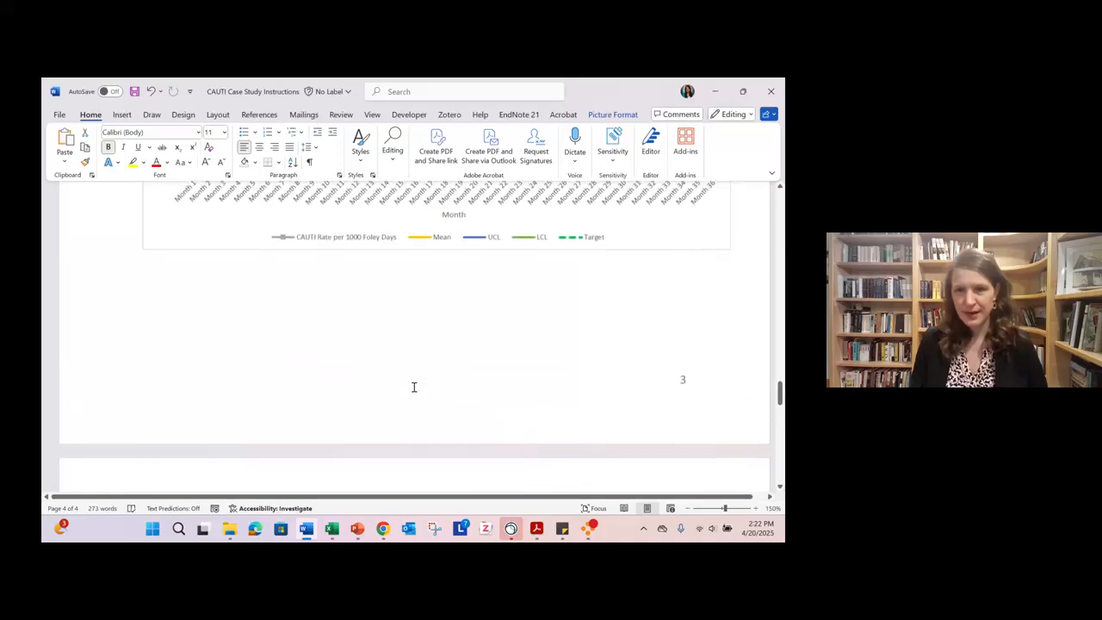
scroll(413, 387, "up", 1)
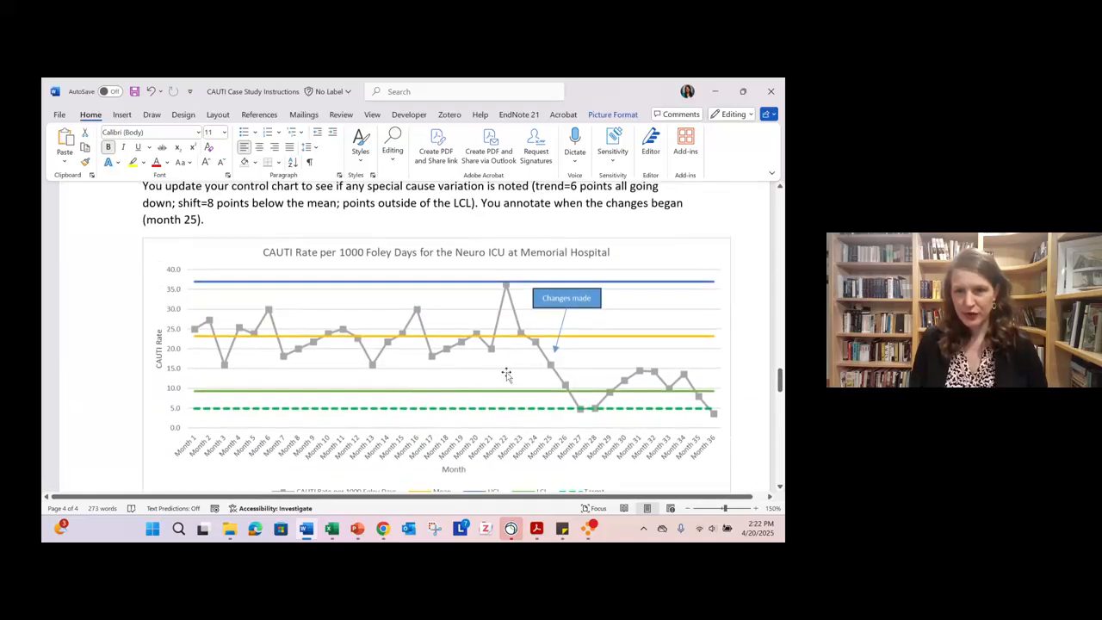
left_click(567, 324)
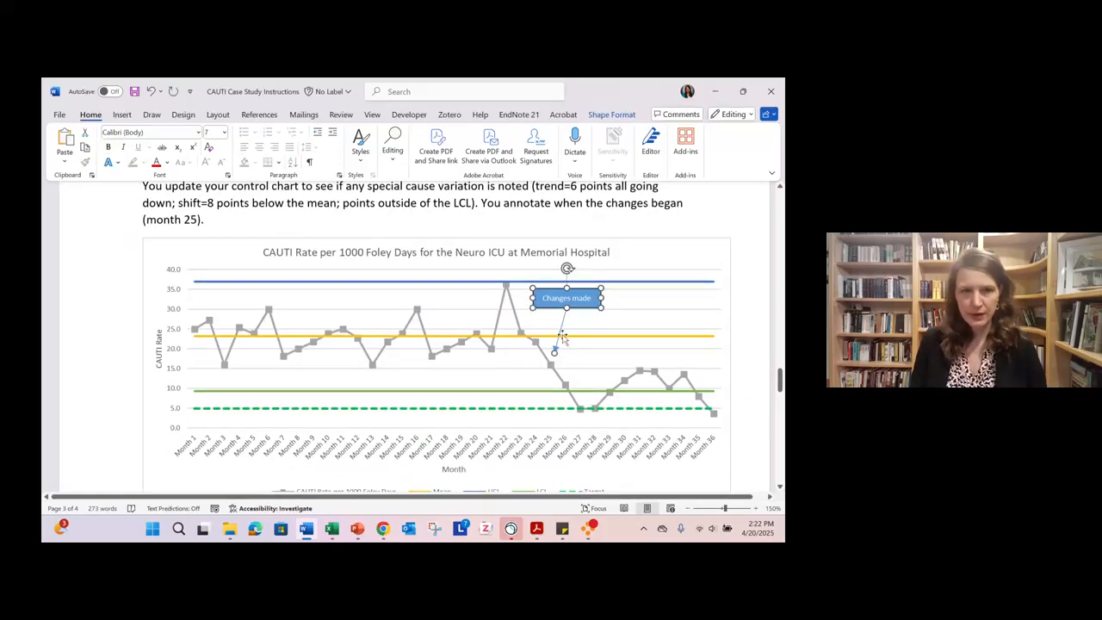
key("ctrl+c")
key("ctrl+v")
- Move the duplicated "Changes made" callout onto the revised chart on page 4, with its arrow pointing near Month 25
left_click(197, 253)
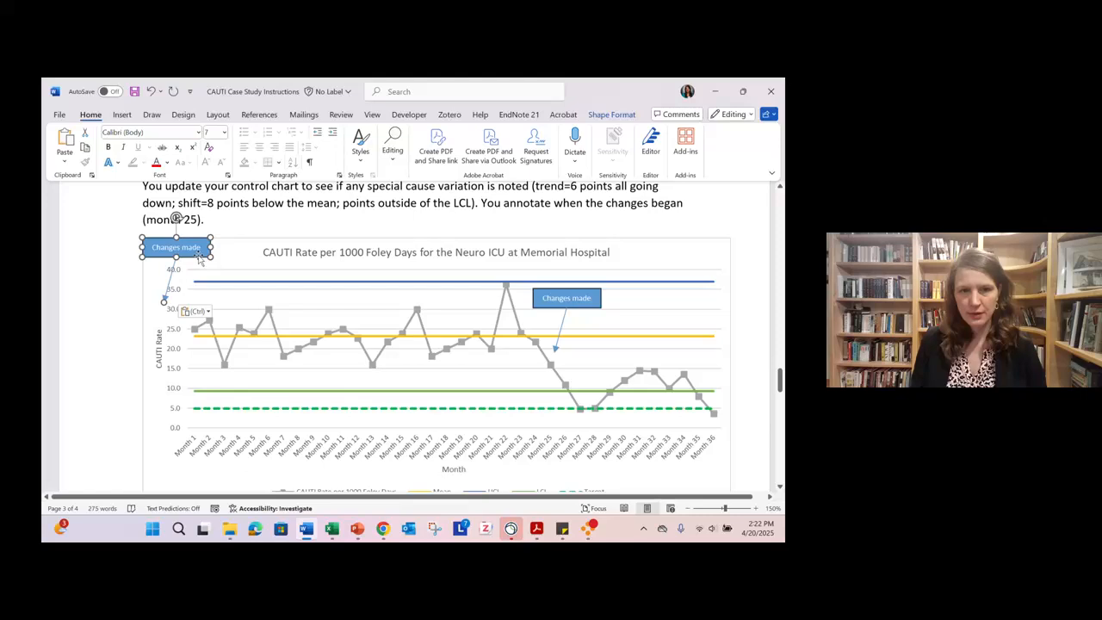
left_click_drag(199, 260, 524, 445)
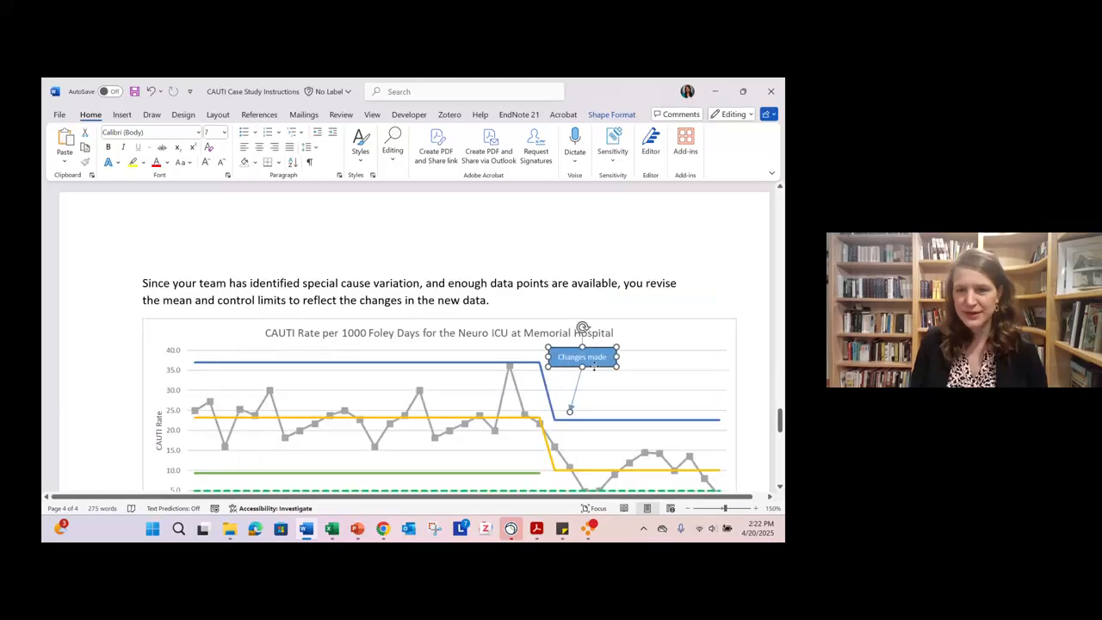
left_click_drag(589, 365, 590, 365)
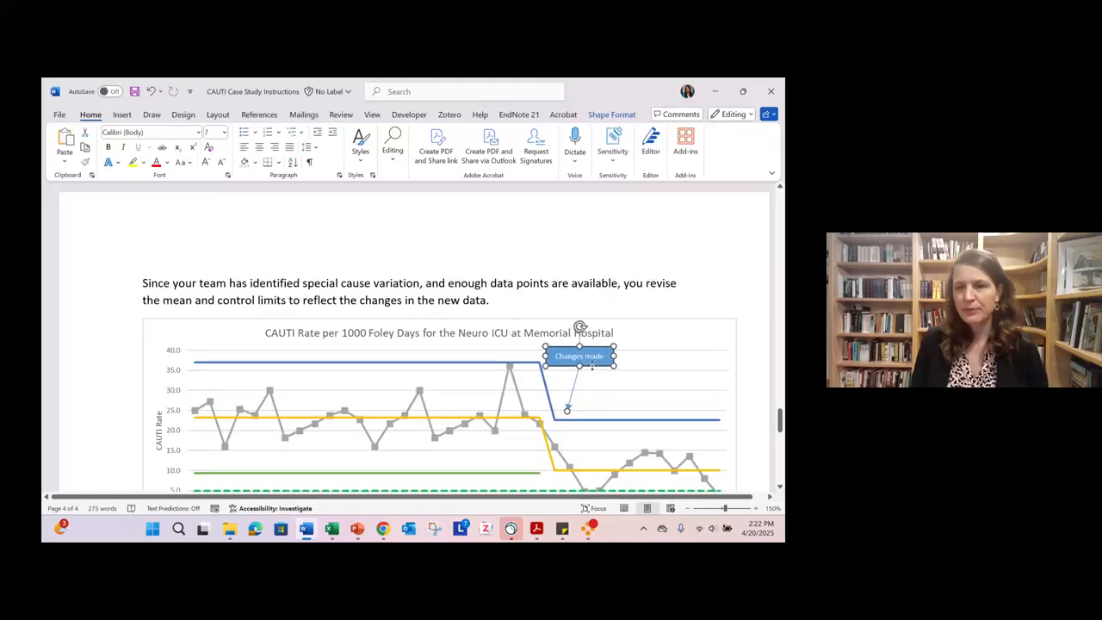
left_click(681, 300)
scroll(681, 359, "down", 3)
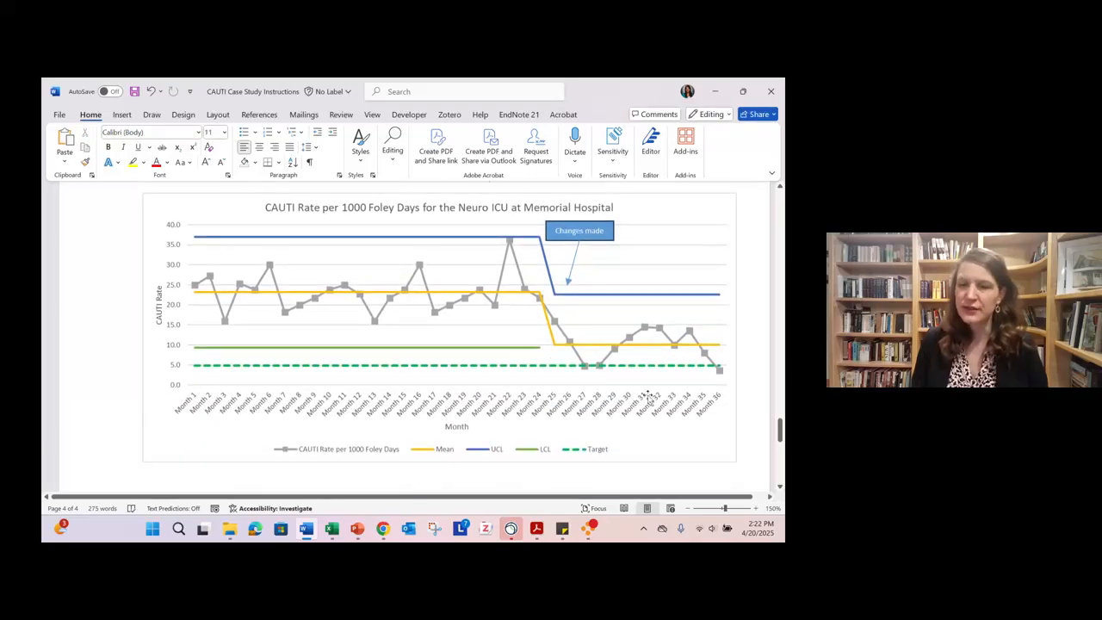